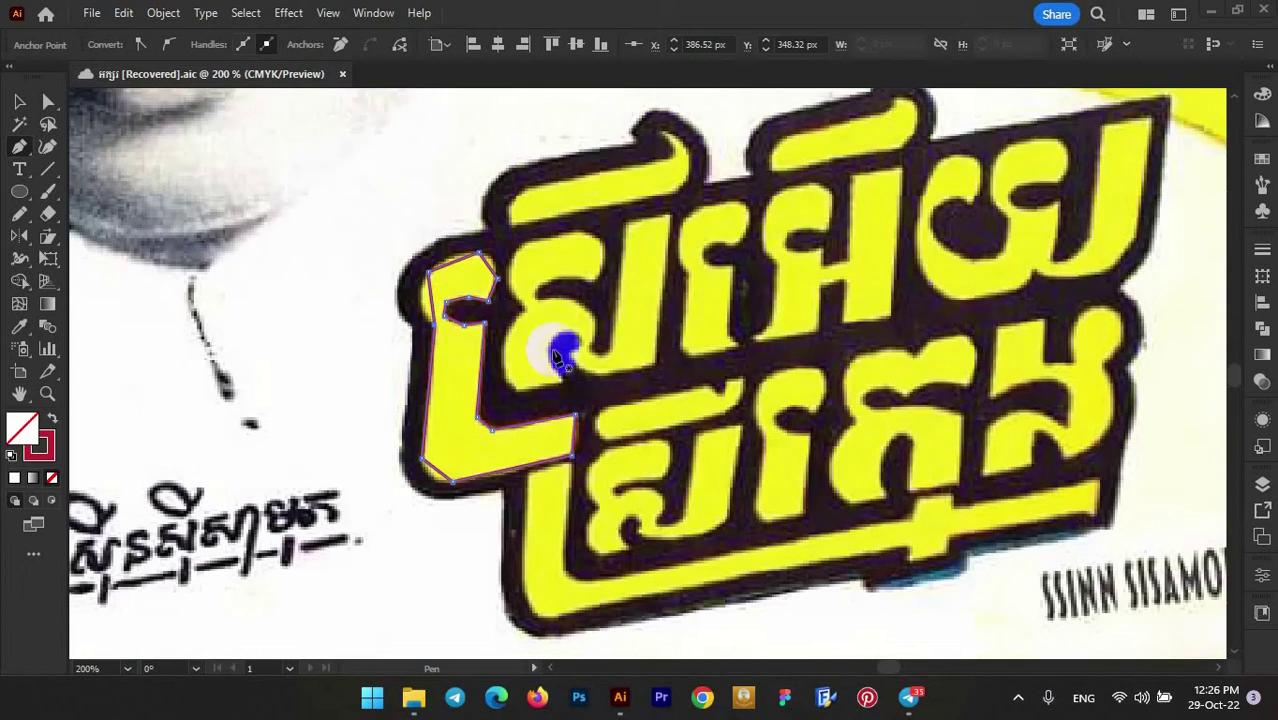
# - Zoom to 800% on the curled stroke right of the traced L-shaped outline
pyautogui.moveTo(587, 369); pyautogui.dragTo(677, 372)
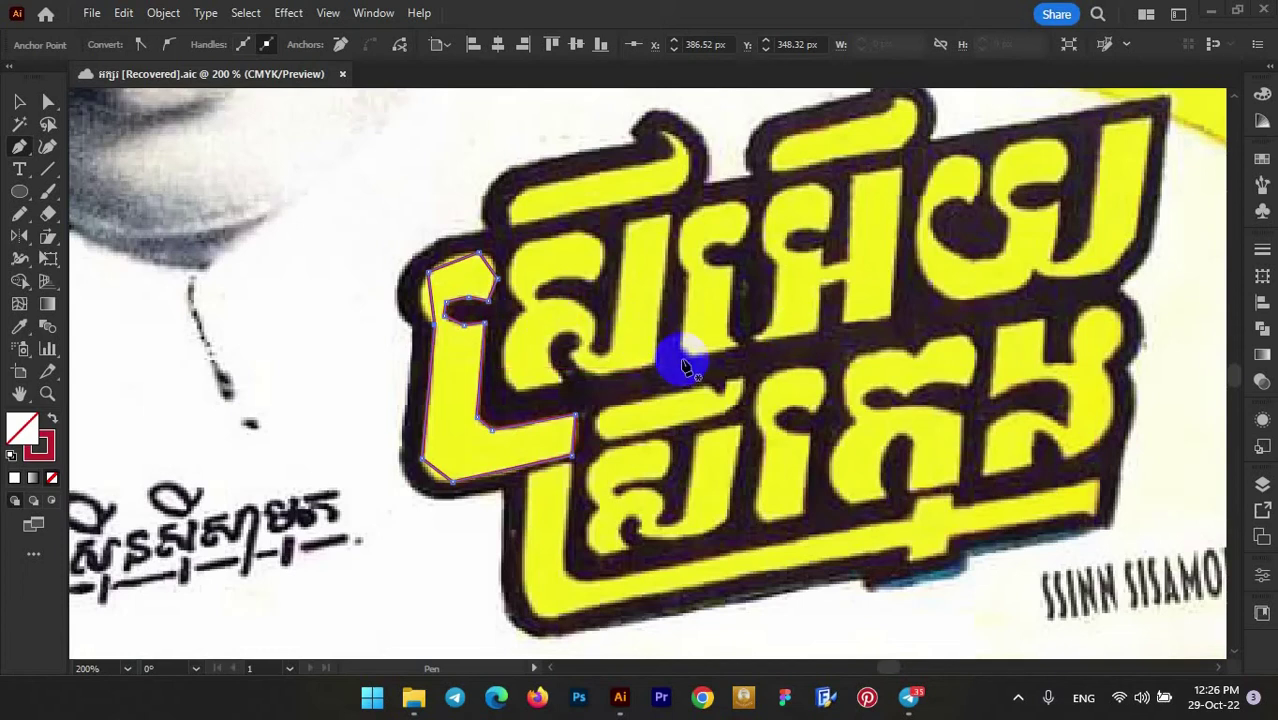
pyautogui.scroll(2, 529, 338)
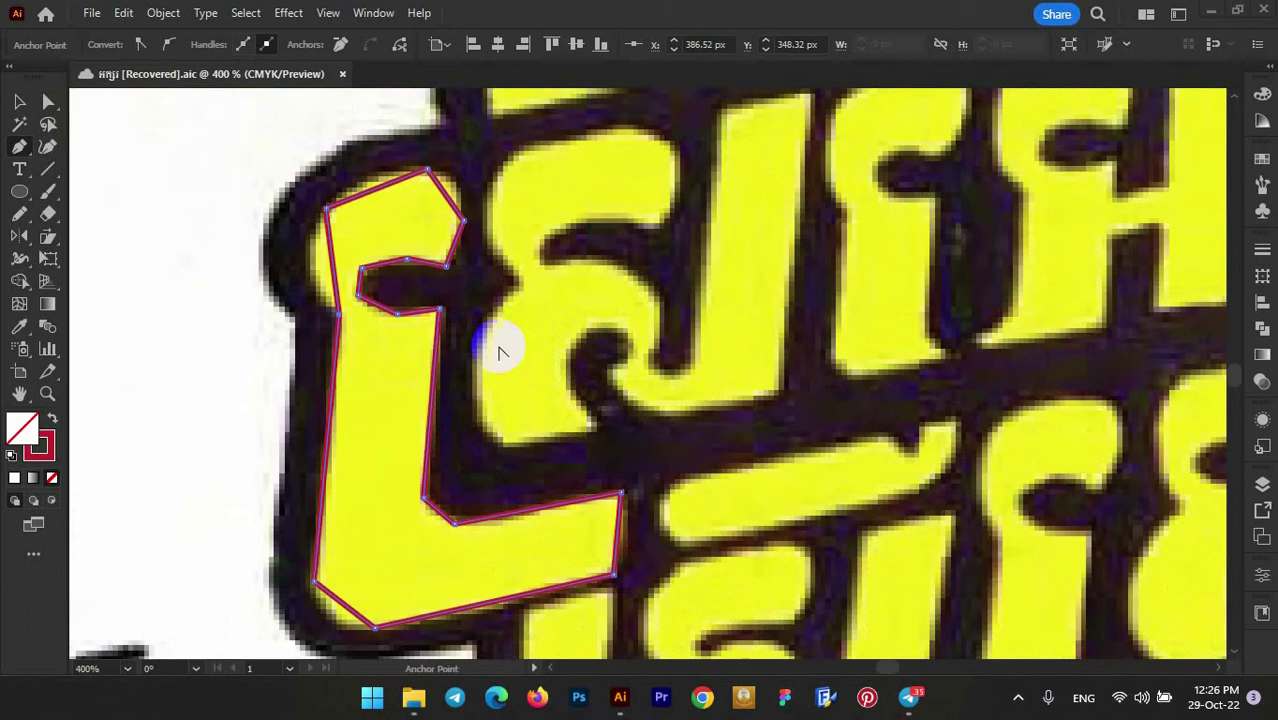
pyautogui.scroll(1, 467, 382)
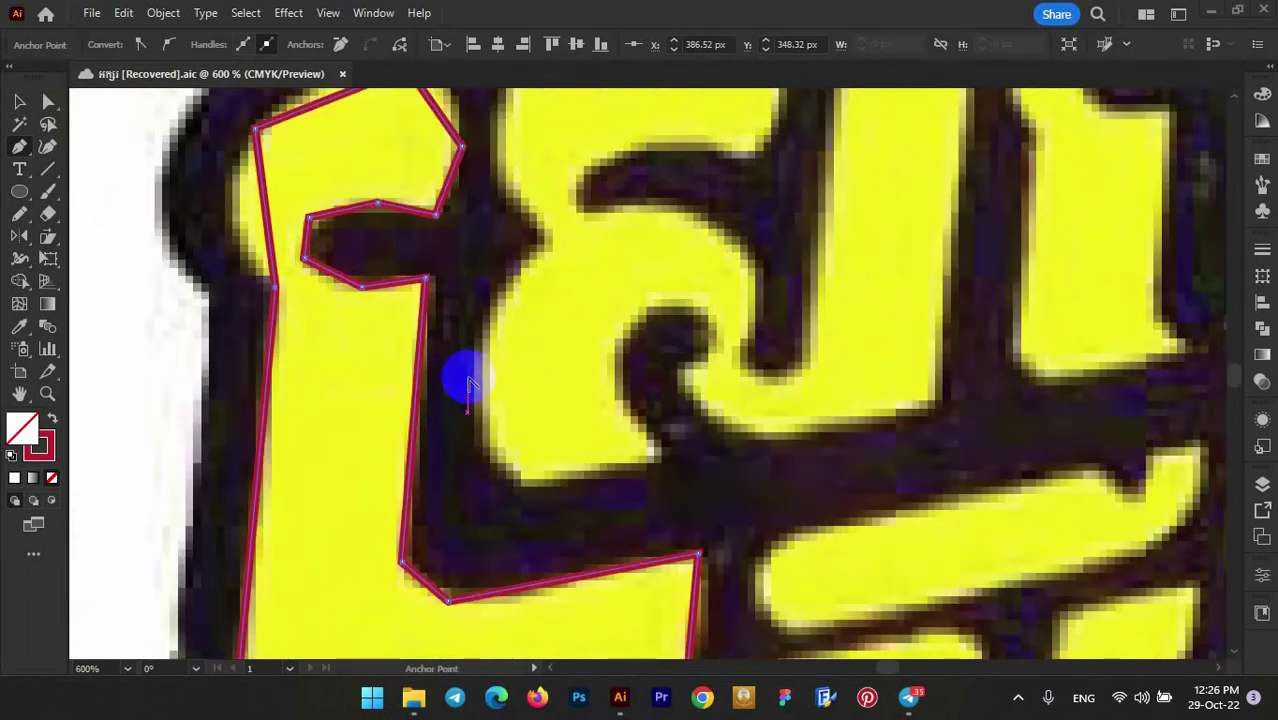
pyautogui.scroll(1, 499, 365)
pyautogui.scroll(1, 667, 512)
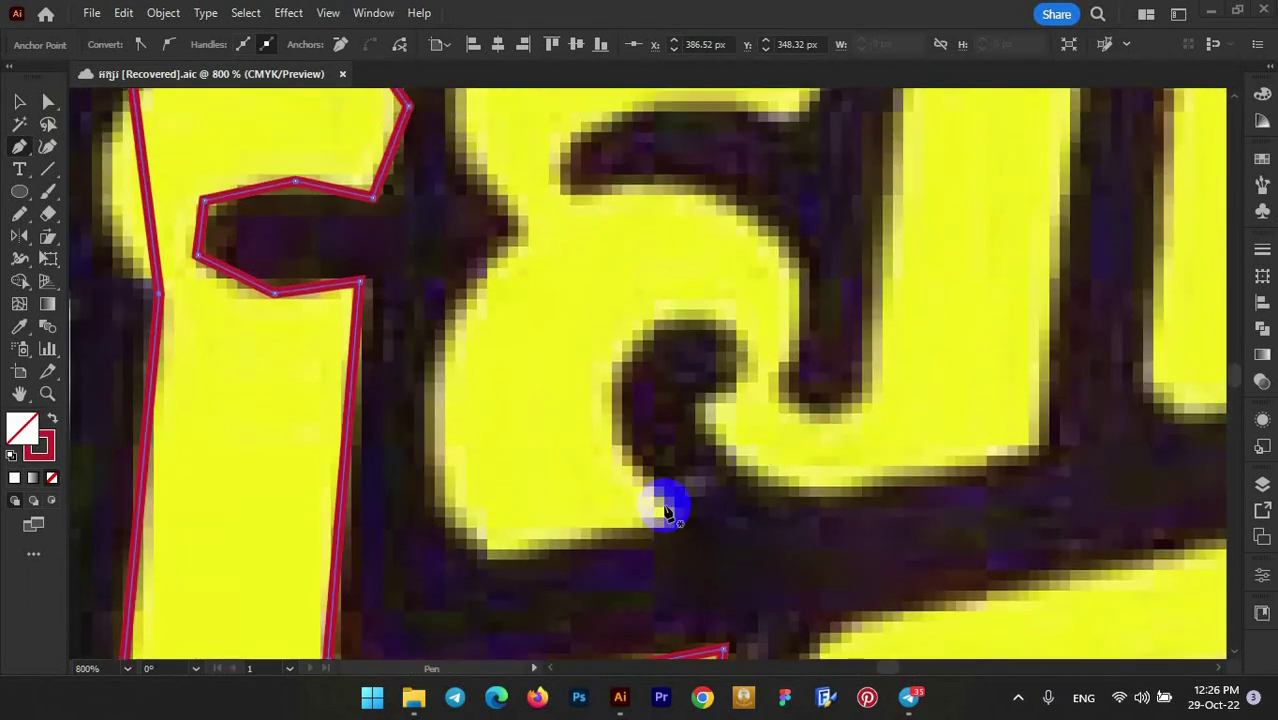
pyautogui.scroll(3, 657, 517)
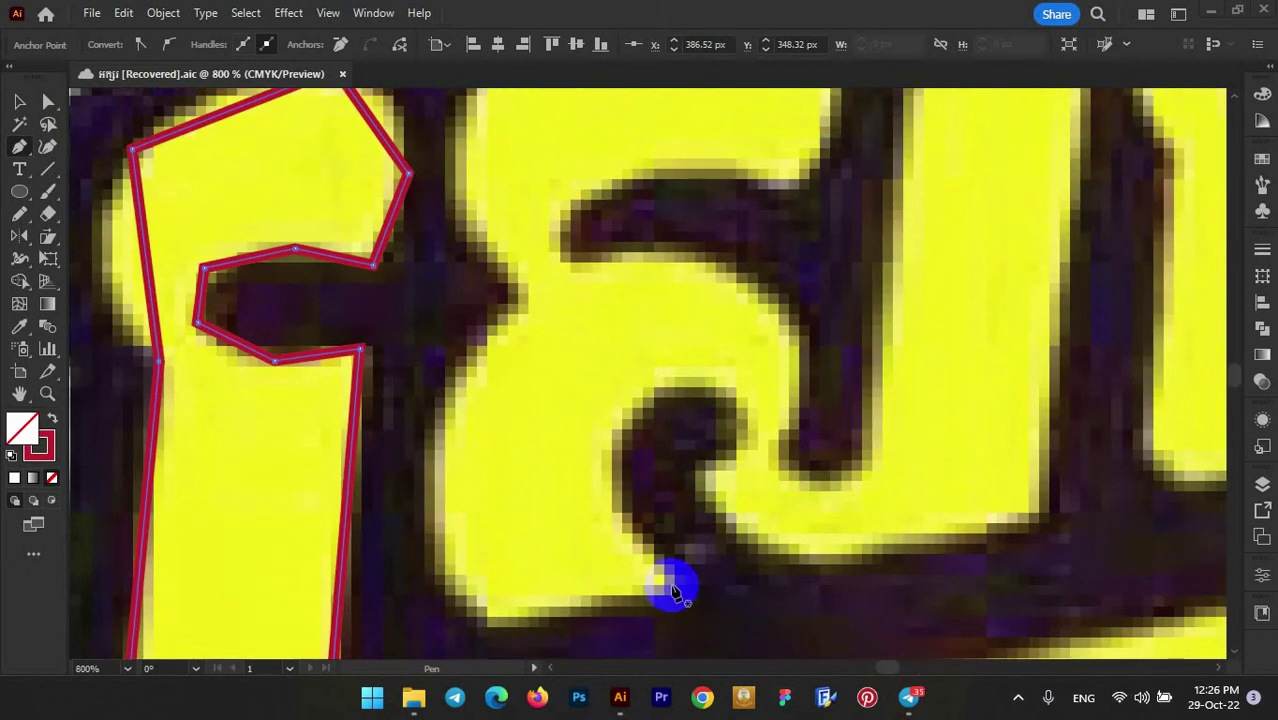
# - Place Pen anchors along the curl's bottom, left side, top and right side
pyautogui.click(676, 584)
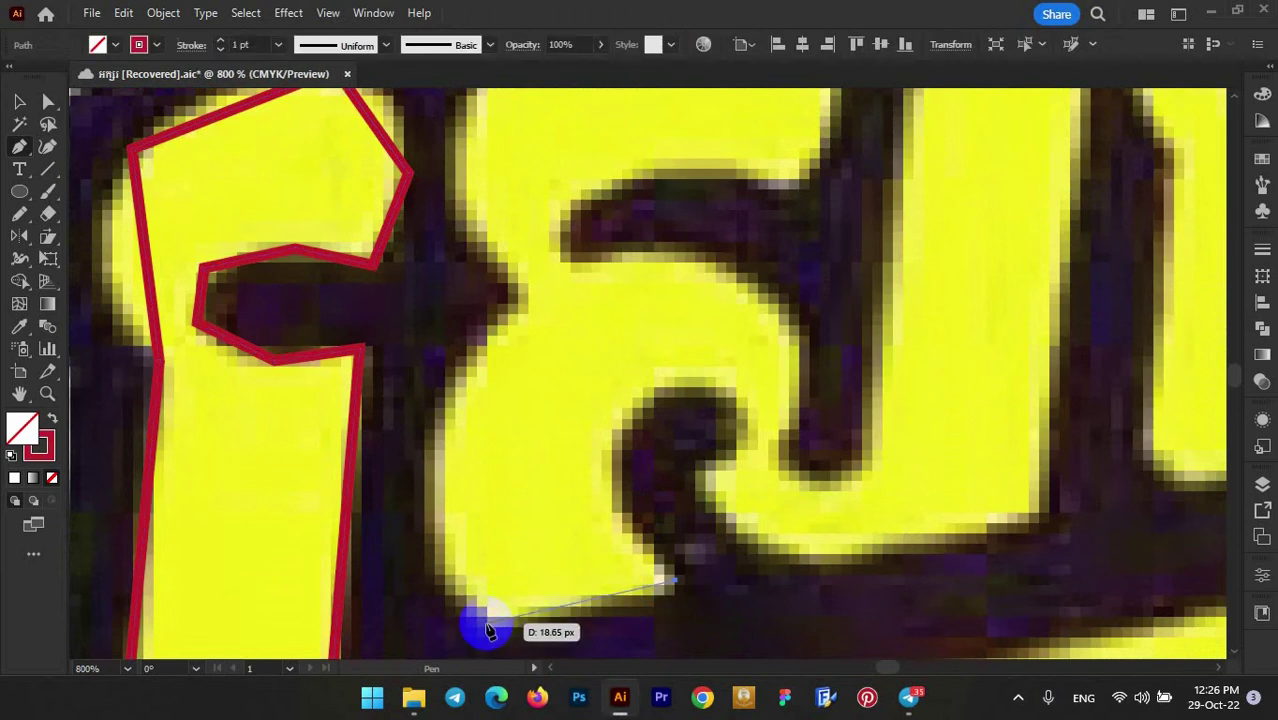
pyautogui.moveTo(485, 621)
pyautogui.mouseDown()
pyautogui.moveTo(490, 595)
pyautogui.moveTo(432, 474)
pyautogui.mouseUp()
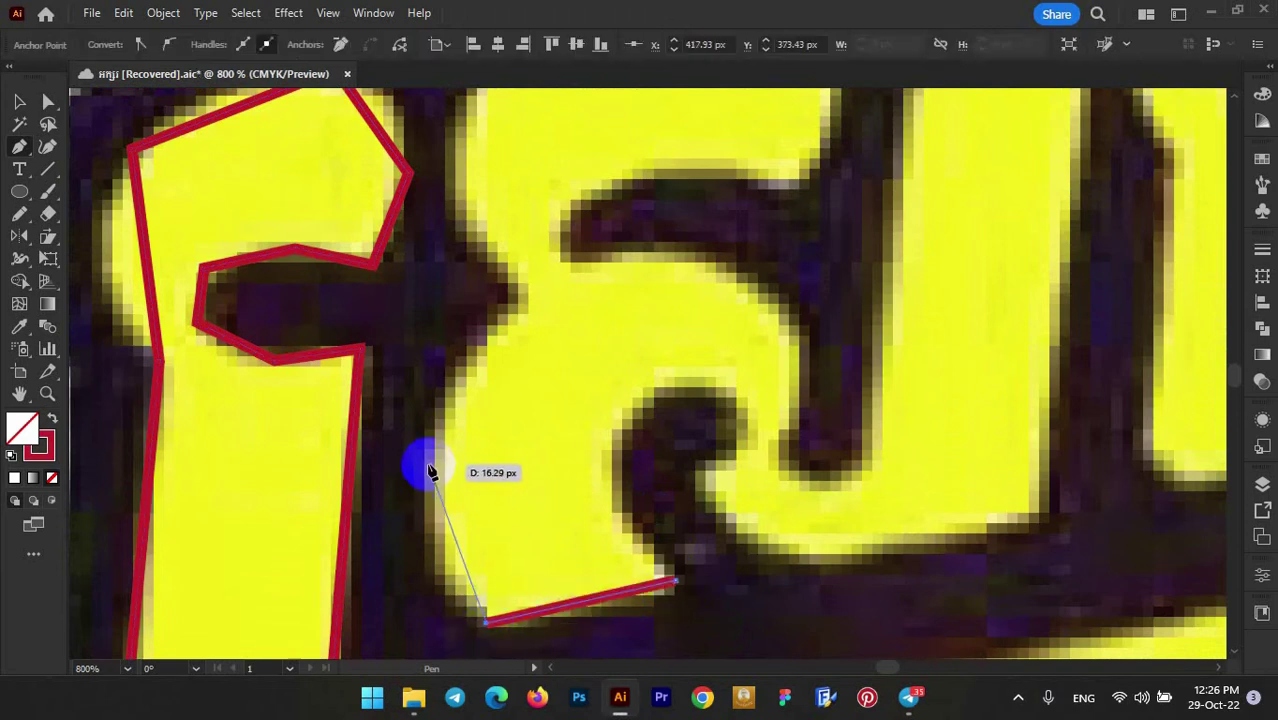
pyautogui.moveTo(525, 302); pyautogui.dragTo(525, 318)
pyautogui.scroll(3, 525, 318)
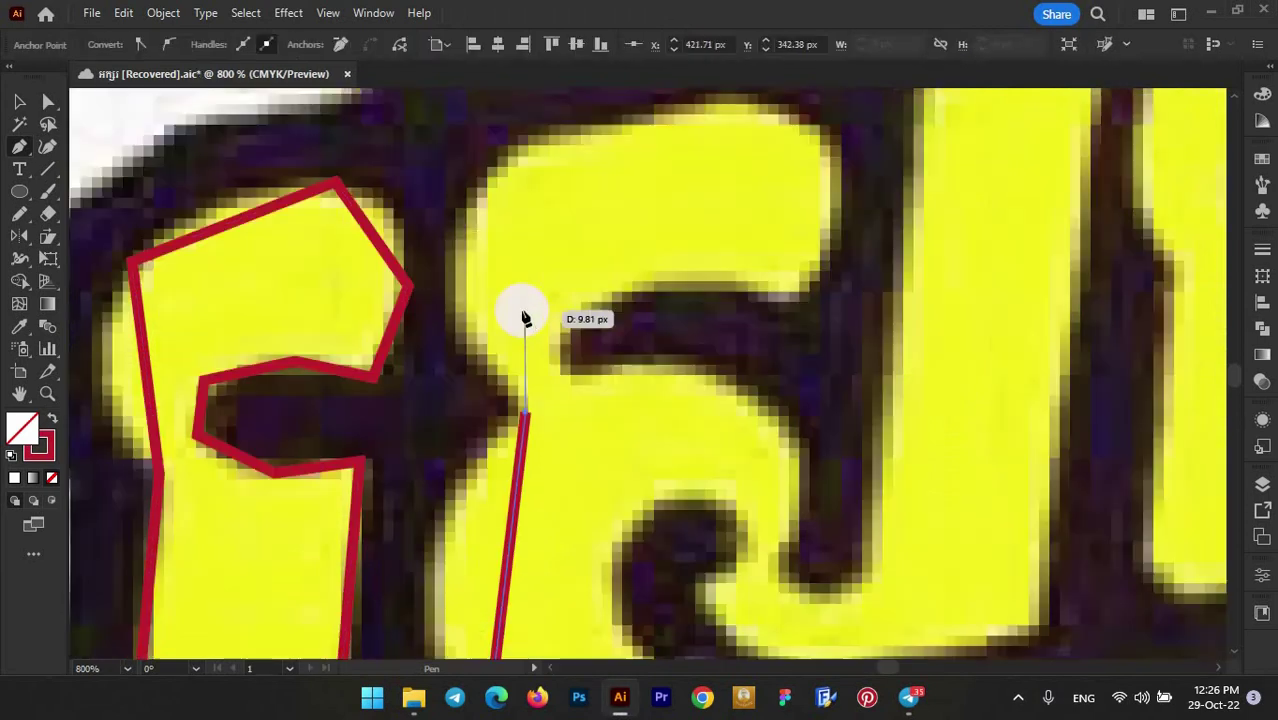
pyautogui.scroll(3, 525, 318)
pyautogui.moveTo(448, 434); pyautogui.dragTo(450, 420)
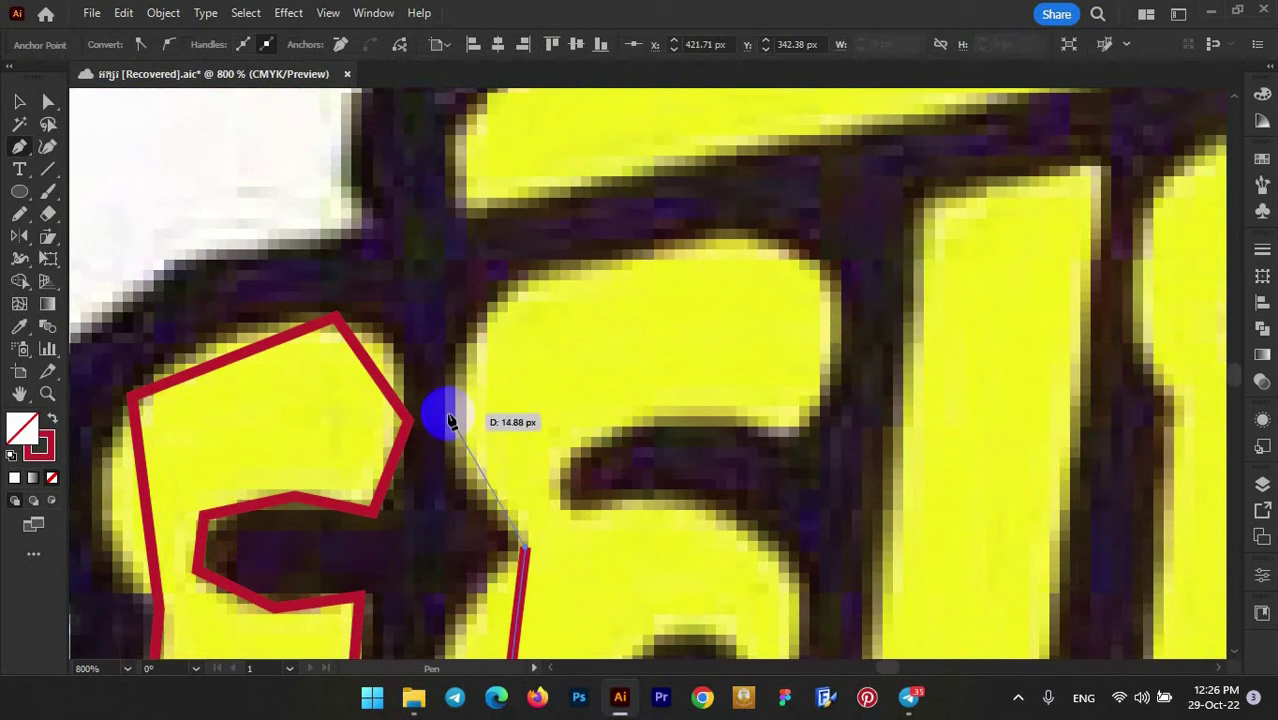
pyautogui.click(449, 414)
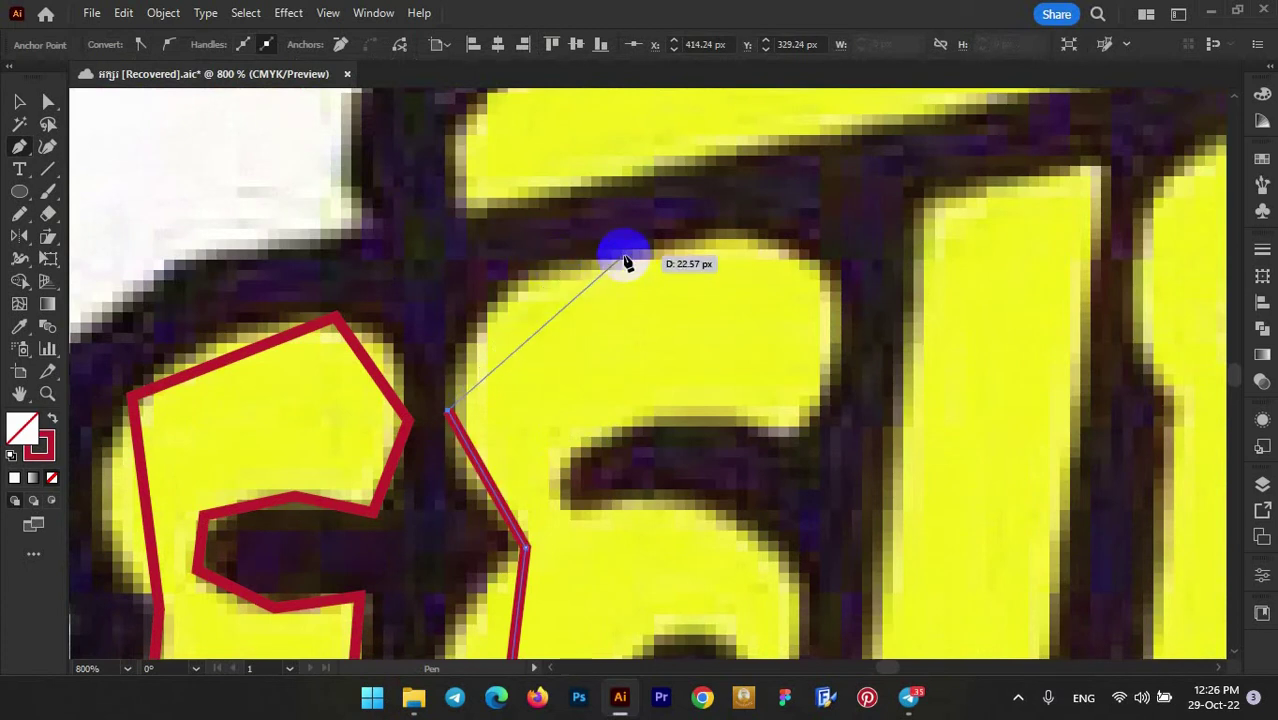
pyautogui.click(624, 258)
pyautogui.click(840, 296)
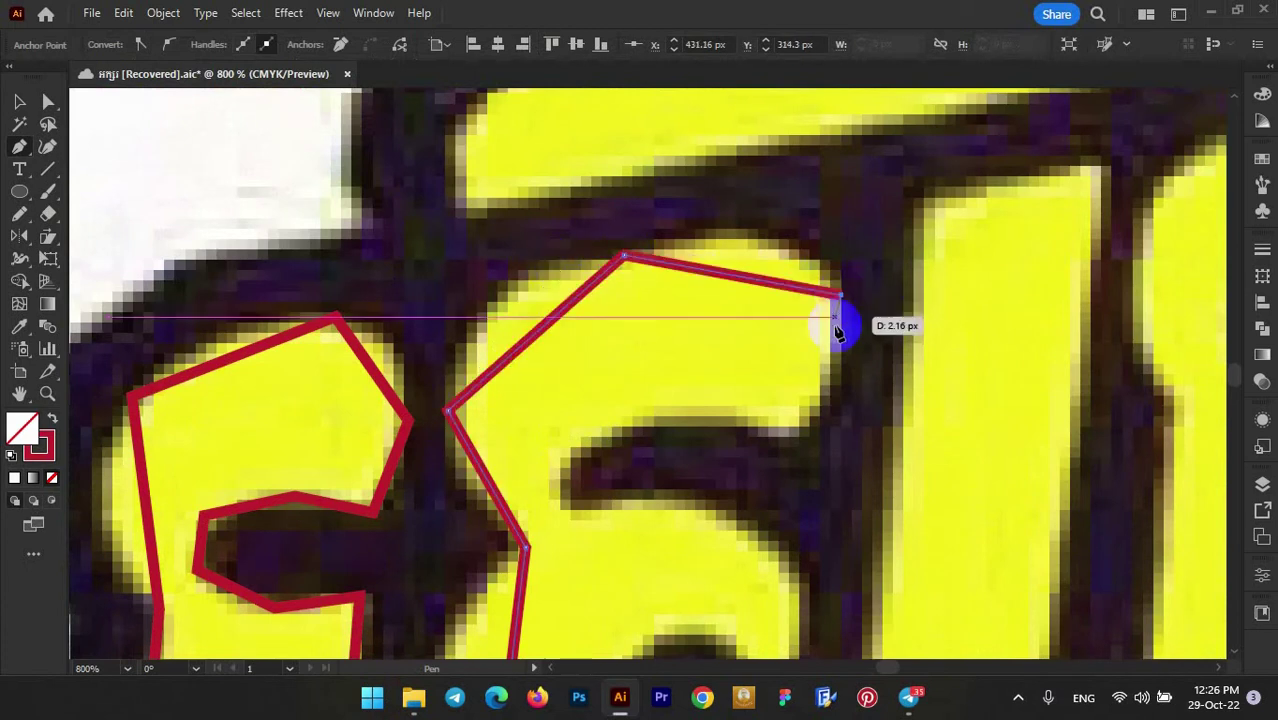
pyautogui.click(775, 432)
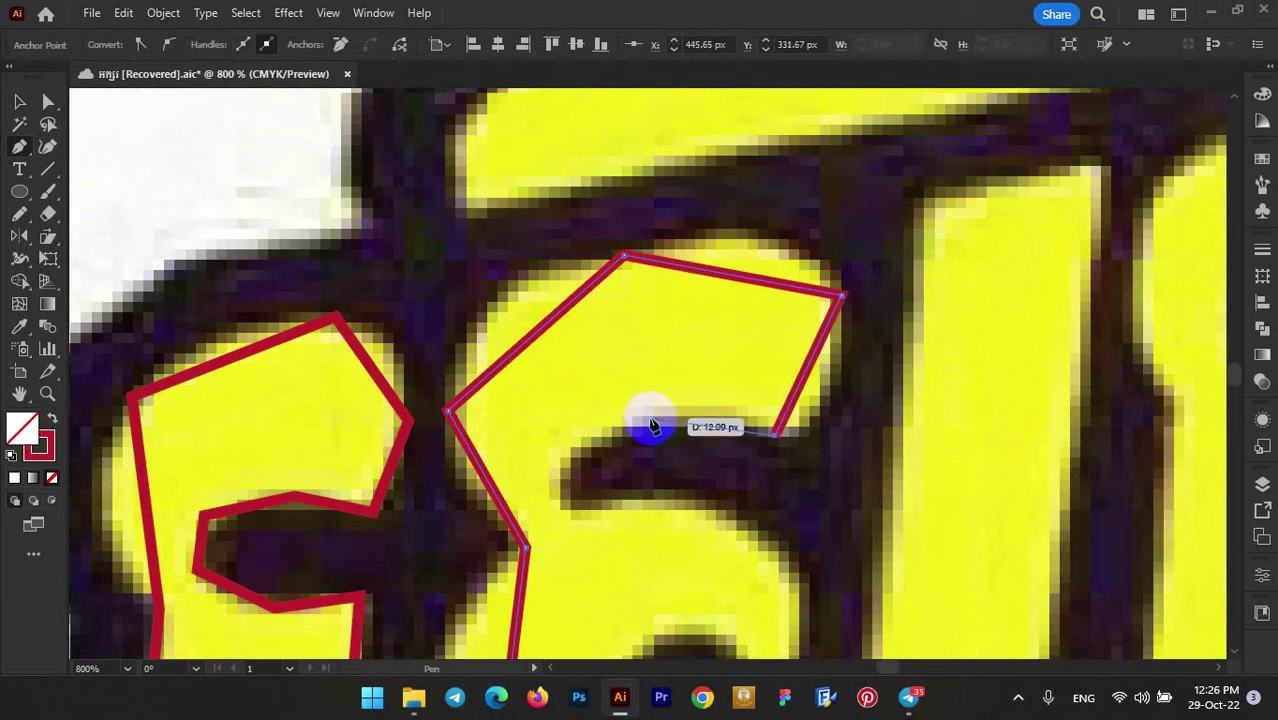
# - Continue the outline along the curl's inner notch, inner curve and hook bottom
pyautogui.click(555, 479)
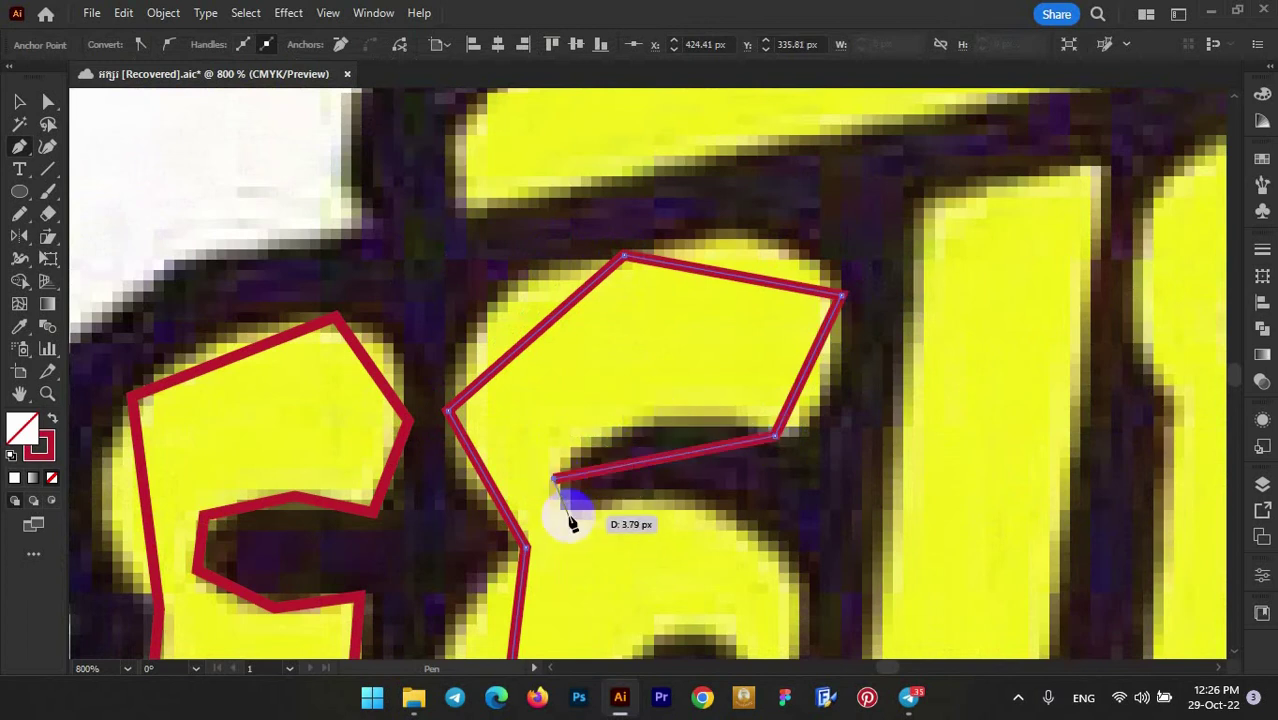
pyautogui.click(568, 512)
pyautogui.moveTo(655, 541); pyautogui.dragTo(499, 385)
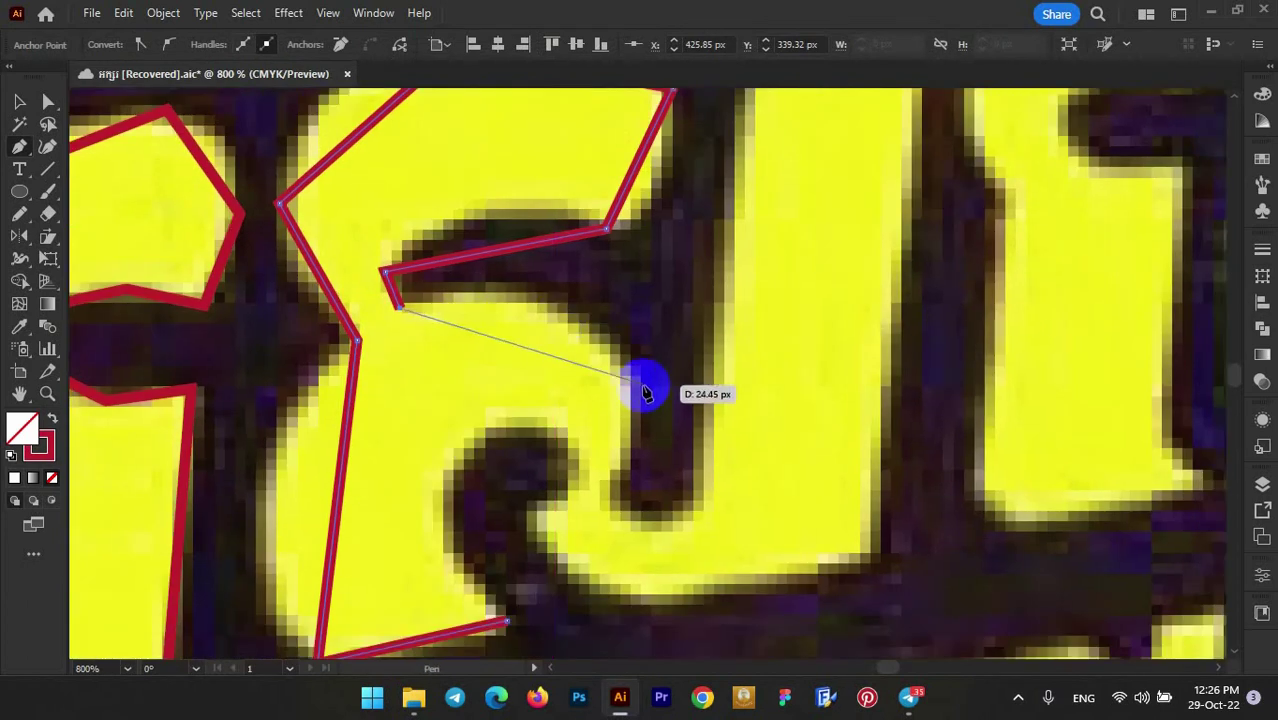
pyautogui.click(634, 380)
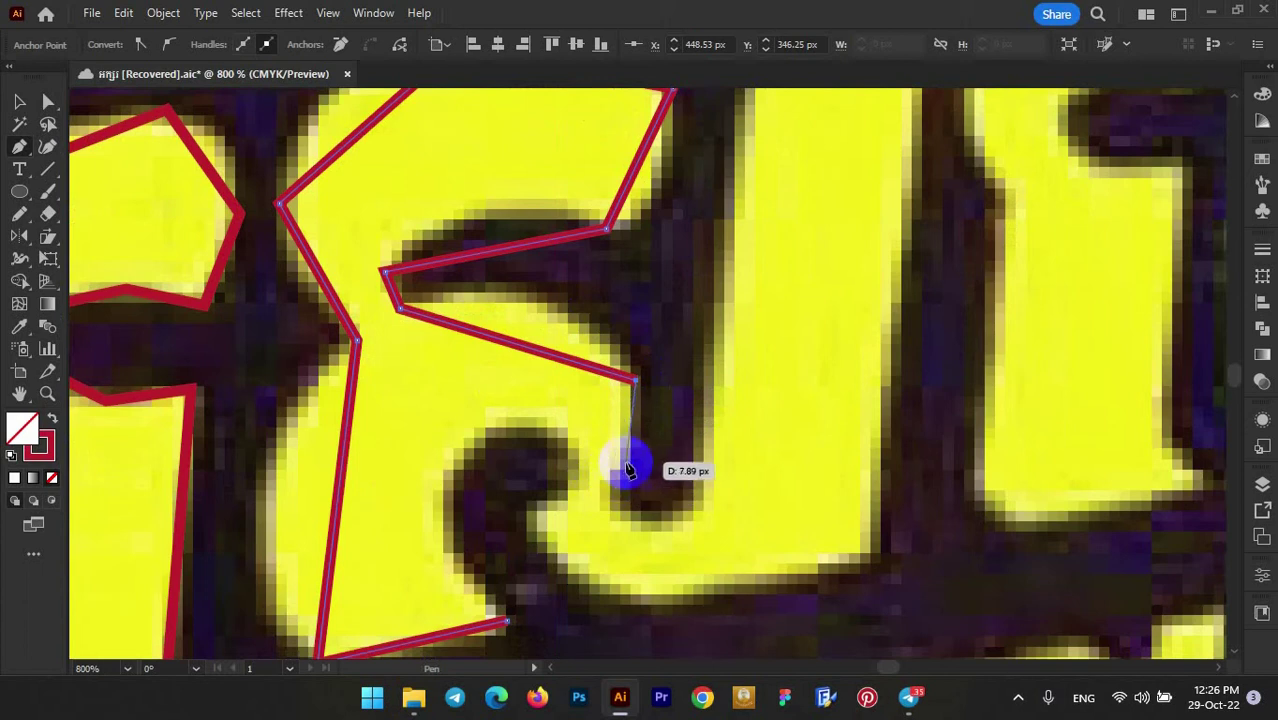
pyautogui.click(627, 462)
pyautogui.click(592, 490)
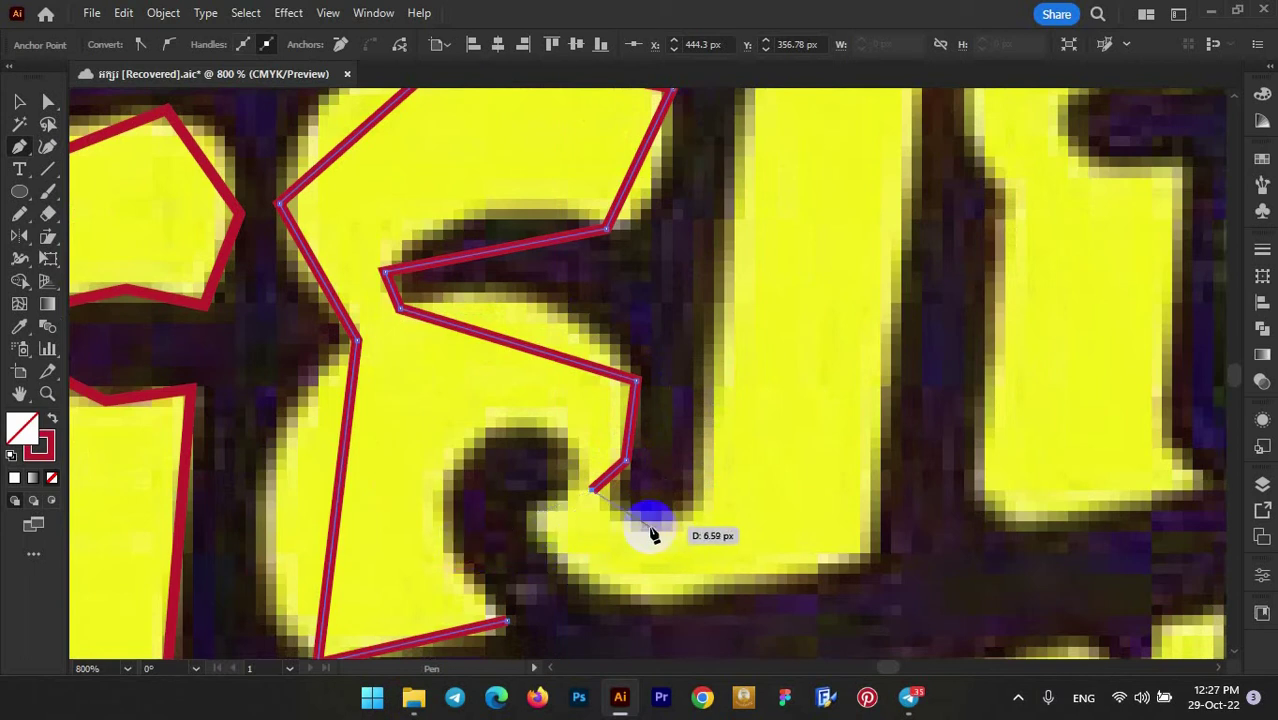
pyautogui.click(702, 497)
pyautogui.scroll(3, 702, 442)
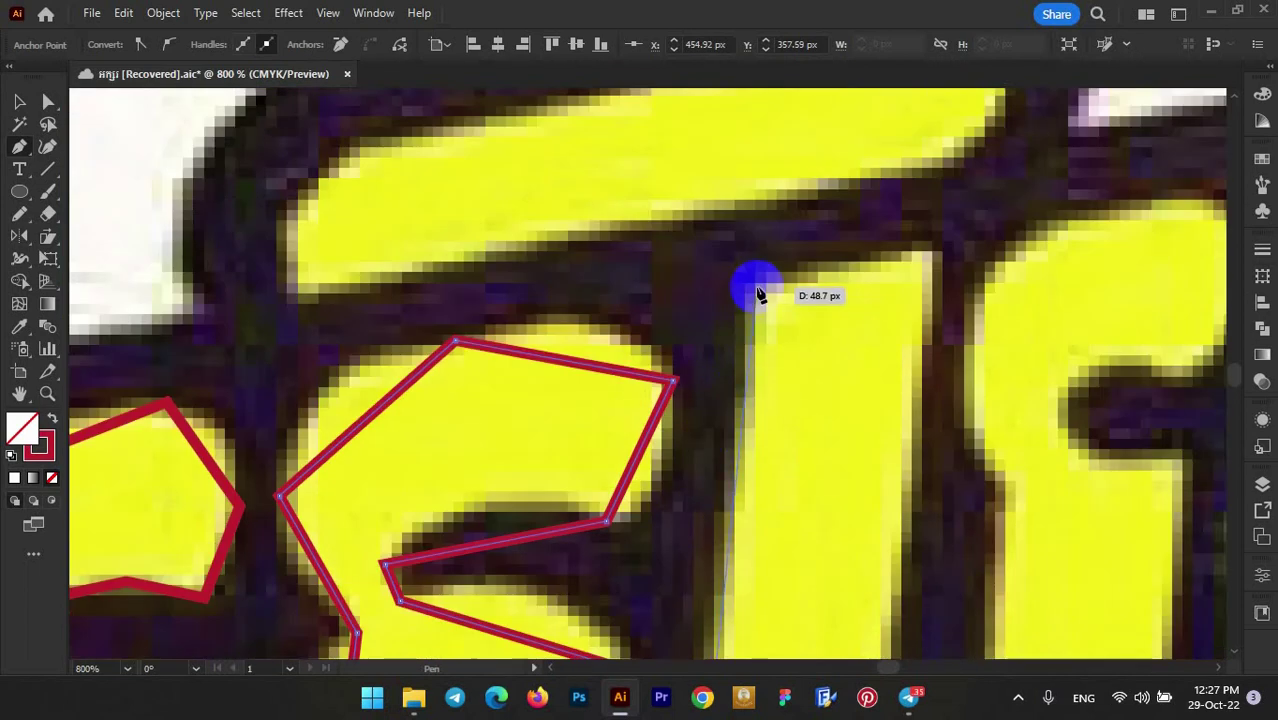
# - Trace the upright stroke's top corners, bottom-right and bottom edge with anchors
pyautogui.click(755, 283)
pyautogui.click(935, 253)
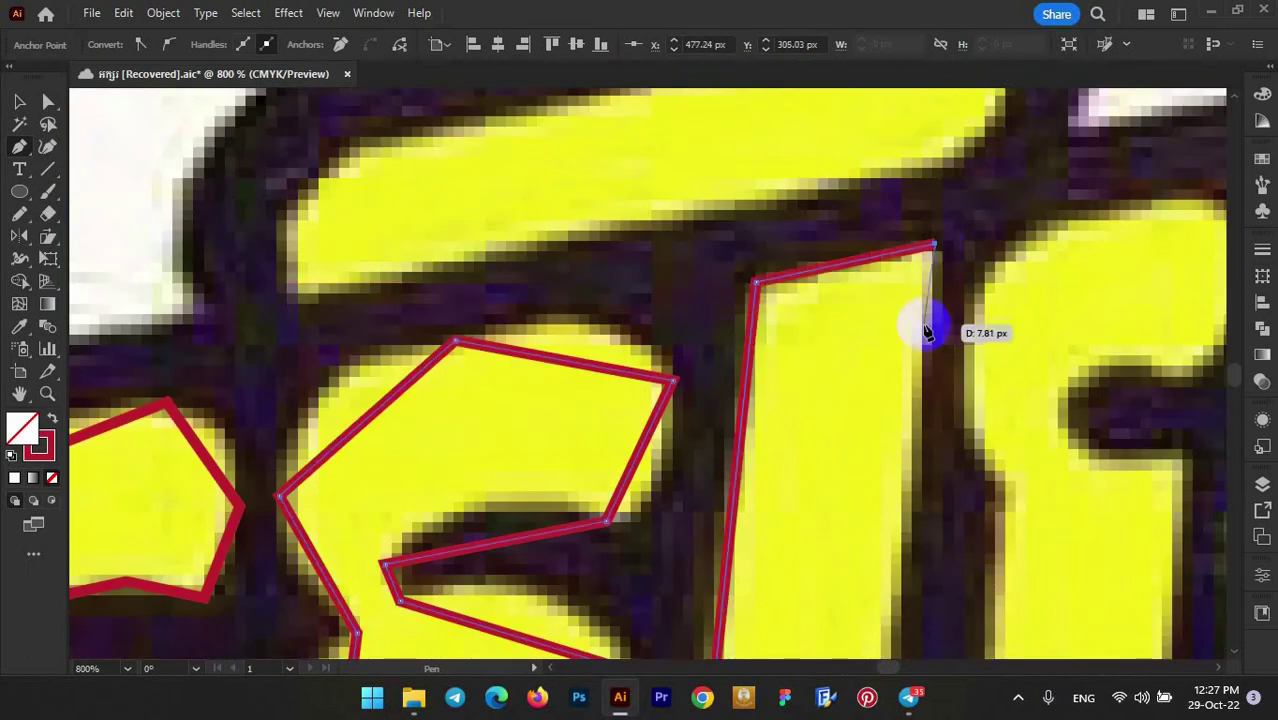
pyautogui.scroll(-3, 907, 419)
pyautogui.scroll(-1, 907, 425)
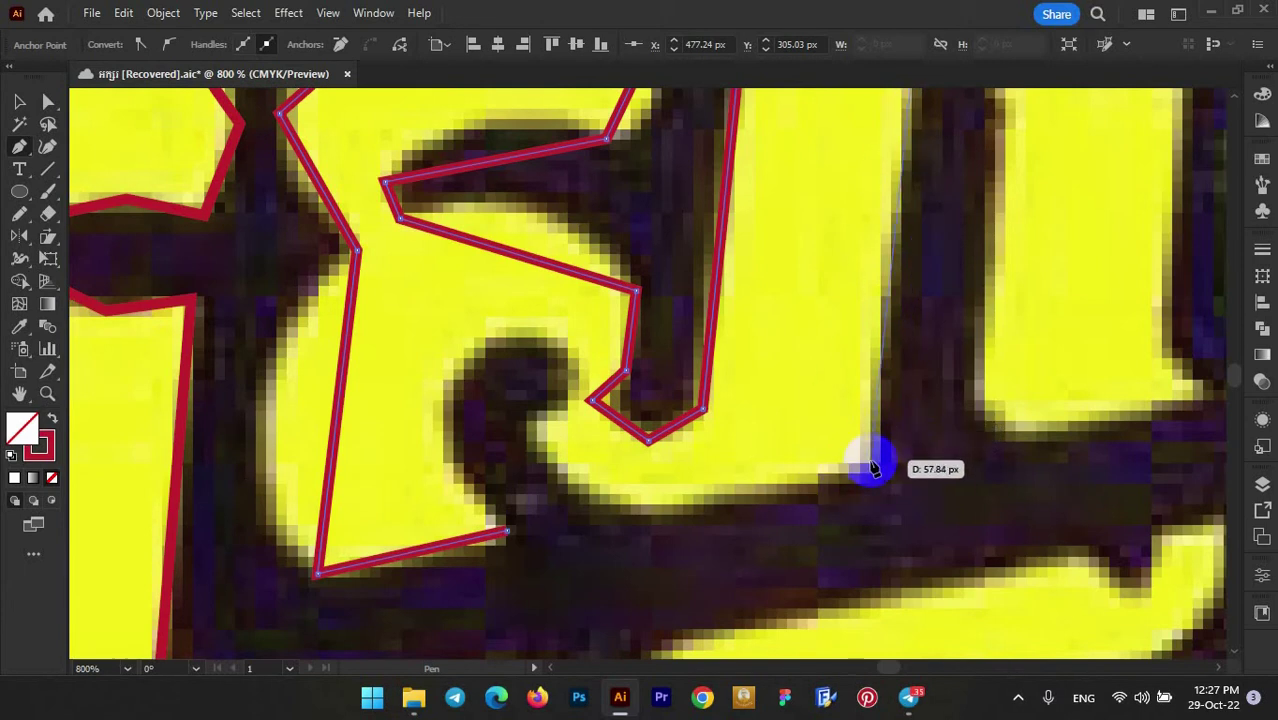
pyautogui.click(873, 466)
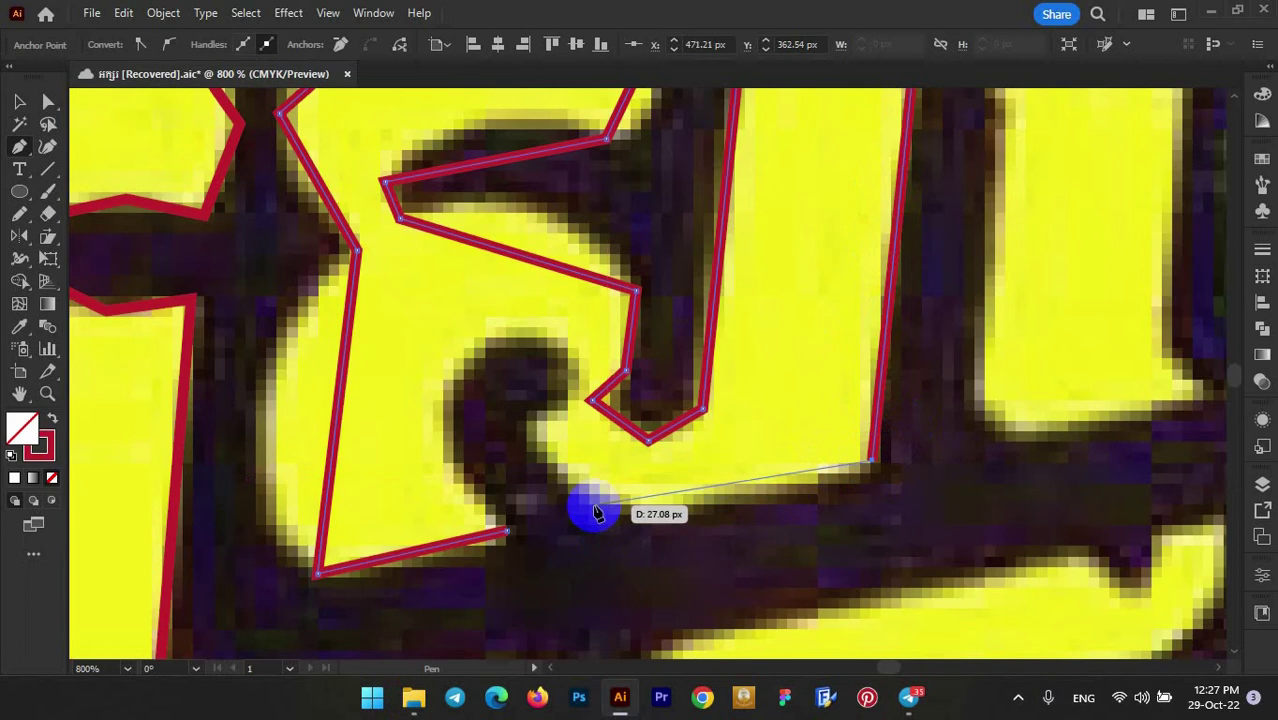
pyautogui.click(645, 500)
# - Trace the inner hook and small curl, closing the outline at its starting anchor
pyautogui.click(524, 424)
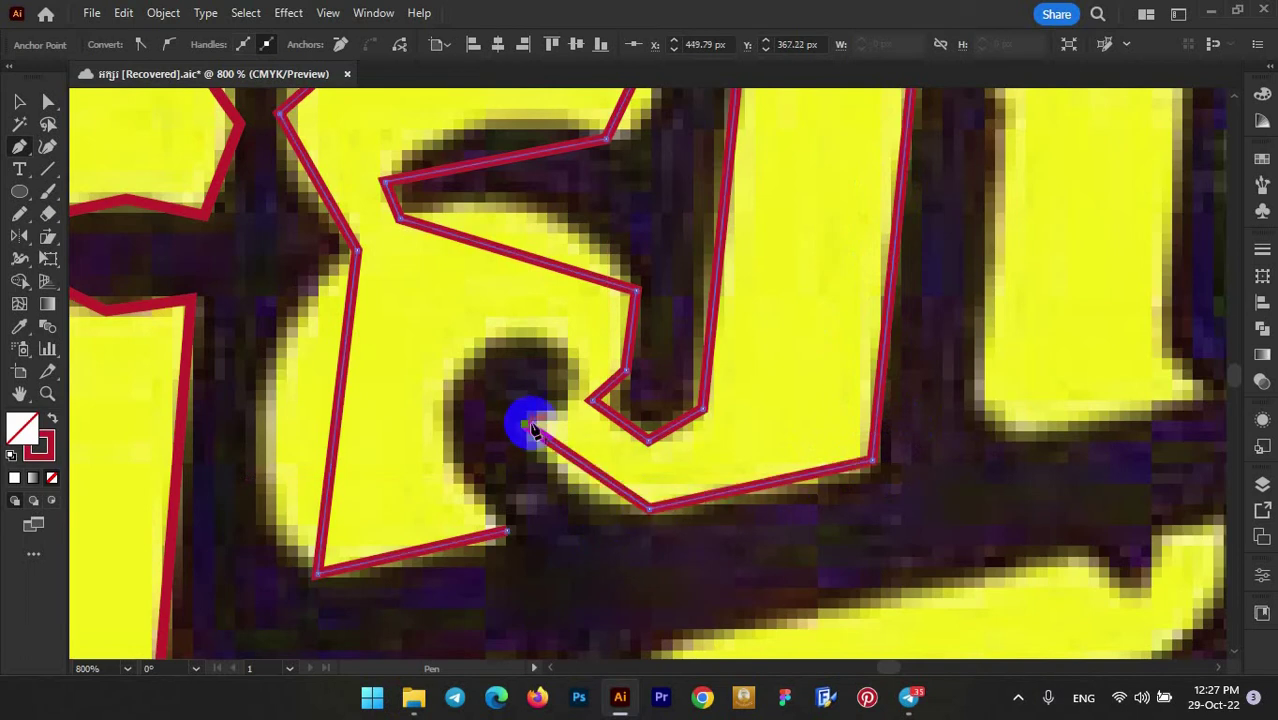
pyautogui.click(567, 403)
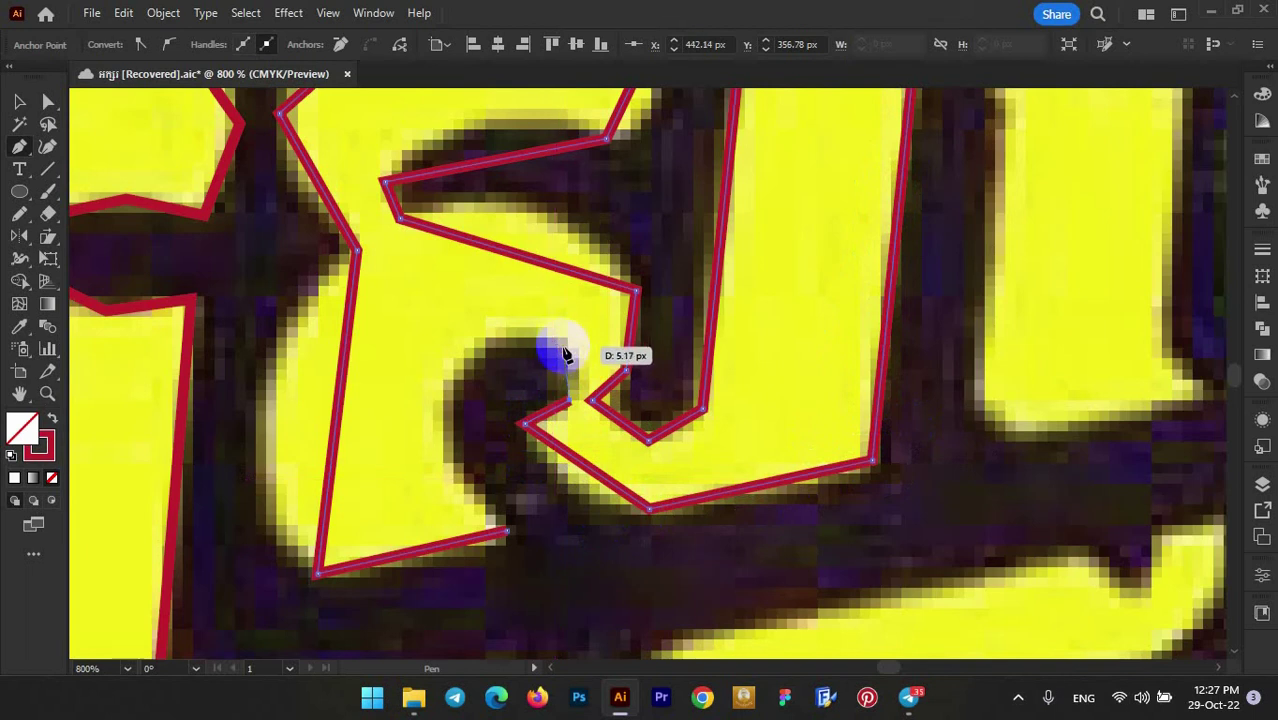
pyautogui.click(560, 344)
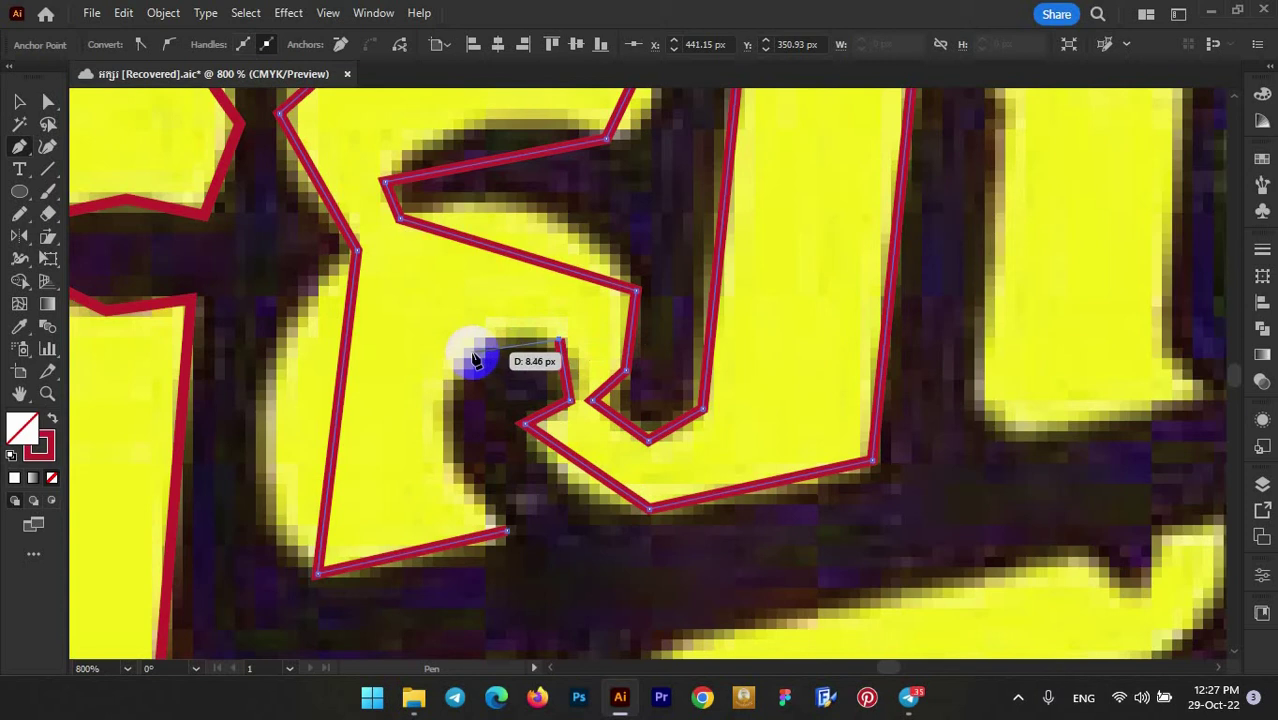
pyautogui.click(471, 353)
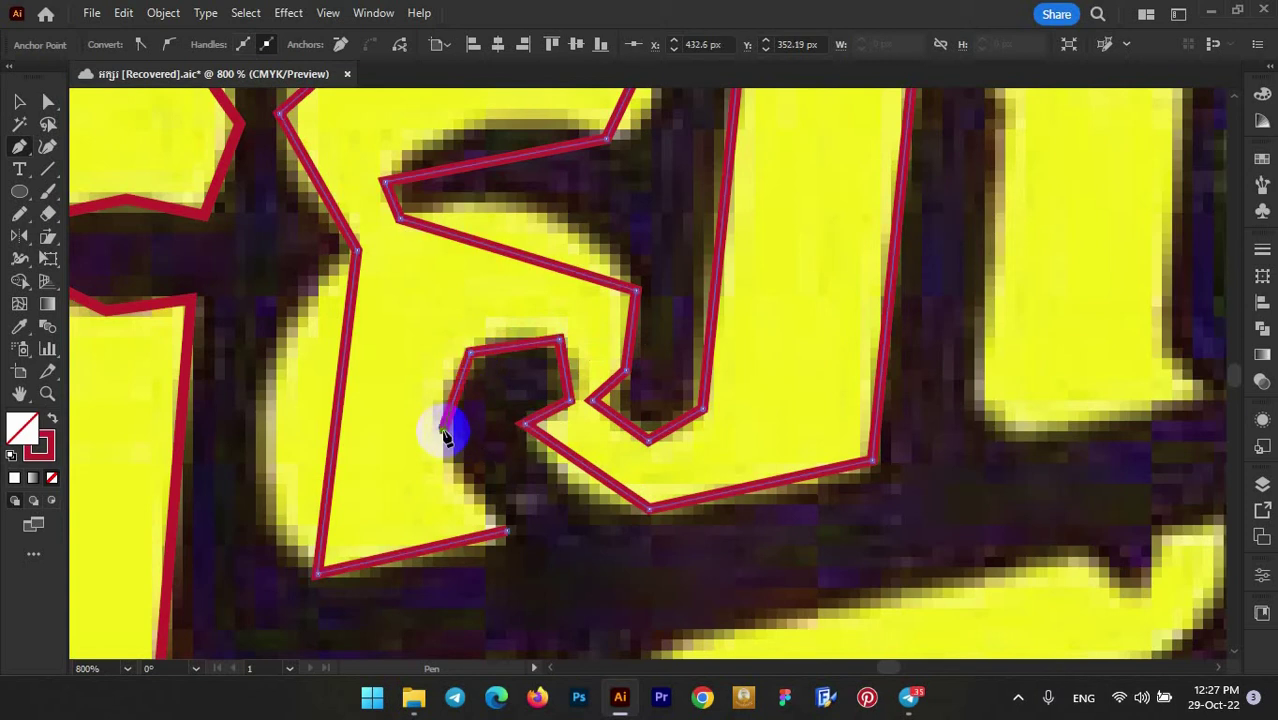
pyautogui.click(507, 537)
pyautogui.scroll(-2, 508, 485)
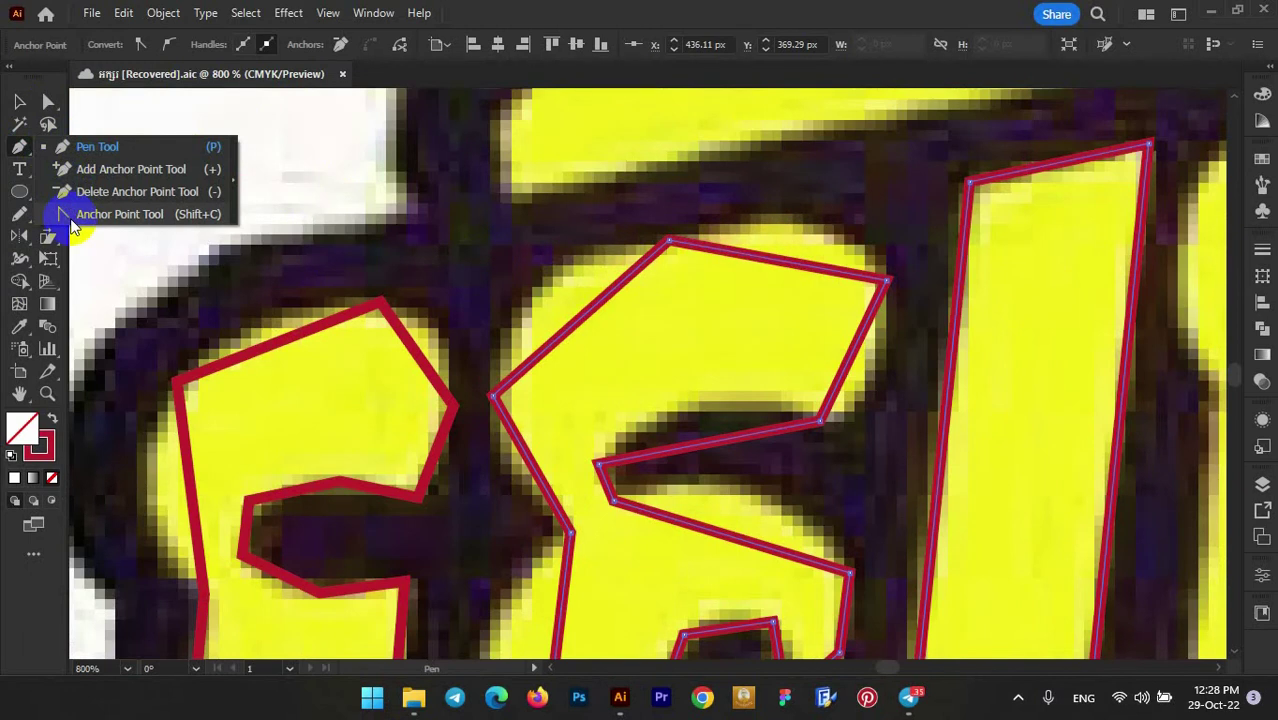
# - Use the Anchor Point tool to curve the upper-left, top and corner segments
pyautogui.click(72, 222)
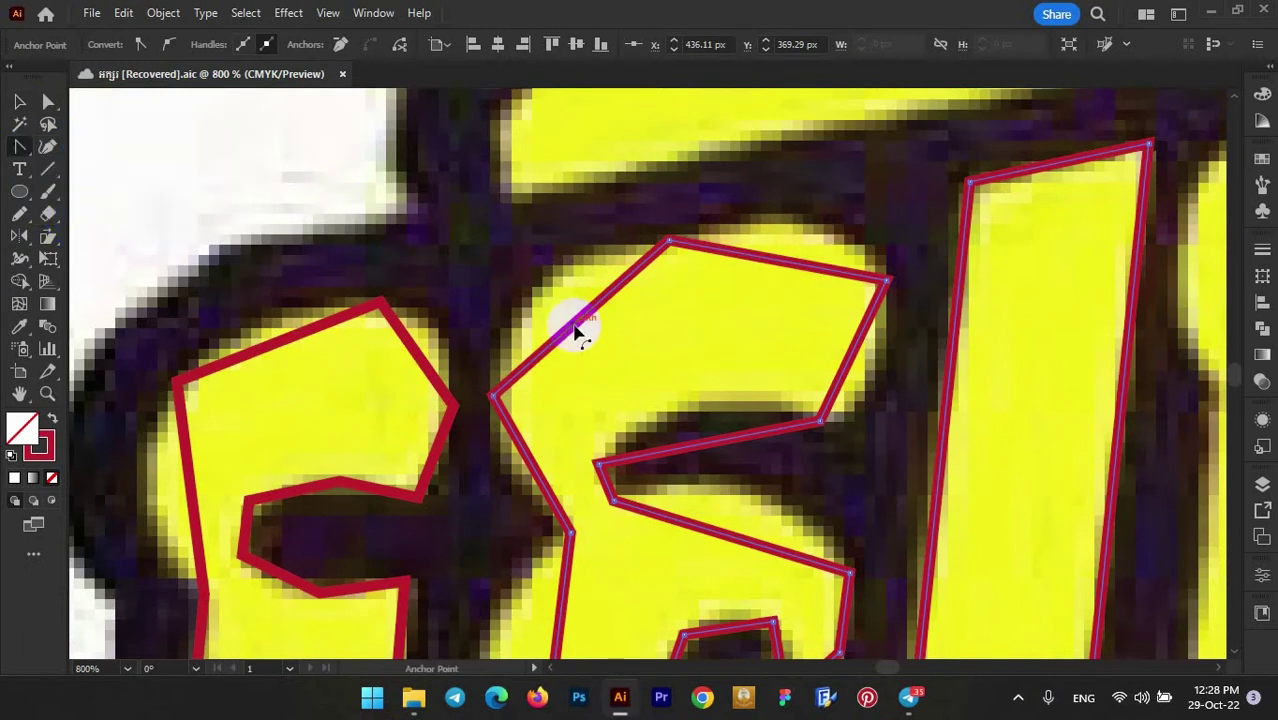
pyautogui.moveTo(577, 332); pyautogui.dragTo(550, 292)
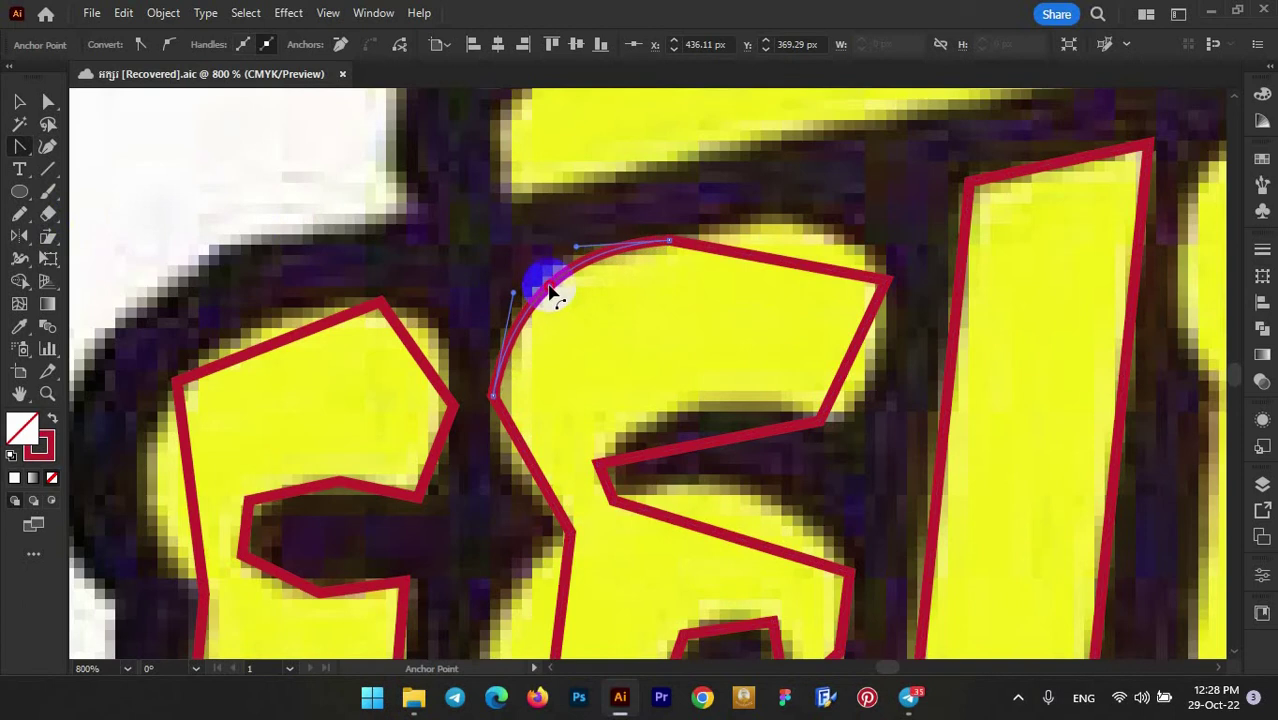
pyautogui.scroll(-3, 465, 322)
pyautogui.scroll(4, 700, 282)
pyautogui.scroll(2, 606, 310)
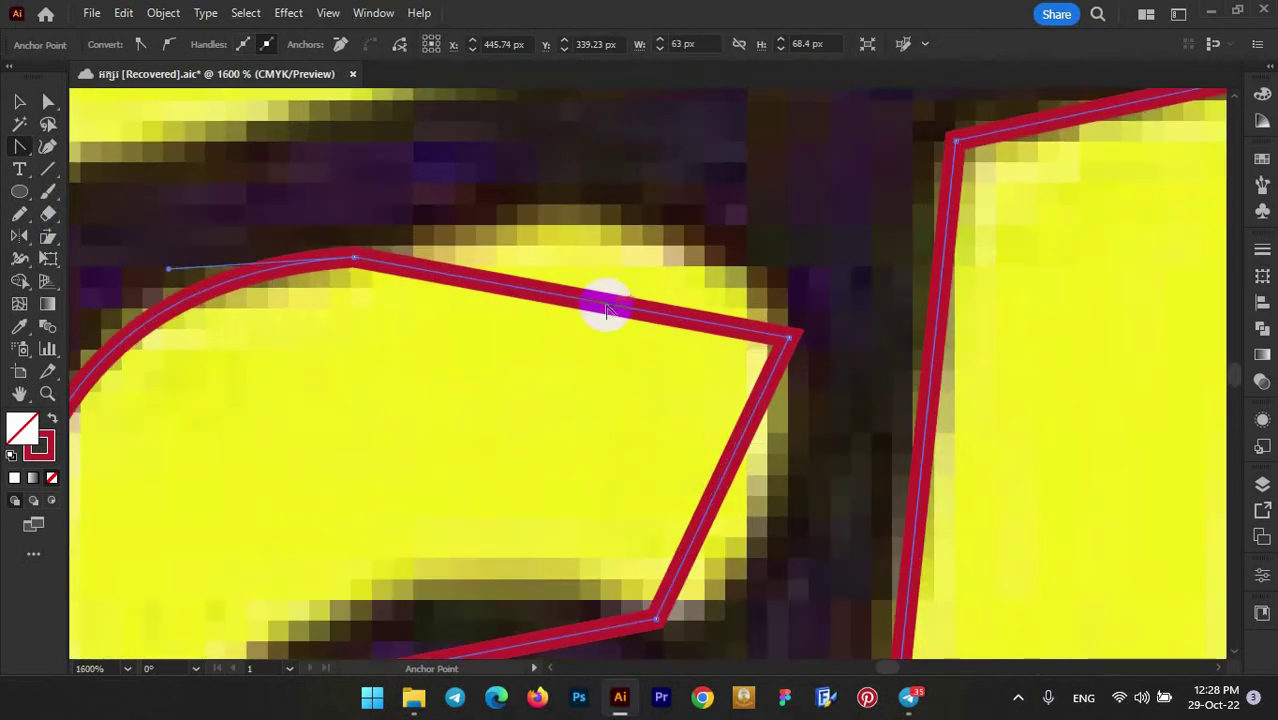
pyautogui.moveTo(590, 308); pyautogui.dragTo(643, 256)
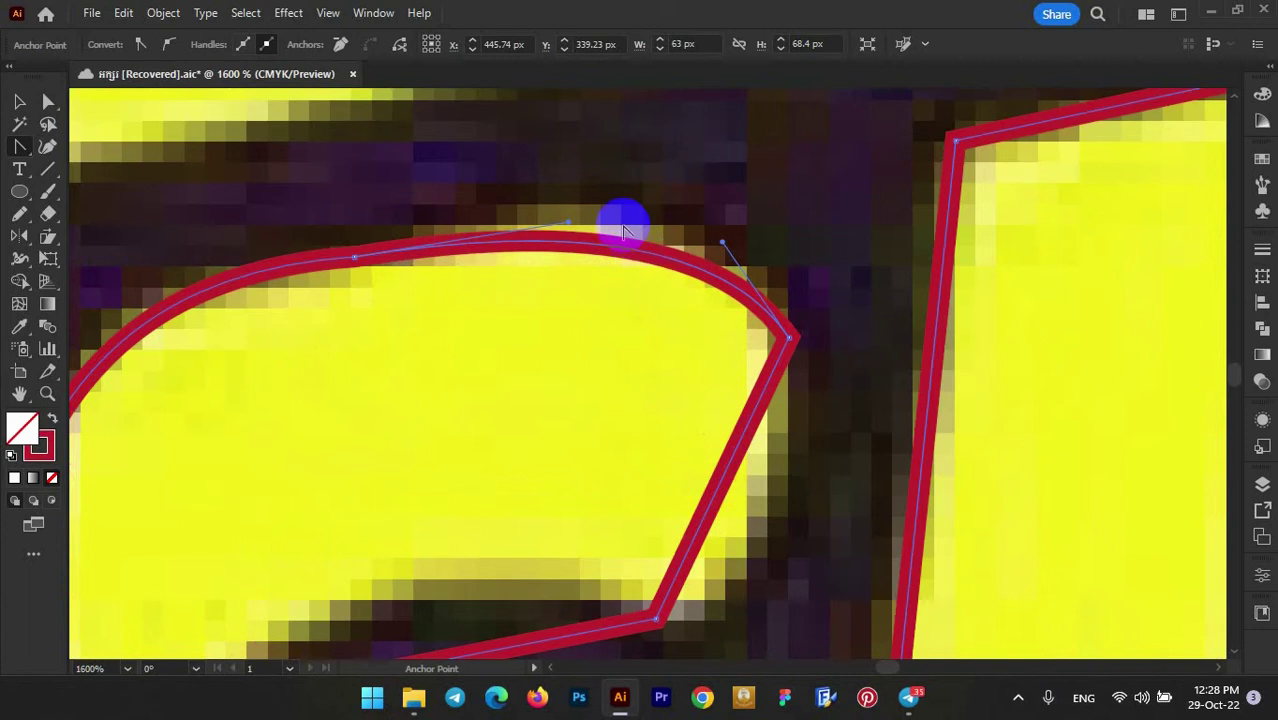
pyautogui.scroll(-3, 622, 214)
pyautogui.scroll(3, 662, 285)
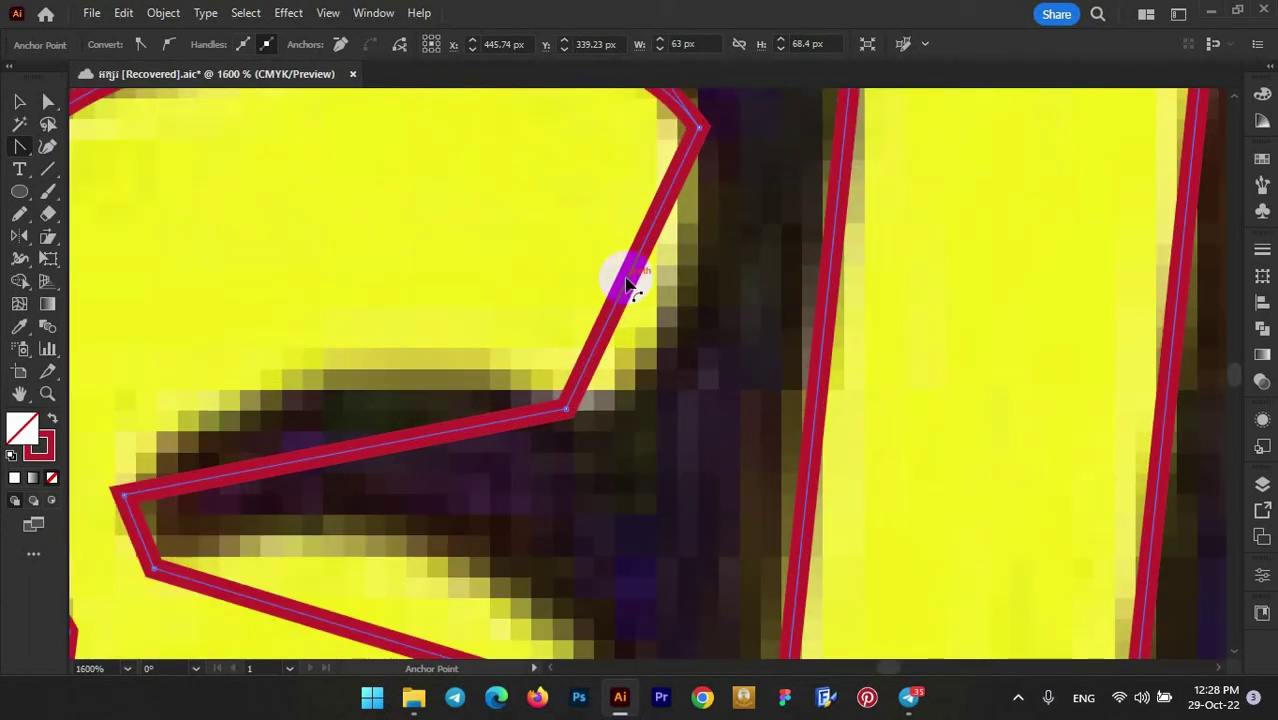
pyautogui.moveTo(628, 285); pyautogui.dragTo(670, 322)
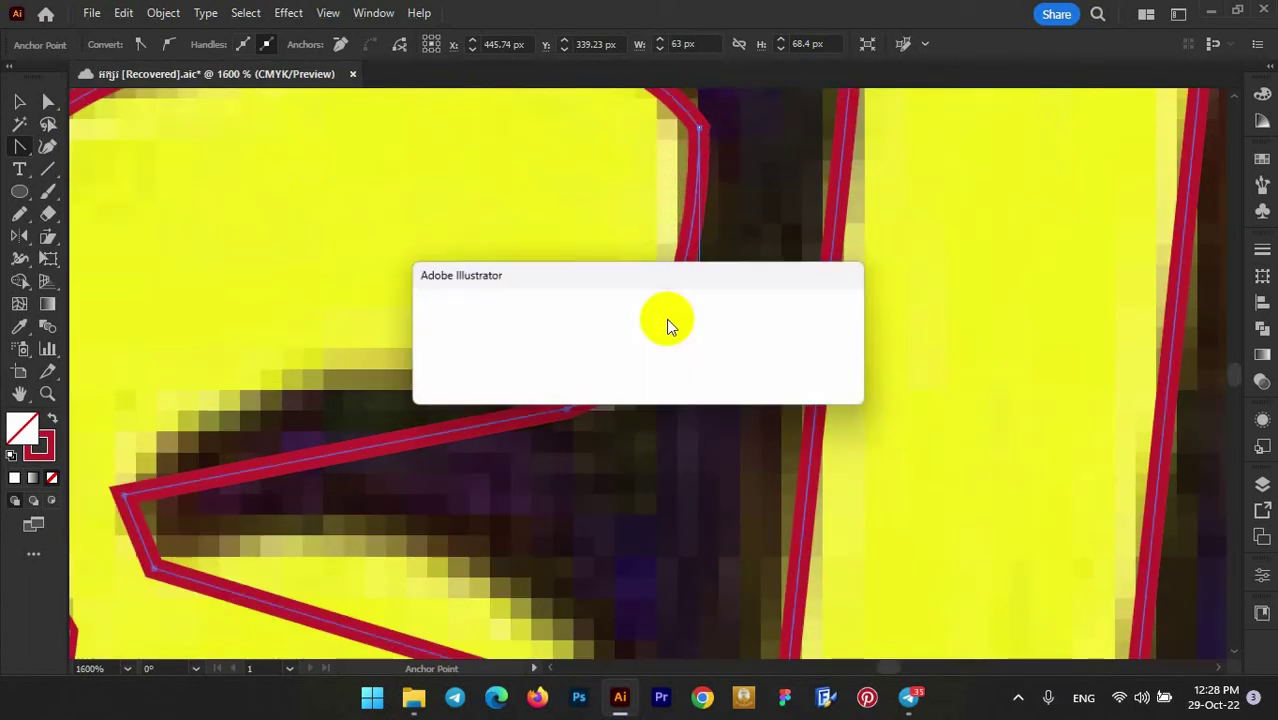
# - Dismiss the linked-assets save warning, choosing not to show it again
pyautogui.click(527, 383)
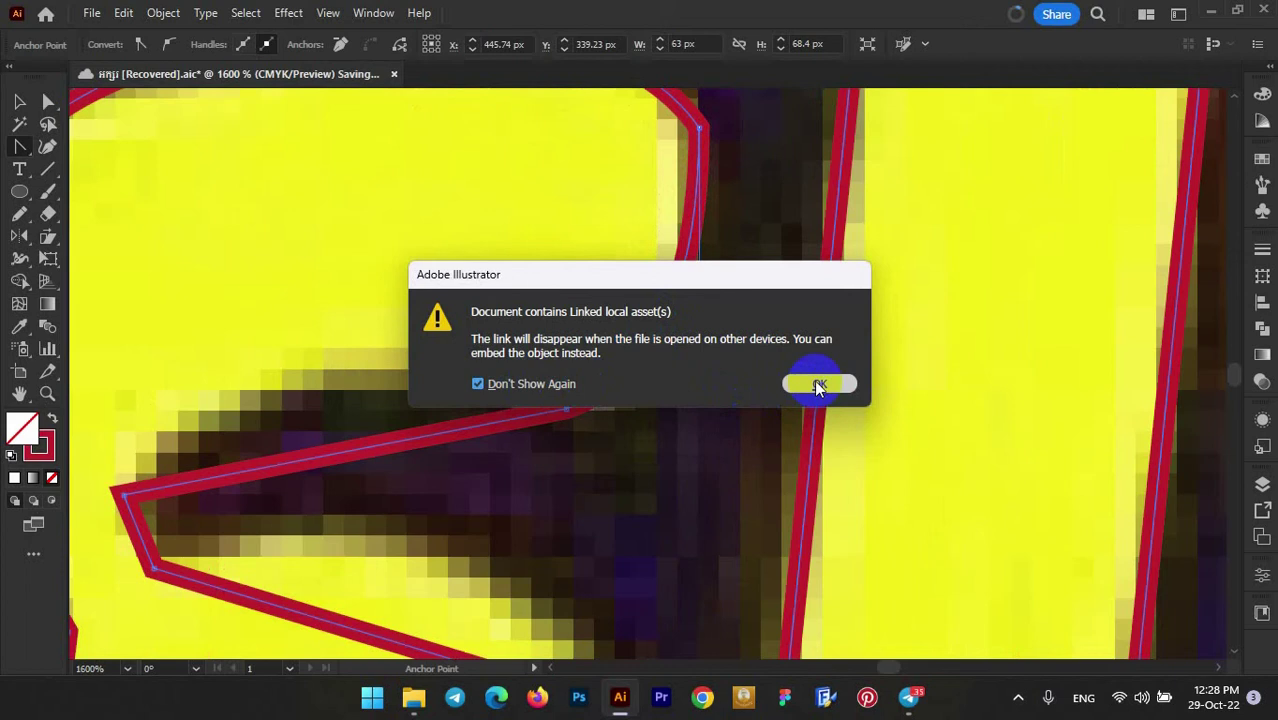
pyautogui.click(818, 386)
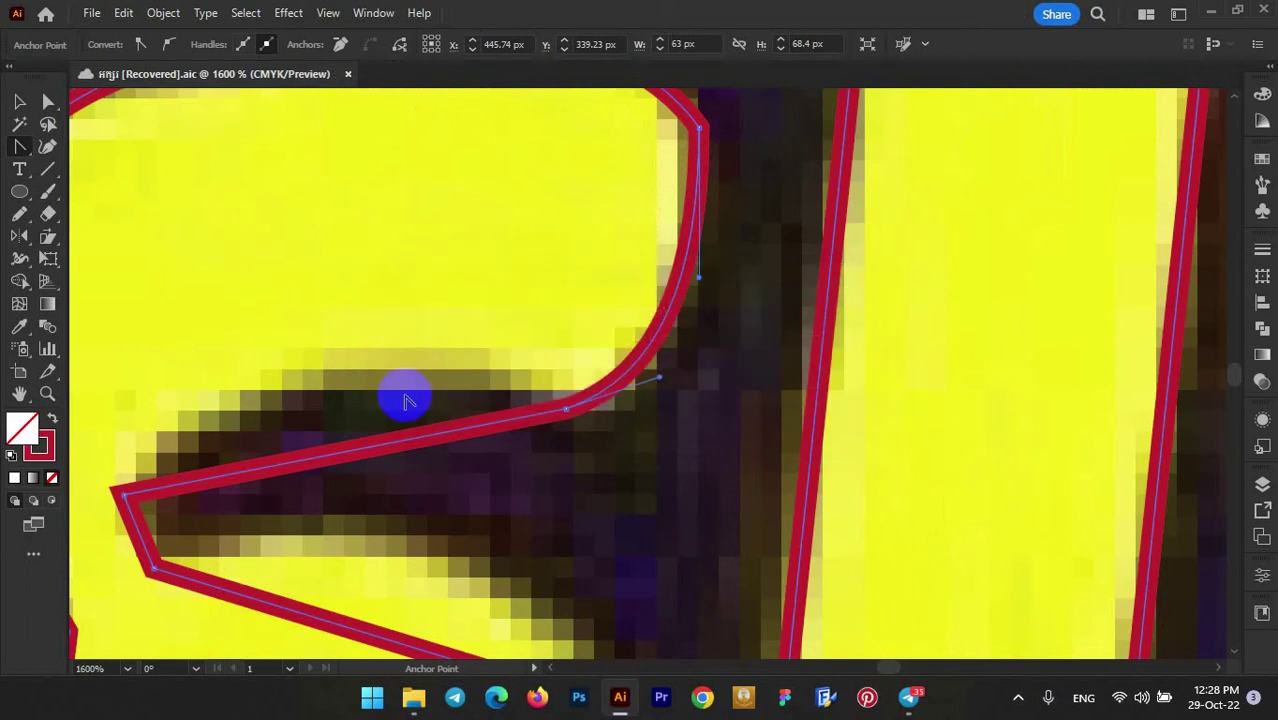
pyautogui.scroll(-2, 510, 372)
pyautogui.scroll(3, 398, 420)
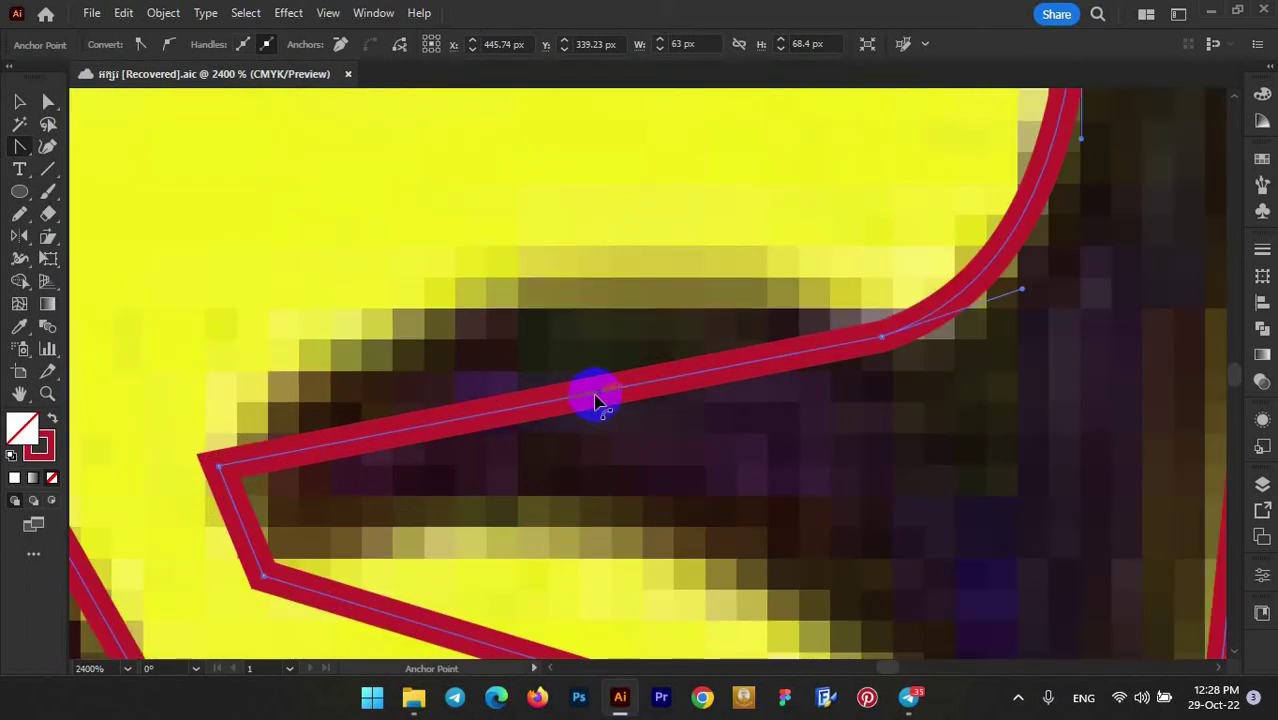
# - Pull the inner straight segment upward and curve the next segment along the letter's edge
pyautogui.moveTo(593, 400); pyautogui.dragTo(553, 280)
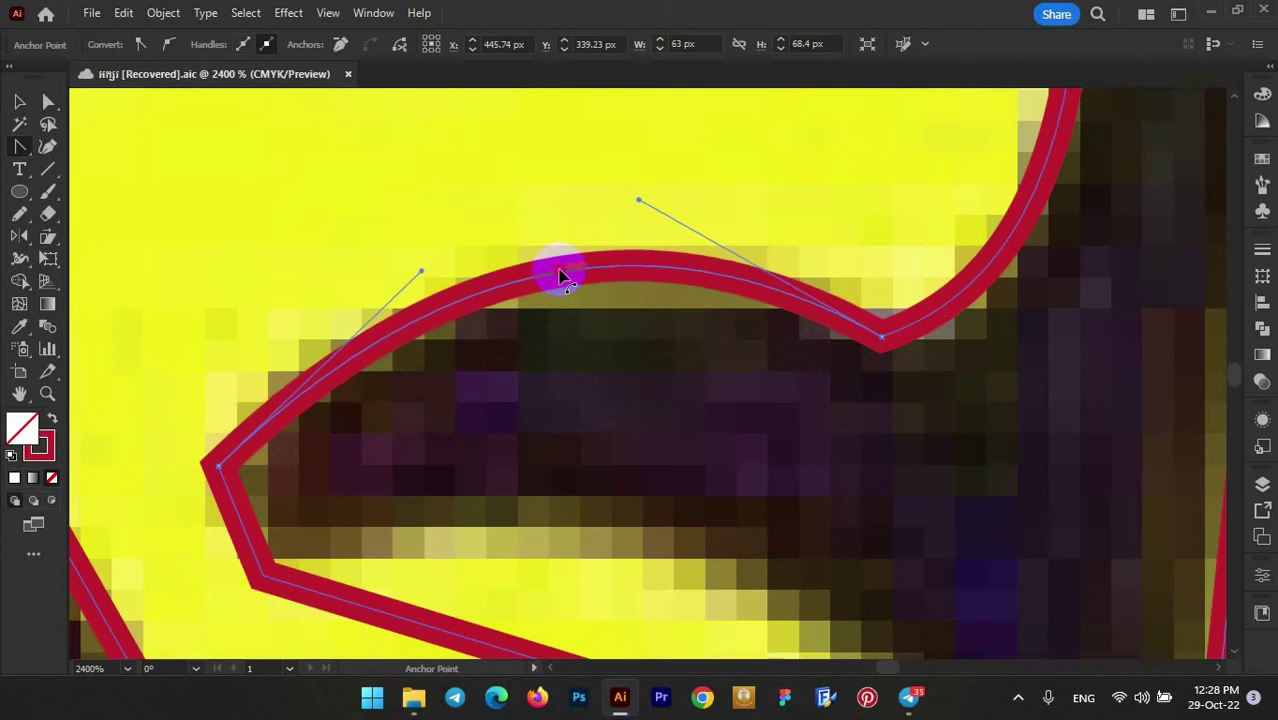
pyautogui.scroll(-2, 553, 280)
pyautogui.scroll(2, 528, 314)
pyautogui.scroll(1, 593, 399)
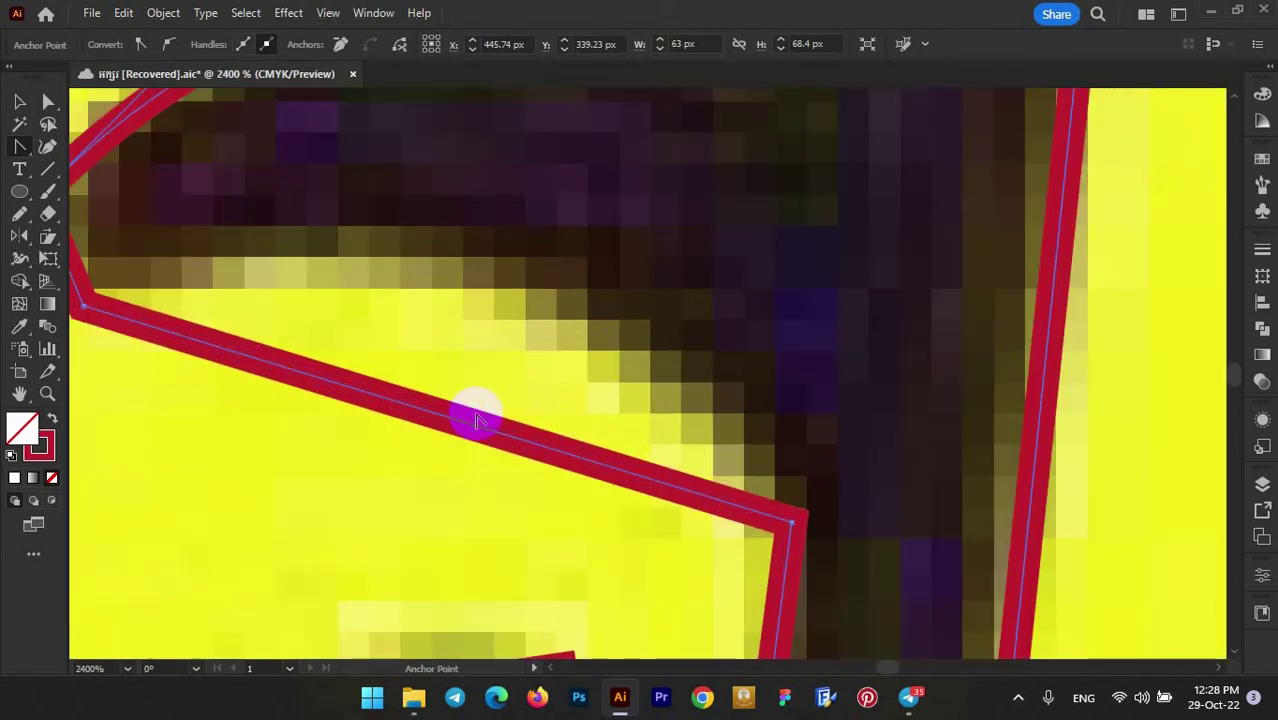
pyautogui.moveTo(432, 418); pyautogui.dragTo(471, 288)
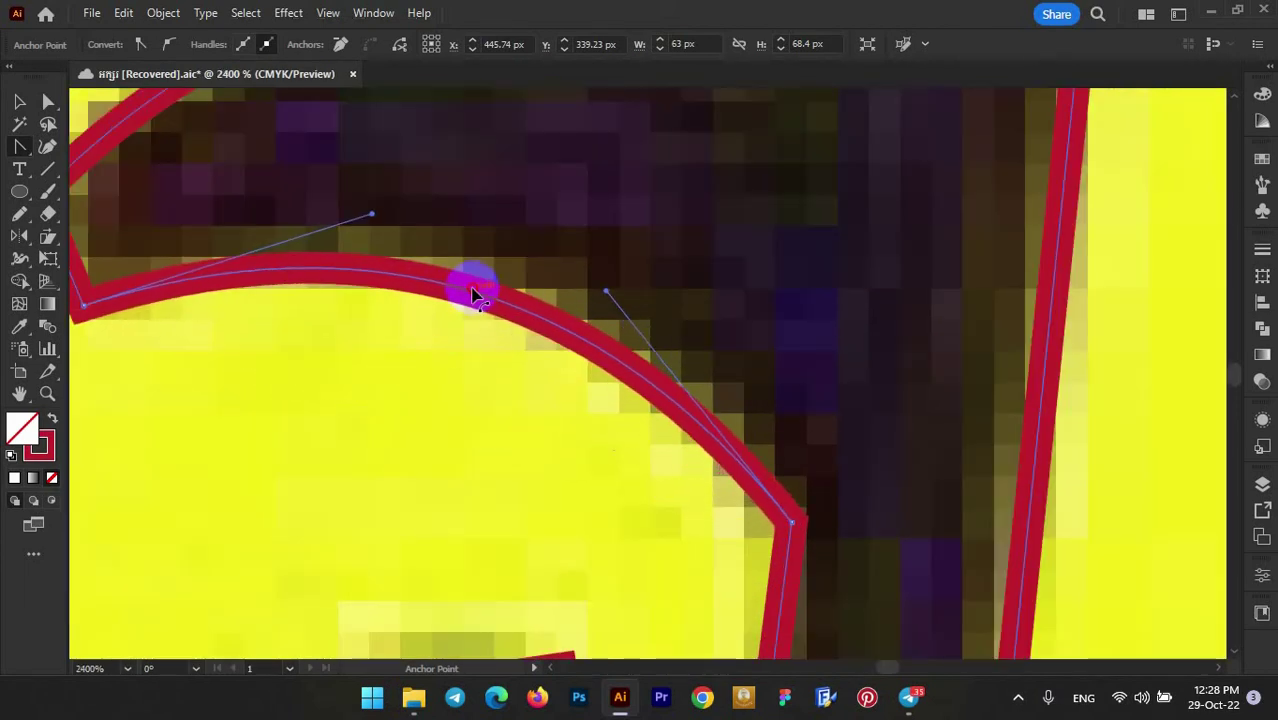
pyautogui.scroll(-1, 655, 313)
pyautogui.scroll(-2, 655, 313)
pyautogui.scroll(2, 684, 348)
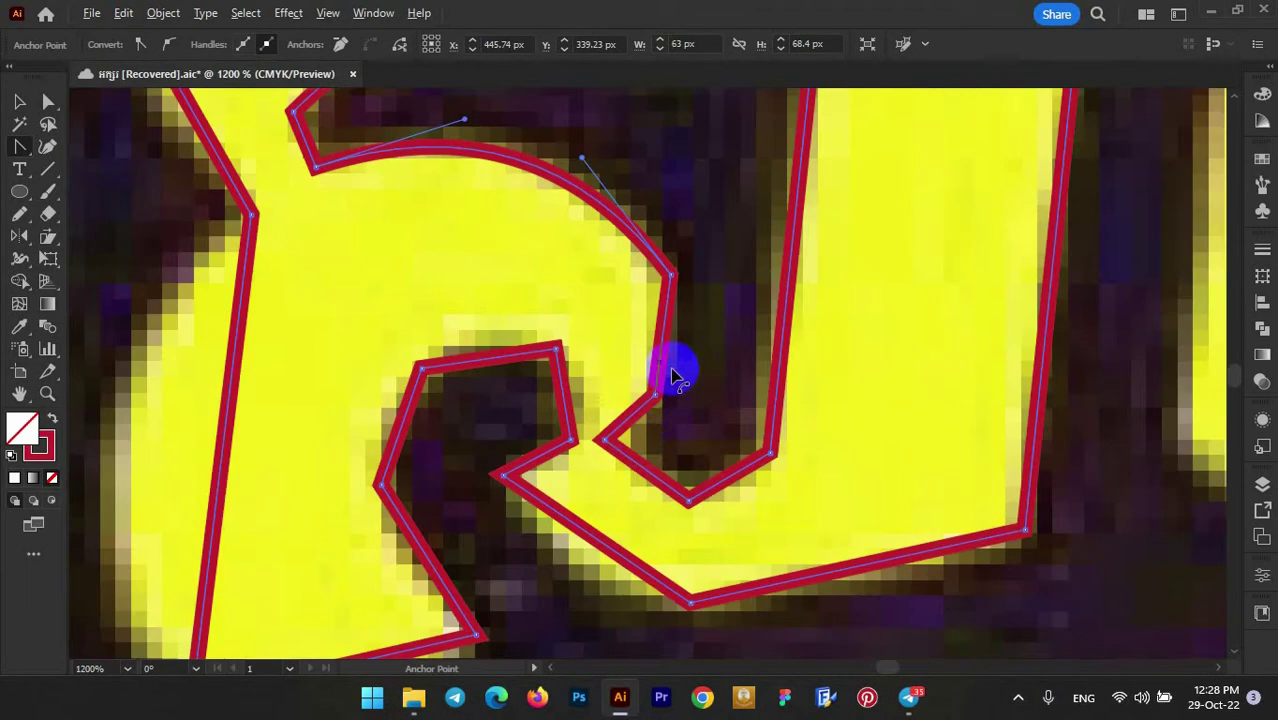
pyautogui.scroll(2, 570, 400)
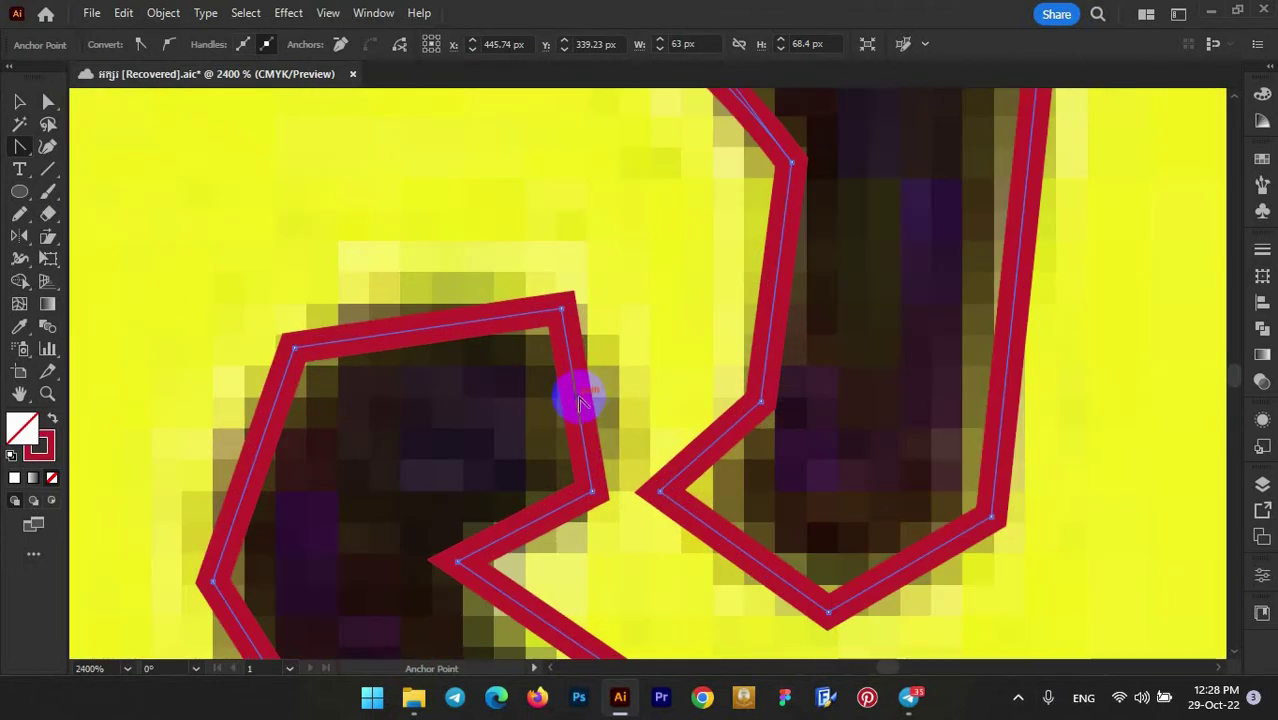
# - Round the inner loop's right side, top arch and left segment into curves
pyautogui.moveTo(583, 410); pyautogui.dragTo(617, 398)
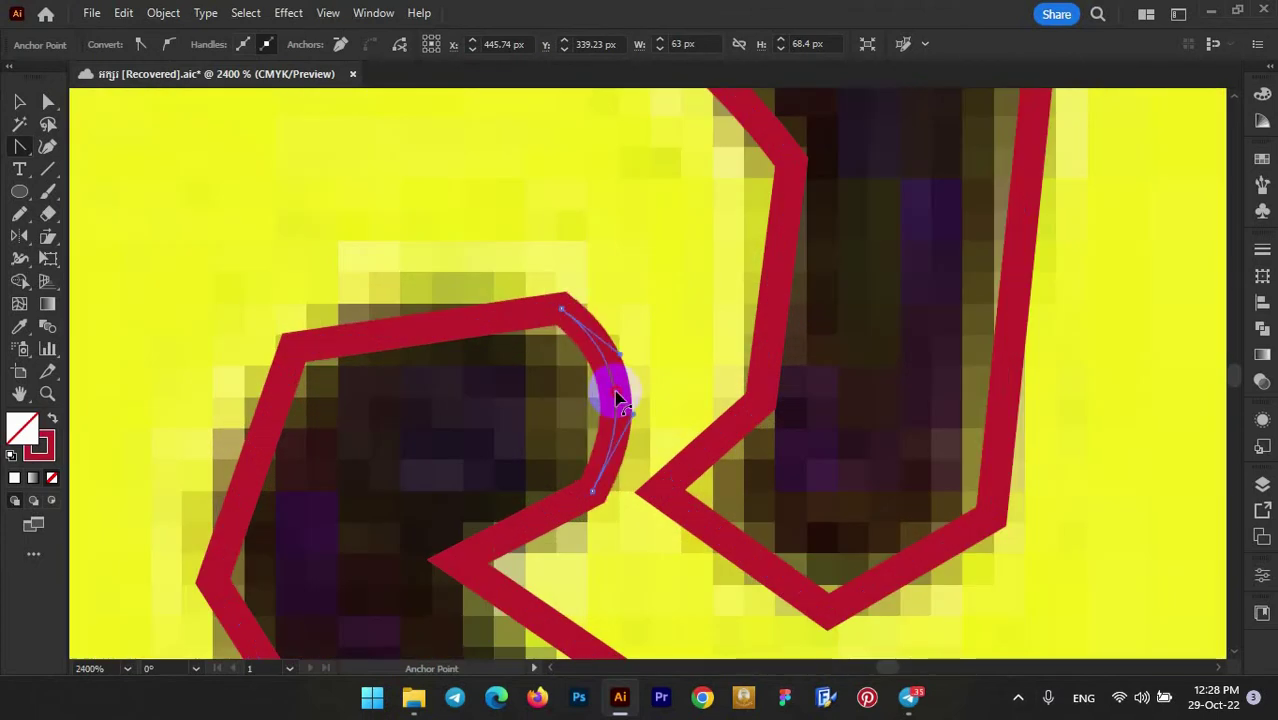
pyautogui.moveTo(447, 332); pyautogui.dragTo(420, 282)
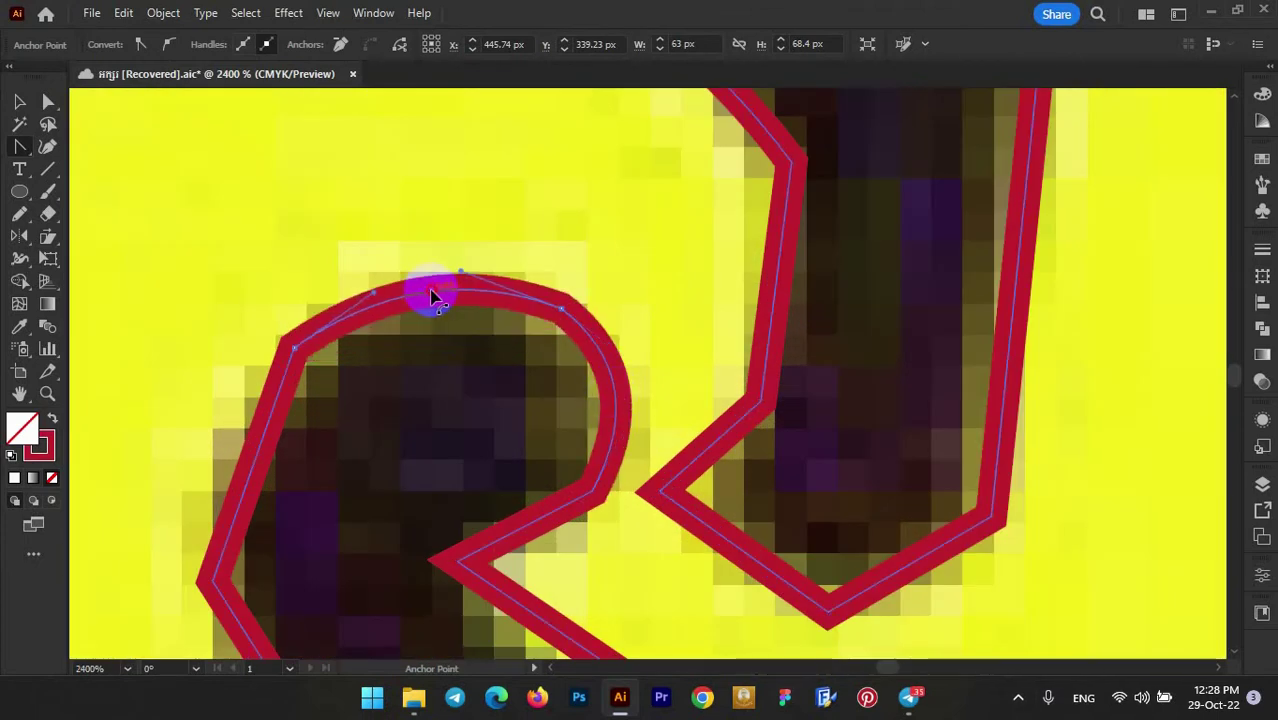
pyautogui.scroll(-3, 510, 352)
pyautogui.scroll(3, 510, 352)
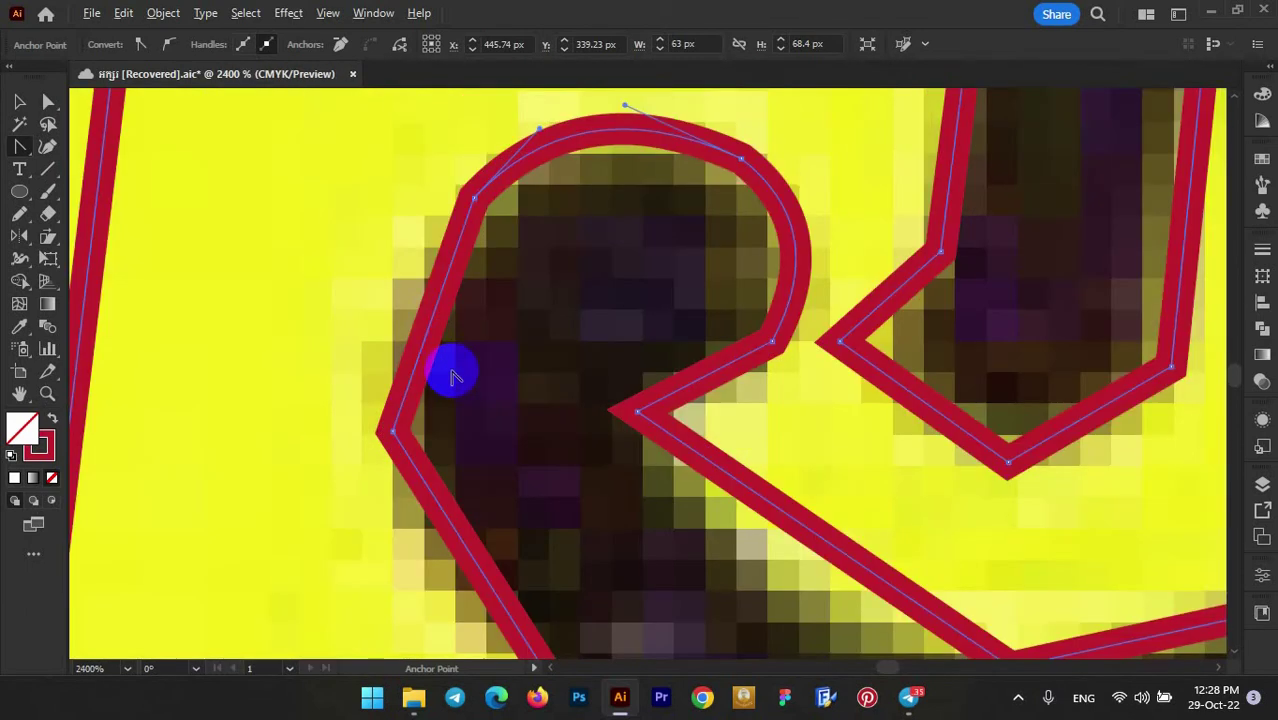
pyautogui.moveTo(430, 325); pyautogui.dragTo(402, 308)
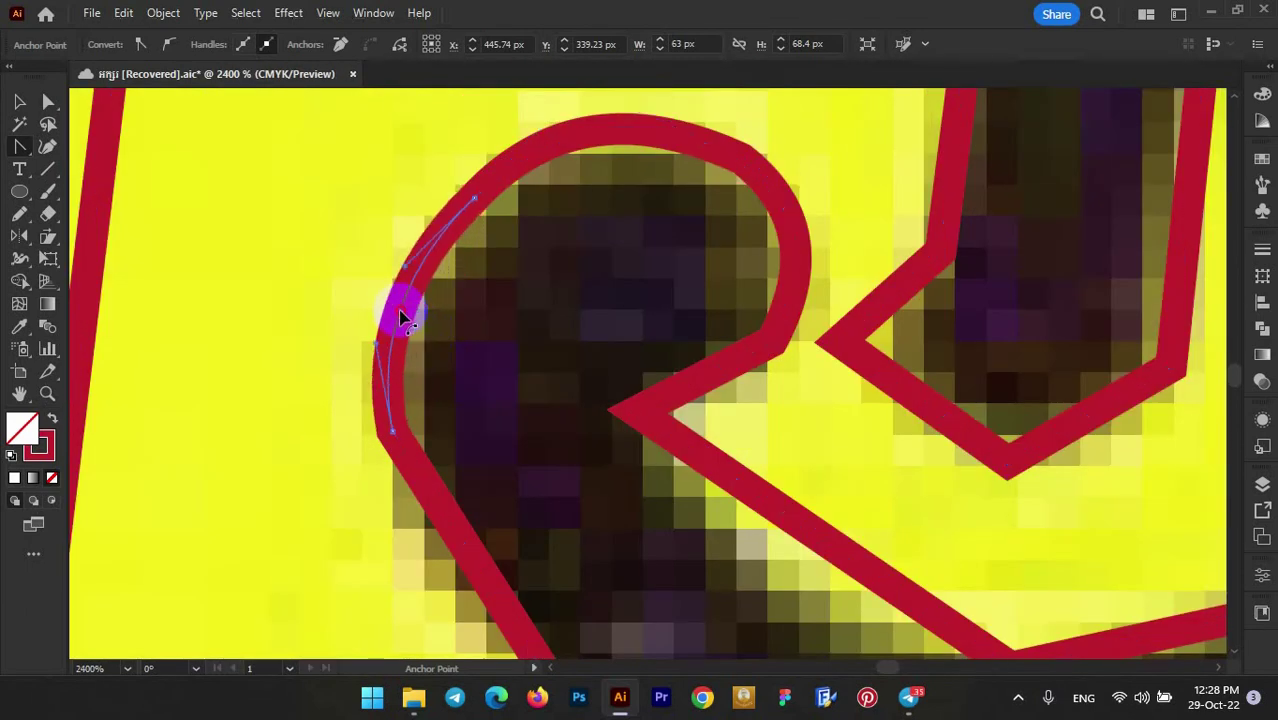
pyautogui.scroll(-5, 490, 328)
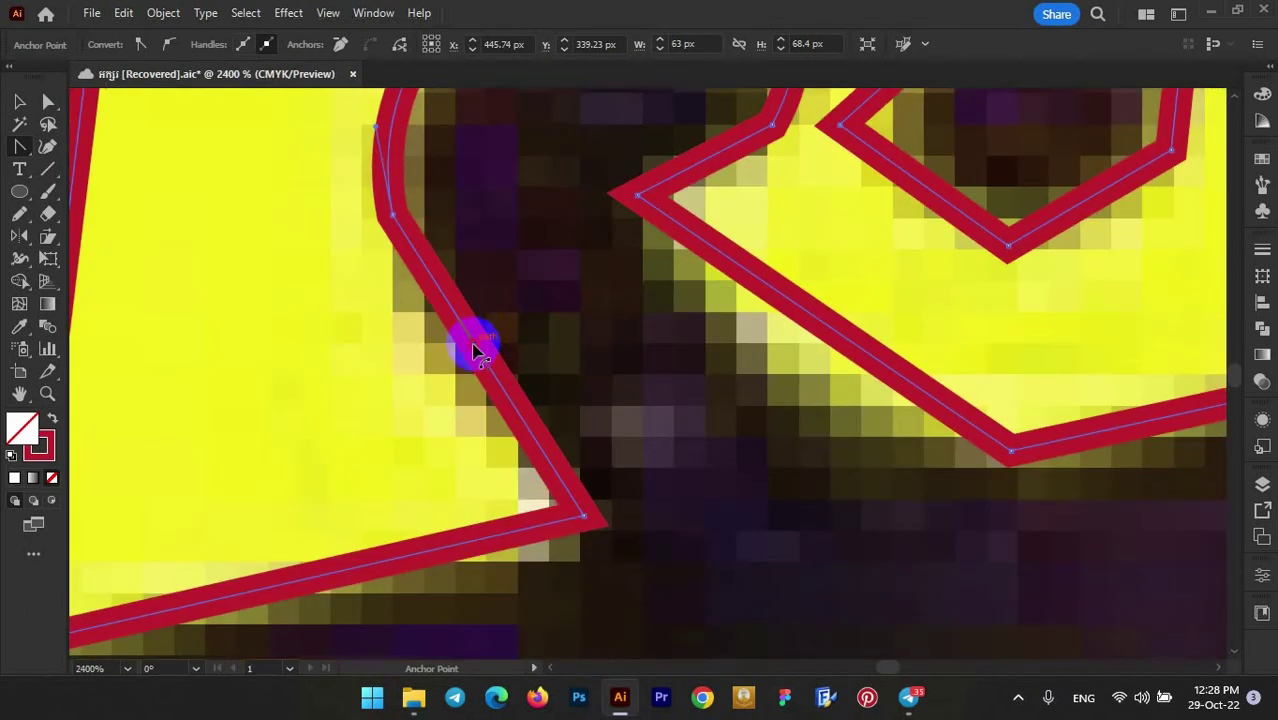
pyautogui.moveTo(477, 350); pyautogui.dragTo(443, 363)
pyautogui.scroll(-3, 450, 370)
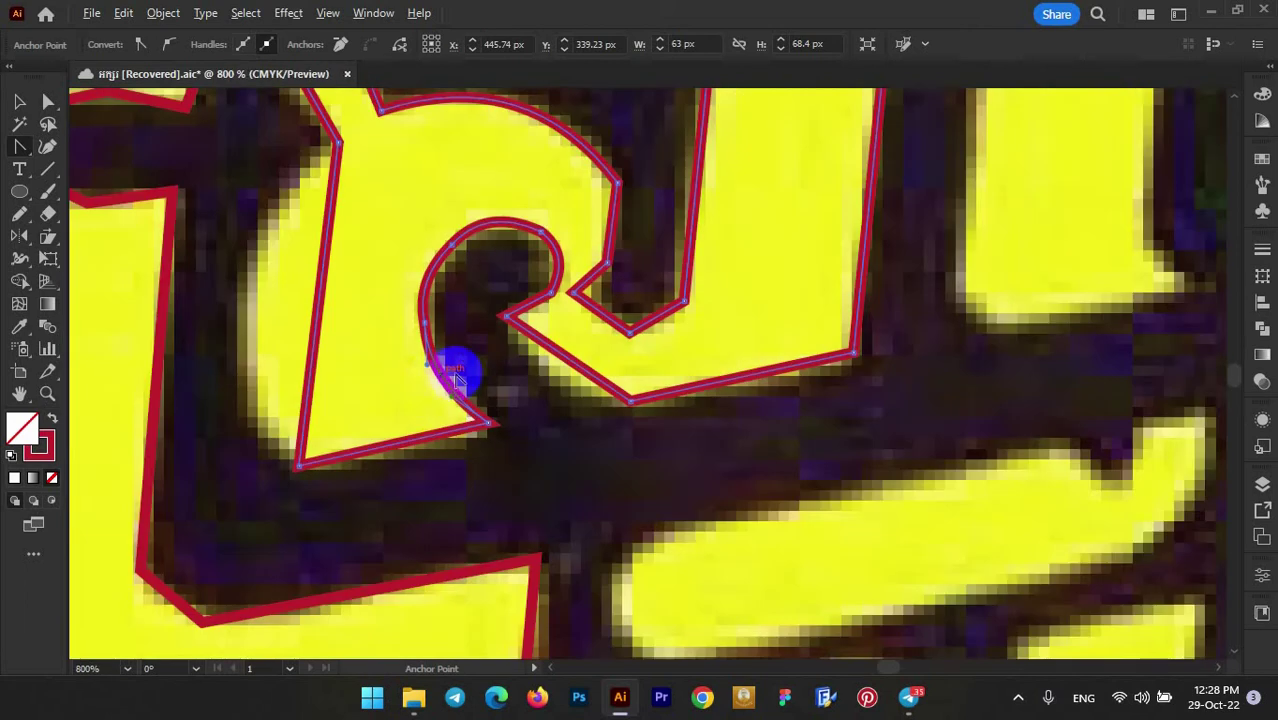
pyautogui.scroll(3, 549, 348)
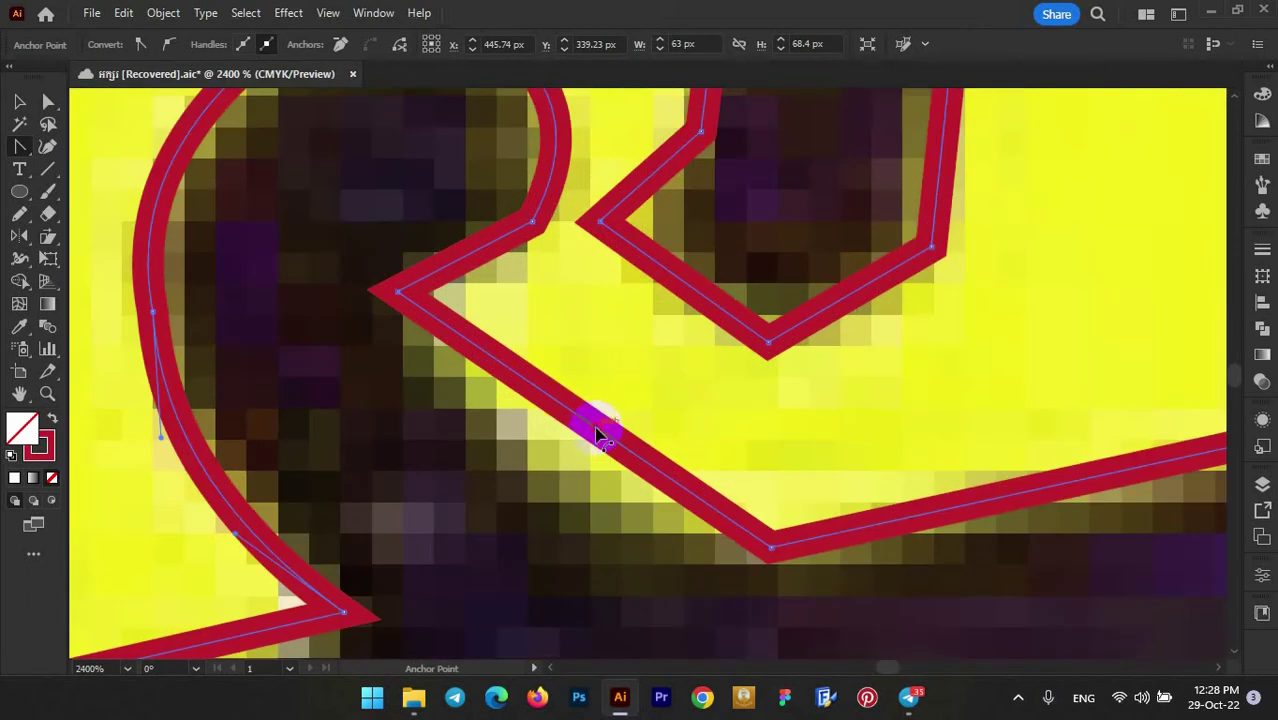
# - Curve the diagonal, bottom and bottom-right segments toward the letter's base
pyautogui.moveTo(598, 435); pyautogui.dragTo(570, 490)
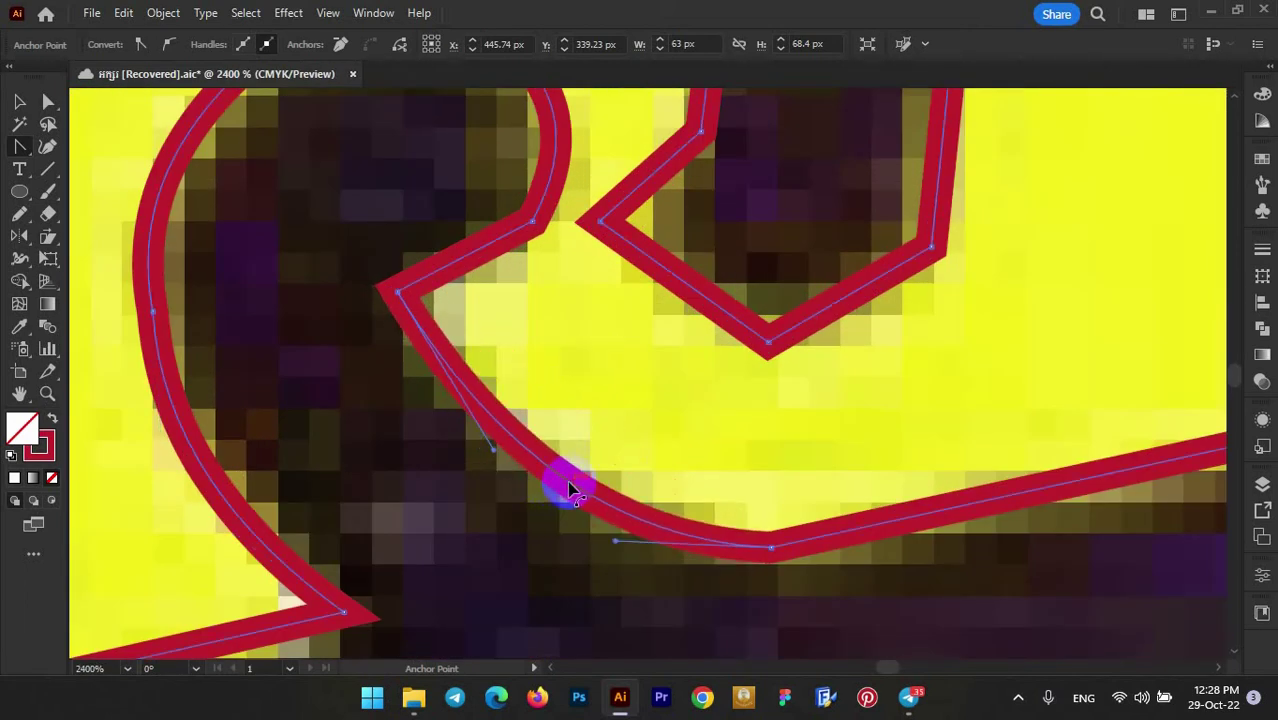
pyautogui.scroll(-3, 570, 490)
pyautogui.scroll(3, 510, 443)
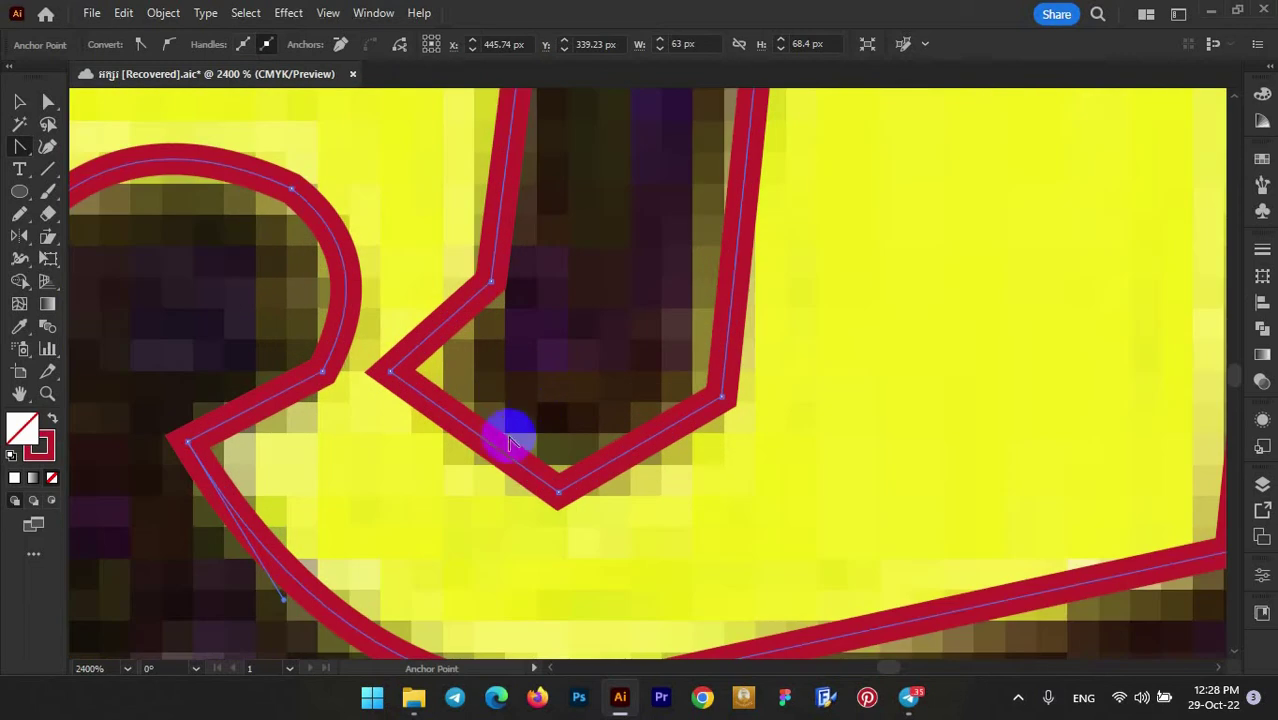
pyautogui.moveTo(490, 450); pyautogui.dragTo(482, 474)
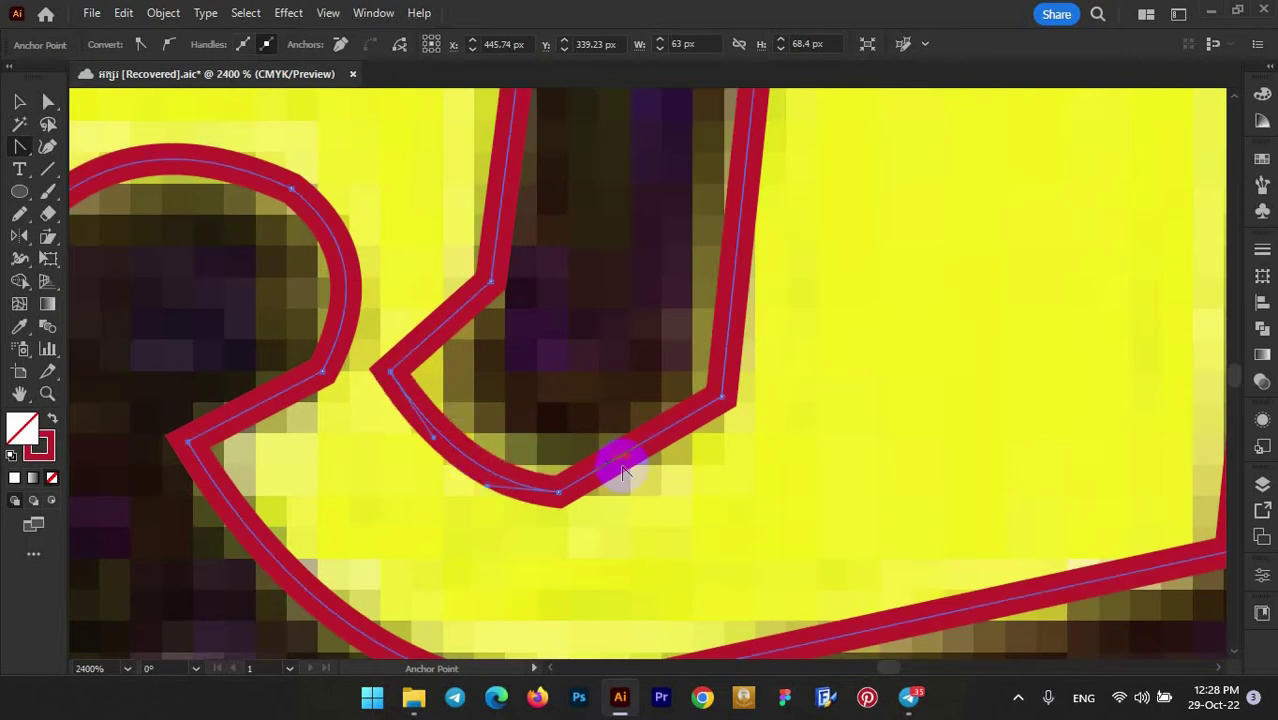
pyautogui.moveTo(640, 455); pyautogui.dragTo(652, 452)
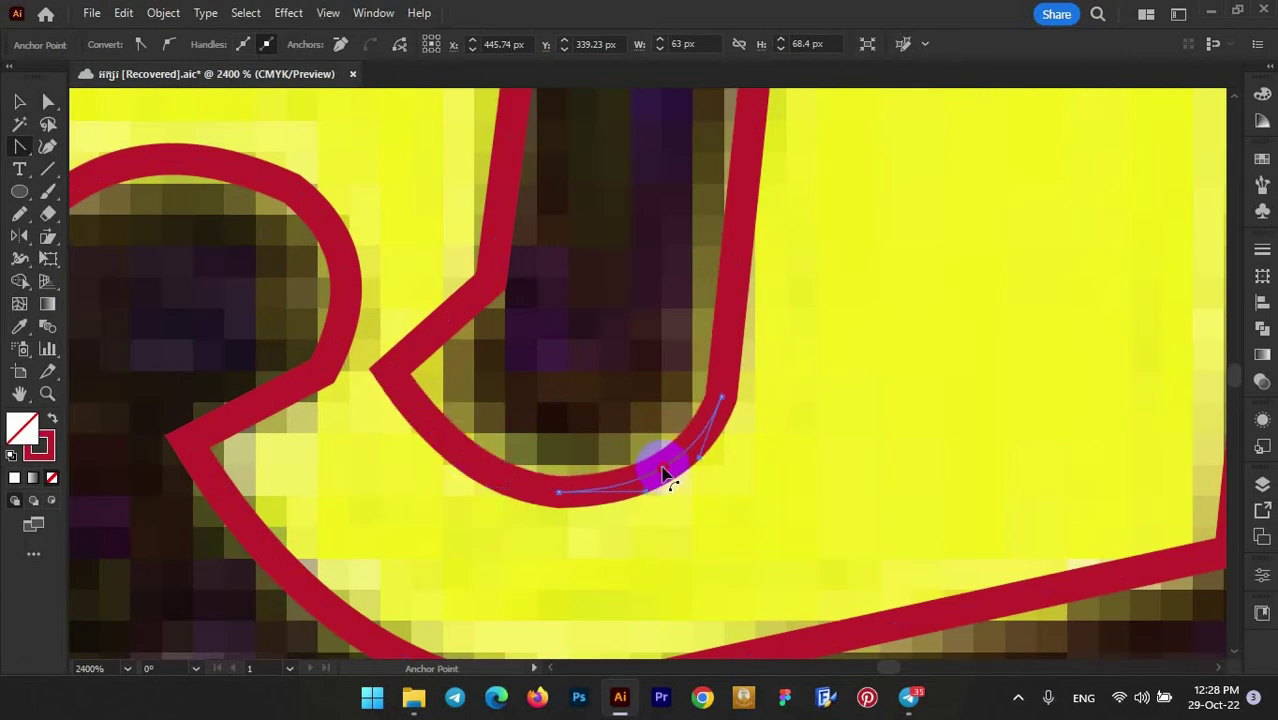
pyautogui.scroll(-3, 652, 452)
pyautogui.scroll(2, 613, 391)
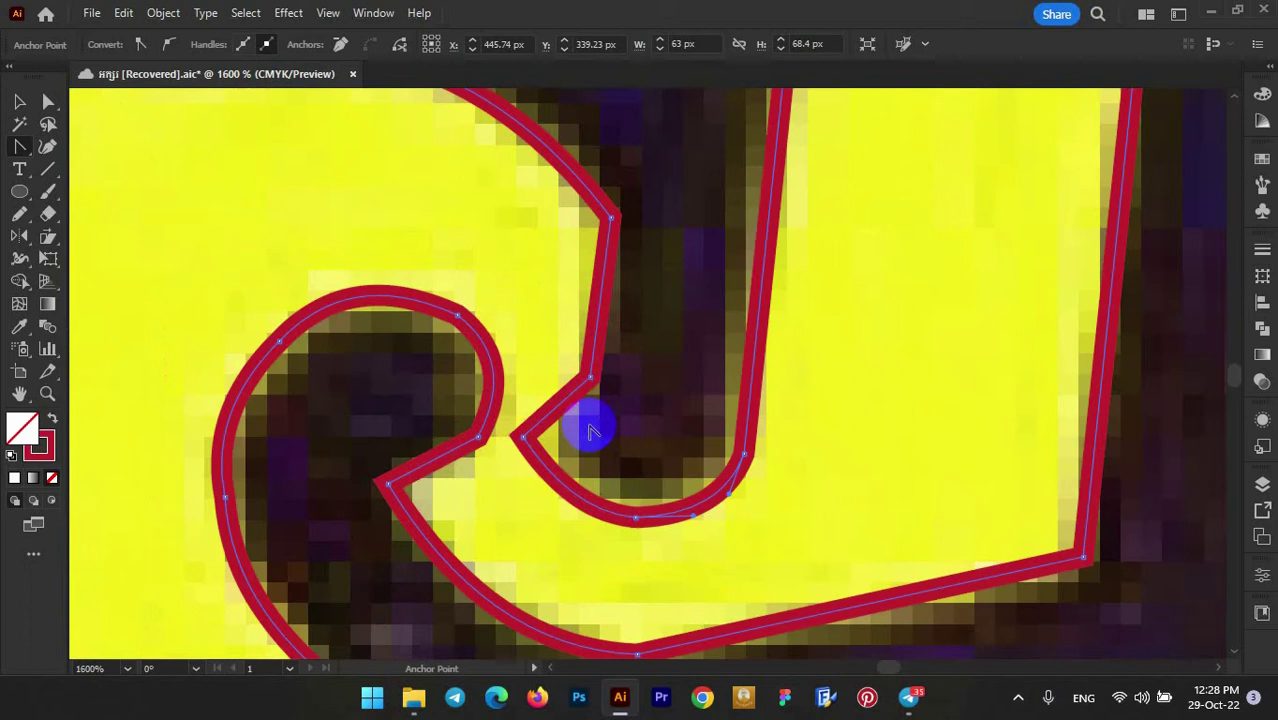
# - Move the notch's corner anchor onto the letter edge with Direct Selection
pyautogui.click(520, 443)
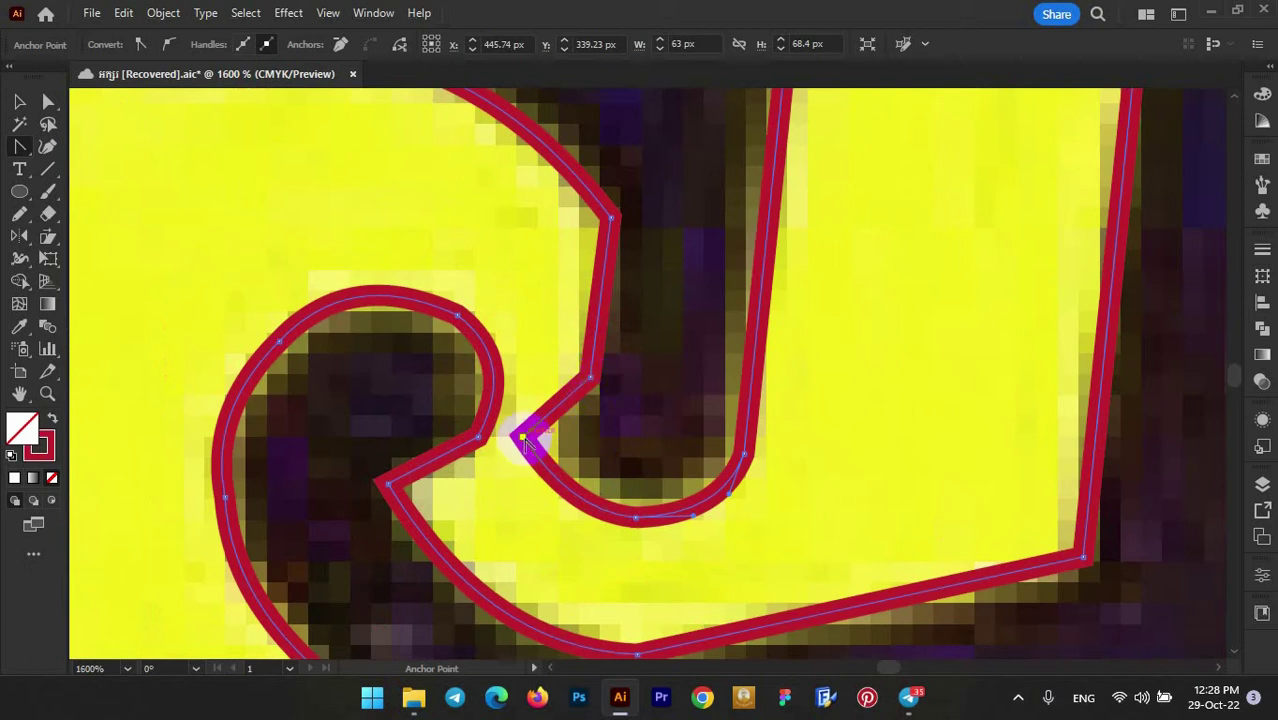
pyautogui.scroll(3, 522, 443)
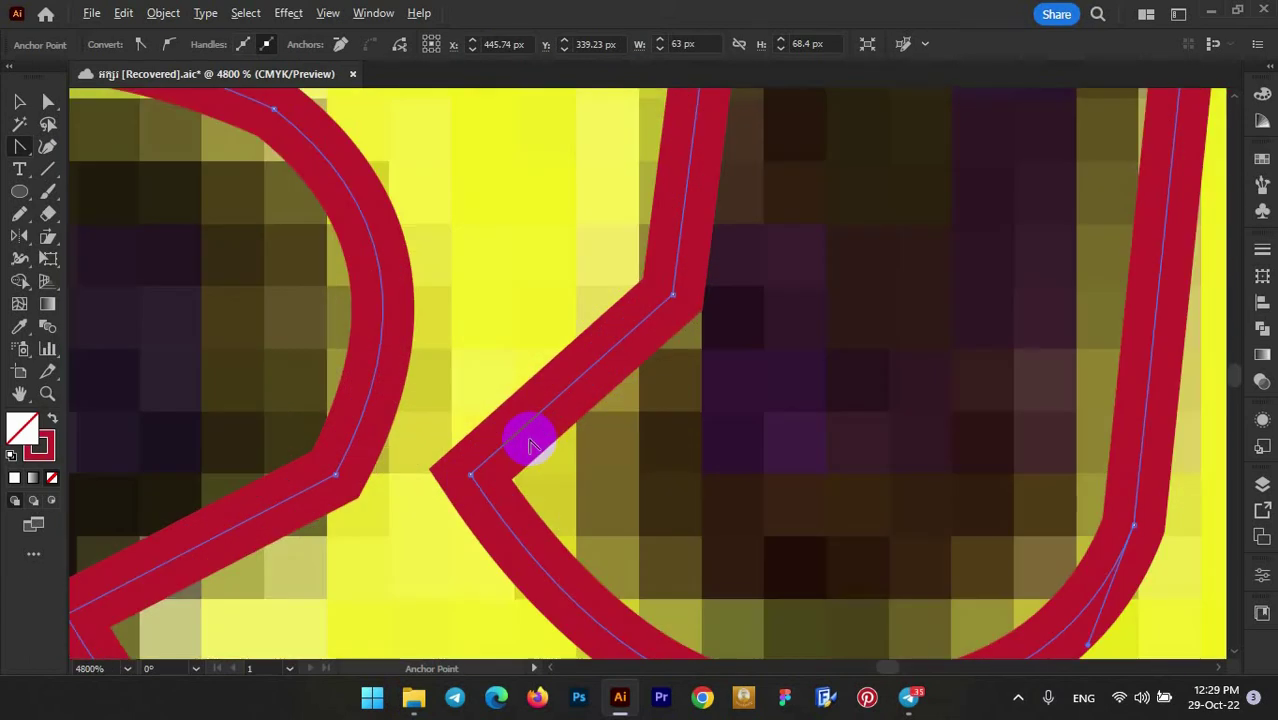
pyautogui.press('a')
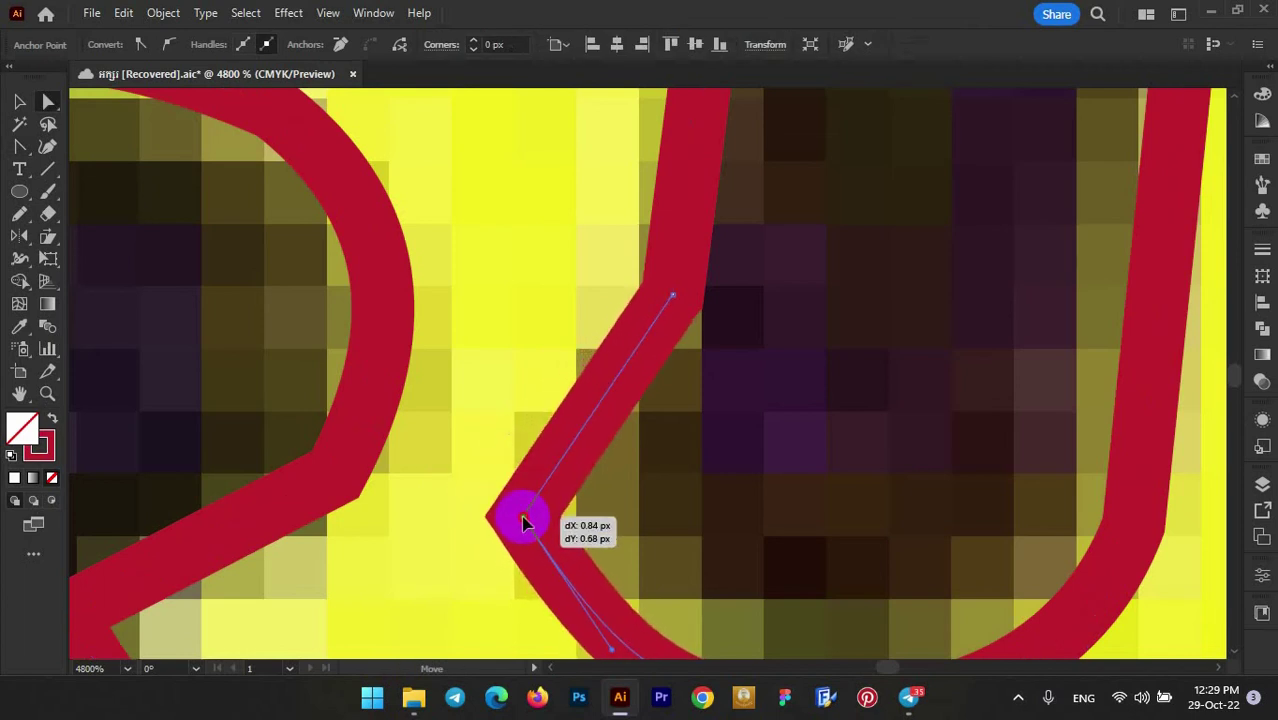
pyautogui.moveTo(472, 478); pyautogui.dragTo(522, 516)
pyautogui.scroll(-4, 537, 492)
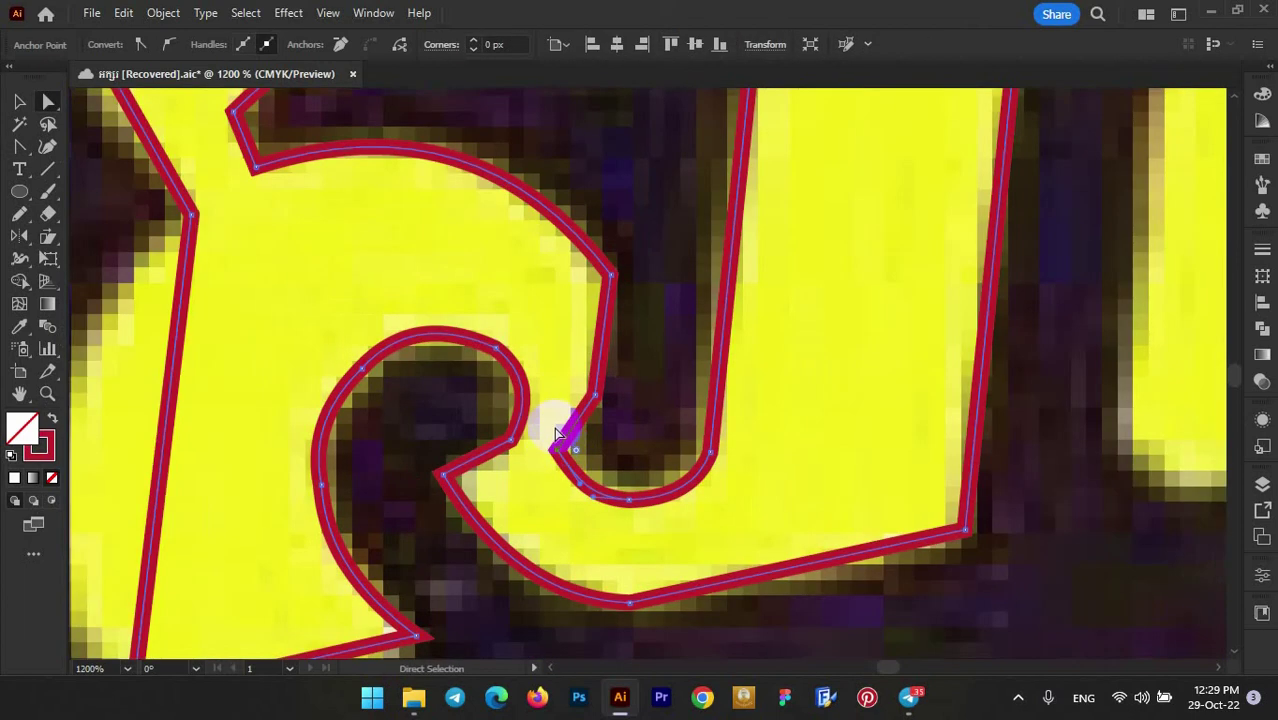
pyautogui.scroll(-1, 570, 394)
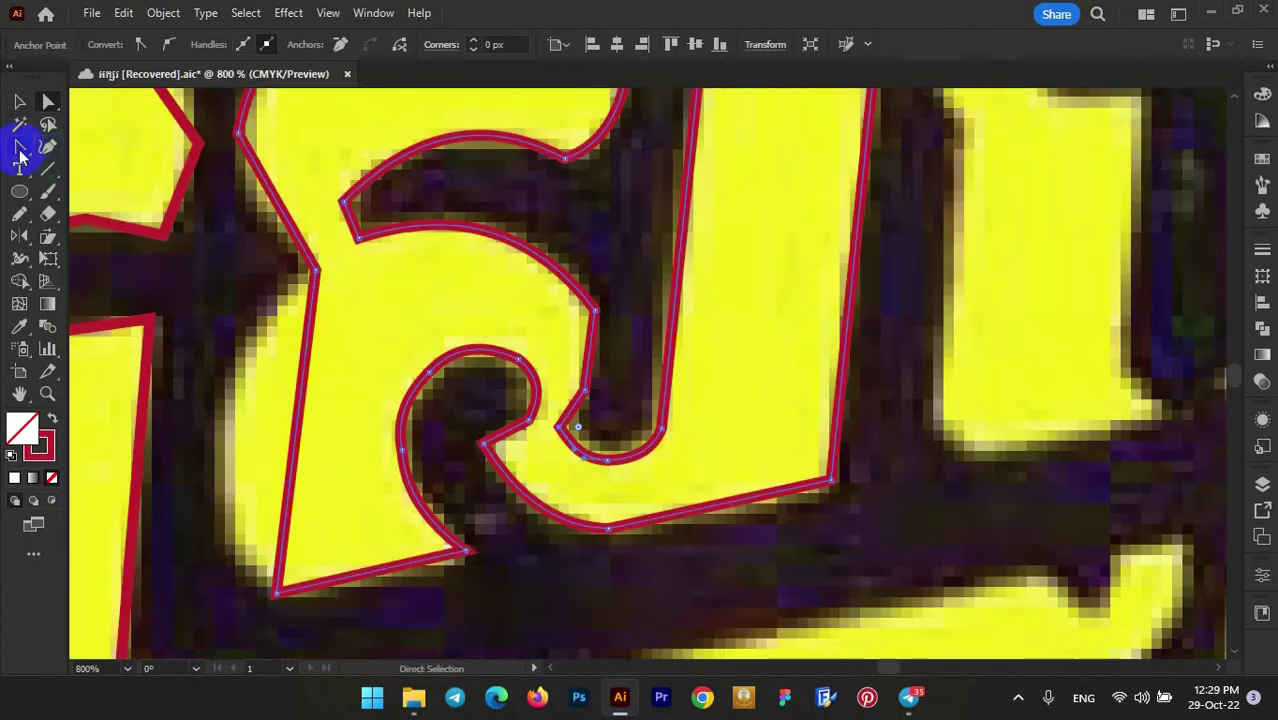
# - Bend the middle letter's long left edge into a gentle curve
pyautogui.click(20, 150)
pyautogui.scroll(-1, 560, 327)
pyautogui.scroll(-1, 579, 325)
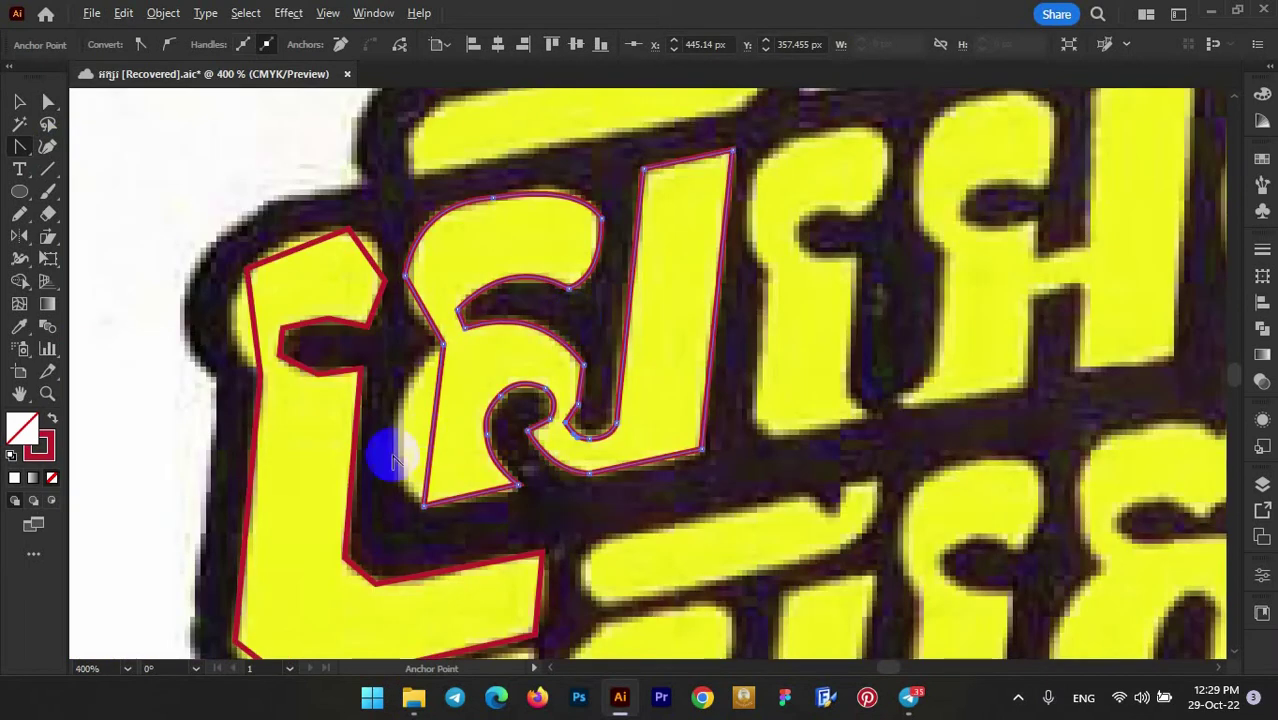
pyautogui.scroll(3, 392, 458)
pyautogui.moveTo(496, 355); pyautogui.dragTo(404, 385)
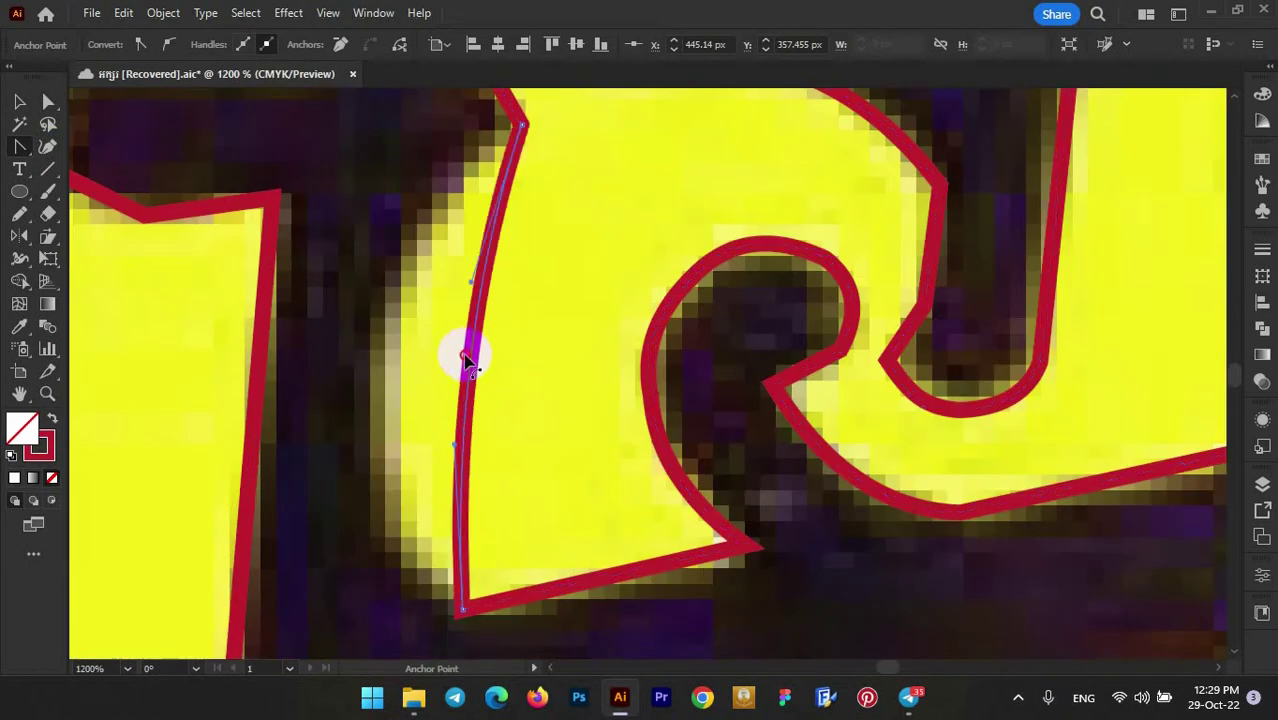
pyautogui.scroll(-3, 450, 370)
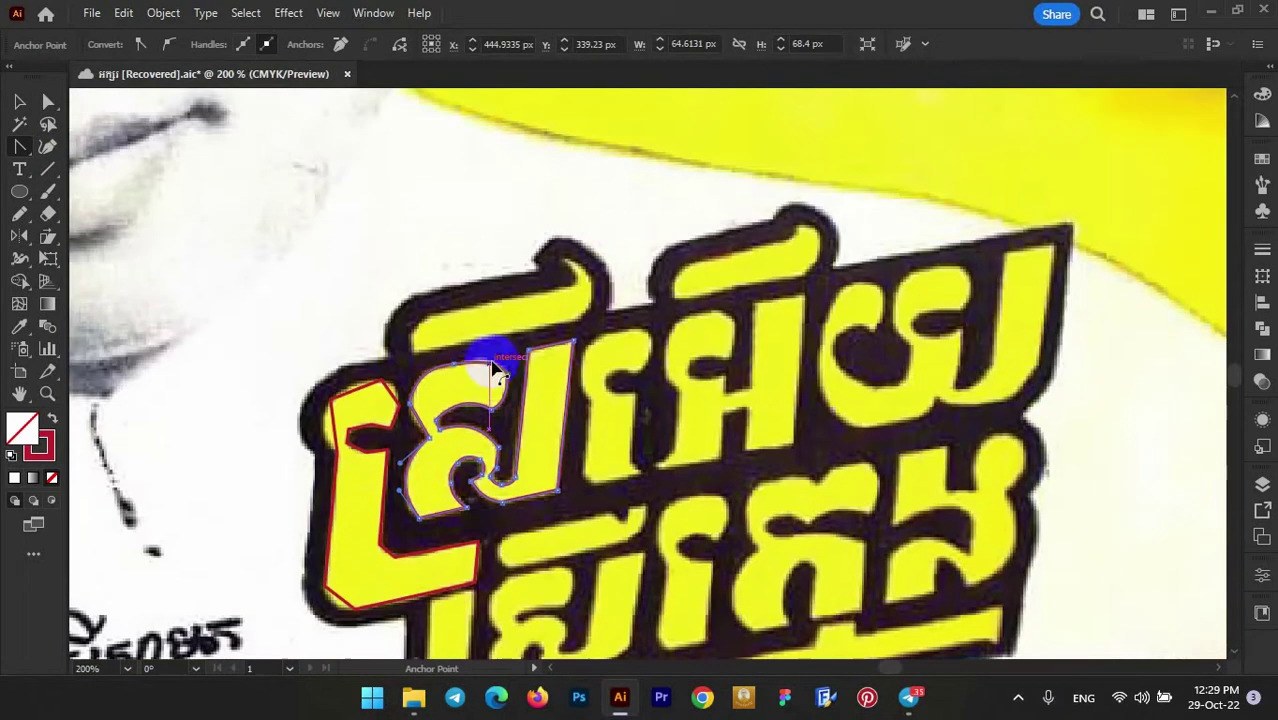
pyautogui.scroll(3, 442, 486)
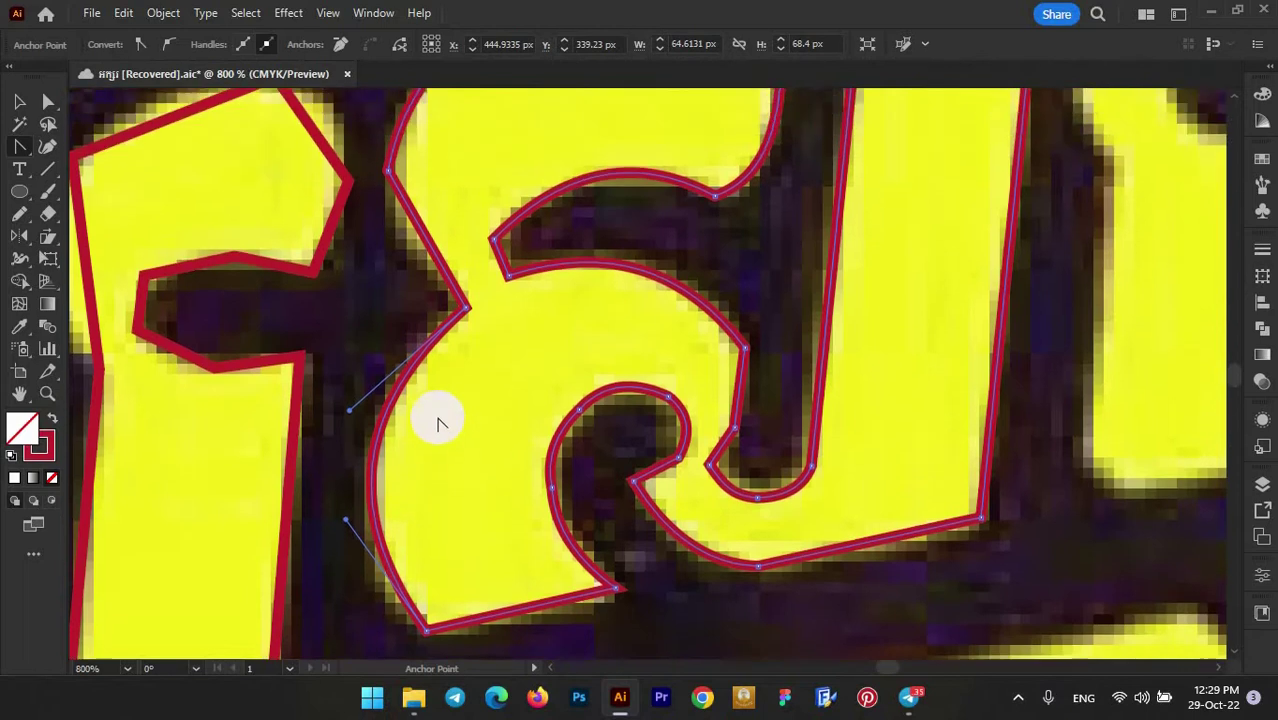
pyautogui.scroll(2, 436, 419)
pyautogui.scroll(2, 442, 405)
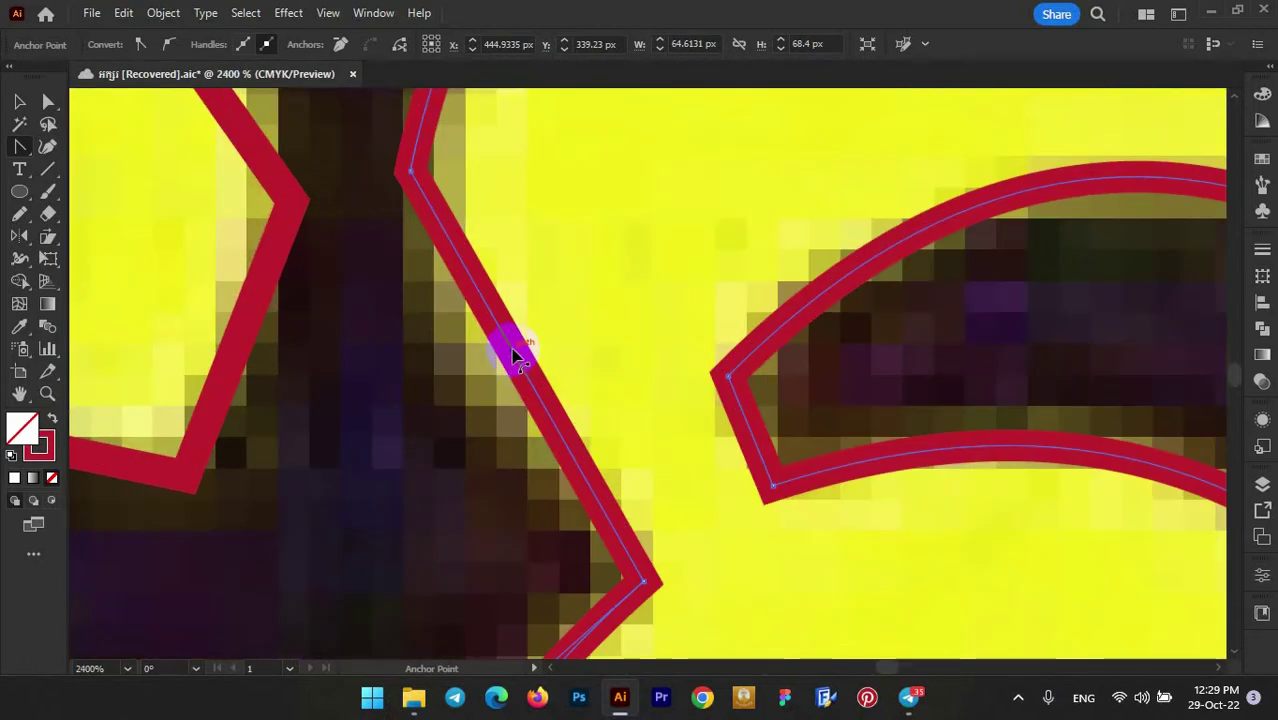
# - Curve the remaining left segment and arch the top edge over the rounded shoulder
pyautogui.moveTo(512, 355); pyautogui.dragTo(474, 383)
pyautogui.scroll(-5, 470, 385)
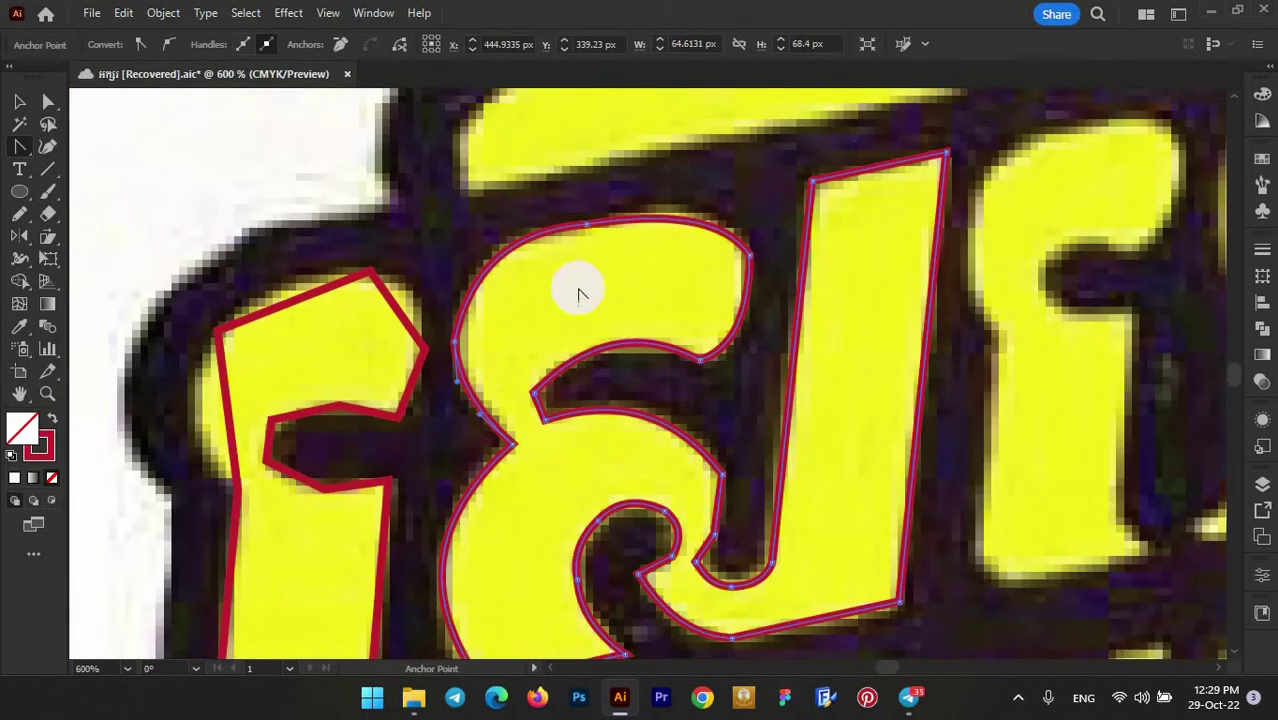
pyautogui.scroll(1, 745, 238)
pyautogui.scroll(1, 745, 238)
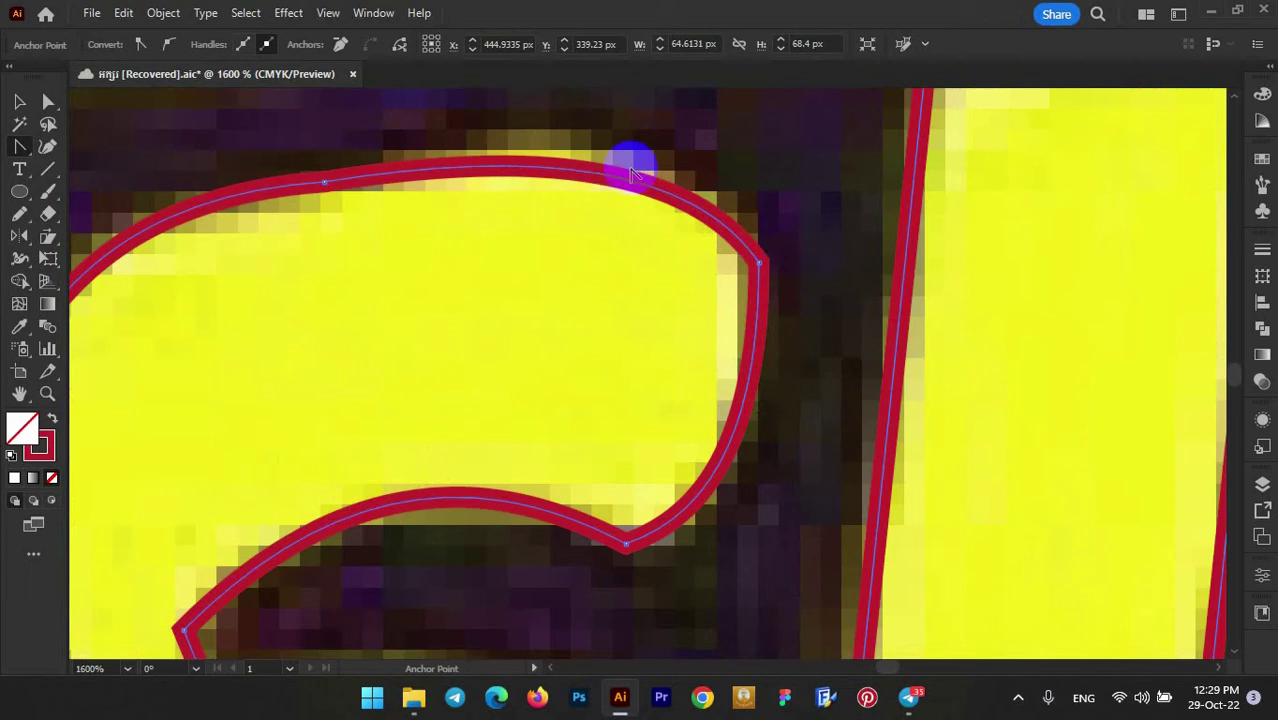
pyautogui.moveTo(593, 183)
pyautogui.mouseDown()
pyautogui.moveTo(587, 160)
pyautogui.moveTo(793, 246)
pyautogui.mouseUp()
pyautogui.scroll(-3, 795, 248)
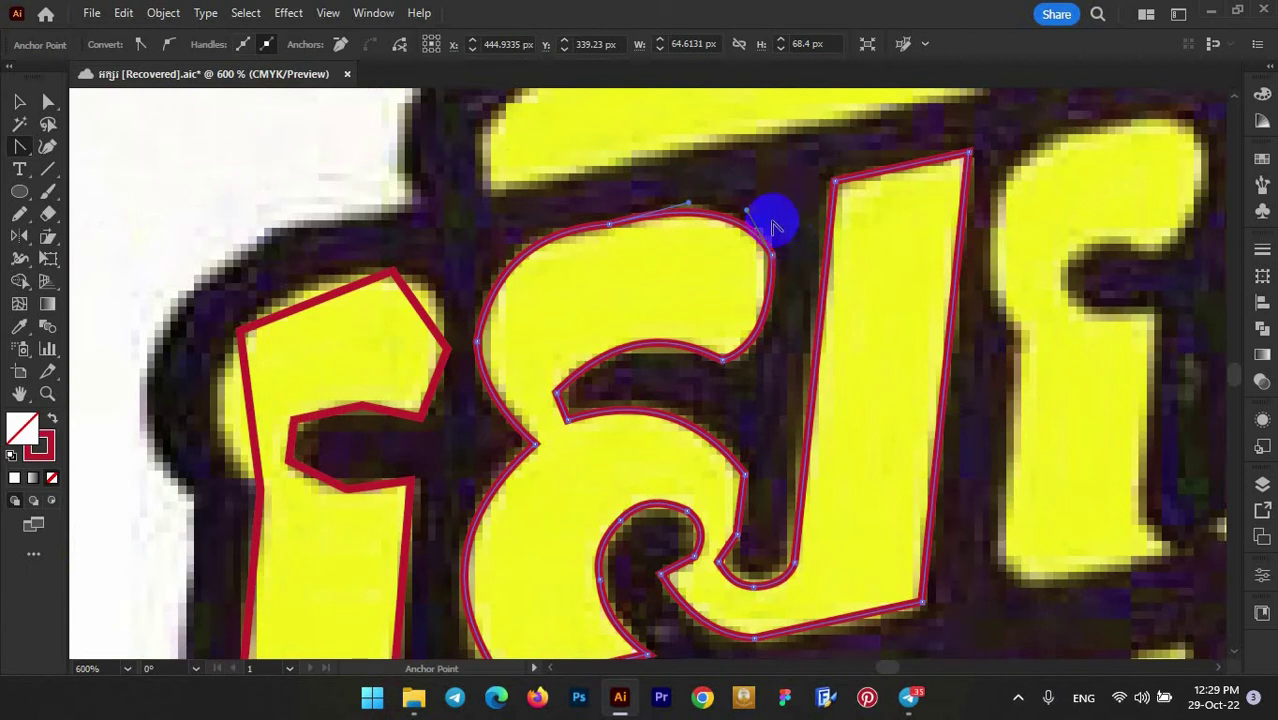
pyautogui.scroll(-2, 525, 225)
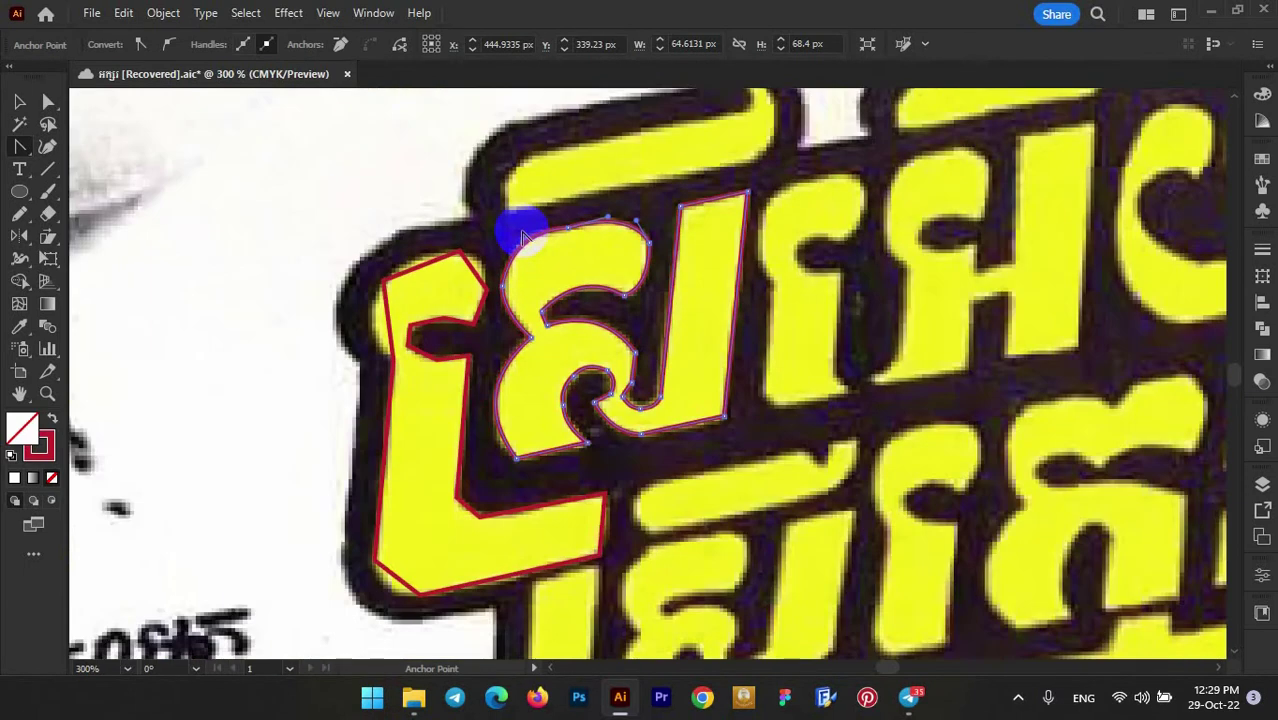
# - Select the left letter's outline and curve its top-right edge
pyautogui.scroll(5, 462, 265)
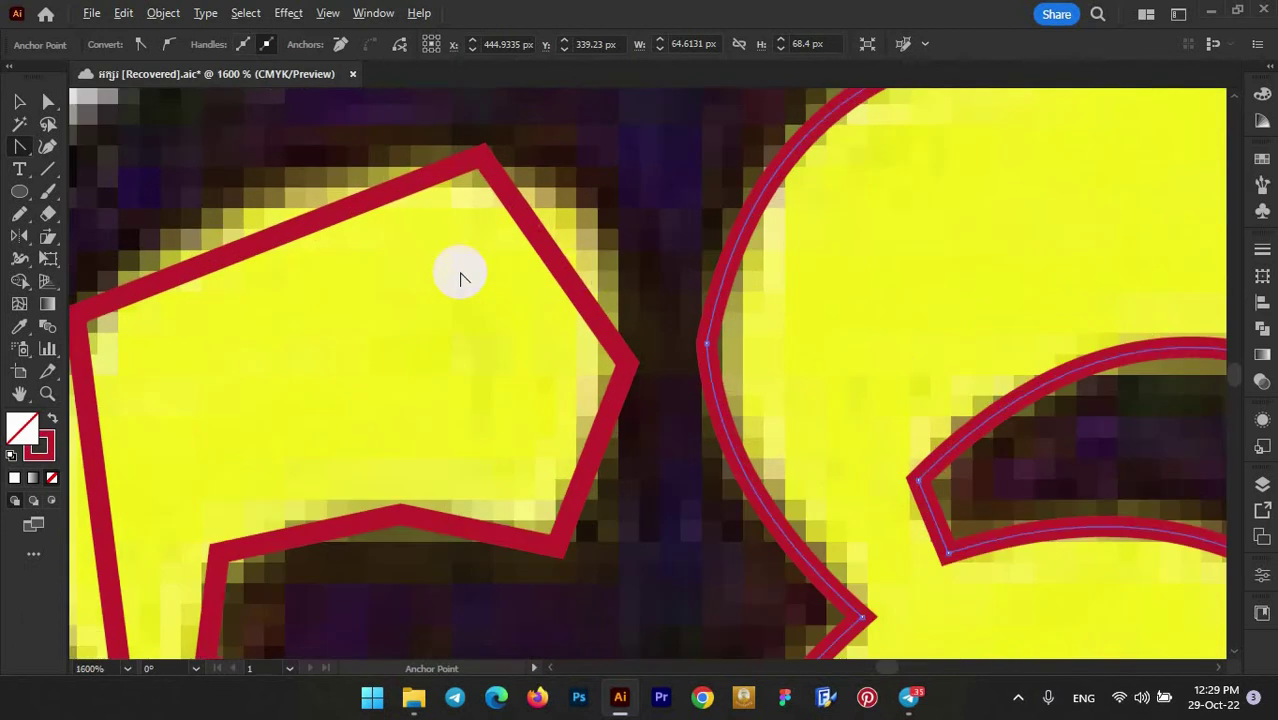
pyautogui.click(565, 280)
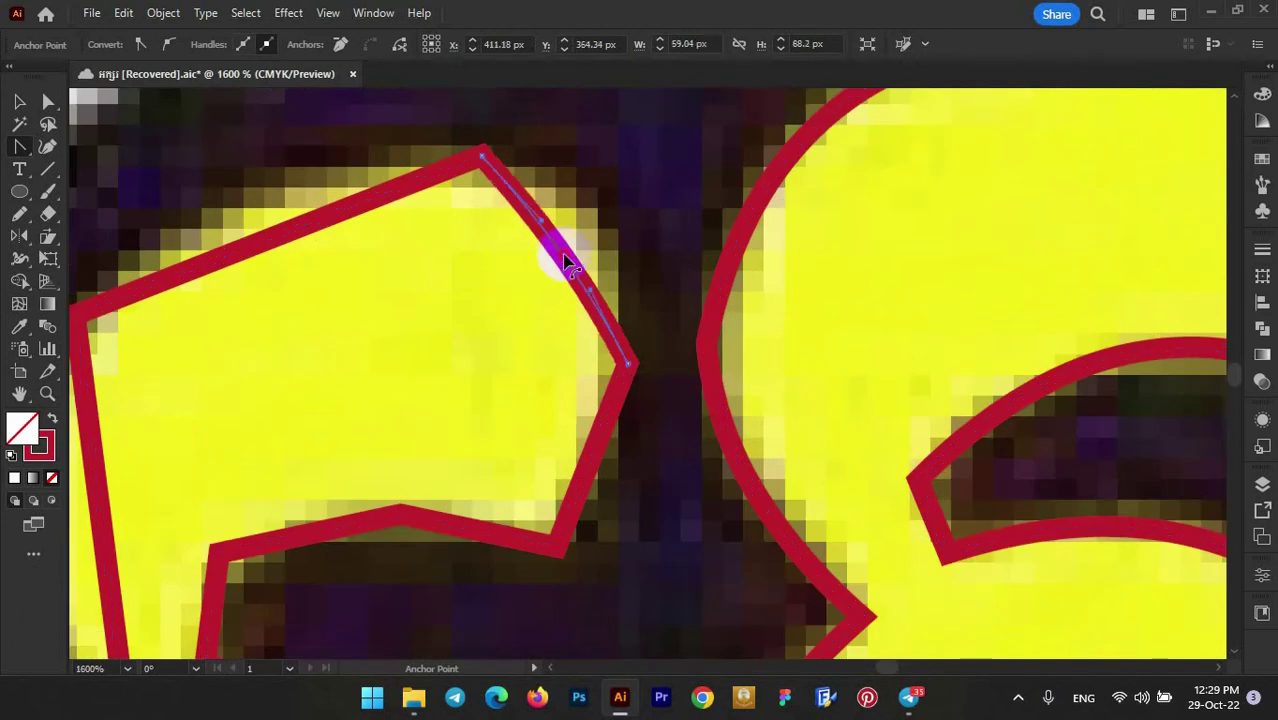
pyautogui.moveTo(557, 265); pyautogui.dragTo(590, 228)
pyautogui.scroll(-1, 585, 252)
pyautogui.scroll(-1, 585, 252)
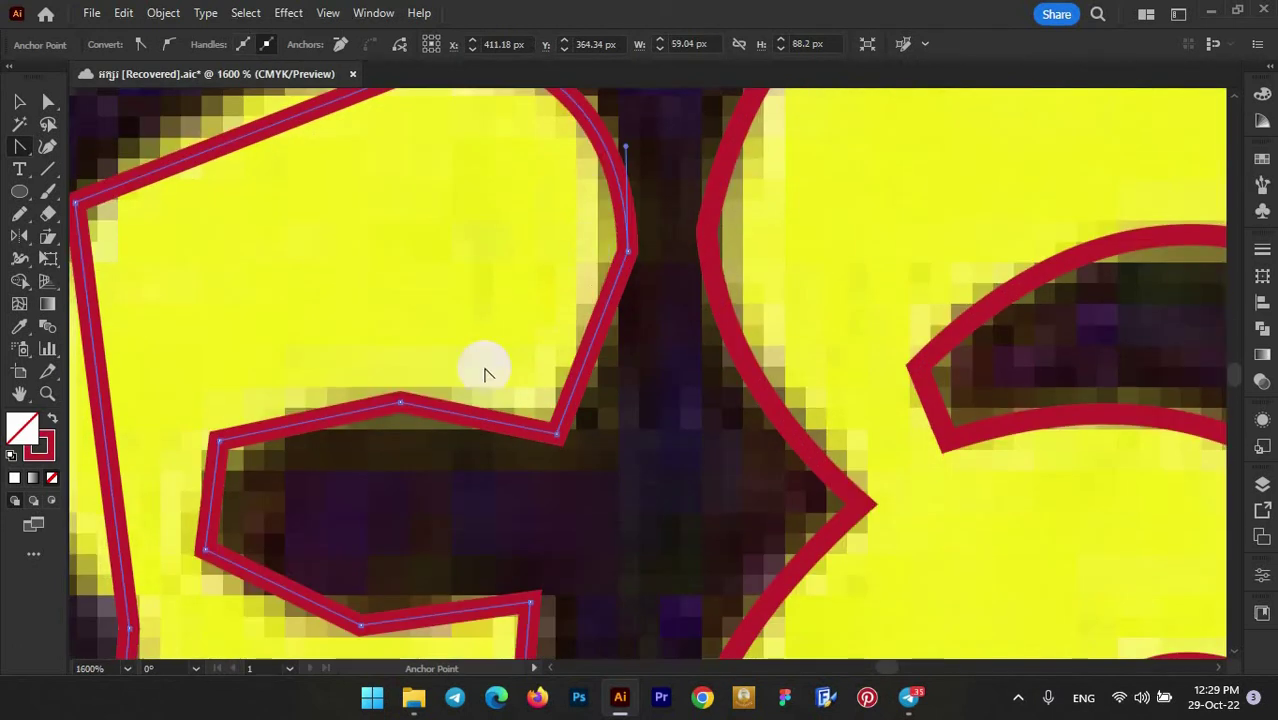
pyautogui.scroll(1, 482, 420)
# - Bend the notch's top edge and the edge rising from its corner into arcs
pyautogui.moveTo(485, 437); pyautogui.dragTo(541, 390)
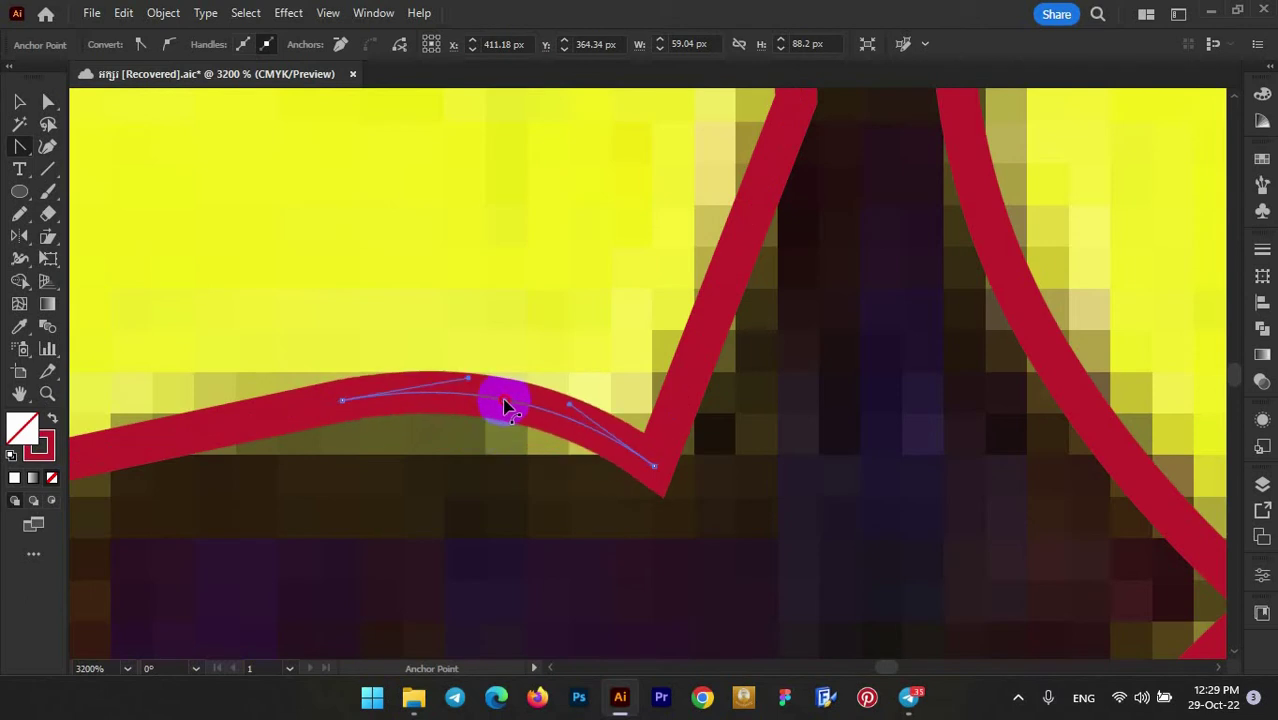
pyautogui.scroll(-4, 541, 390)
pyautogui.scroll(3, 605, 363)
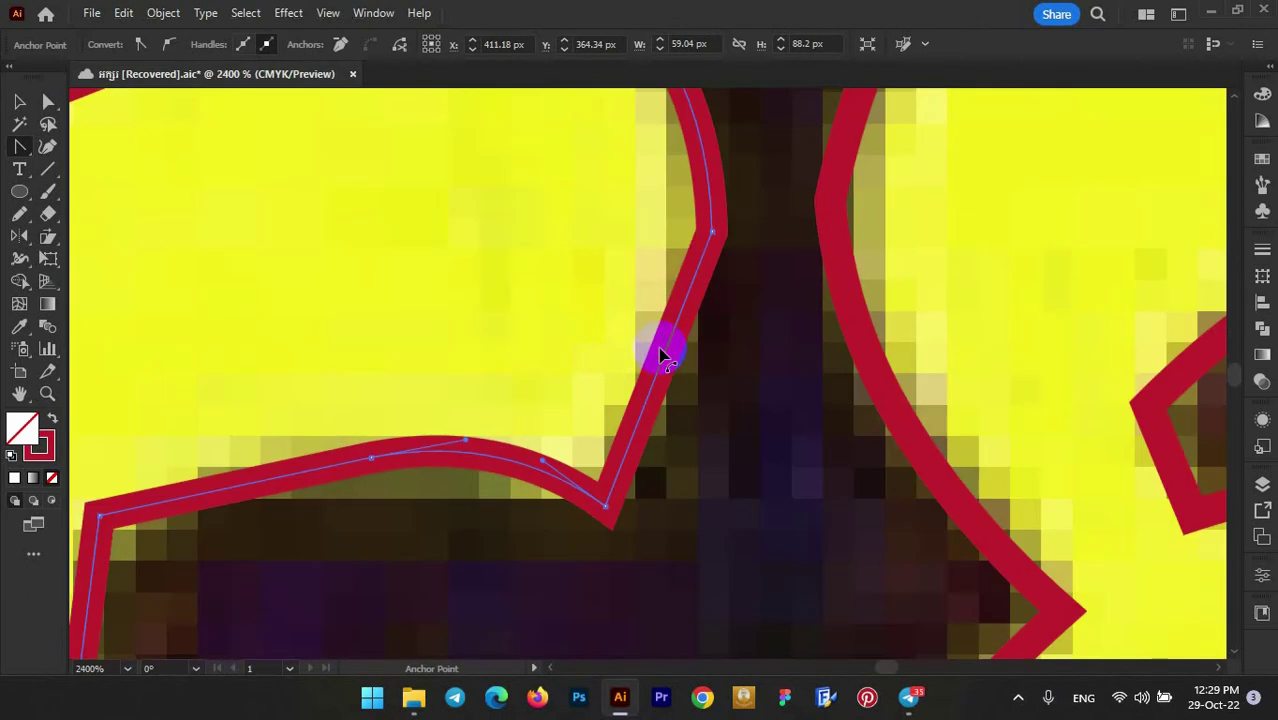
pyautogui.moveTo(663, 362); pyautogui.dragTo(683, 375)
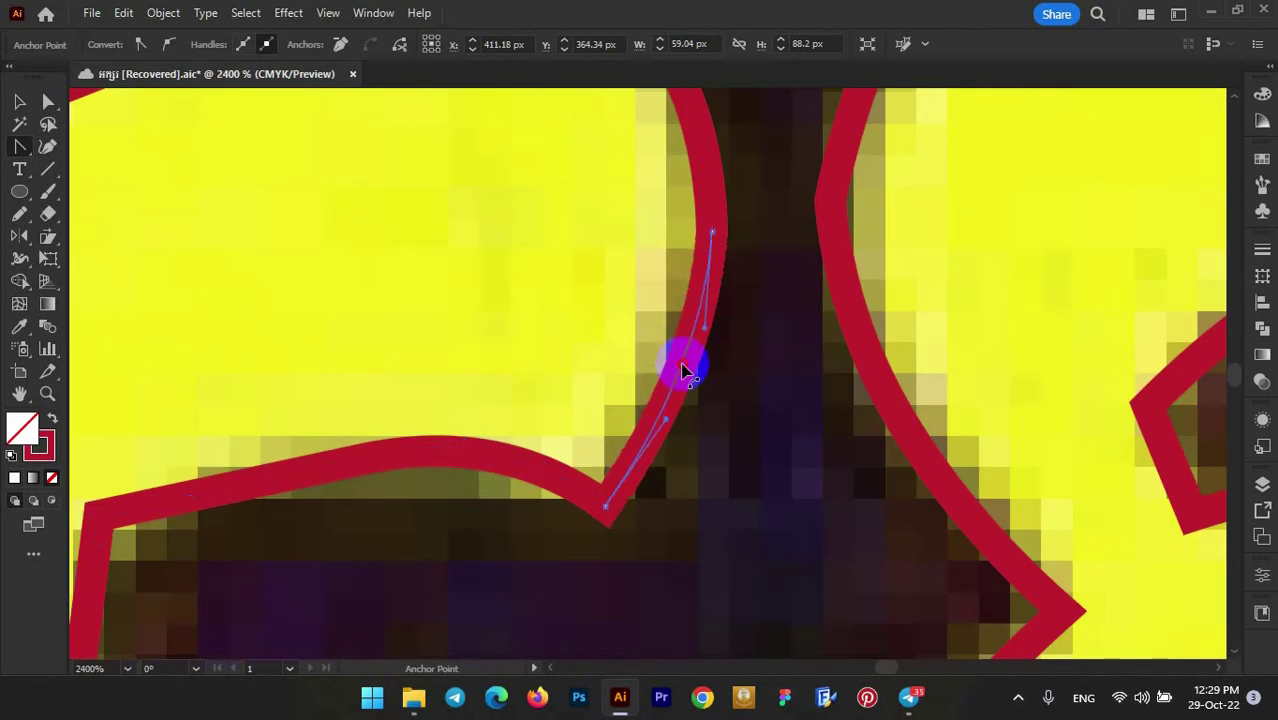
pyautogui.scroll(-3, 683, 375)
pyautogui.scroll(1, 579, 380)
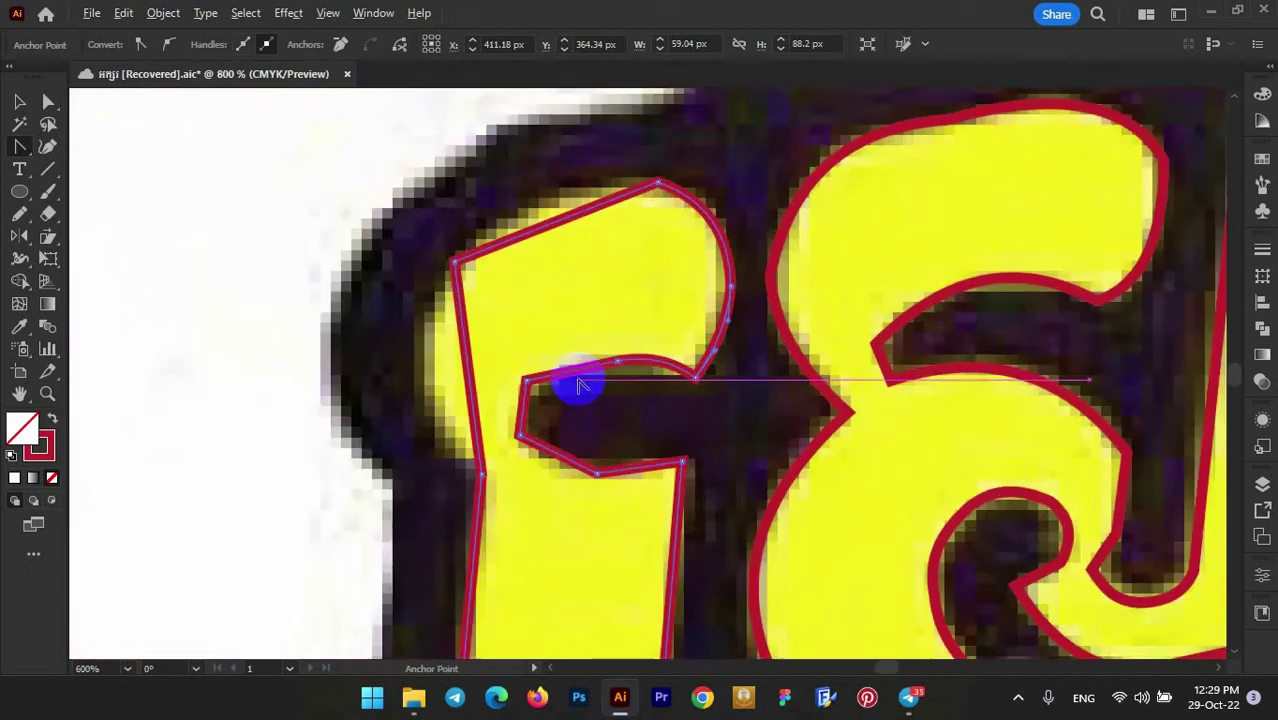
pyautogui.scroll(2, 699, 377)
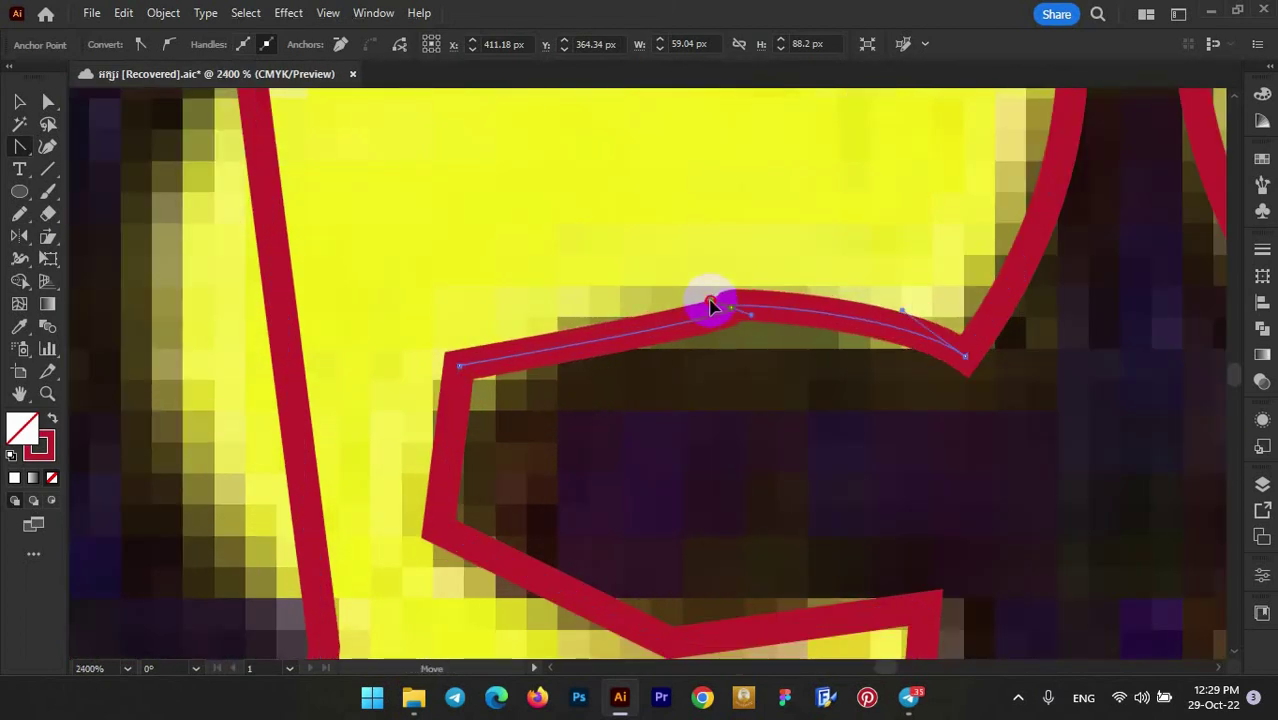
# - Reshape and raise the notch's top curve, then select the whole left outline
pyautogui.moveTo(731, 311); pyautogui.dragTo(652, 328)
pyautogui.scroll(-3, 652, 328)
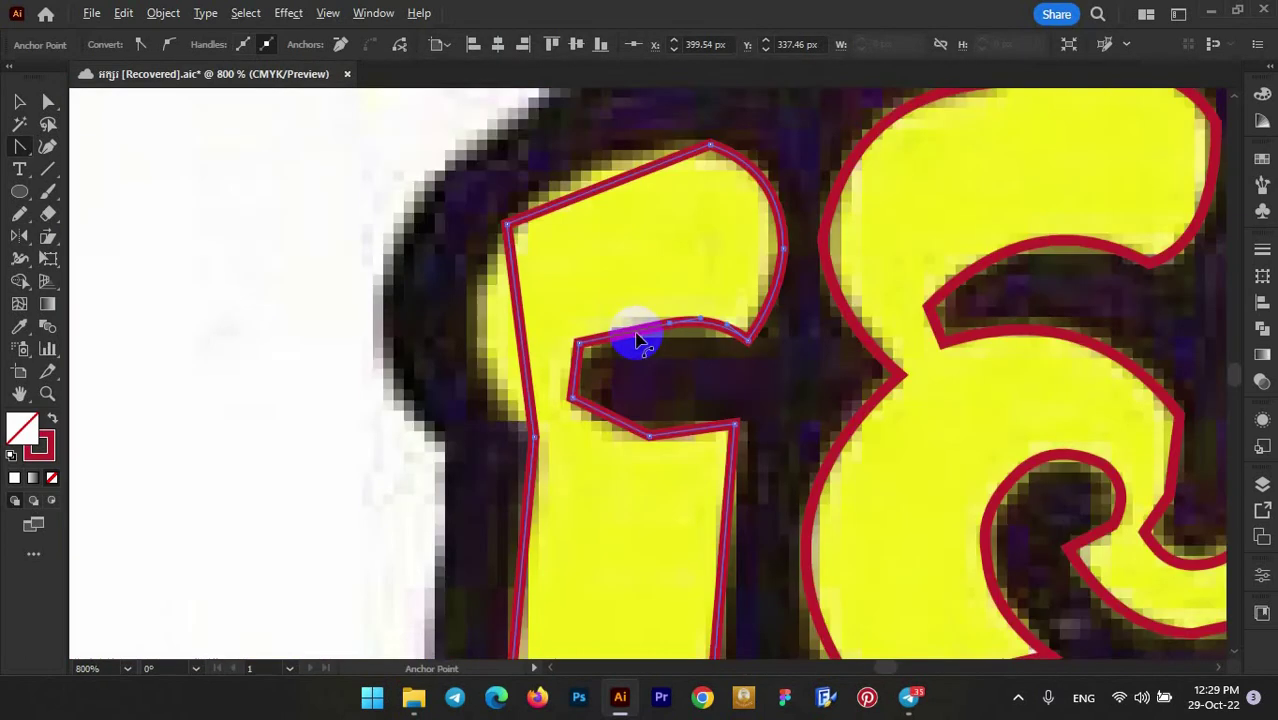
pyautogui.scroll(3, 613, 359)
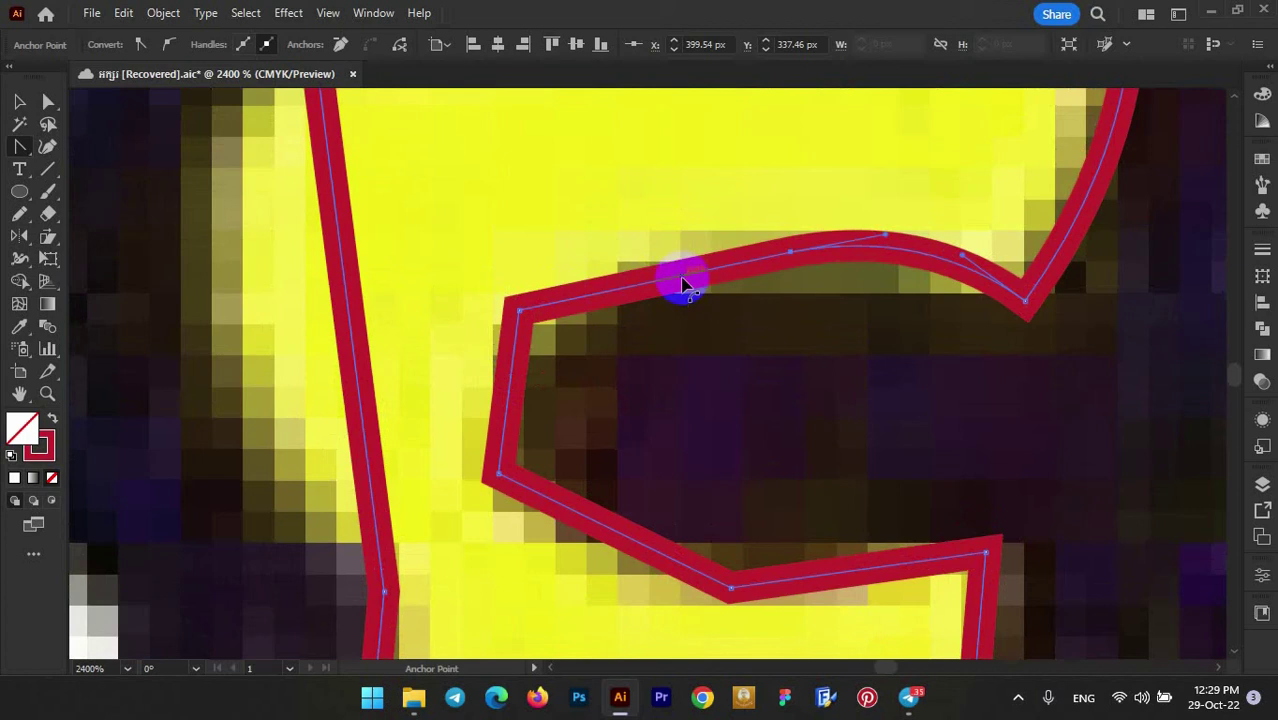
pyautogui.moveTo(685, 274); pyautogui.dragTo(677, 260)
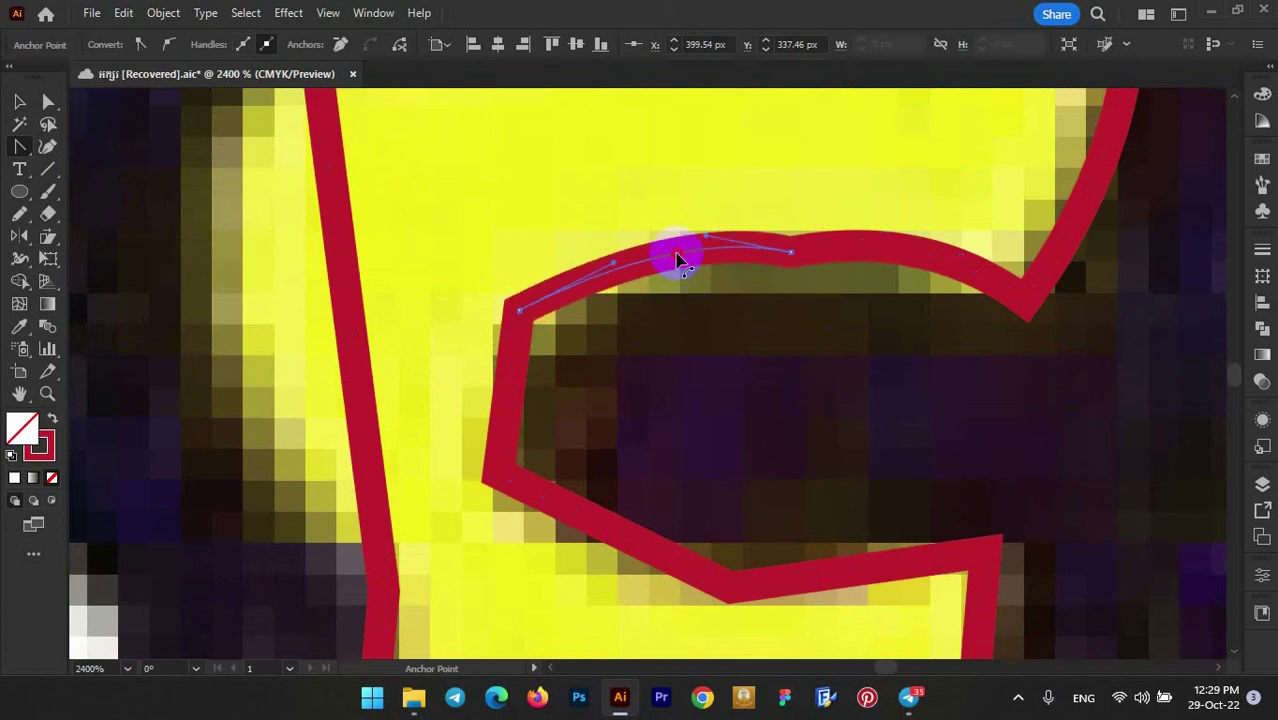
pyautogui.click(797, 298)
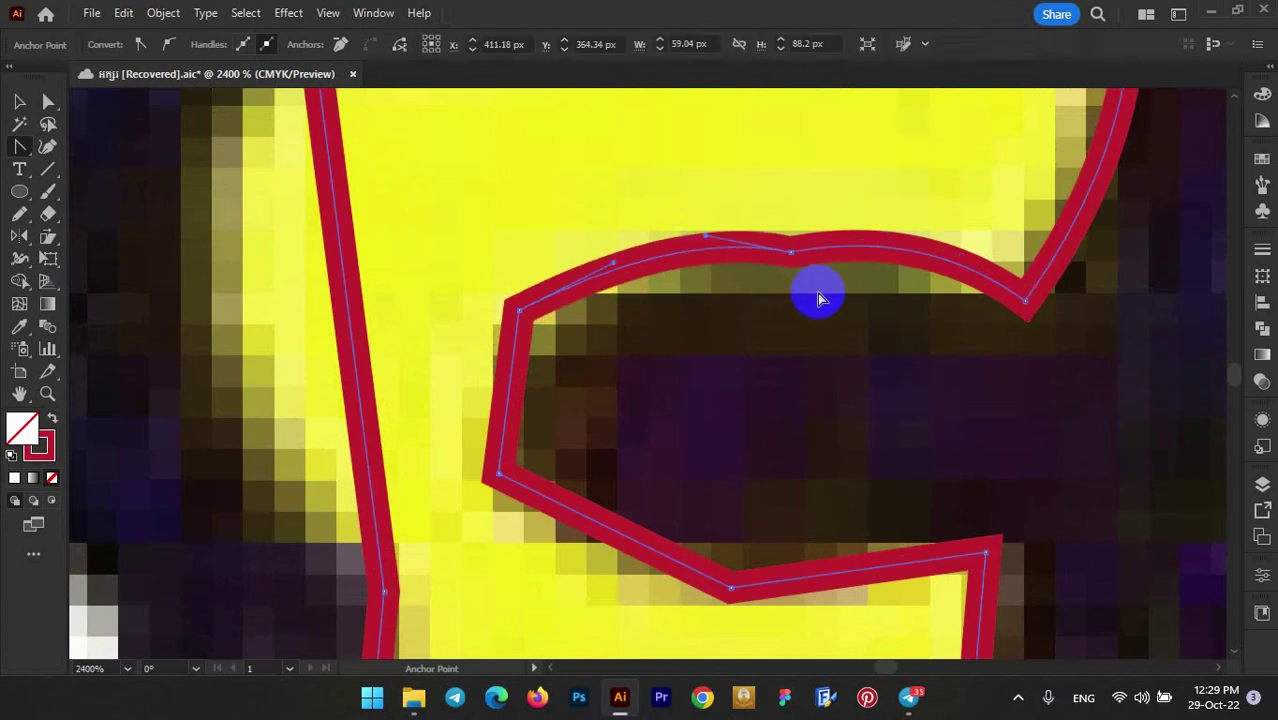
# - Smooth the first letter's top arc by removing its extra anchor and adjusting its handle and left anchor
pyautogui.press('a')
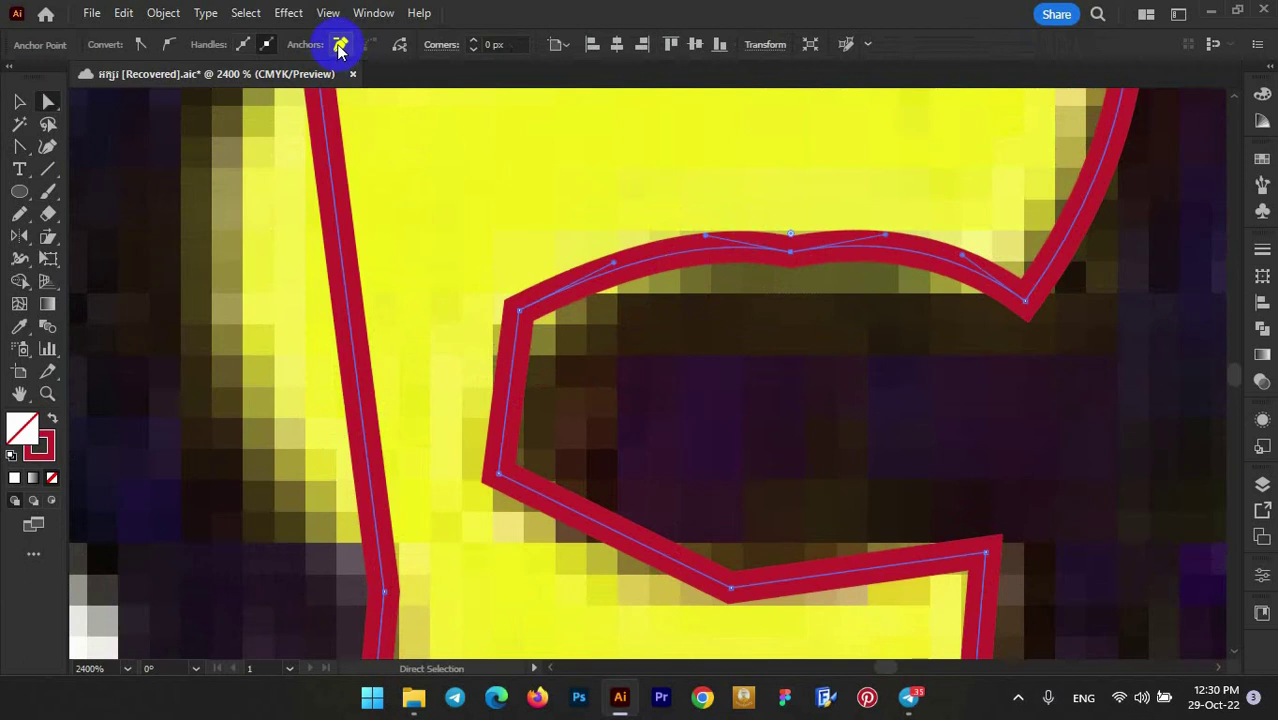
pyautogui.click(340, 46)
pyautogui.moveTo(614, 262); pyautogui.dragTo(685, 188)
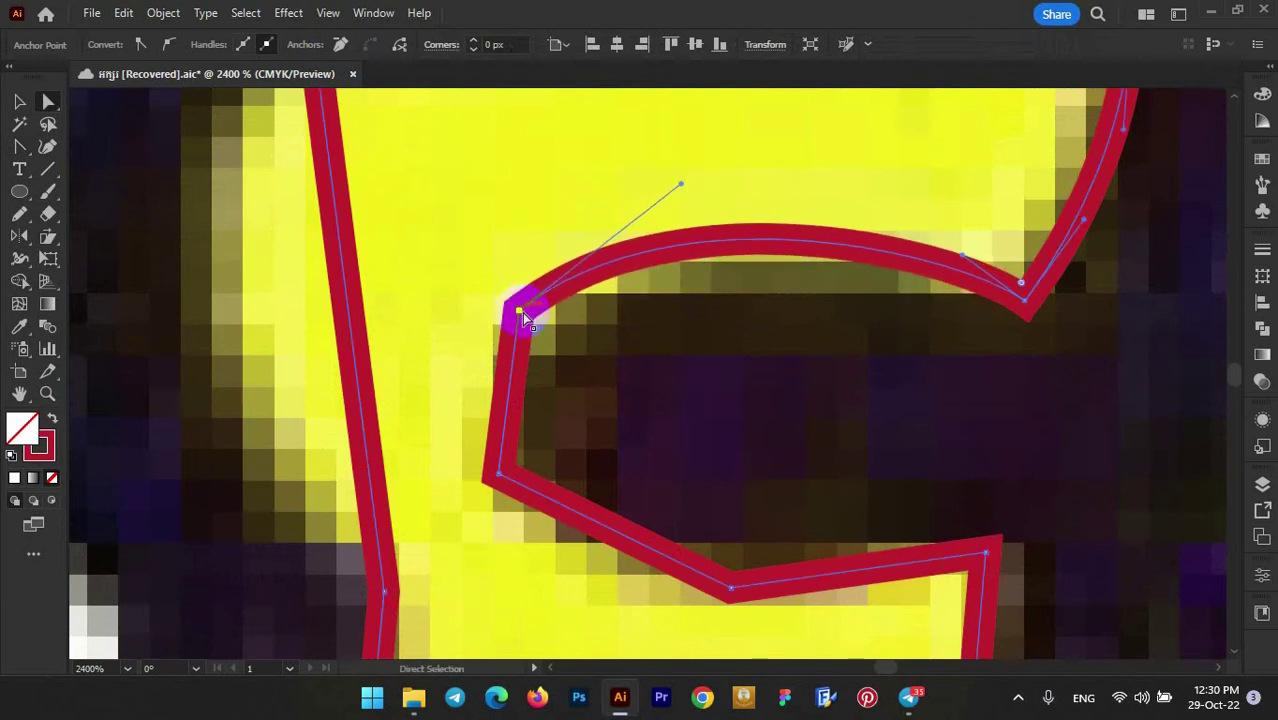
pyautogui.moveTo(521, 313)
pyautogui.mouseDown()
pyautogui.moveTo(545, 325)
pyautogui.moveTo(533, 319)
pyautogui.mouseUp()
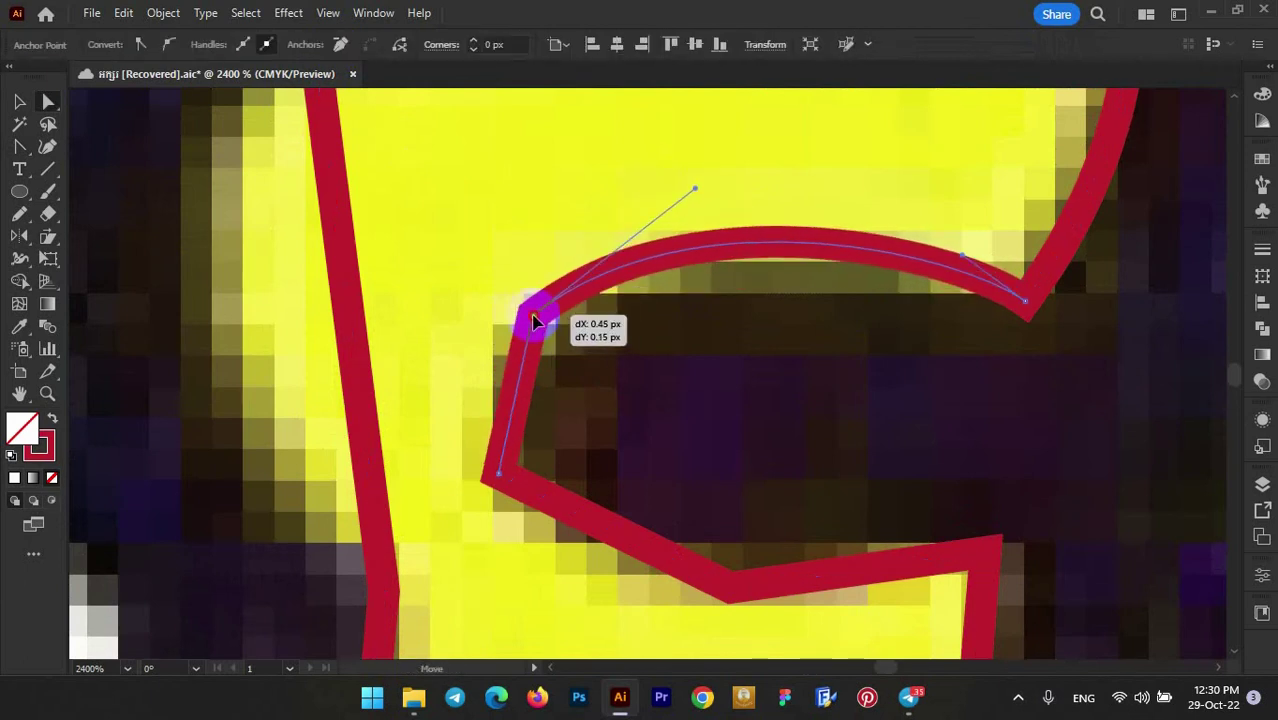
pyautogui.click(452, 371)
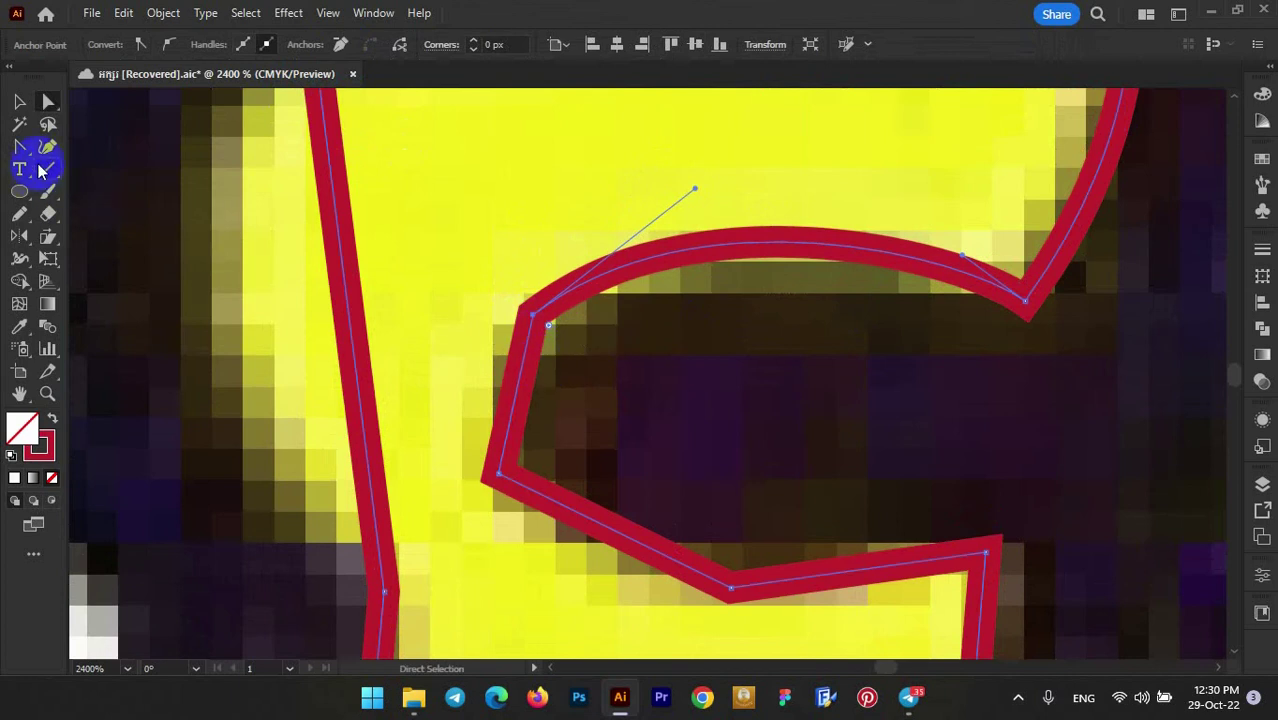
# - Bend the notch's left edge and lower-left corner edge into curves with the Anchor Point tool
pyautogui.click(22, 147)
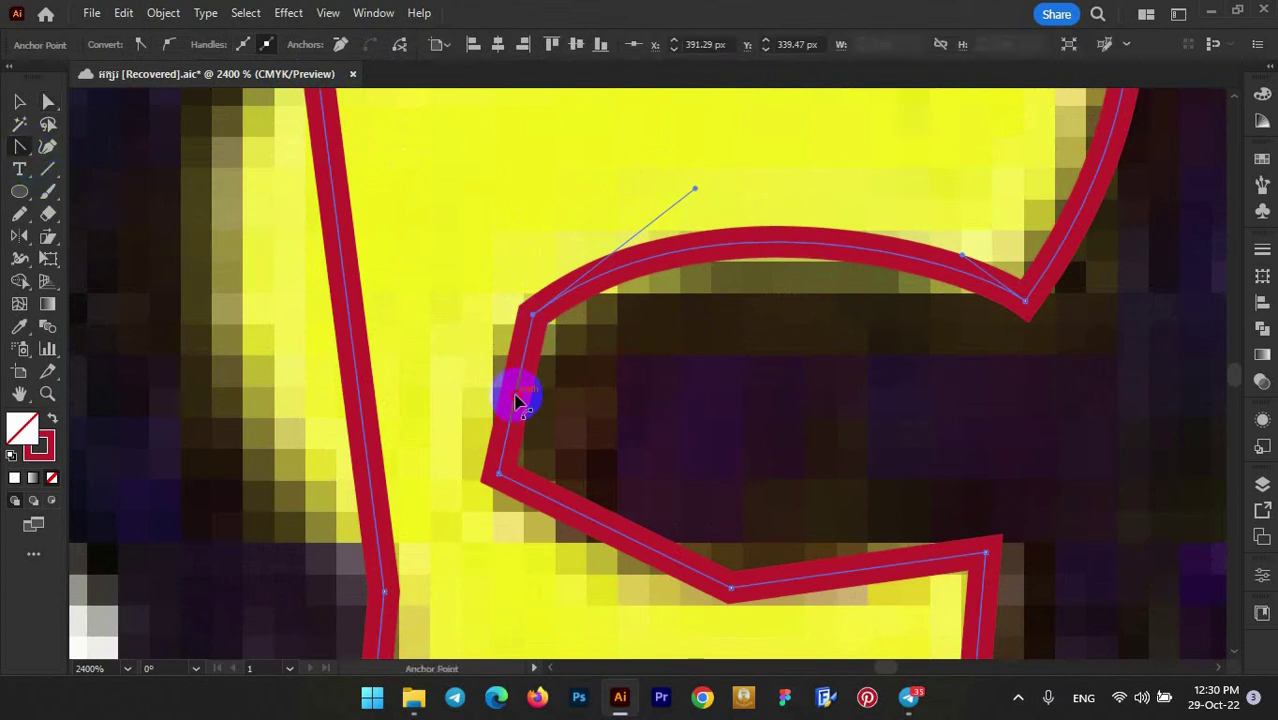
pyautogui.moveTo(518, 400); pyautogui.dragTo(505, 398)
pyautogui.scroll(-5, 590, 430)
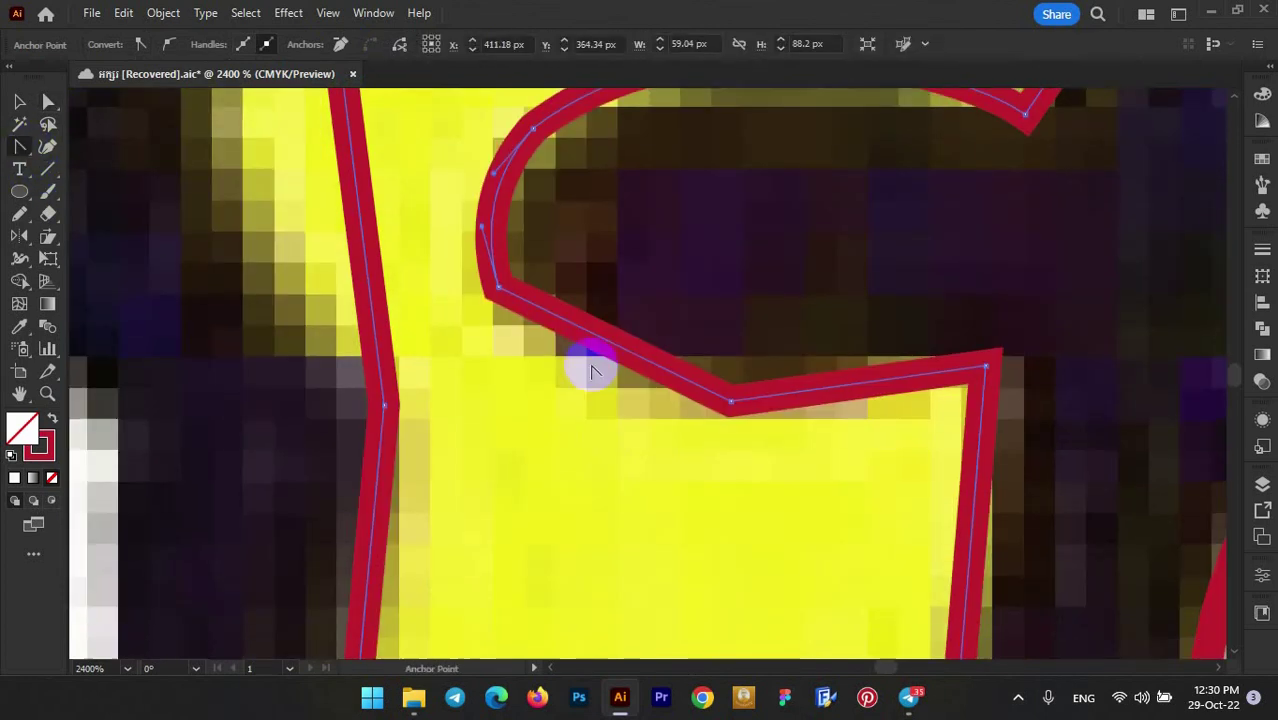
pyautogui.moveTo(615, 352); pyautogui.dragTo(590, 390)
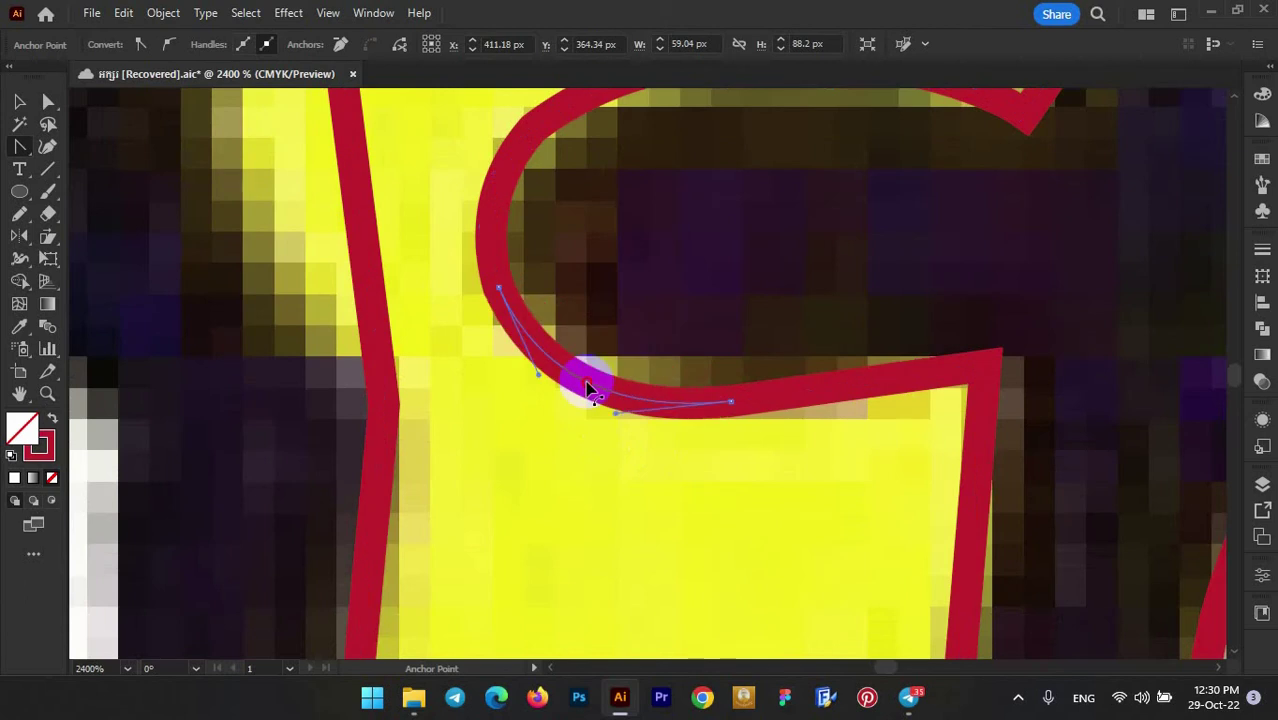
pyautogui.scroll(-3, 727, 380)
pyautogui.scroll(-3, 897, 309)
pyautogui.scroll(-1, 807, 266)
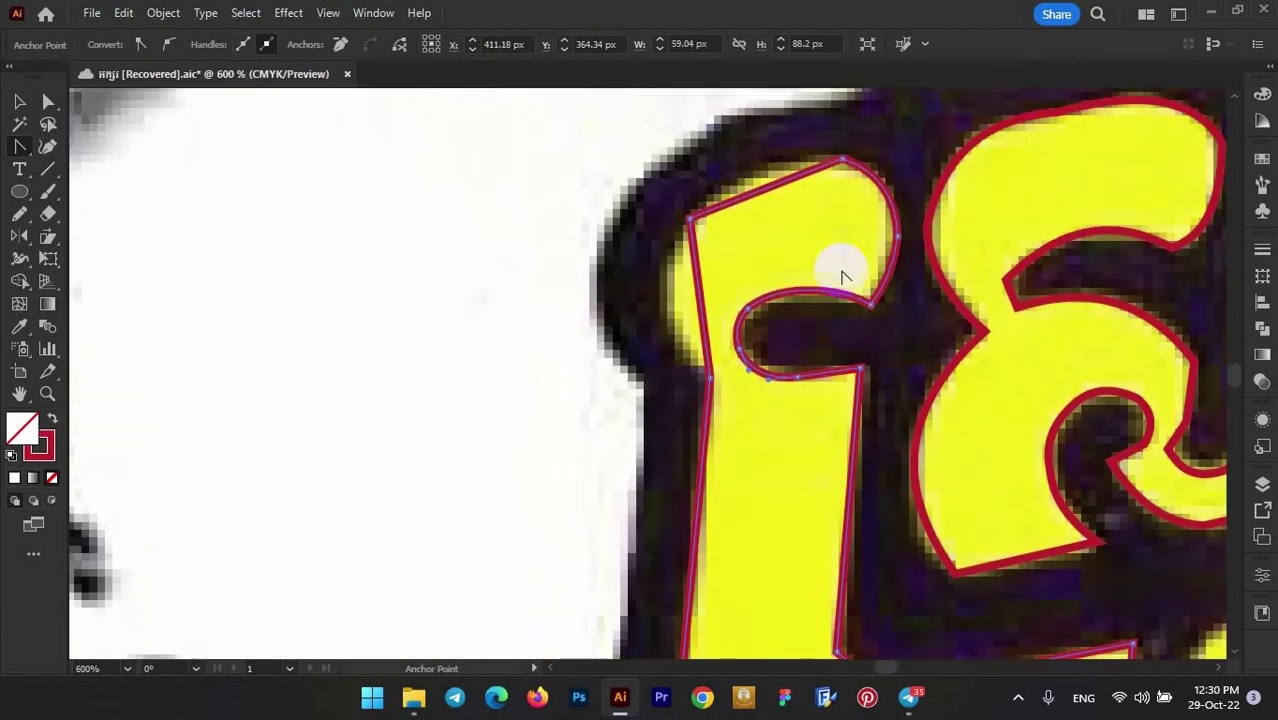
pyautogui.scroll(3, 792, 224)
pyautogui.scroll(2, 770, 271)
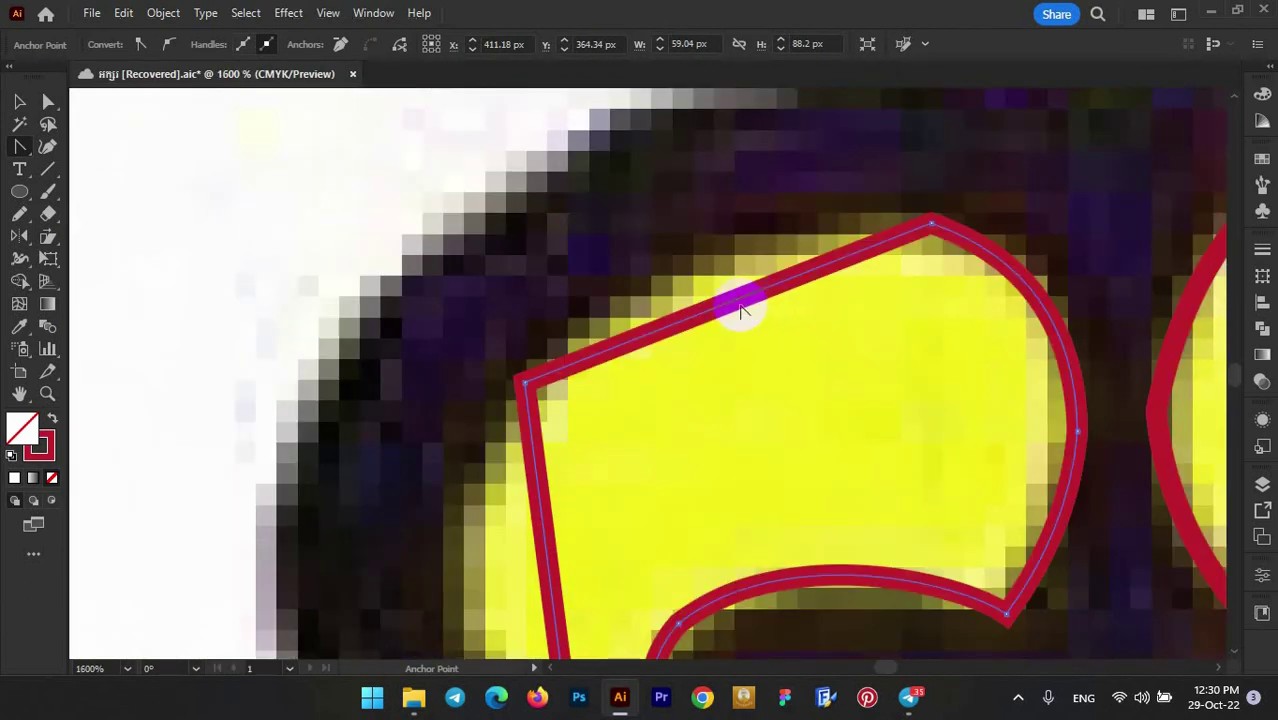
# - Curve the letter's top-left edge and bow its left stem outward
pyautogui.moveTo(750, 303); pyautogui.dragTo(710, 265)
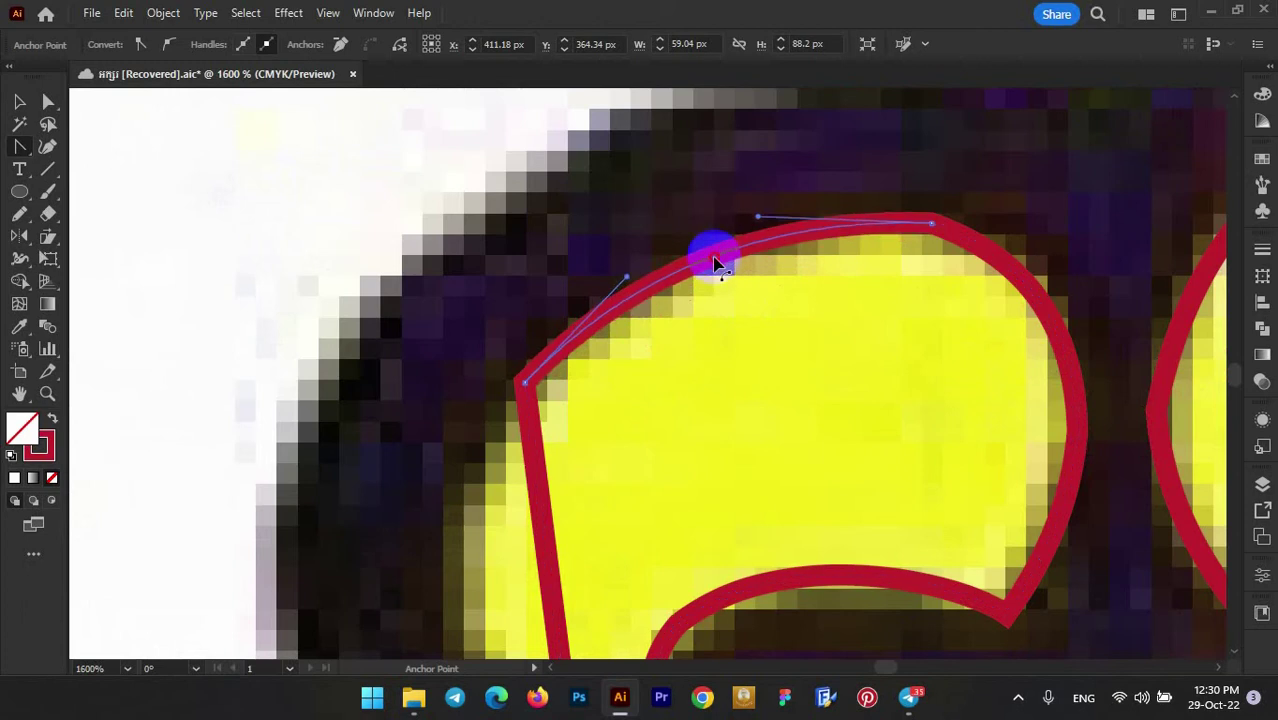
pyautogui.scroll(-3, 730, 265)
pyautogui.scroll(3, 728, 328)
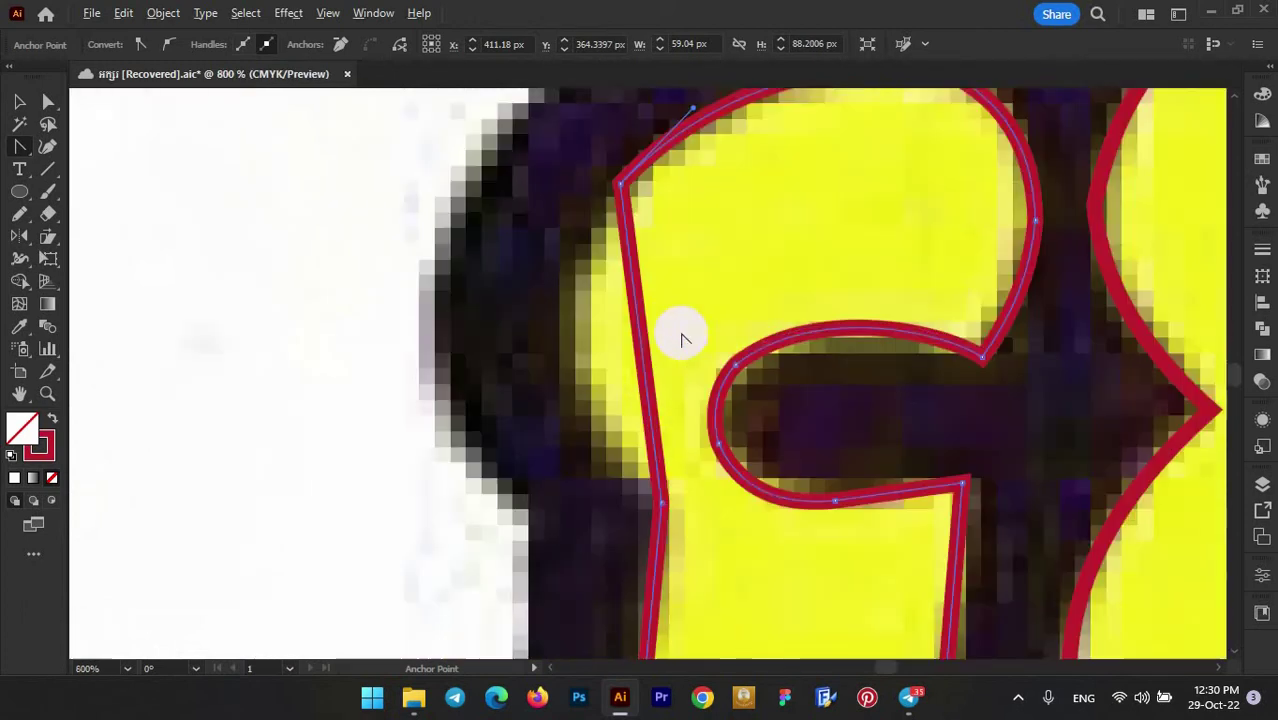
pyautogui.moveTo(613, 322); pyautogui.dragTo(527, 338)
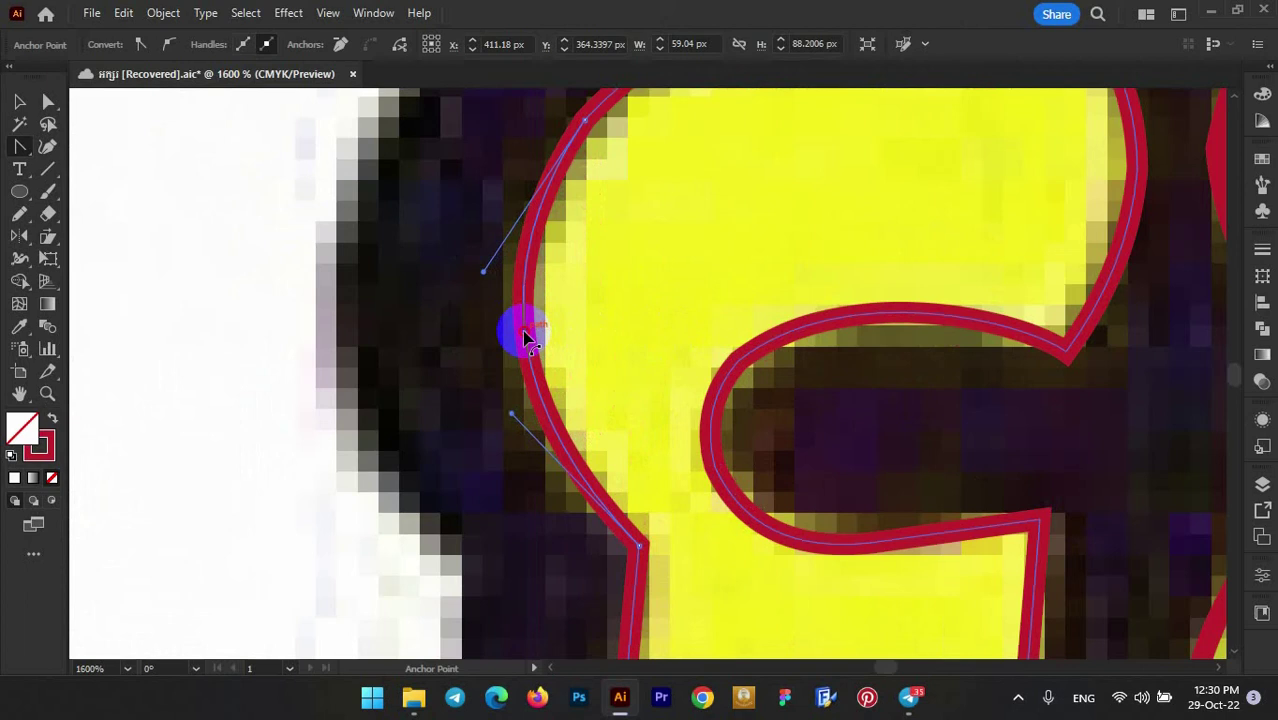
pyautogui.scroll(1, 521, 343)
pyautogui.scroll(1, 521, 343)
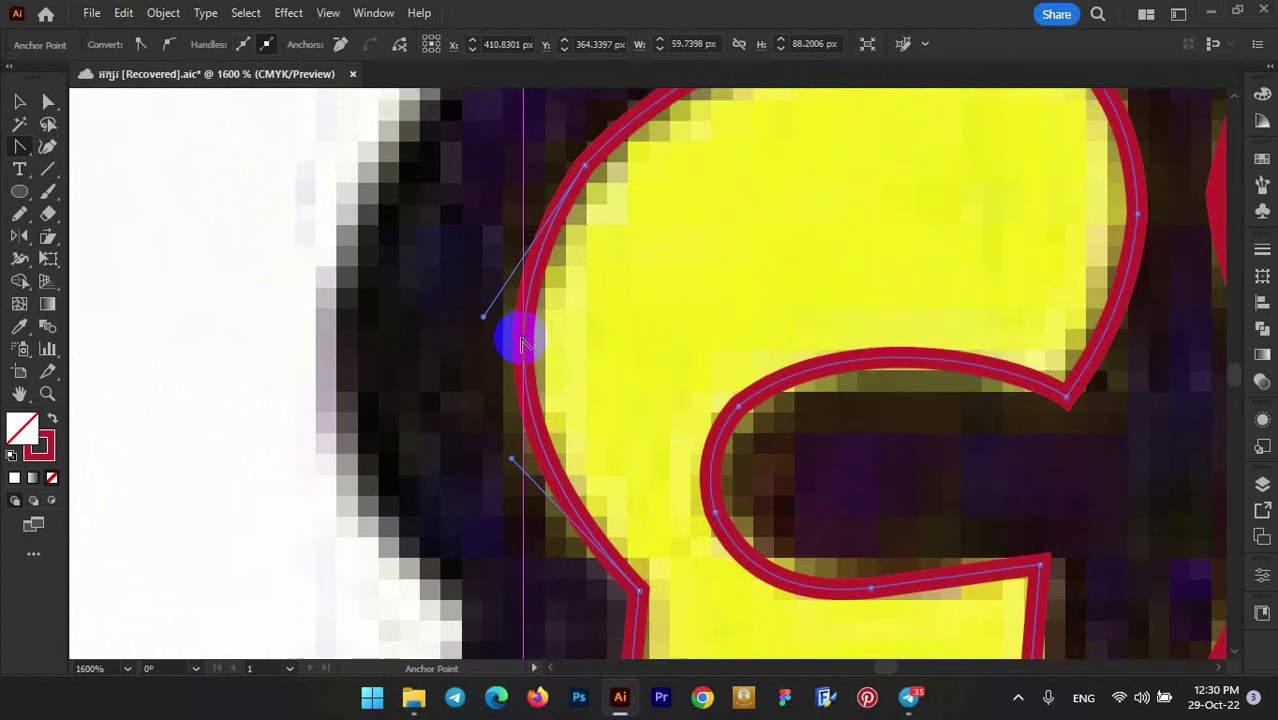
pyautogui.scroll(1, 545, 365)
pyautogui.scroll(1, 566, 395)
pyautogui.scroll(1, 566, 395)
pyautogui.scroll(-2, 621, 362)
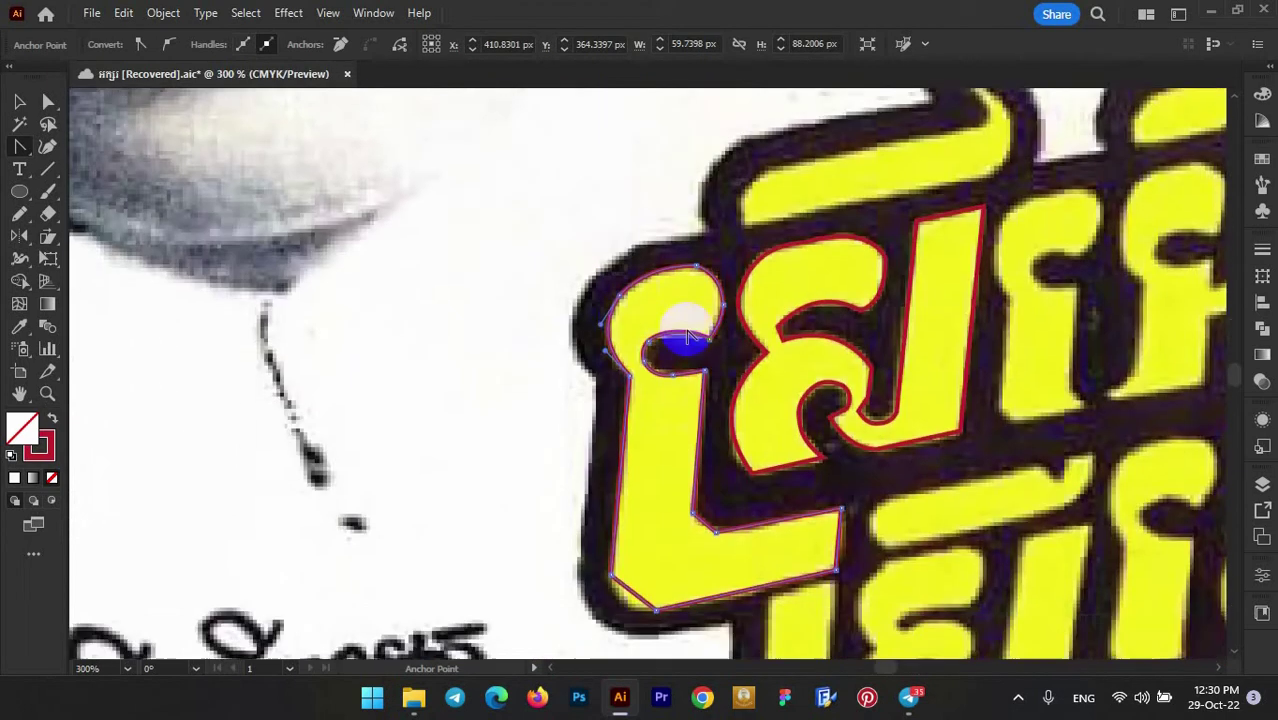
pyautogui.scroll(1, 688, 322)
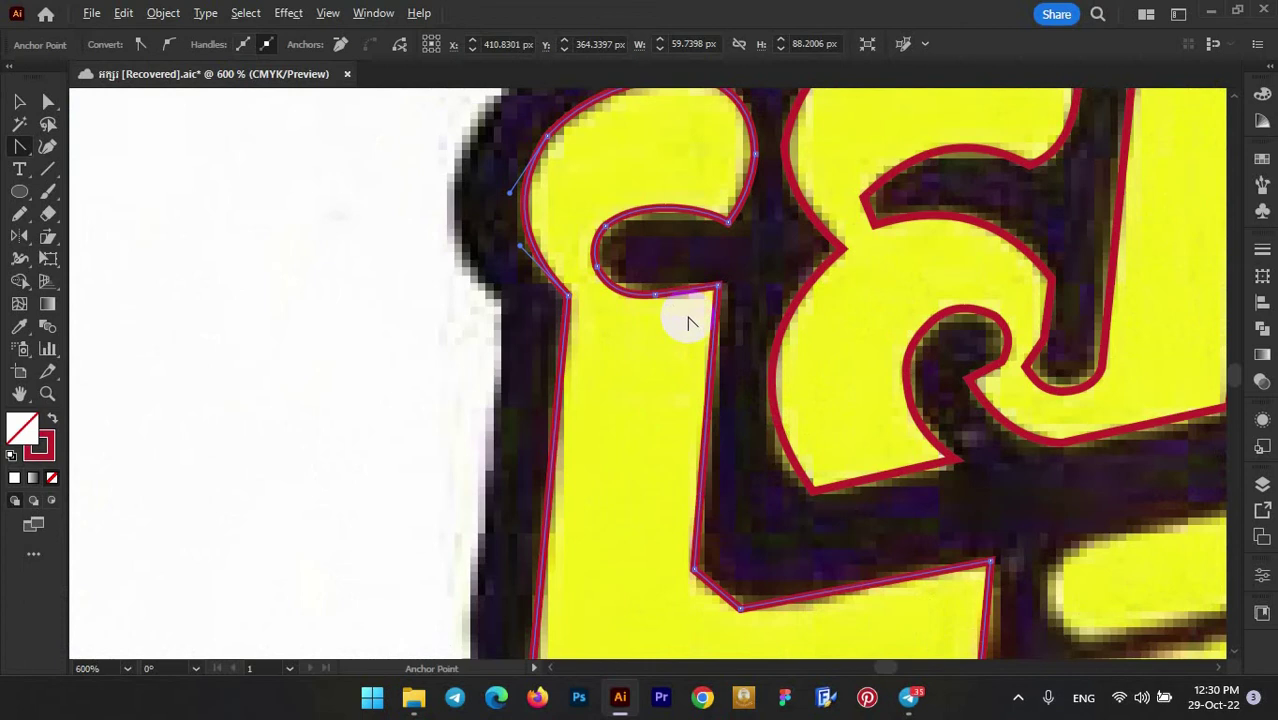
pyautogui.scroll(-1, 688, 322)
pyautogui.scroll(1, 685, 314)
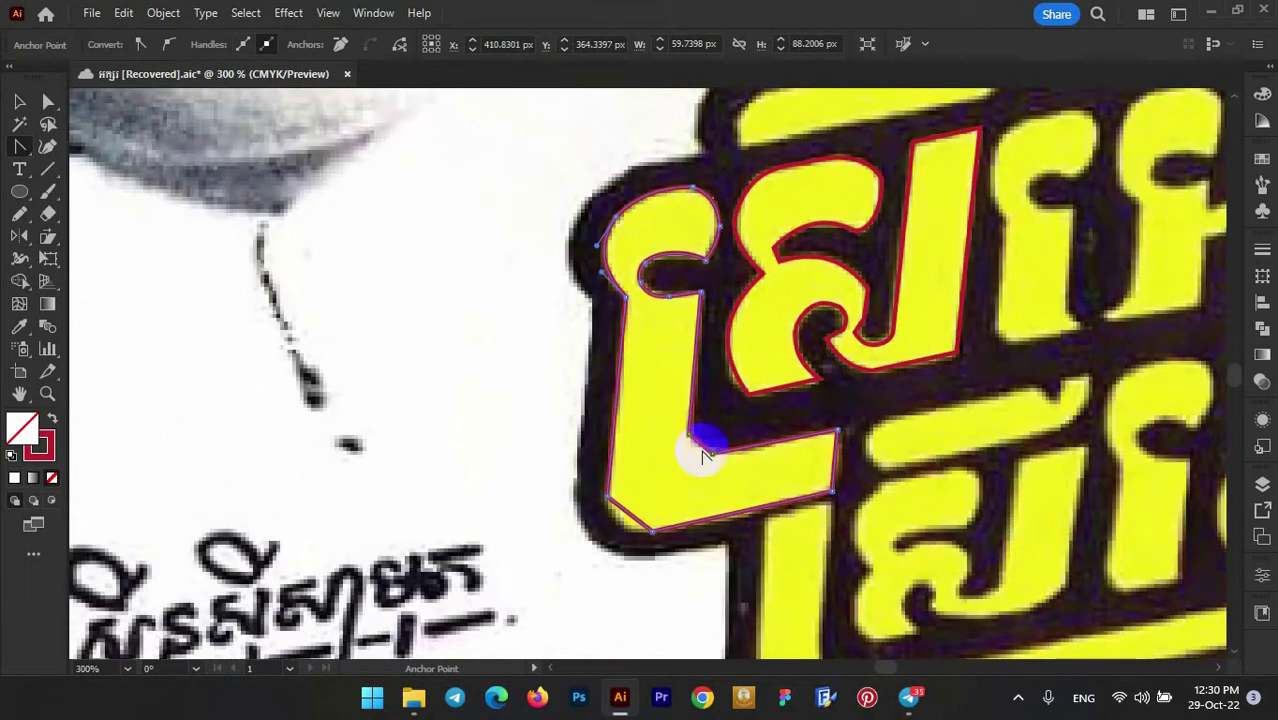
pyautogui.scroll(2, 698, 442)
pyautogui.scroll(1, 593, 522)
# - Round and refine the letter's lower-left corner, curve its inner corner, then deselect
pyautogui.moveTo(620, 458); pyautogui.dragTo(571, 514)
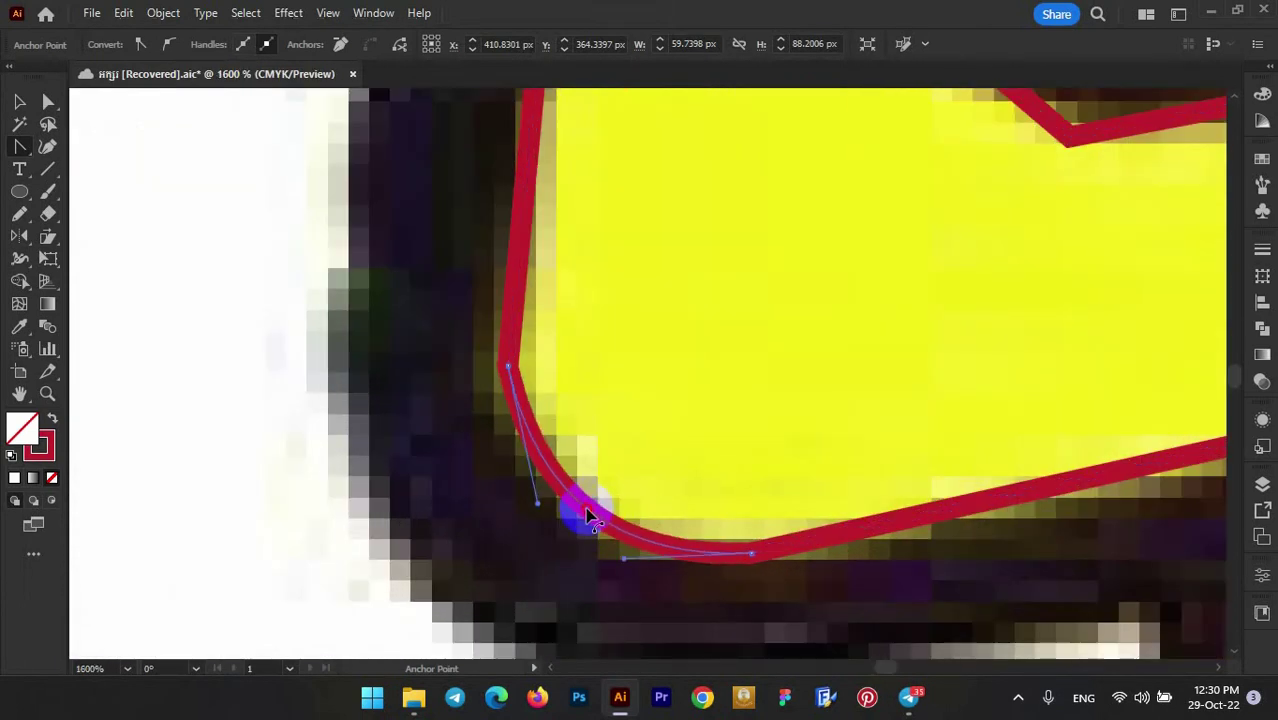
pyautogui.scroll(-2, 806, 362)
pyautogui.scroll(3, 570, 413)
pyautogui.moveTo(570, 413); pyautogui.dragTo(497, 483)
pyautogui.scroll(-3, 579, 428)
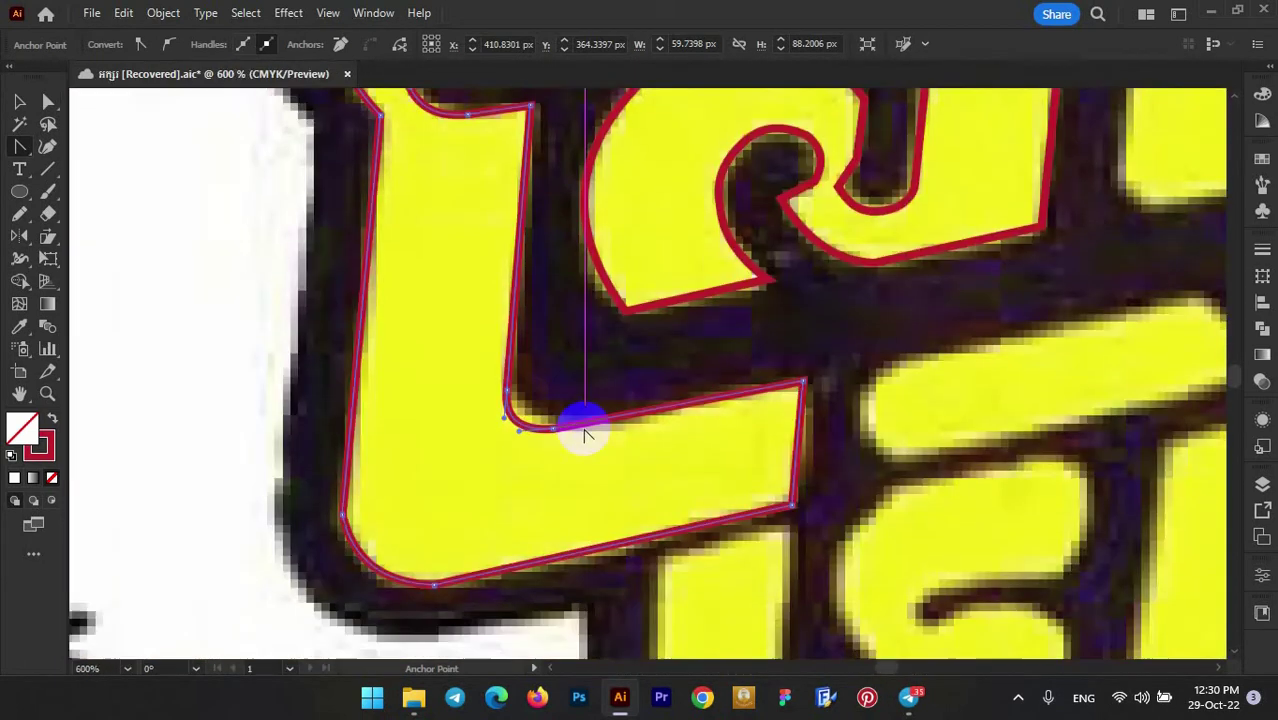
pyautogui.scroll(1, 328, 522)
pyautogui.scroll(1, 357, 480)
pyautogui.moveTo(362, 491); pyautogui.dragTo(382, 485)
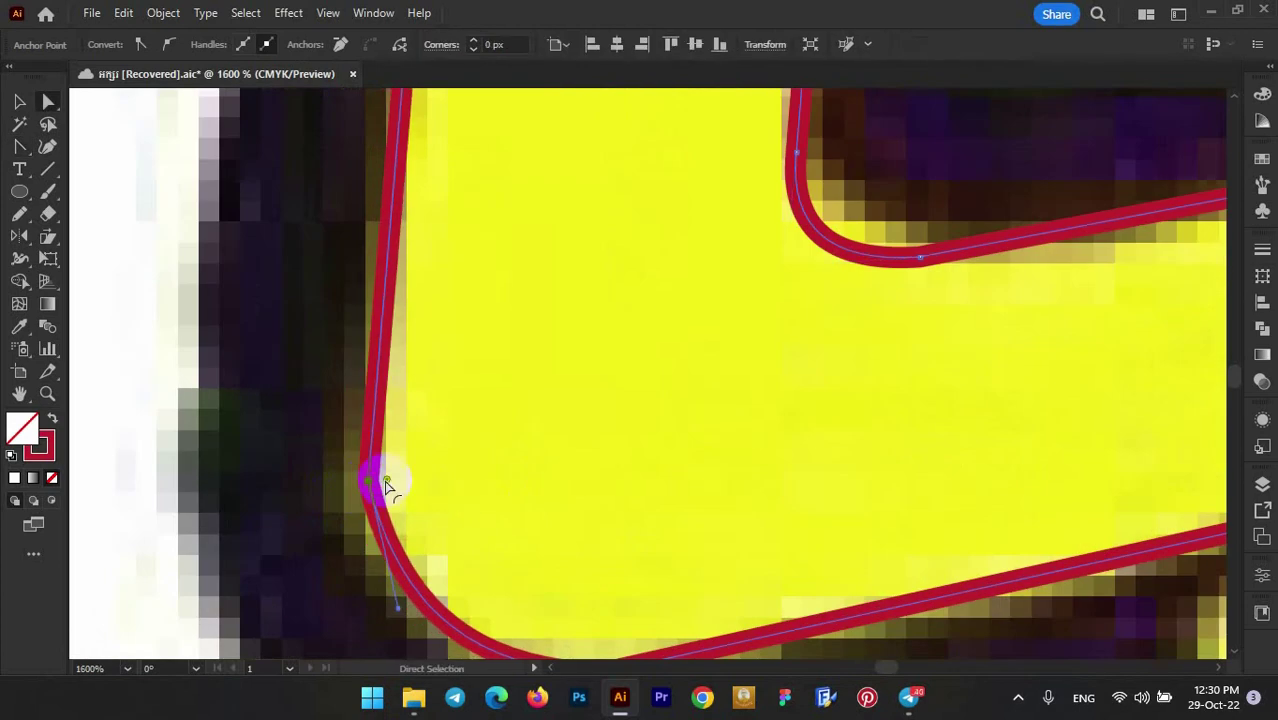
pyautogui.click(562, 382)
# - Tear off the Pen tool group into a floating panel
pyautogui.scroll(-1, 676, 360)
pyautogui.scroll(-2, 437, 340)
pyautogui.scroll(-1, 437, 340)
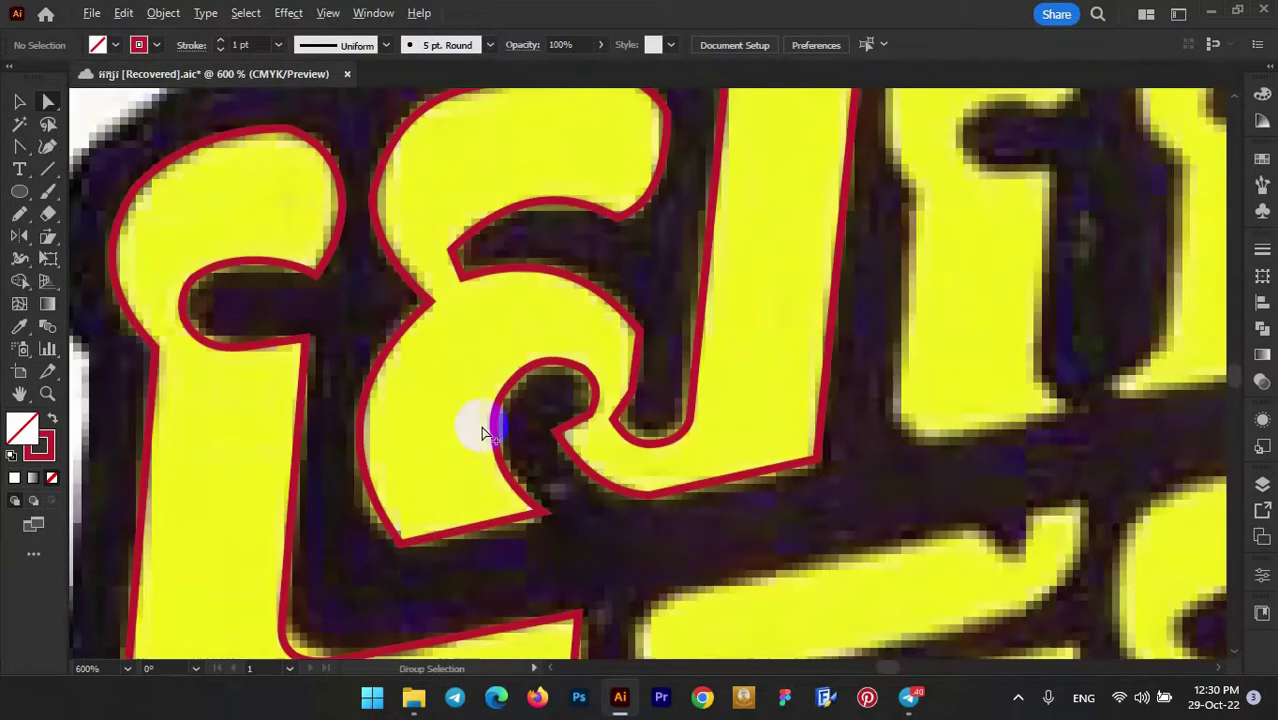
pyautogui.scroll(-1, 471, 422)
pyautogui.scroll(4, 504, 252)
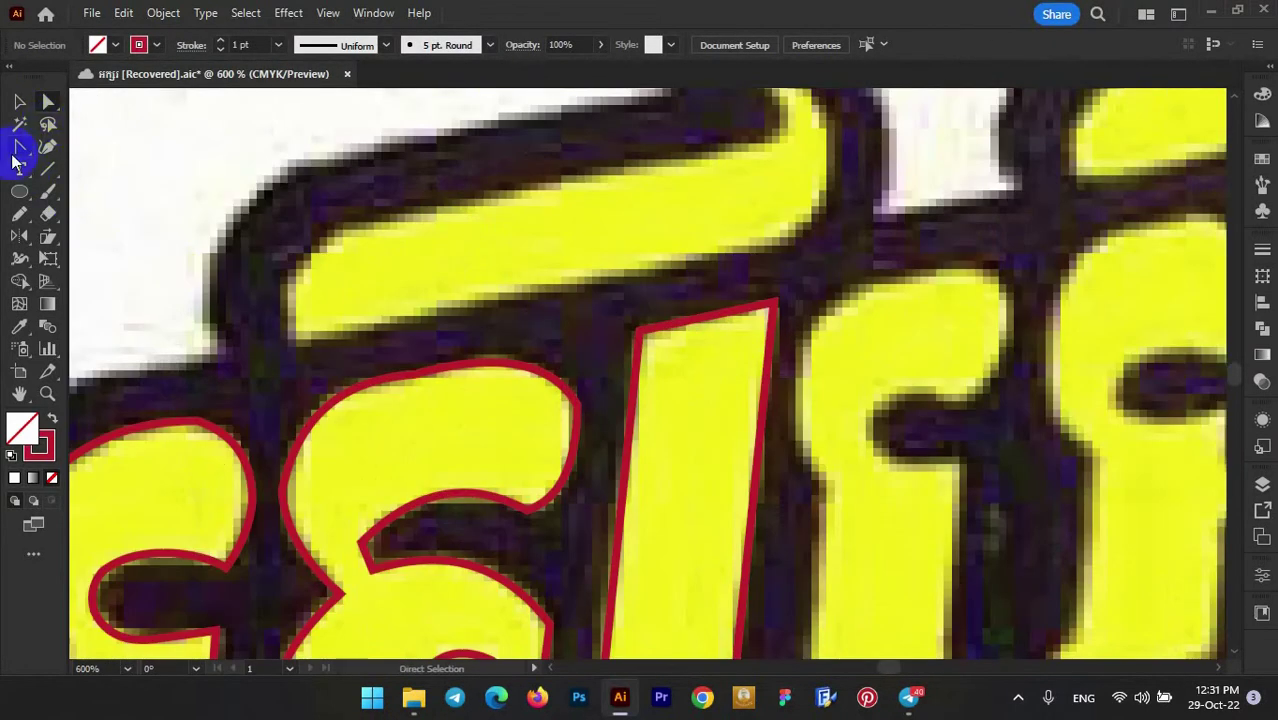
pyautogui.moveTo(19, 146)
pyautogui.mouseDown()
pyautogui.moveTo(250, 170)
pyautogui.moveTo(114, 148)
pyautogui.mouseUp()
# - Draw a closed Pen outline around the slanted yellow bar, including its hooked right end
pyautogui.click(113, 139)
pyautogui.scroll(1, 782, 287)
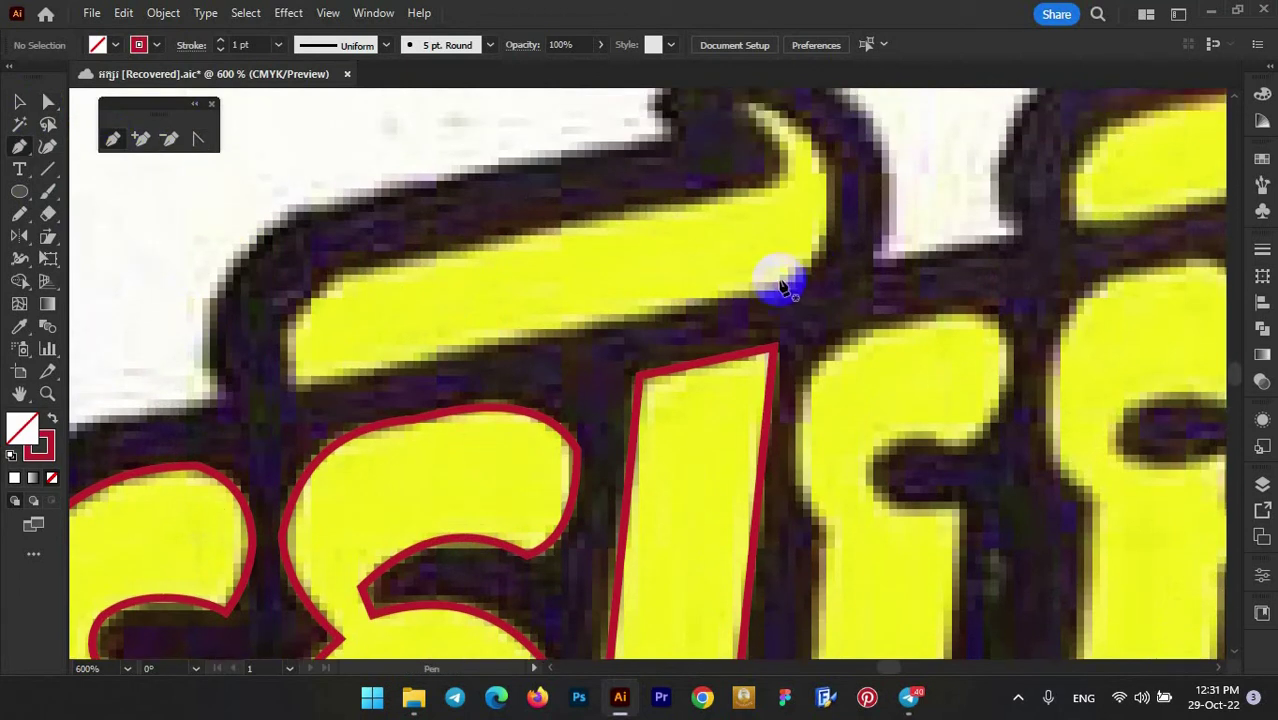
pyautogui.click(776, 282)
pyautogui.click(296, 380)
pyautogui.click(338, 276)
pyautogui.click(775, 190)
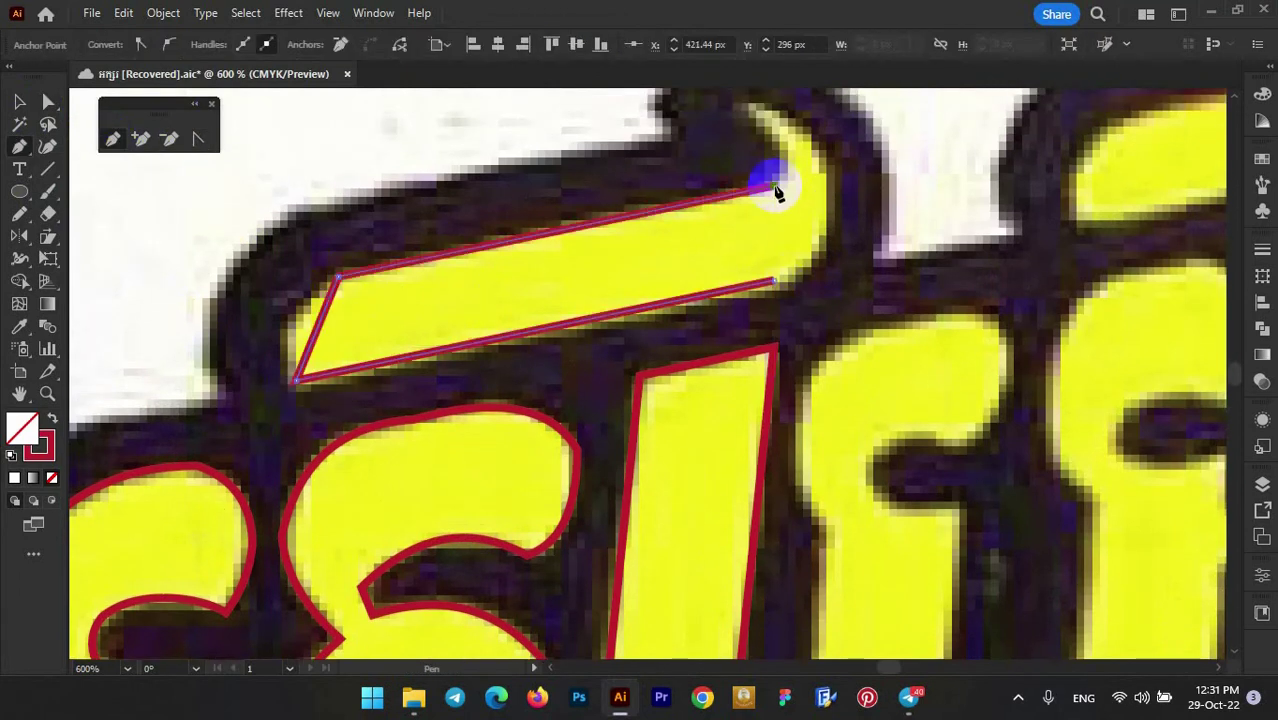
pyautogui.scroll(3, 778, 190)
pyautogui.click(740, 262)
pyautogui.click(822, 325)
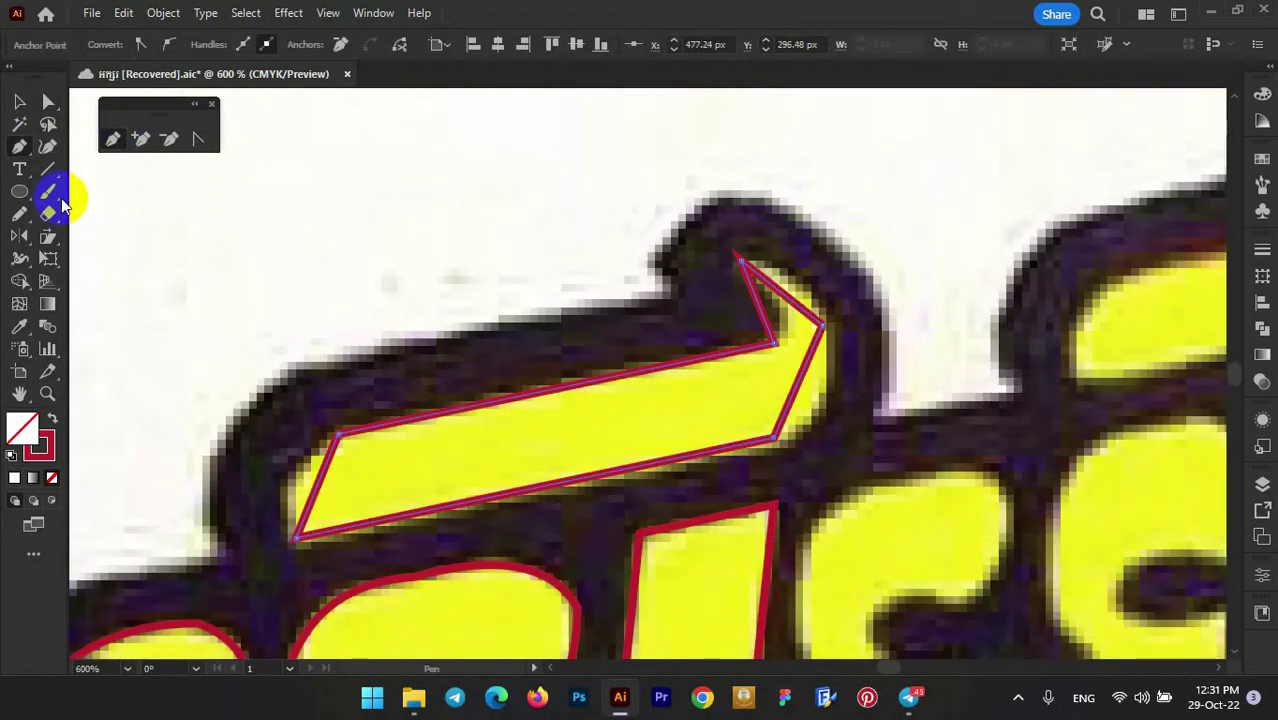
# - Round the bar's right-end corner, hook edge and left-end corner into curves
pyautogui.scroll(1, 756, 372)
pyautogui.moveTo(819, 391); pyautogui.dragTo(856, 328)
pyautogui.scroll(1, 856, 328)
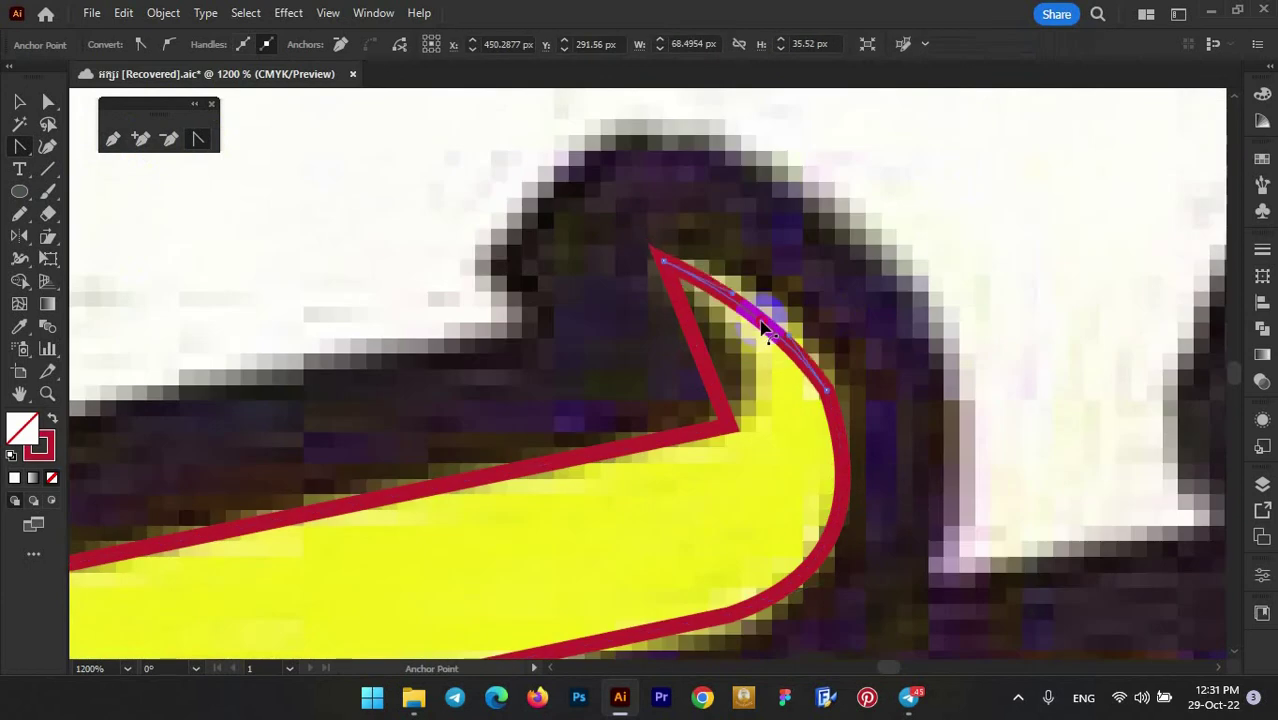
pyautogui.moveTo(717, 373); pyautogui.dragTo(736, 357)
pyautogui.scroll(-2, 740, 345)
pyautogui.scroll(3, 514, 365)
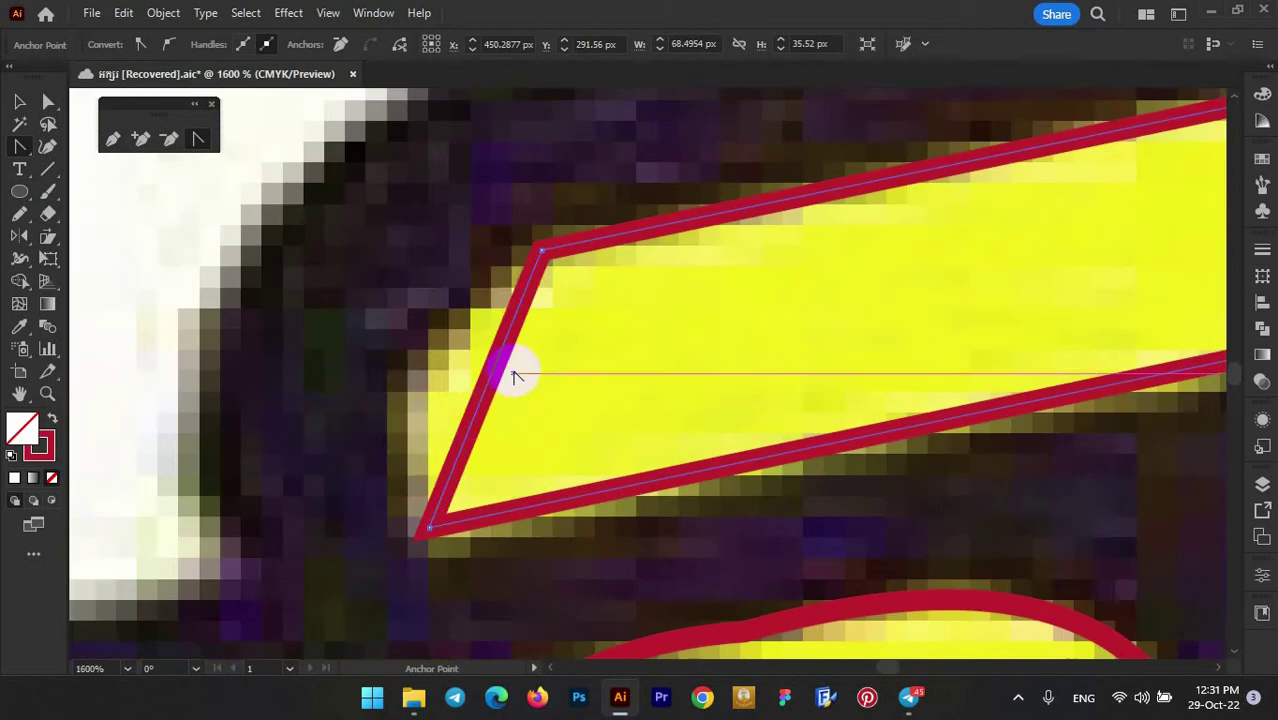
pyautogui.moveTo(514, 365); pyautogui.dragTo(420, 390)
pyautogui.scroll(-2, 470, 360)
pyautogui.scroll(-3, 650, 300)
pyautogui.scroll(3, 430, 271)
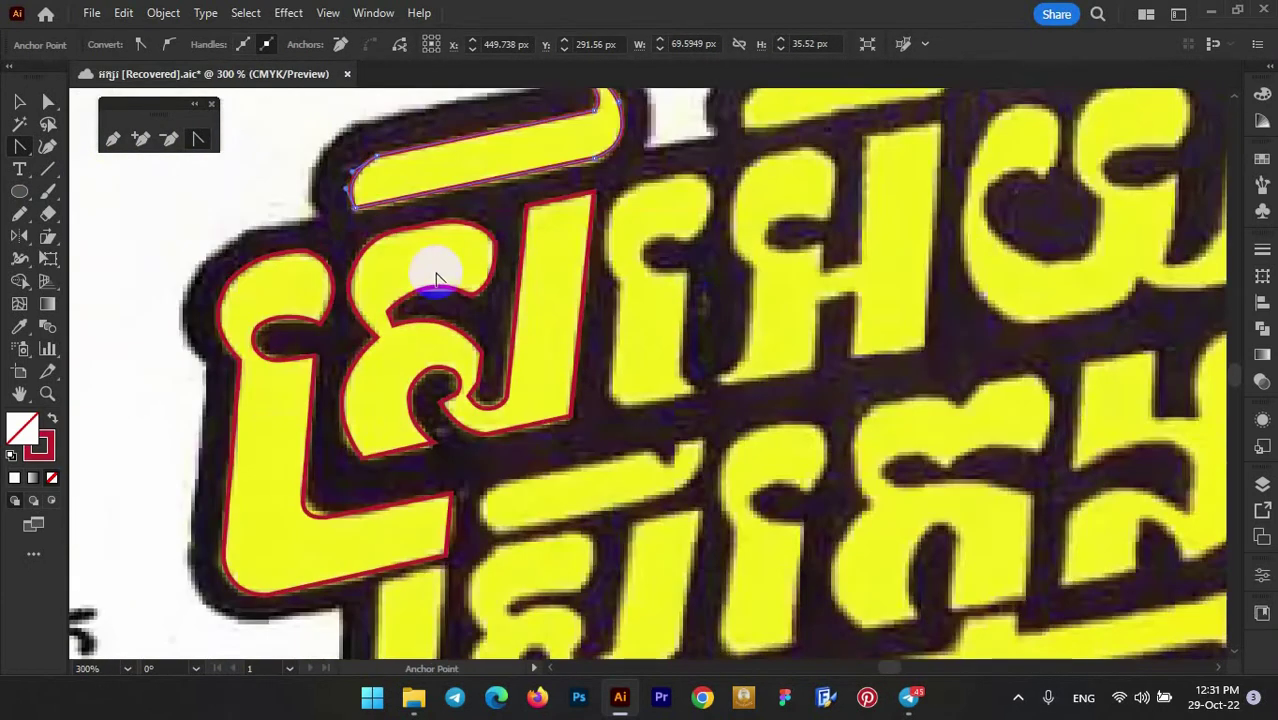
pyautogui.scroll(1, 807, 290)
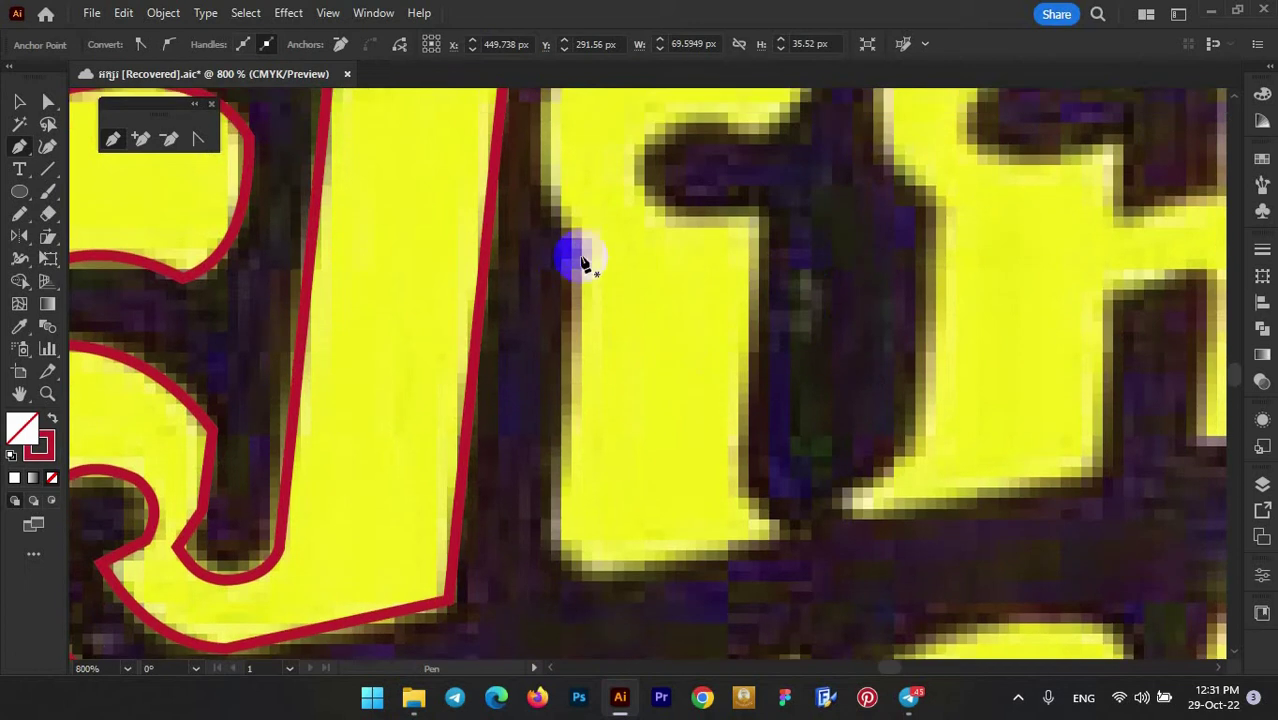
# - Trace the next yellow letter with Pen points along its bottom edge, right edge and notch
pyautogui.click(585, 245)
pyautogui.click(553, 518)
pyautogui.click(642, 568)
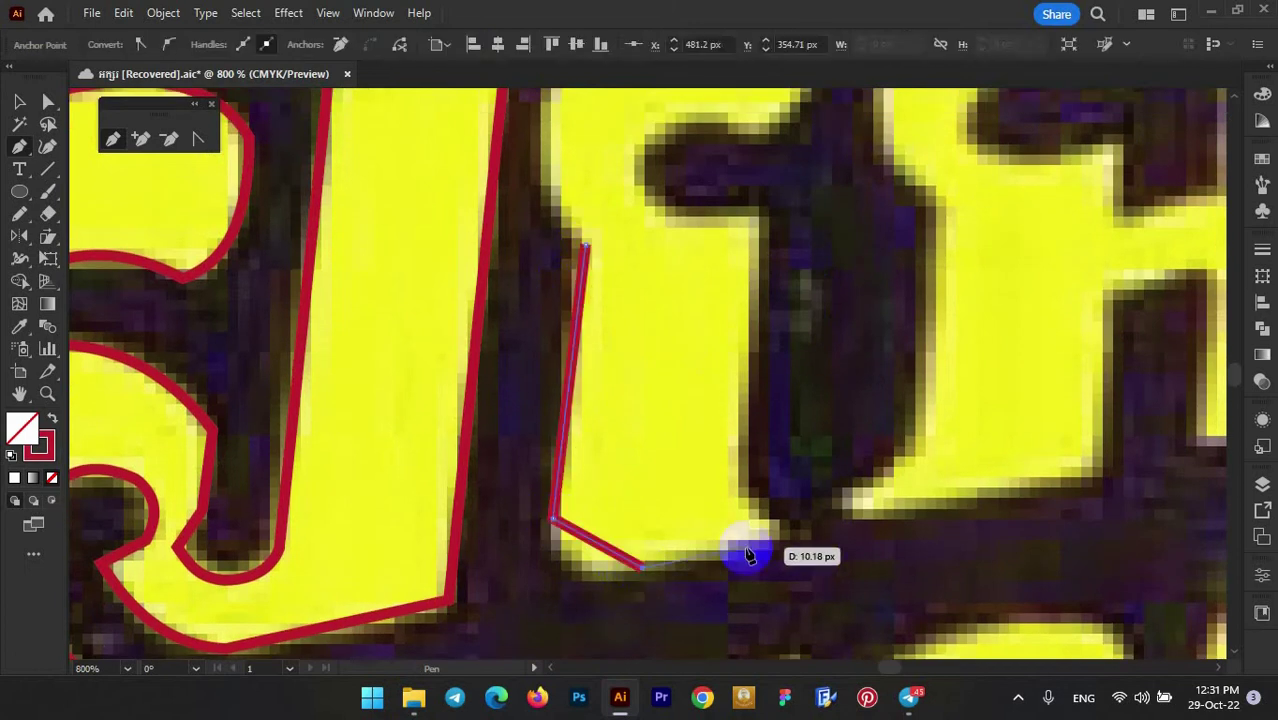
pyautogui.click(788, 538)
pyautogui.click(736, 490)
pyautogui.scroll(2, 762, 316)
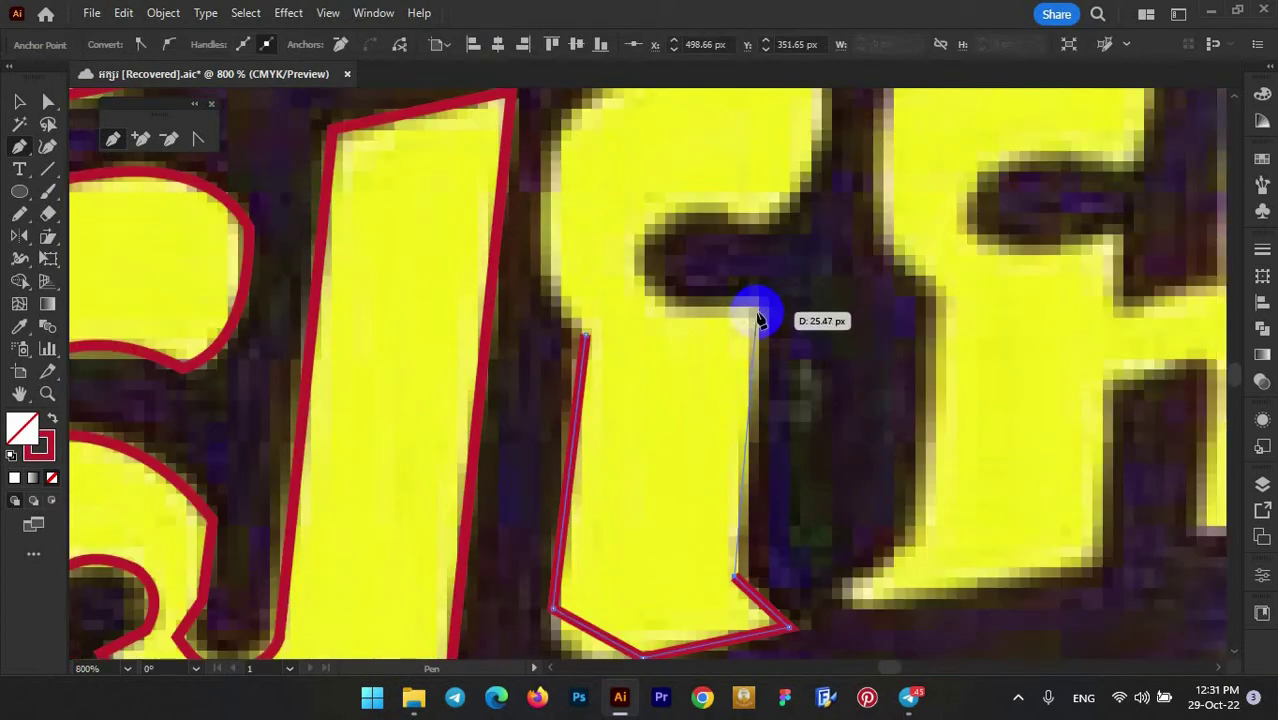
pyautogui.click(758, 318)
pyautogui.scroll(2, 740, 330)
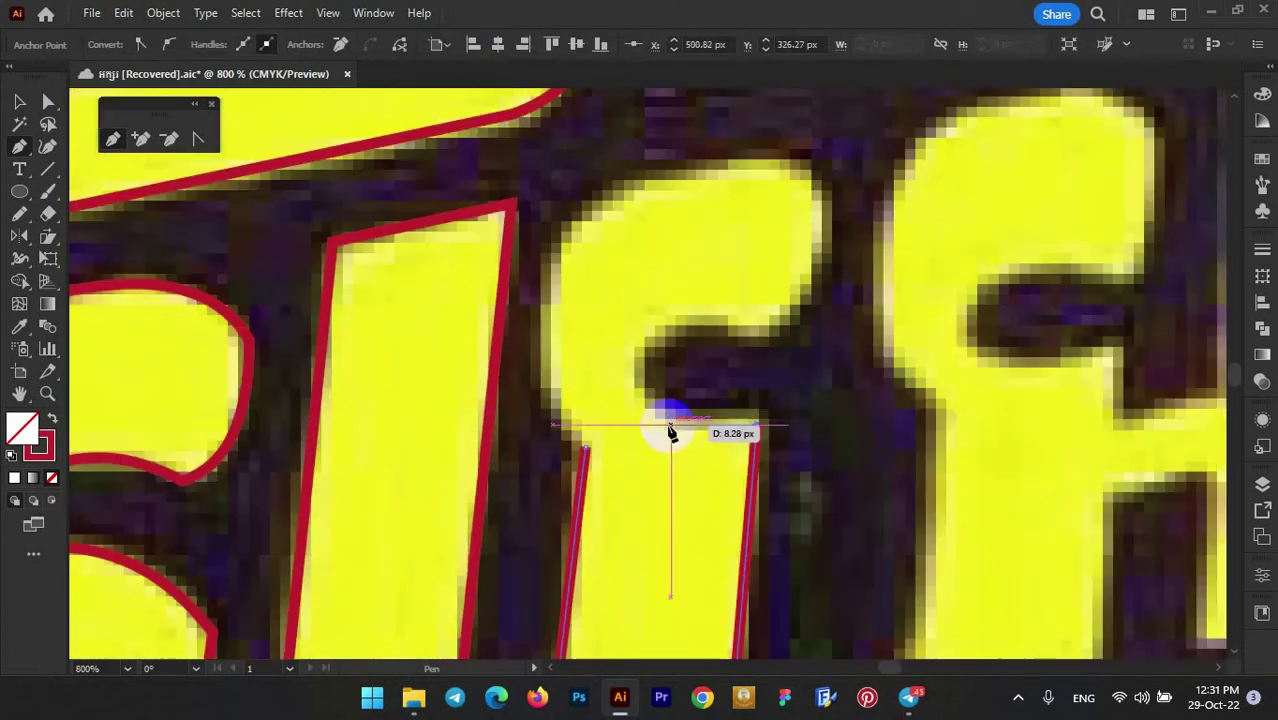
pyautogui.click(745, 333)
pyautogui.scroll(2, 748, 338)
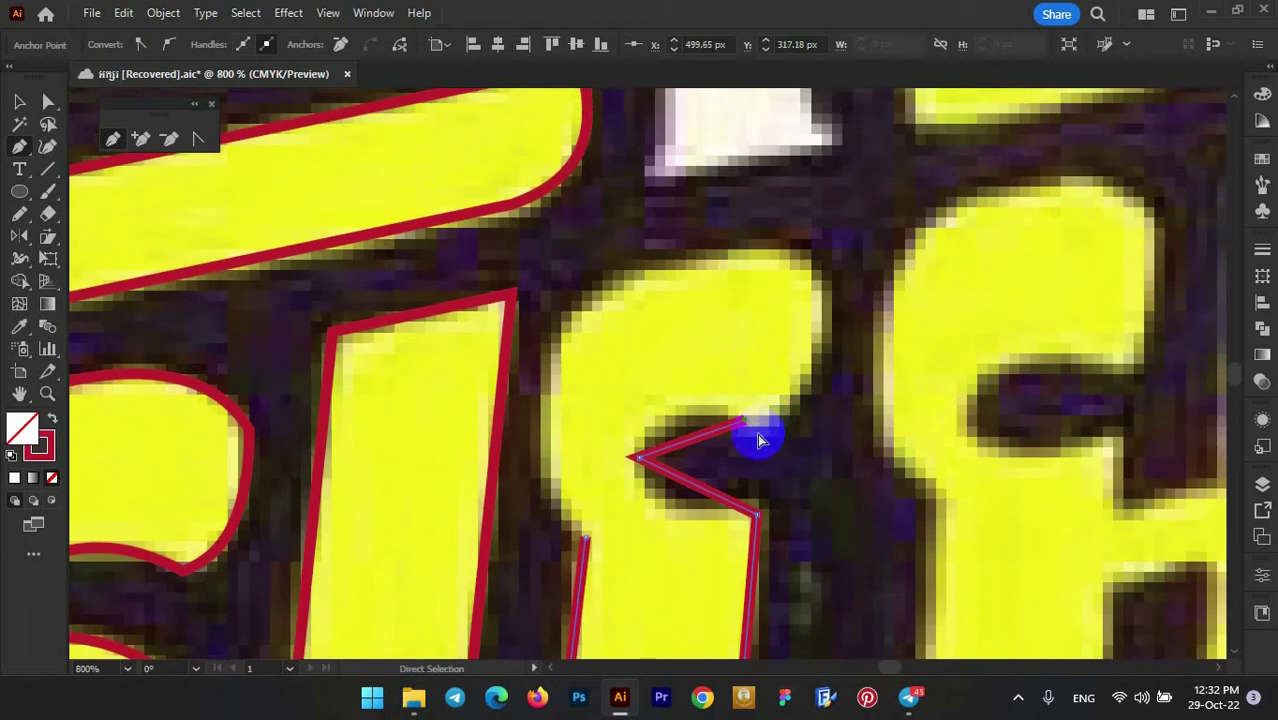
pyautogui.click(752, 434)
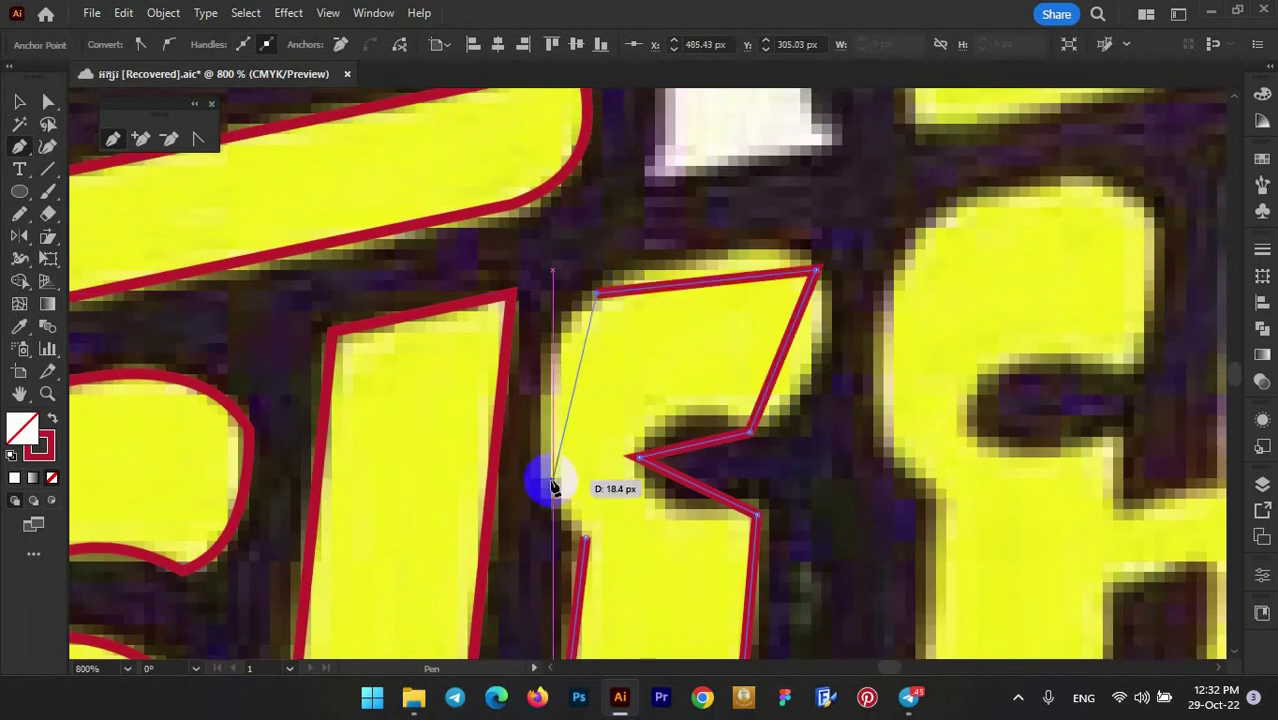
# - Curve the letter's top-left corner, upper left side and lower corners with the Anchor Point tool
pyautogui.click(199, 139)
pyautogui.scroll(1, 596, 440)
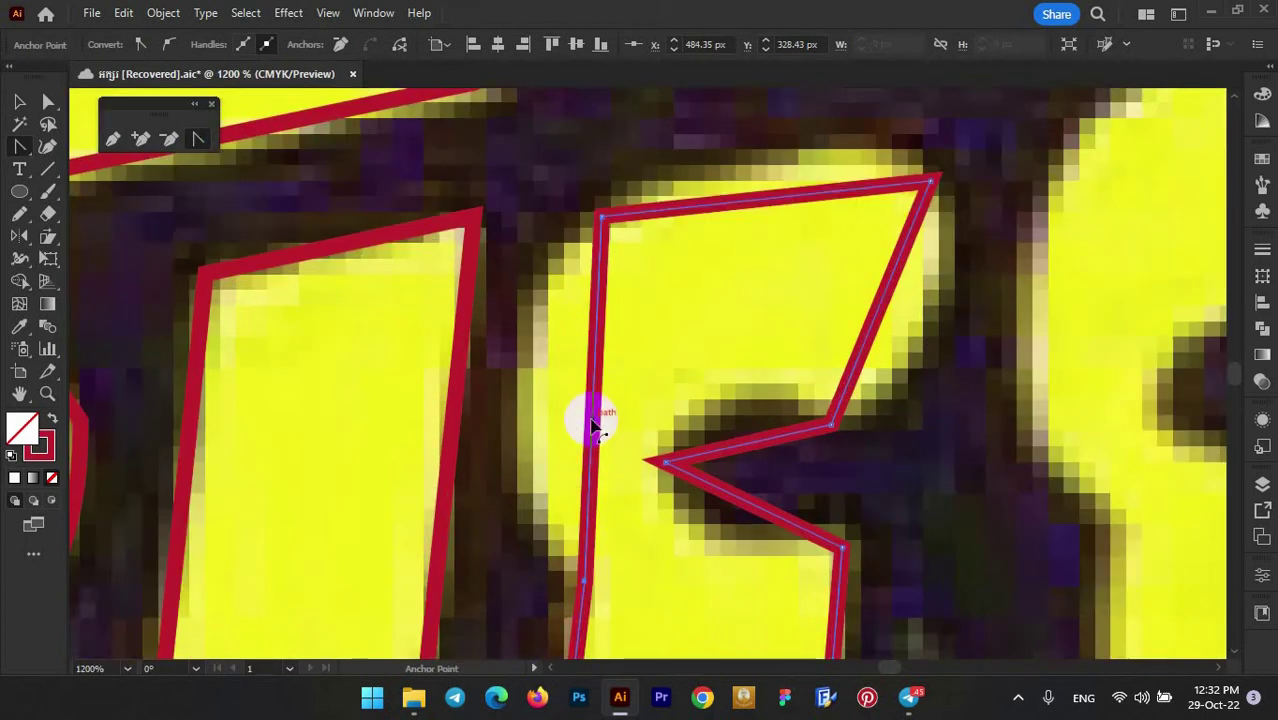
pyautogui.moveTo(593, 420); pyautogui.dragTo(513, 422)
pyautogui.scroll(1, 600, 400)
pyautogui.moveTo(776, 271); pyautogui.dragTo(789, 228)
pyautogui.scroll(-2, 860, 250)
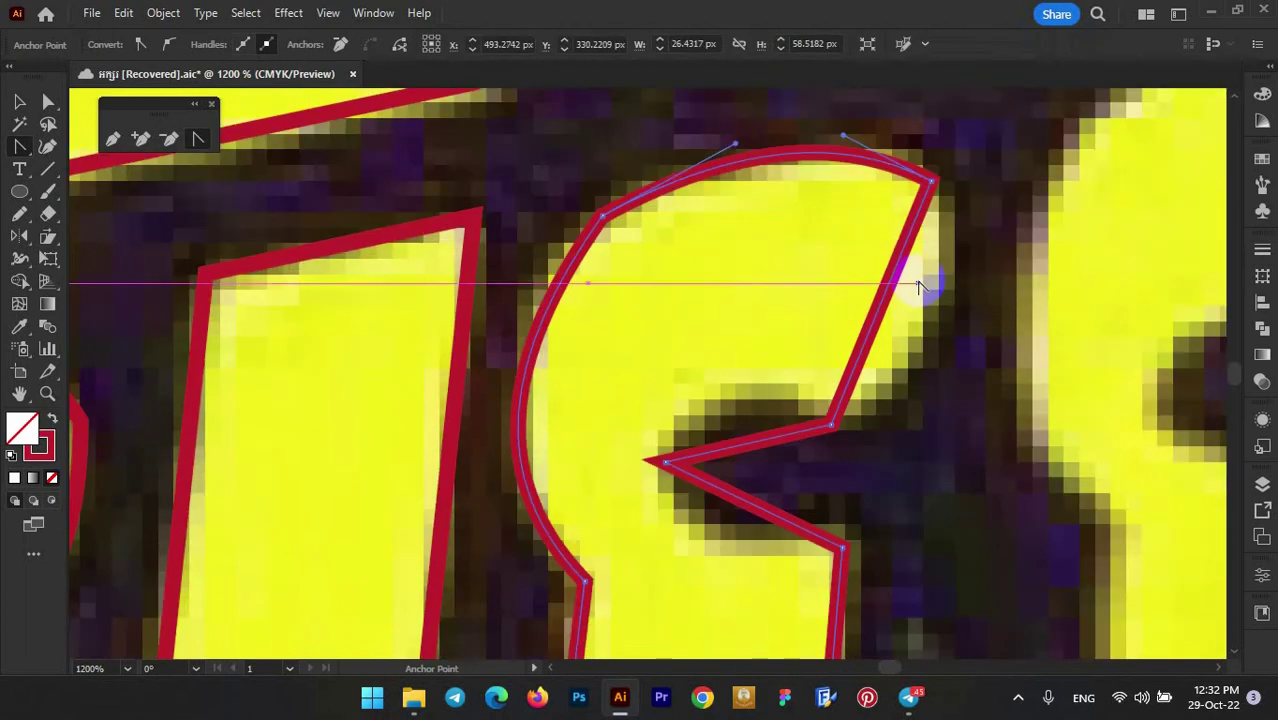
pyautogui.moveTo(928, 277); pyautogui.dragTo(928, 300)
pyautogui.scroll(-1, 841, 343)
pyautogui.moveTo(748, 392)
pyautogui.mouseDown()
pyautogui.moveTo(755, 375)
pyautogui.moveTo(662, 491)
pyautogui.mouseUp()
pyautogui.scroll(-1, 745, 385)
pyautogui.scroll(-5, 755, 385)
pyautogui.scroll(5, 705, 448)
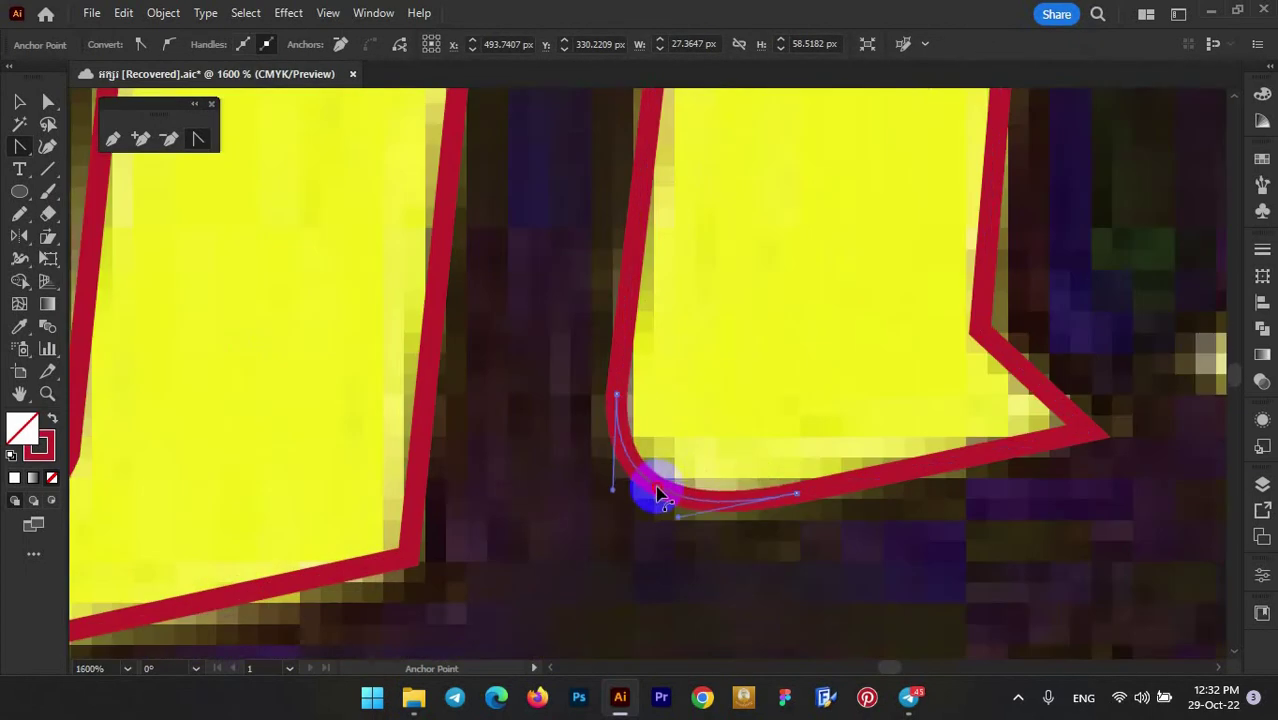
pyautogui.scroll(2, 690, 436)
pyautogui.scroll(-1, 907, 371)
pyautogui.scroll(-5, 757, 366)
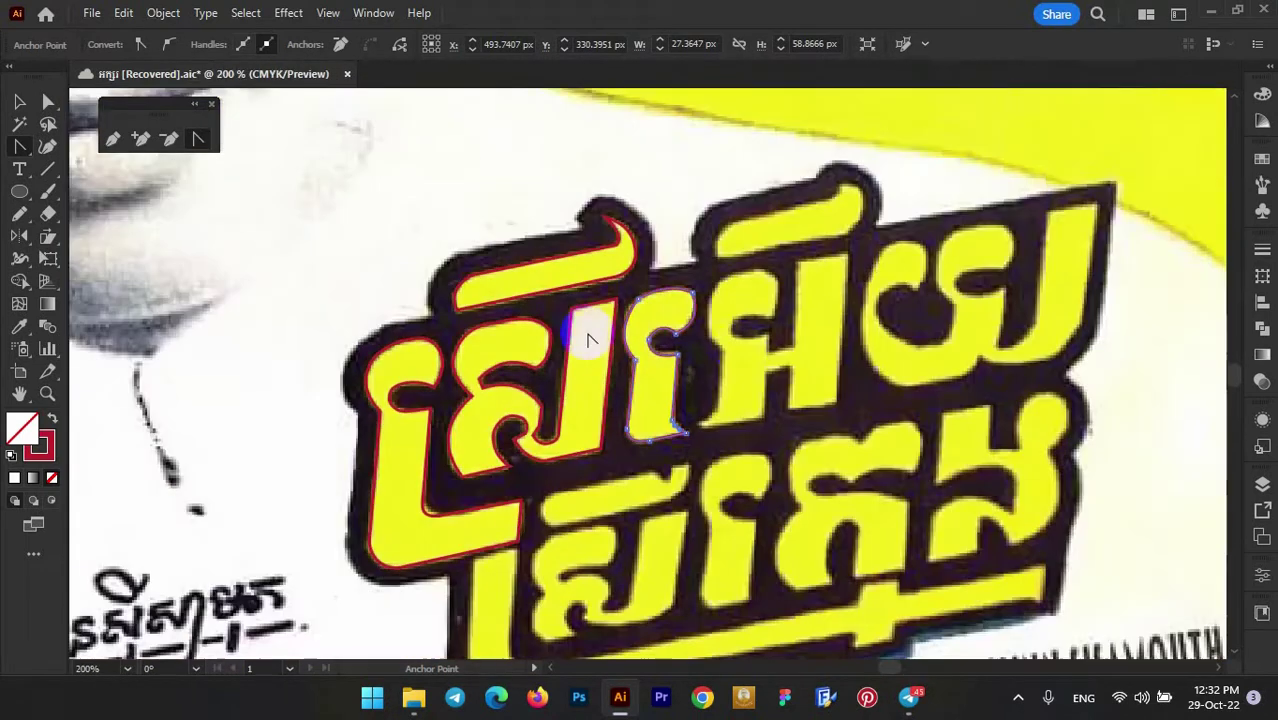
pyautogui.scroll(4, 585, 334)
# - Start the fourth letter's Pen outline along its left edge, bottom and right stroke
pyautogui.hscroll(-1, 420, 305)
pyautogui.press('p')
pyautogui.click(394, 483)
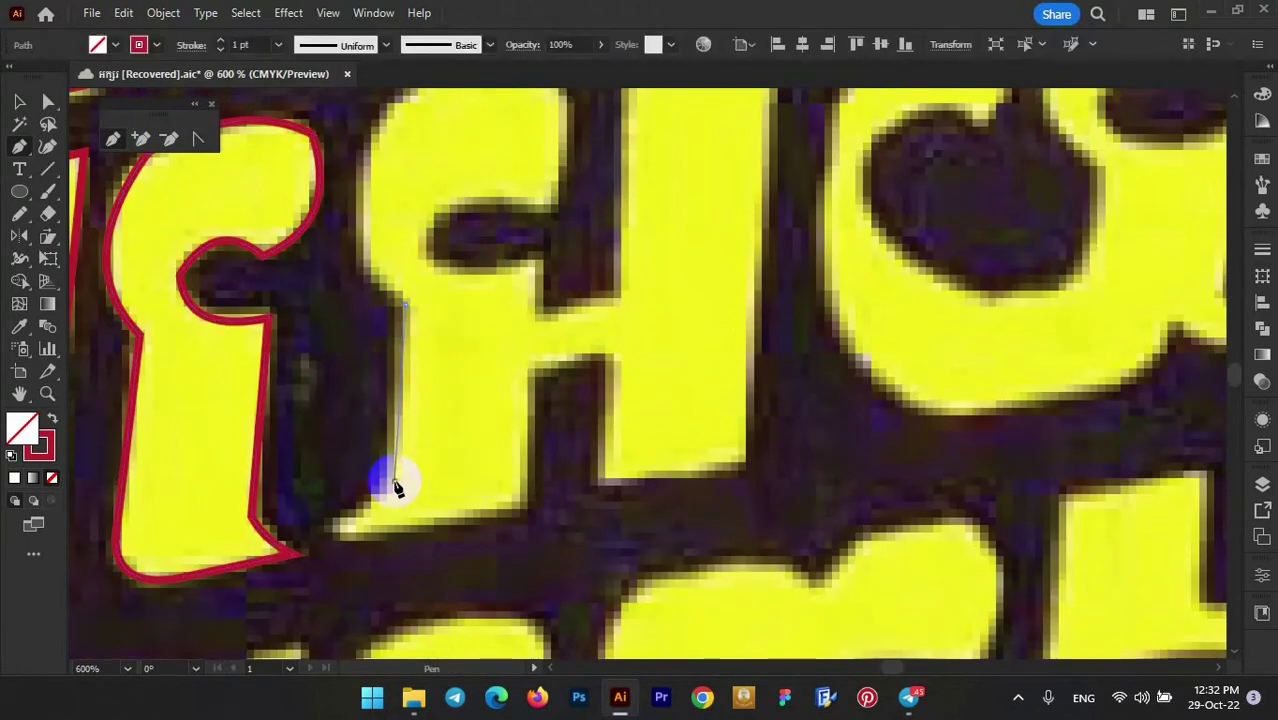
pyautogui.click(320, 528)
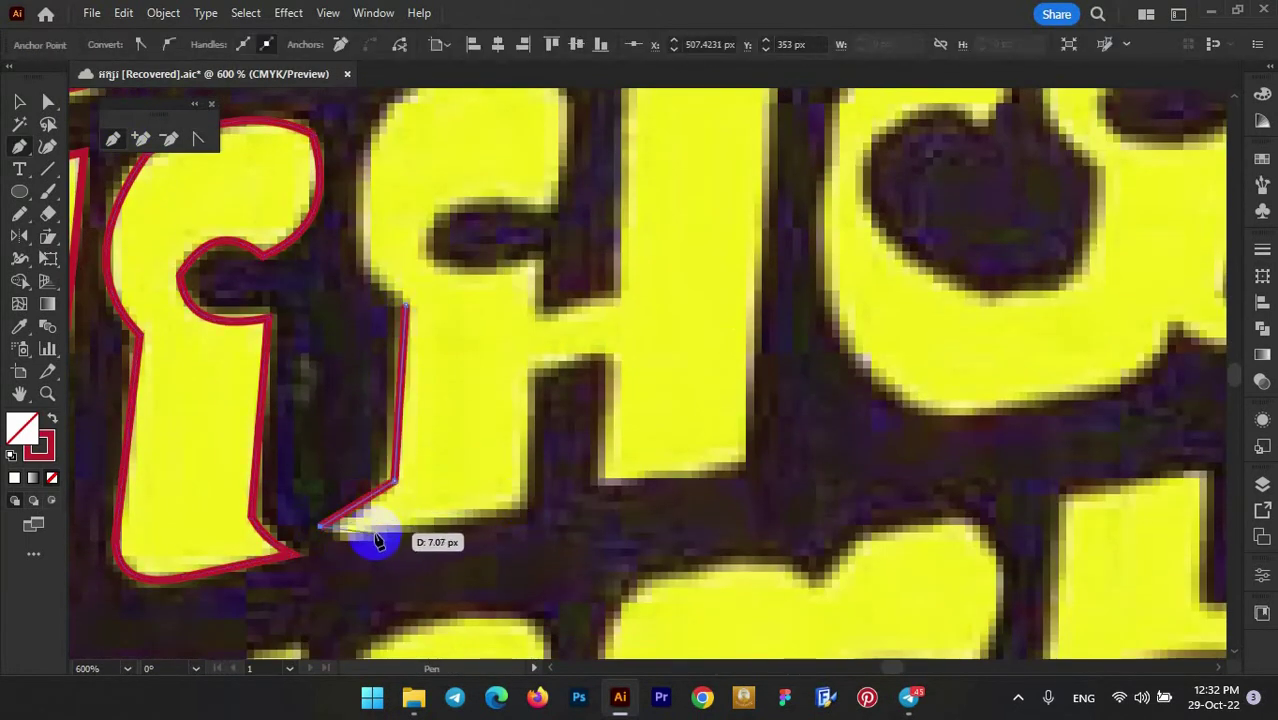
pyautogui.click(521, 512)
pyautogui.click(528, 283)
pyautogui.scroll(2, 510, 270)
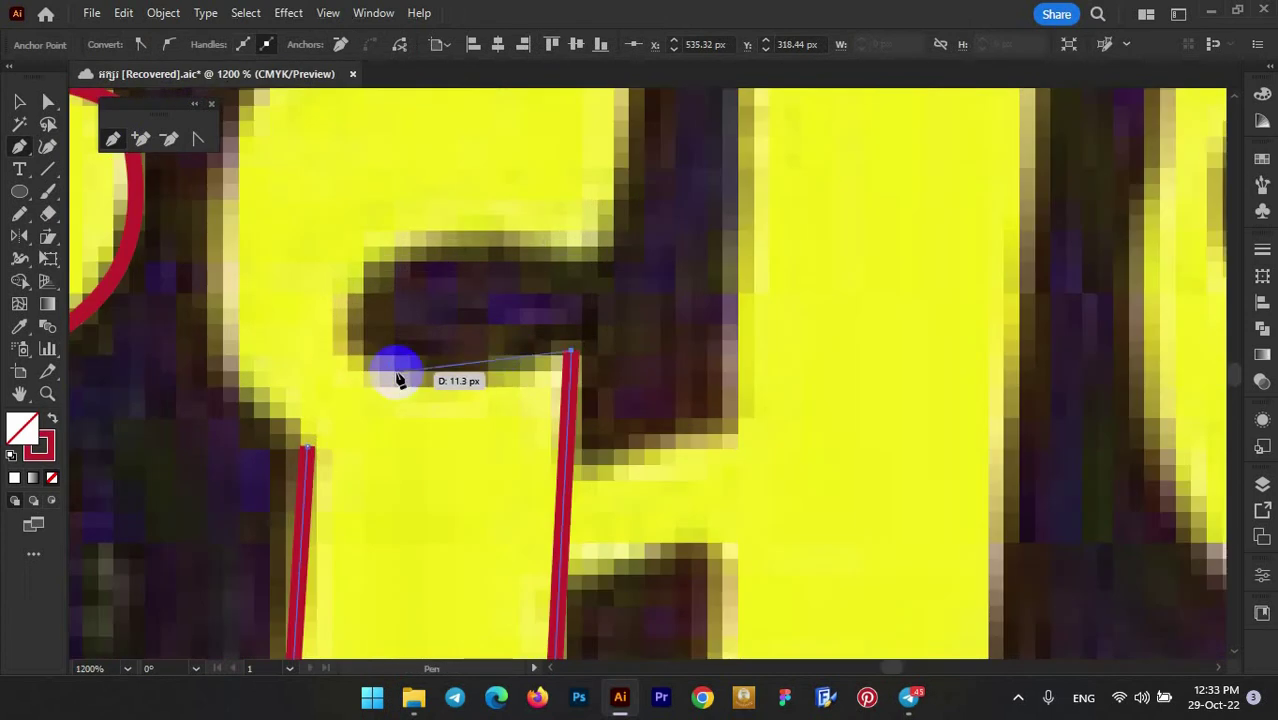
pyautogui.click(340, 338)
# - Trace the letter's notch and top-left corner, then close the outline at its start point
pyautogui.click(537, 248)
pyautogui.click(608, 277)
pyautogui.scroll(2, 590, 290)
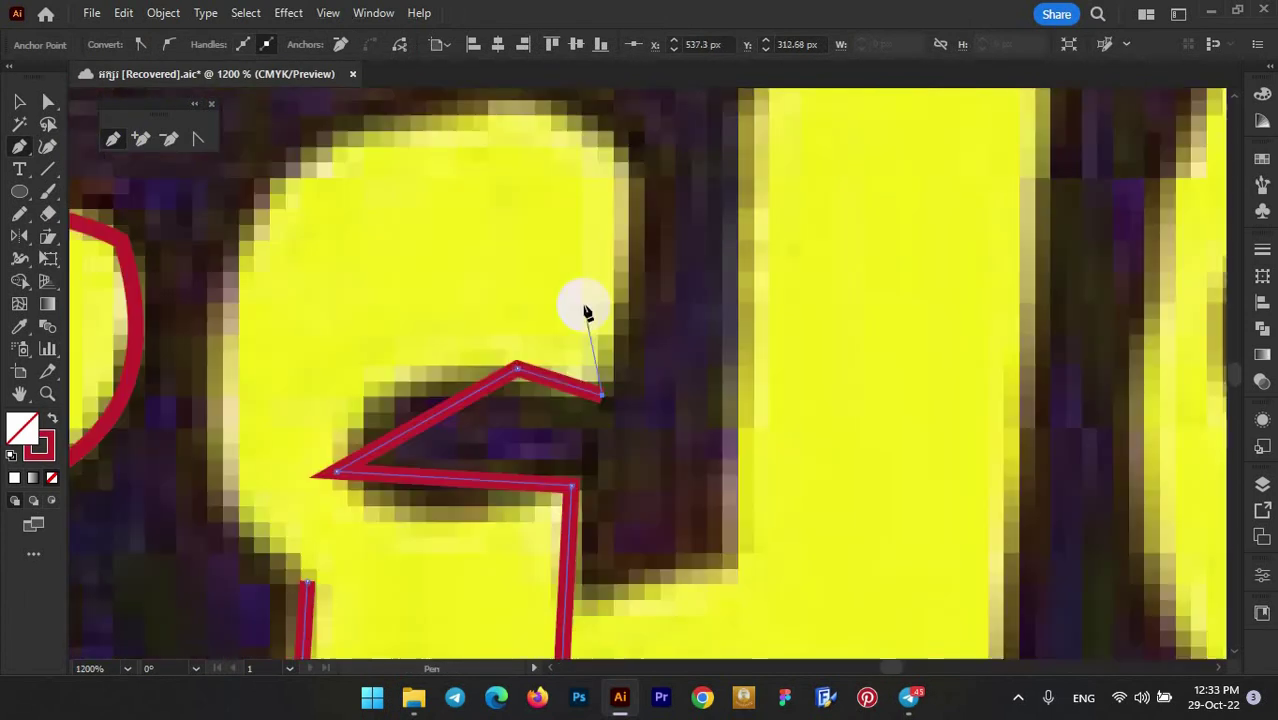
pyautogui.scroll(1, 585, 300)
pyautogui.click(633, 277)
pyautogui.click(303, 274)
pyautogui.scroll(-2, 290, 290)
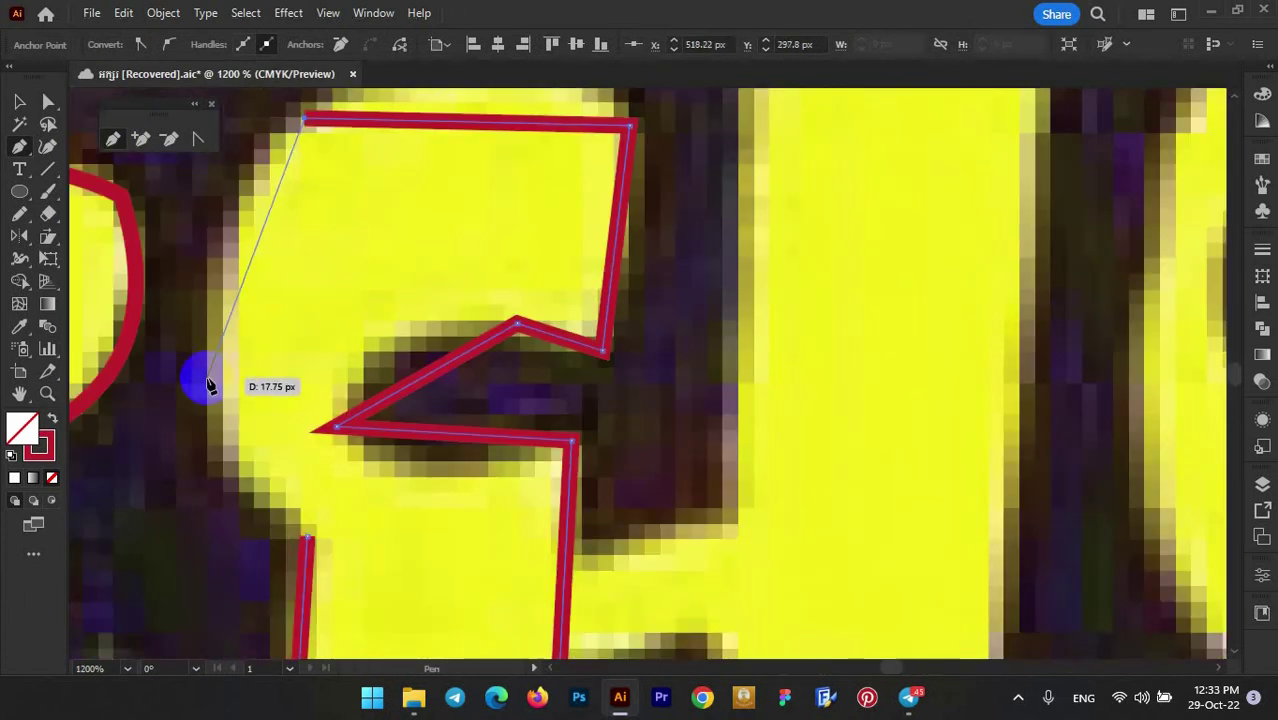
pyautogui.click(200, 385)
pyautogui.click(308, 531)
# - Bend the outline's top, left and notch edges into curves following the lettering
pyautogui.scroll(1, 280, 400)
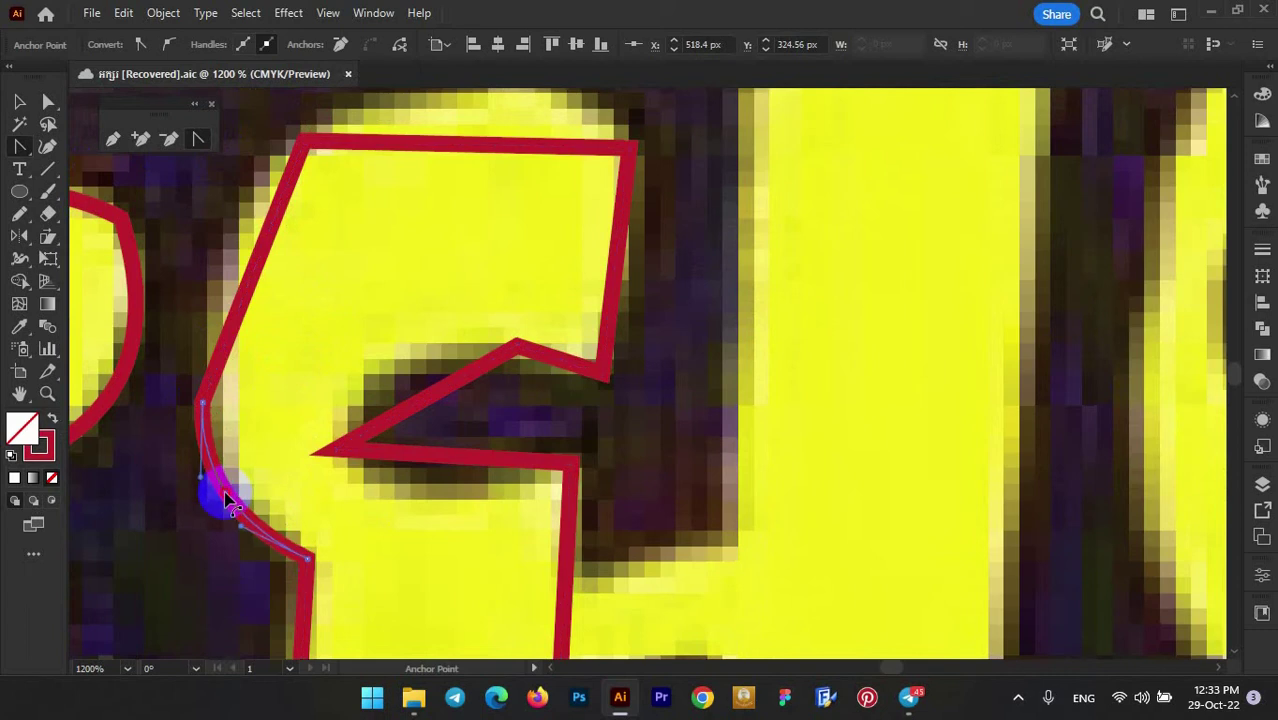
pyautogui.scroll(1, 222, 491)
pyautogui.moveTo(256, 320); pyautogui.dragTo(222, 279)
pyautogui.scroll(2, 222, 279)
pyautogui.moveTo(478, 333); pyautogui.dragTo(480, 258)
pyautogui.scroll(-2, 480, 258)
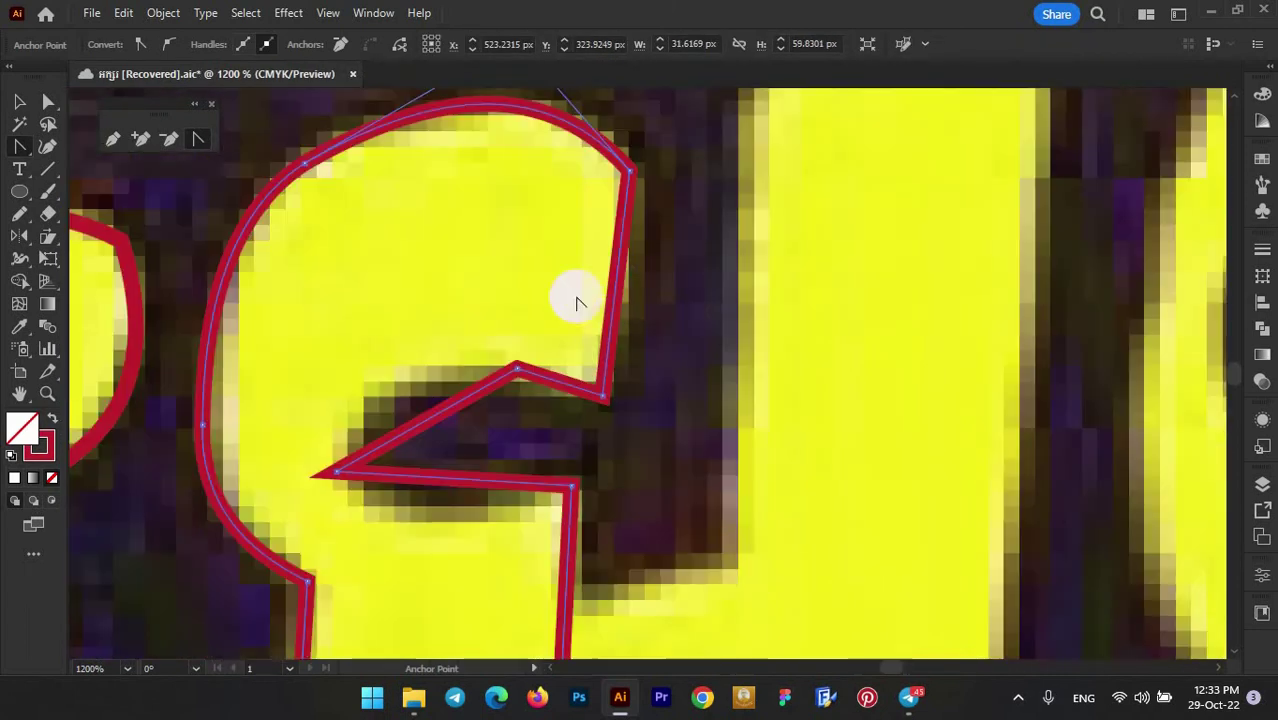
pyautogui.moveTo(580, 300); pyautogui.dragTo(640, 265)
pyautogui.moveTo(422, 414)
pyautogui.mouseDown()
pyautogui.moveTo(405, 390)
pyautogui.moveTo(434, 428)
pyautogui.mouseUp()
# - Curve the lower-left segment near the letter's corner
pyautogui.scroll(-1, 405, 390)
pyautogui.scroll(-3, 519, 400)
pyautogui.scroll(4, 316, 420)
pyautogui.scroll(1, 316, 420)
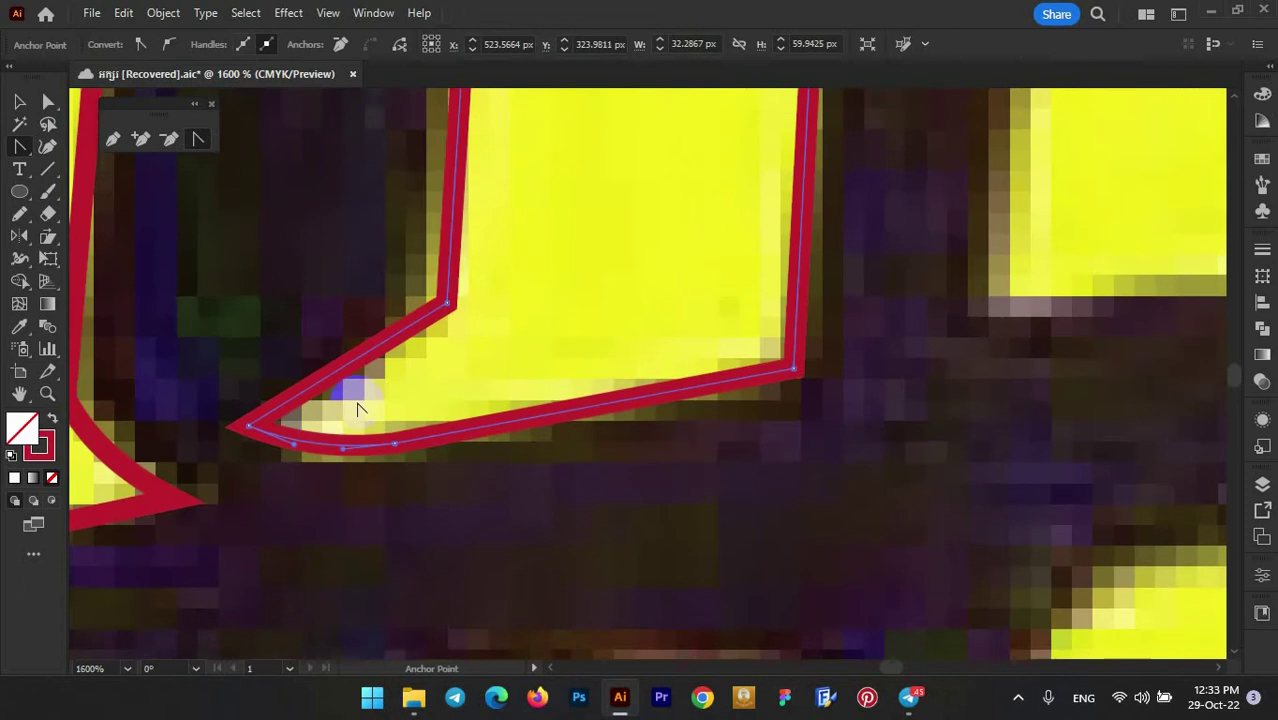
pyautogui.moveTo(357, 406); pyautogui.dragTo(365, 380)
pyautogui.scroll(-2, 450, 350)
pyautogui.scroll(1, 562, 318)
pyautogui.scroll(-2, 562, 318)
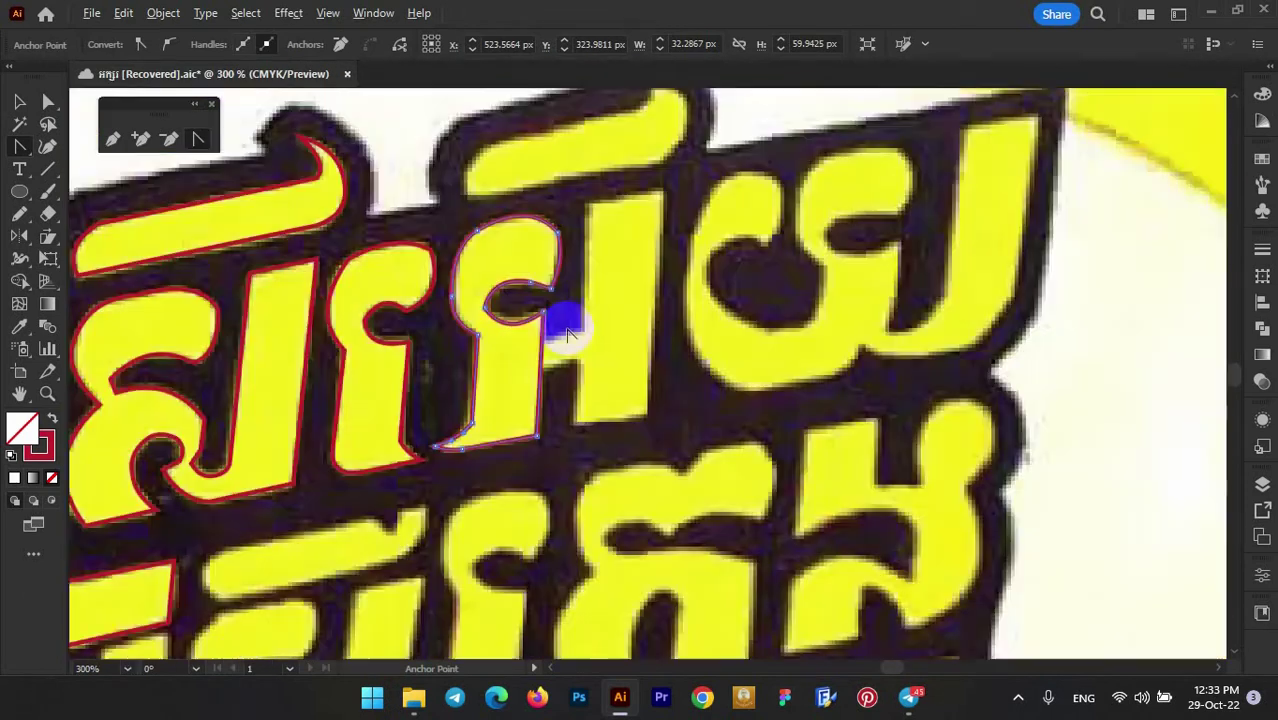
pyautogui.scroll(2, 559, 317)
# - Trace a closed straight-edged Pen outline around the tall vertical stroke
pyautogui.click(114, 136)
pyautogui.scroll(-3, 570, 305)
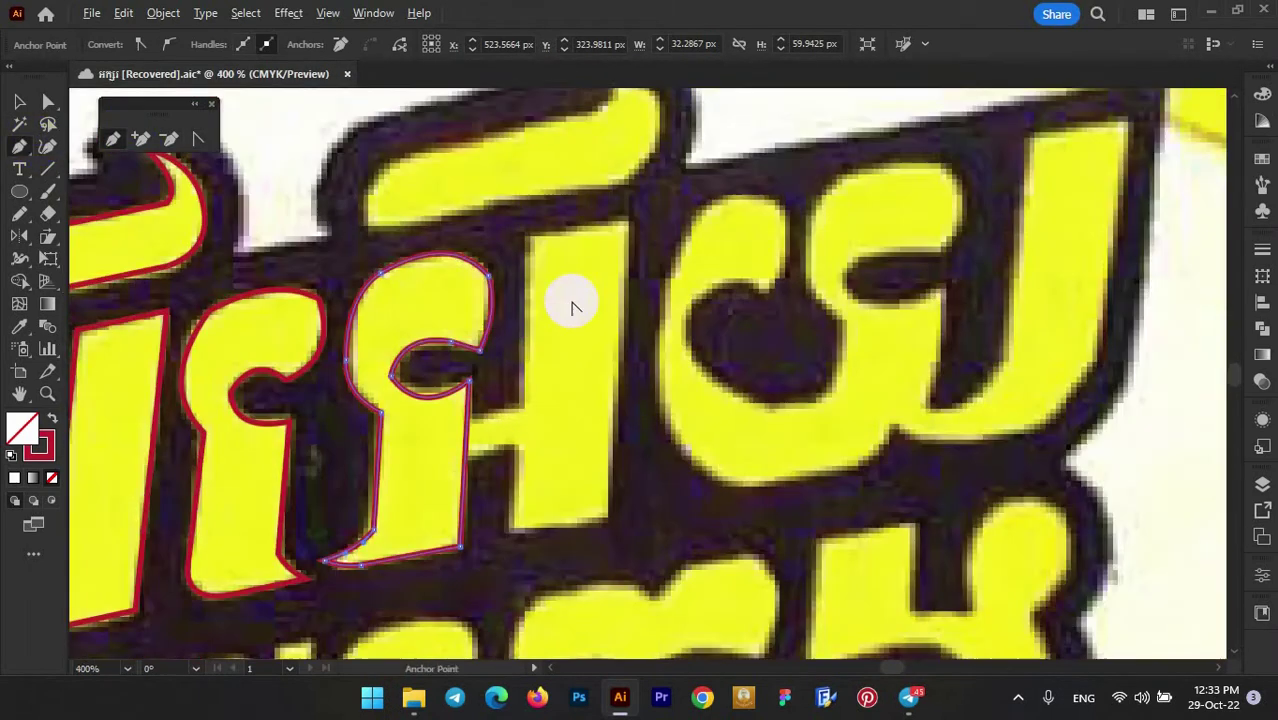
pyautogui.scroll(2, 570, 305)
pyautogui.click(506, 135)
pyautogui.click(486, 590)
pyautogui.click(484, 580)
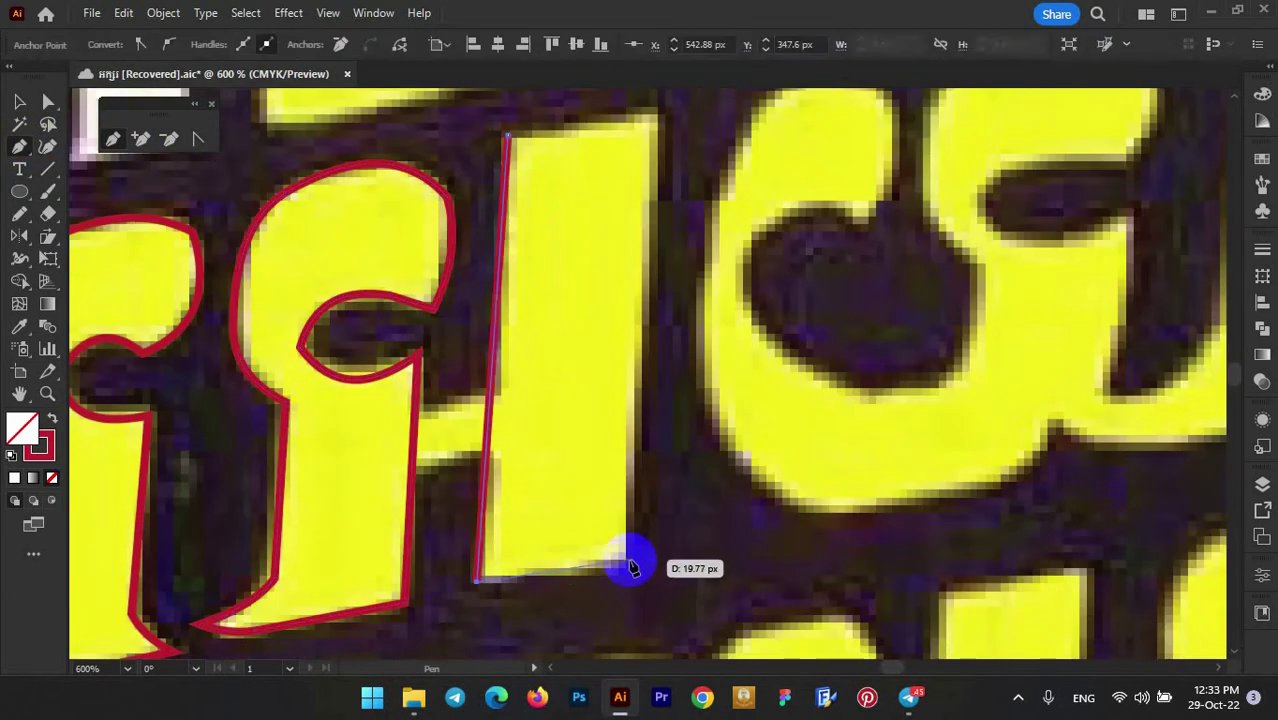
pyautogui.hotkey('ctrl', 'z')
pyautogui.click(485, 577)
pyautogui.click(628, 557)
pyautogui.click(655, 117)
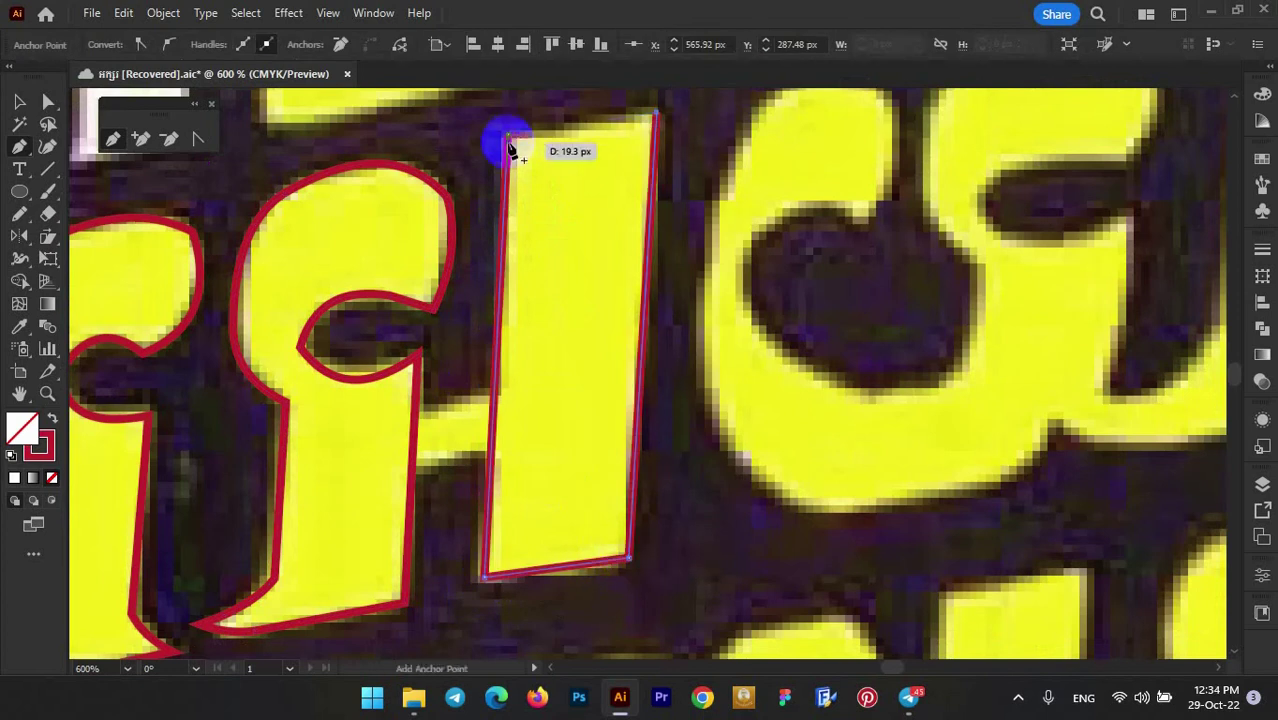
pyautogui.click(373, 483)
# - Outline the small crossbar as a closed four-corner path
pyautogui.click(542, 434)
pyautogui.click(513, 365)
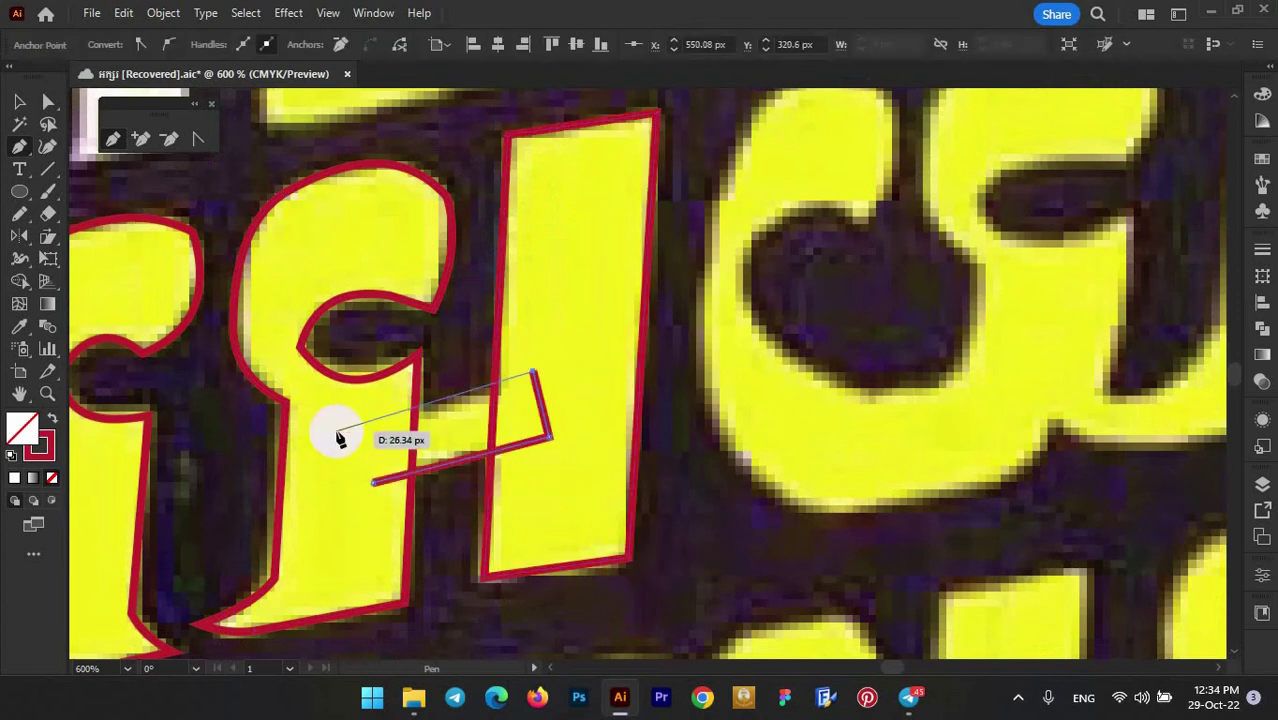
pyautogui.click(348, 422)
pyautogui.click(373, 483)
# - Trace the next letter's outer corners from its top around to the right stroke's bottom
pyautogui.scroll(-3, 551, 470)
pyautogui.scroll(2, 675, 450)
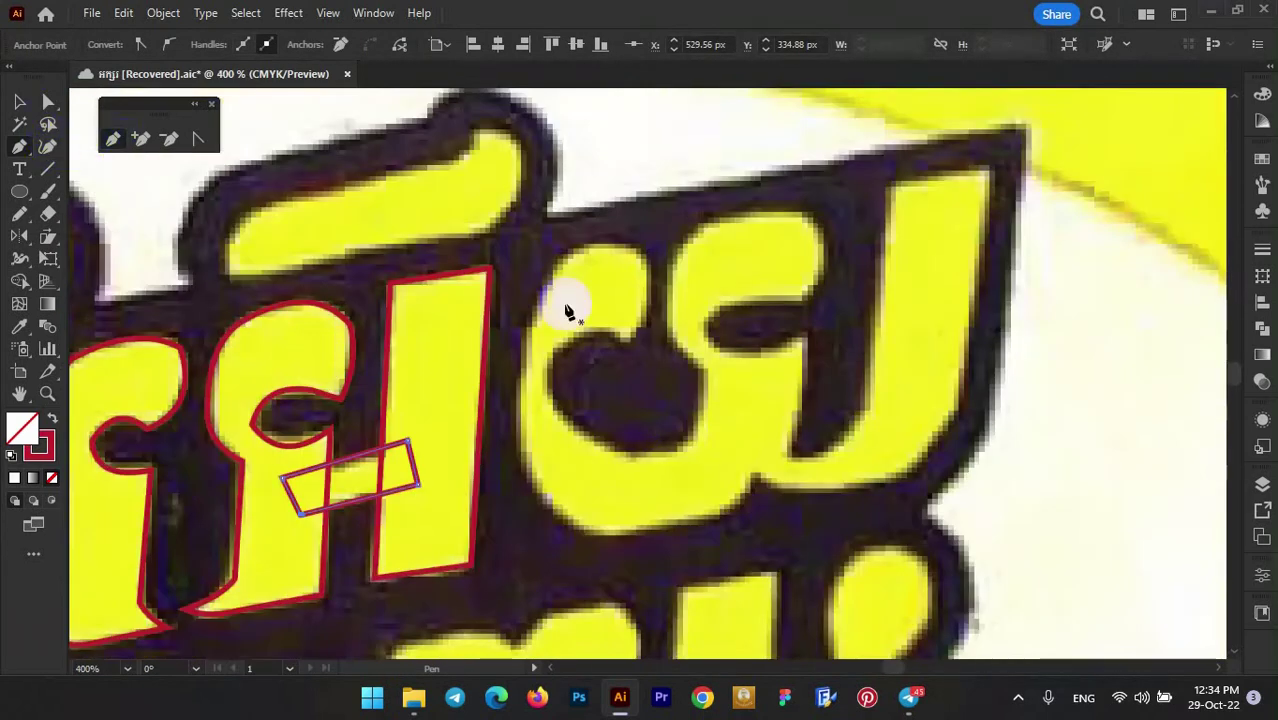
pyautogui.scroll(1, 565, 311)
pyautogui.click(606, 364)
pyautogui.click(625, 243)
pyautogui.click(518, 232)
pyautogui.click(450, 436)
pyautogui.scroll(-3, 577, 499)
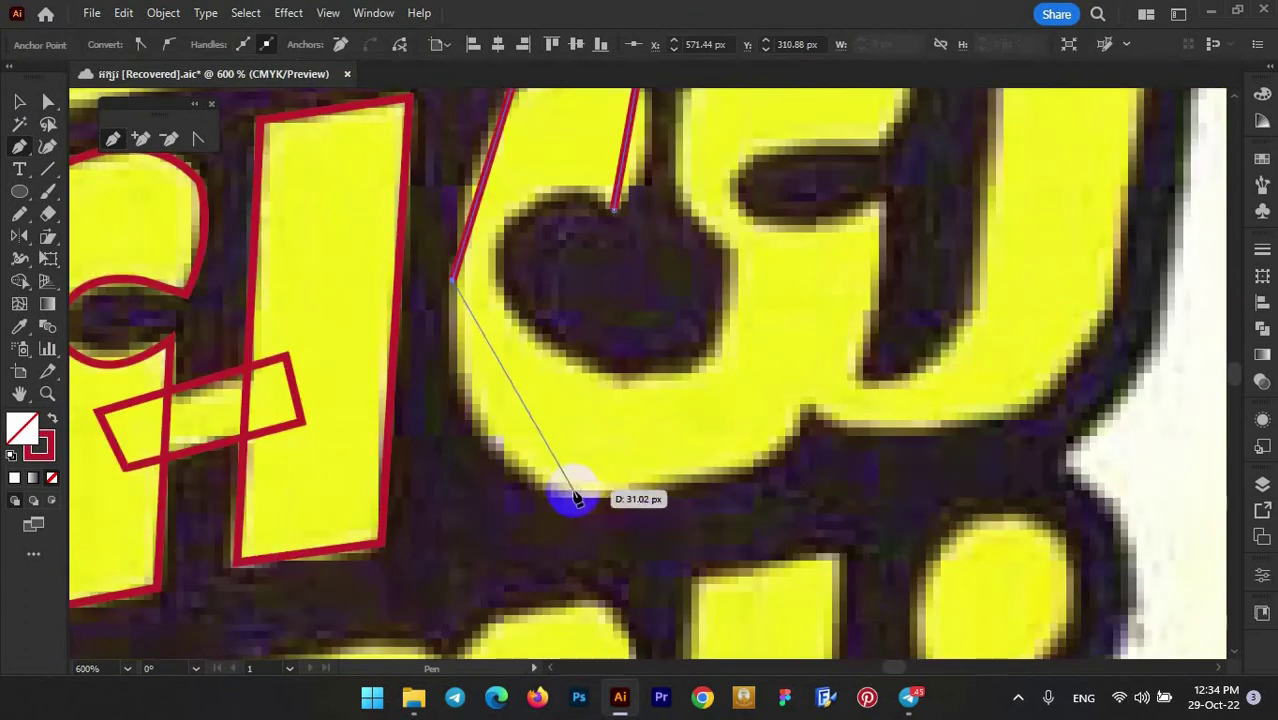
pyautogui.click(577, 494)
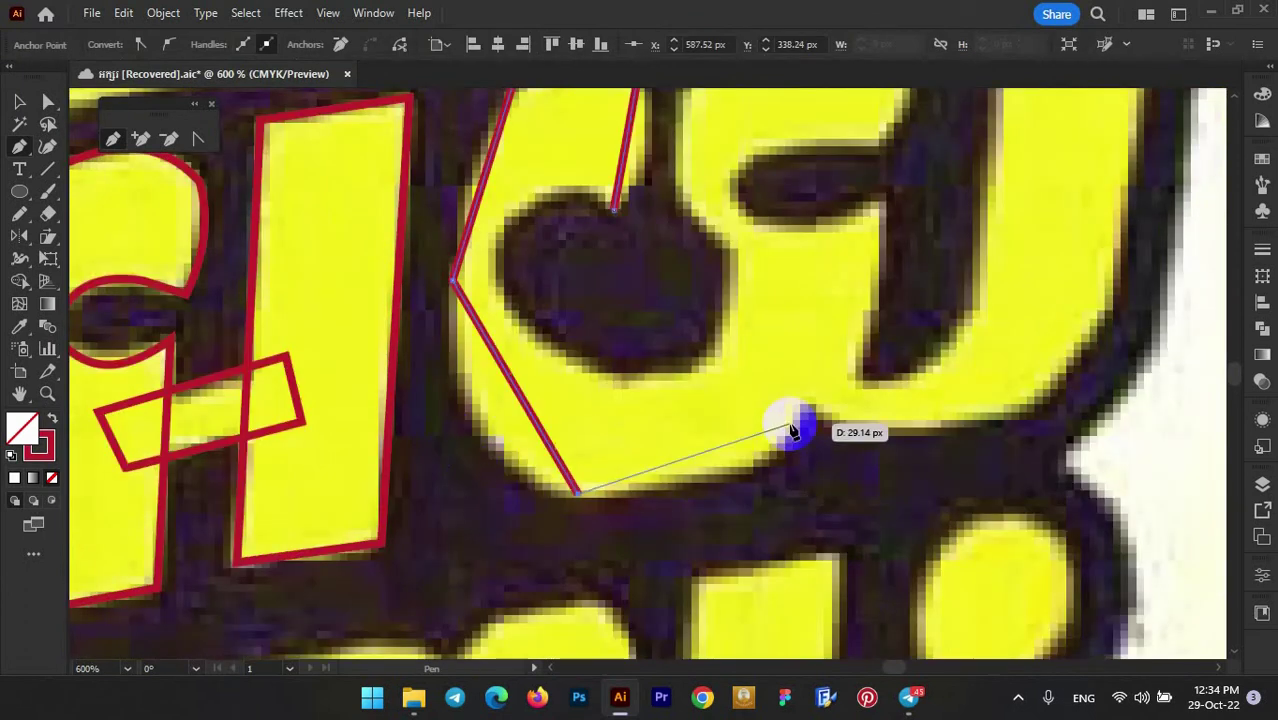
pyautogui.click(1104, 326)
pyautogui.scroll(4, 1104, 326)
pyautogui.click(1164, 248)
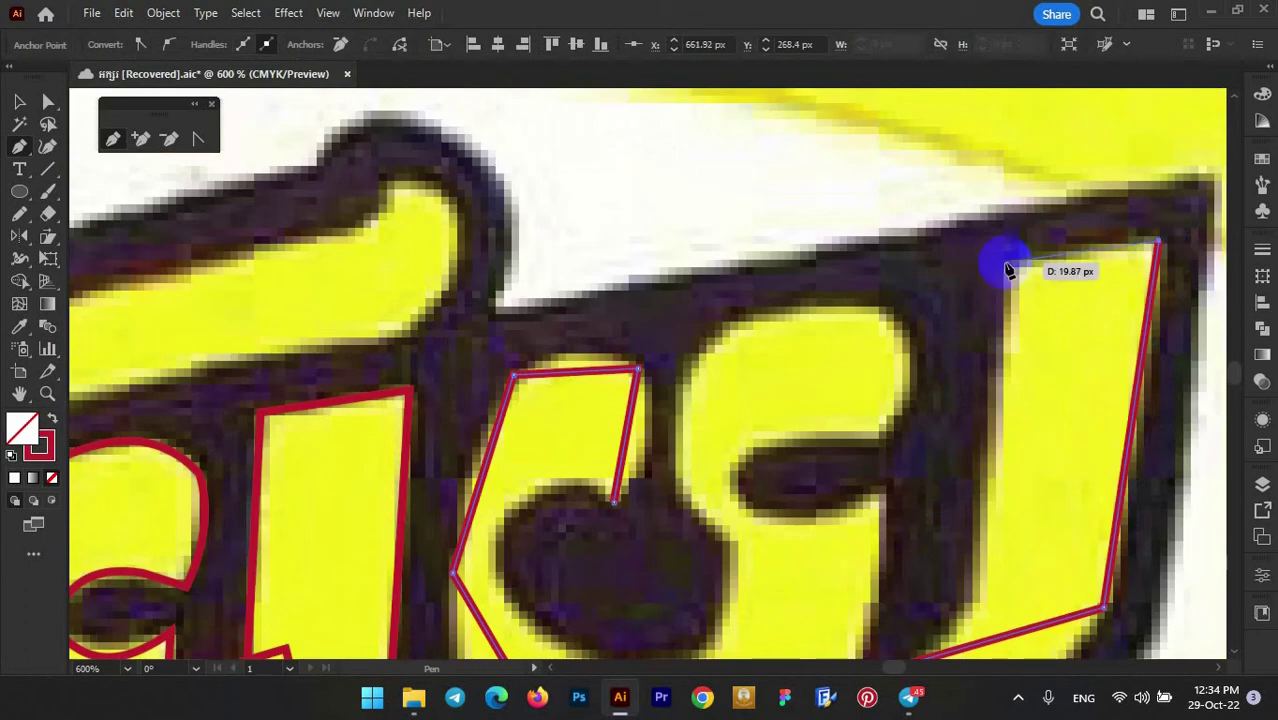
pyautogui.click(1004, 265)
pyautogui.scroll(-2, 1004, 265)
pyautogui.click(975, 443)
# - Finish the letter outline through its notch and around the dark counter, closing the path
pyautogui.click(848, 512)
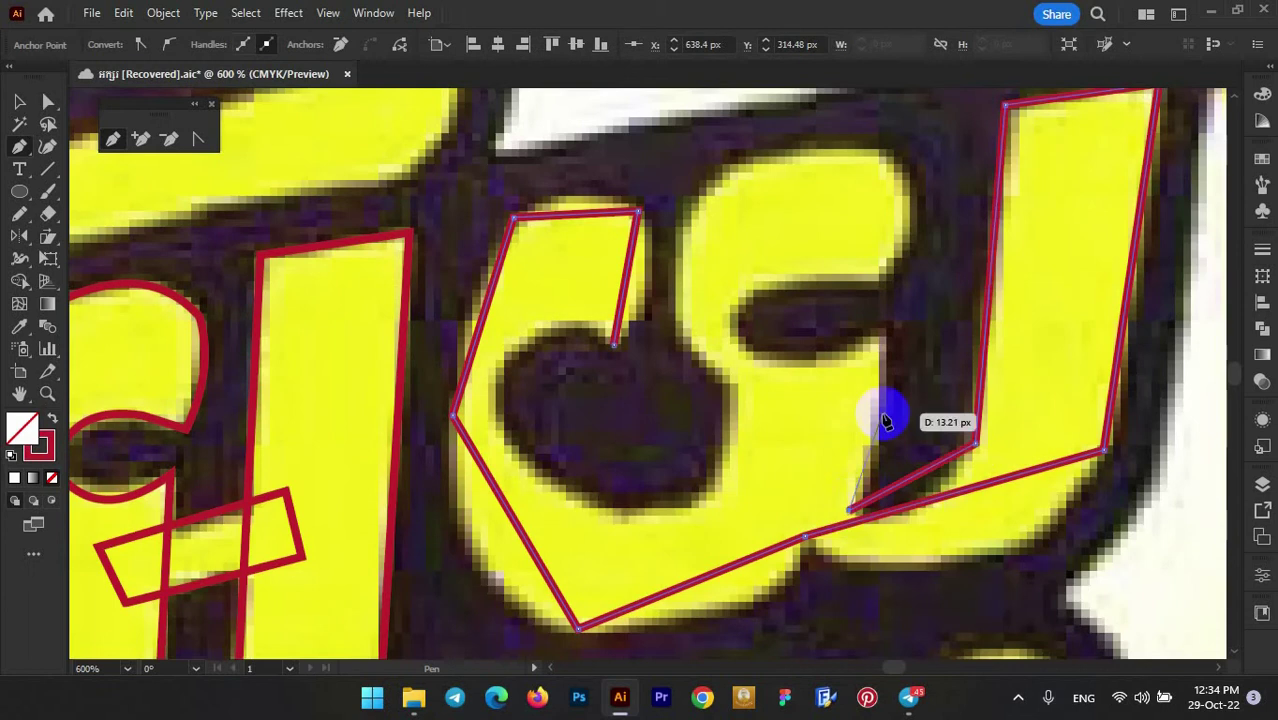
pyautogui.click(888, 330)
pyautogui.click(727, 319)
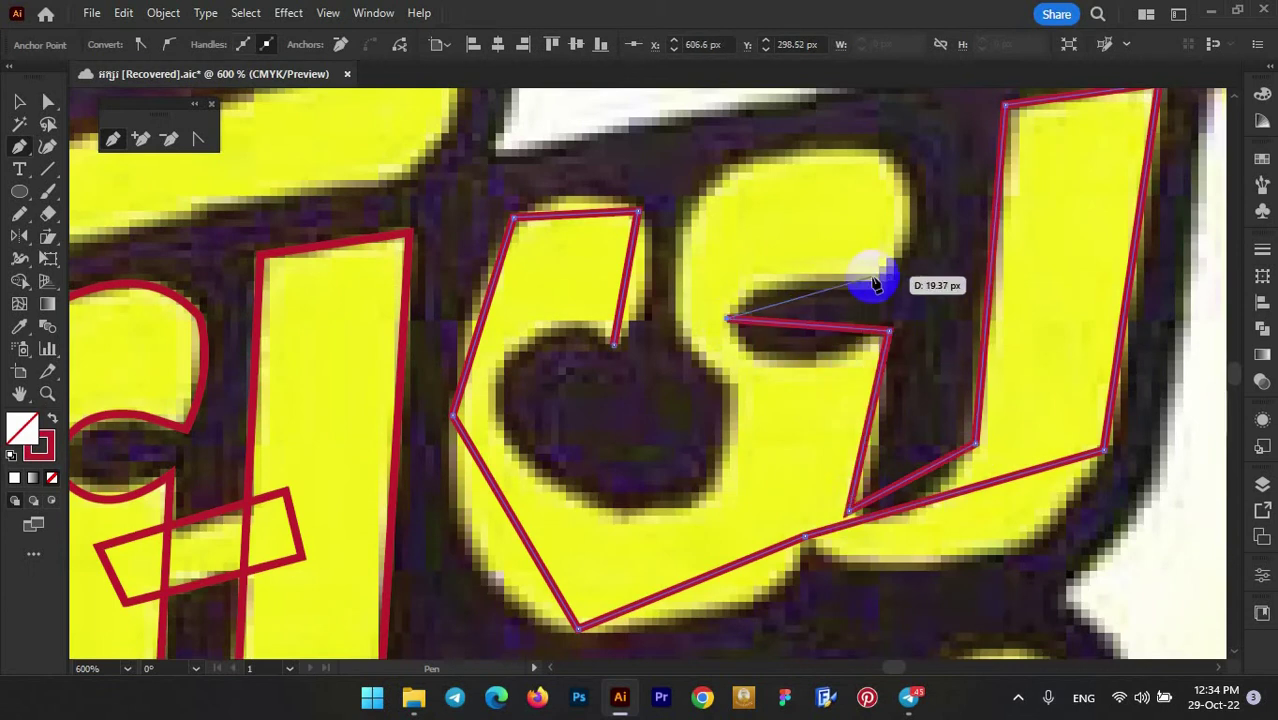
pyautogui.click(852, 272)
pyautogui.click(887, 282)
pyautogui.scroll(2, 887, 282)
pyautogui.click(887, 268)
pyautogui.click(719, 283)
pyautogui.click(675, 434)
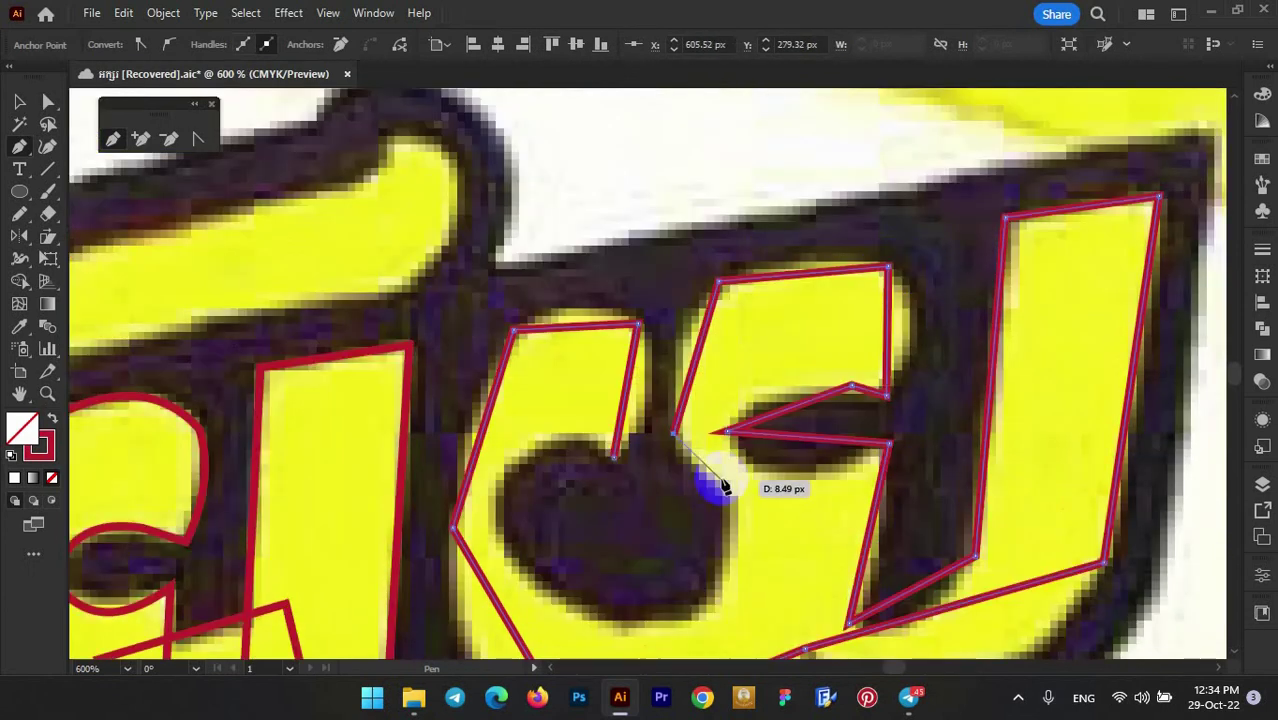
pyautogui.click(735, 495)
pyautogui.scroll(-2, 713, 513)
pyautogui.click(525, 468)
pyautogui.click(497, 367)
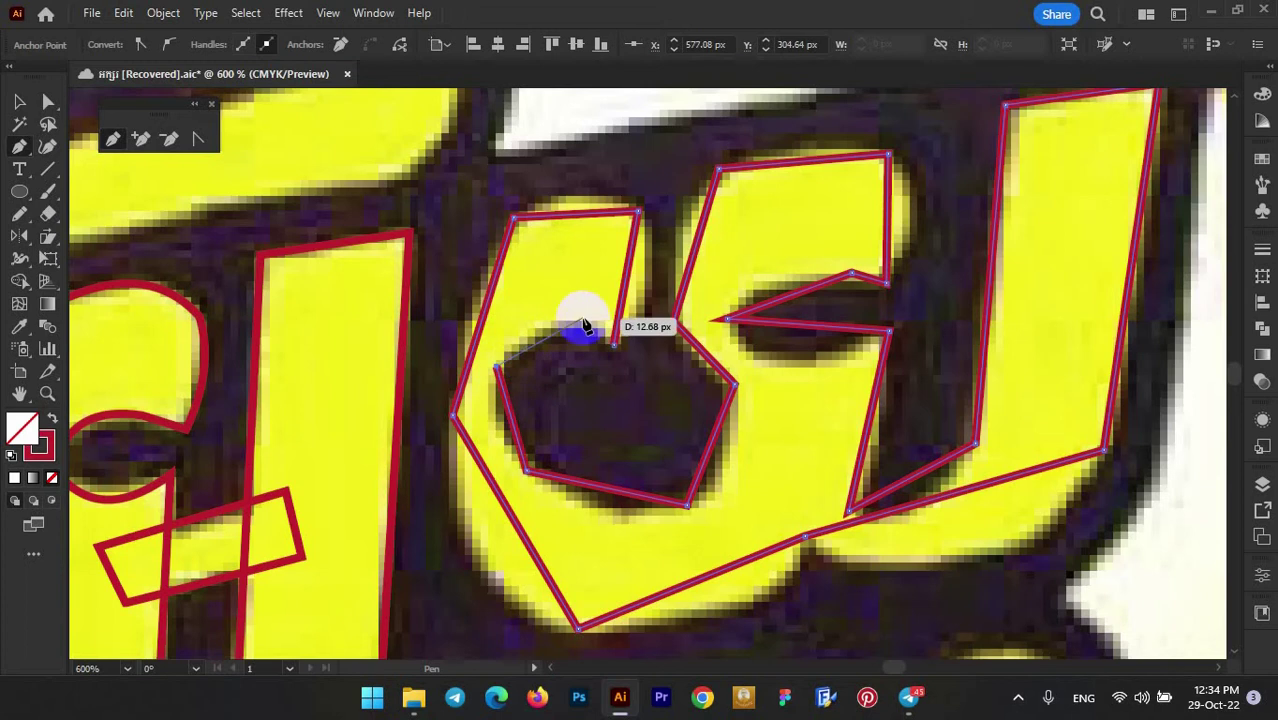
pyautogui.click(641, 368)
pyautogui.click(198, 138)
pyautogui.hotkey('ctrl', '+')
pyautogui.hotkey('ctrl', '+')
# - Bend the letter's right, lower-left, top-right and bottom edges into curves
pyautogui.moveTo(650, 365)
pyautogui.mouseDown()
pyautogui.moveTo(699, 365)
pyautogui.moveTo(560, 243)
pyautogui.mouseUp()
pyautogui.hotkey('ctrl', '-')
pyautogui.hotkey('ctrl', '-')
pyautogui.moveTo(371, 328)
pyautogui.mouseDown()
pyautogui.moveTo(322, 342)
pyautogui.moveTo(314, 422)
pyautogui.mouseUp()
pyautogui.scroll(-3, 379, 355)
pyautogui.hotkey('ctrl', '+')
pyautogui.hscroll(5, 314, 422)
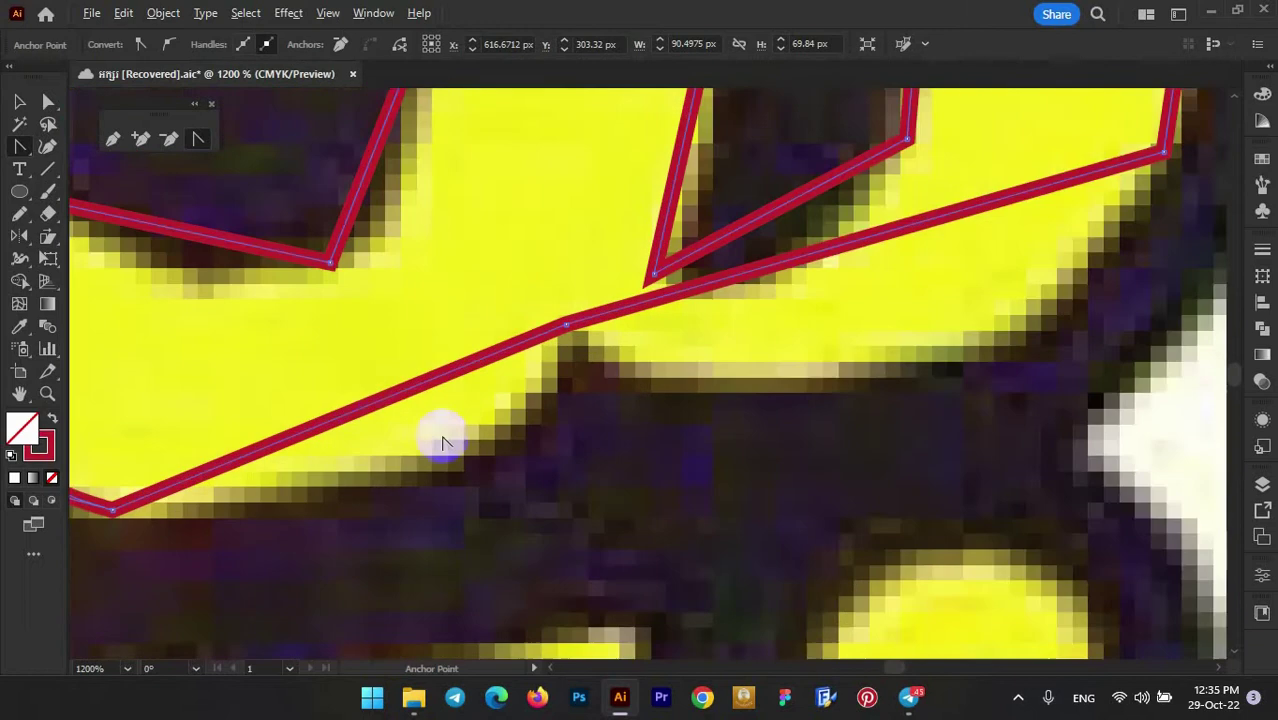
pyautogui.moveTo(430, 385)
pyautogui.mouseDown()
pyautogui.moveTo(403, 470)
pyautogui.moveTo(442, 457)
pyautogui.mouseUp()
pyautogui.moveTo(899, 232)
pyautogui.mouseDown()
pyautogui.moveTo(920, 372)
pyautogui.moveTo(843, 342)
pyautogui.mouseUp()
pyautogui.hotkey('ctrl', '-')
pyautogui.hotkey('ctrl', '+')
pyautogui.hotkey('ctrl', '+')
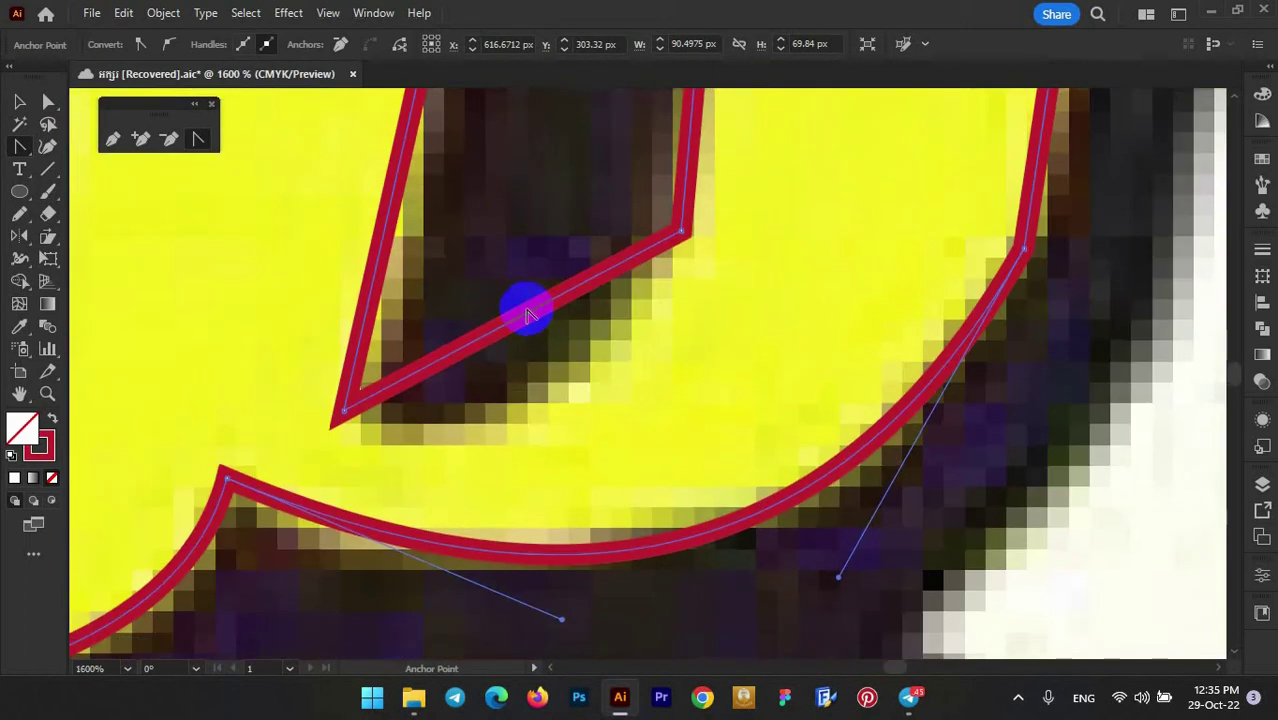
pyautogui.moveTo(521, 313)
pyautogui.mouseDown()
pyautogui.moveTo(557, 393)
pyautogui.moveTo(542, 385)
pyautogui.mouseUp()
pyautogui.hotkey('ctrl', '-')
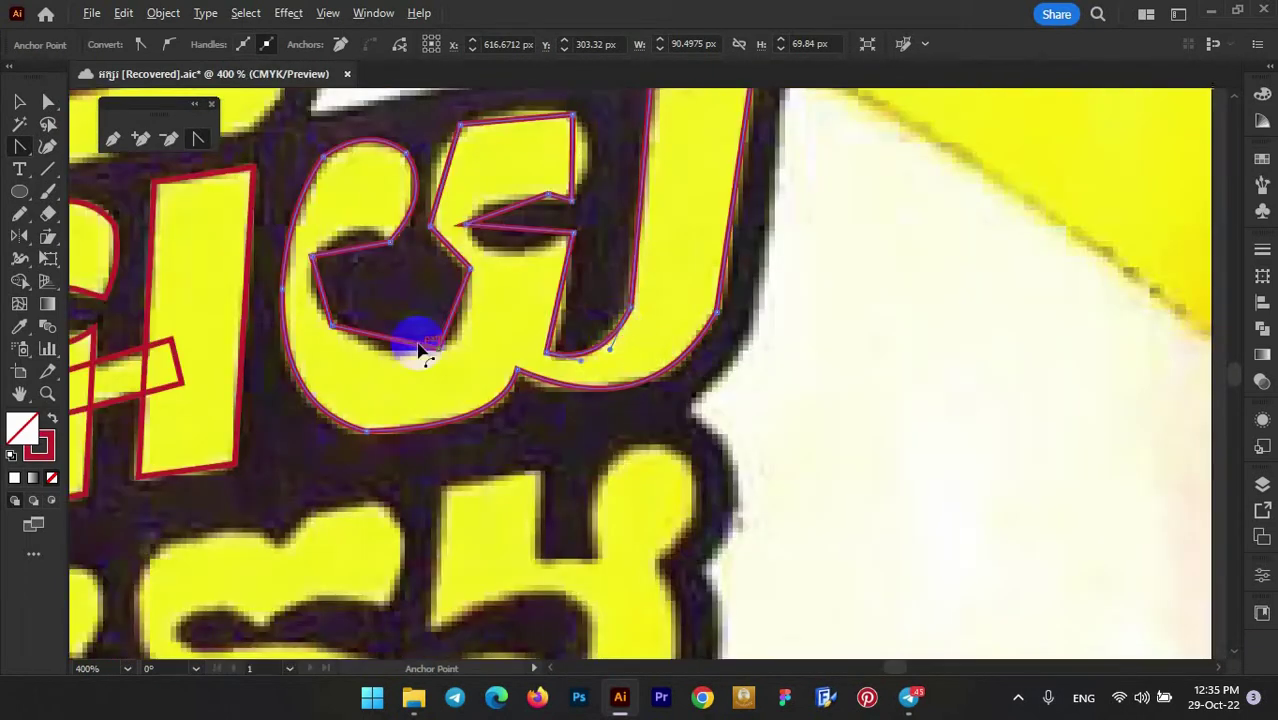
pyautogui.hotkey('ctrl', '+')
pyautogui.hotkey('ctrl', '+')
pyautogui.hotkey('ctrl', '-')
pyautogui.hotkey('ctrl', '+')
# - Round the counter's bottom, left side and top into an arch, and curve the notch and top segments
pyautogui.moveTo(627, 356); pyautogui.dragTo(684, 415)
pyautogui.hotkey('ctrl', '-')
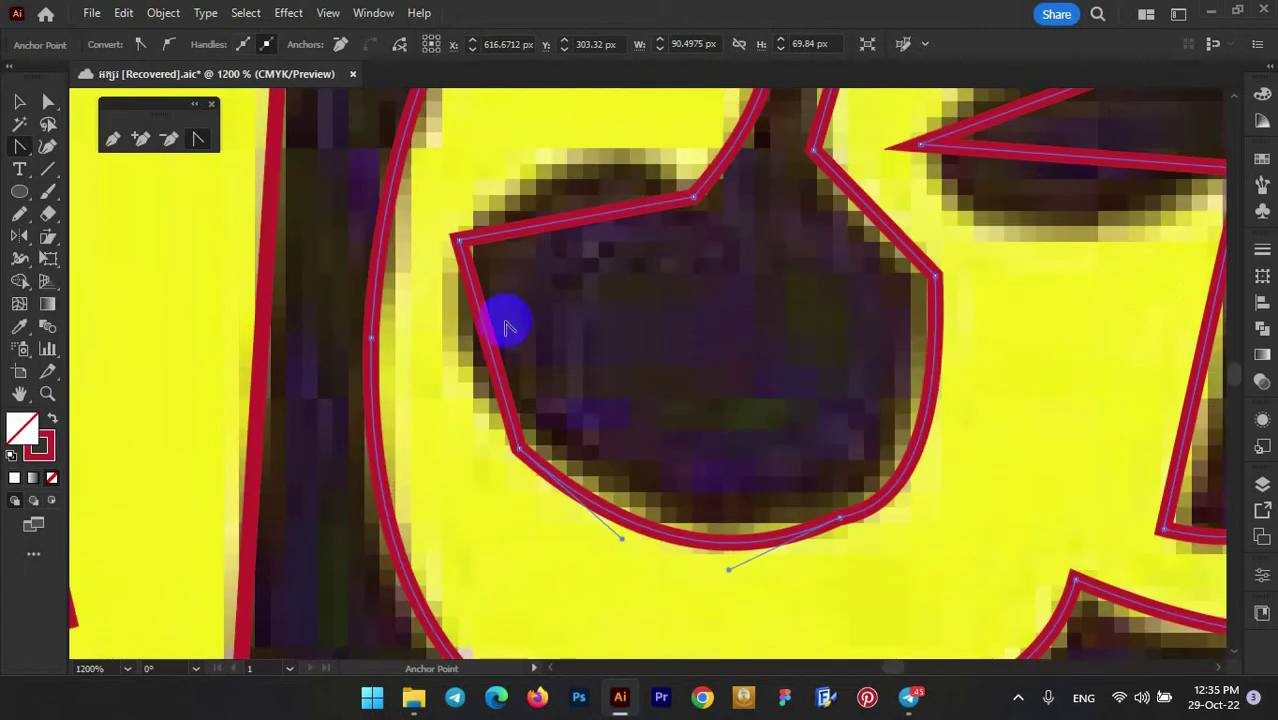
pyautogui.moveTo(507, 319)
pyautogui.mouseDown()
pyautogui.moveTo(460, 352)
pyautogui.moveTo(414, 300)
pyautogui.mouseUp()
pyautogui.hotkey('ctrl', '+')
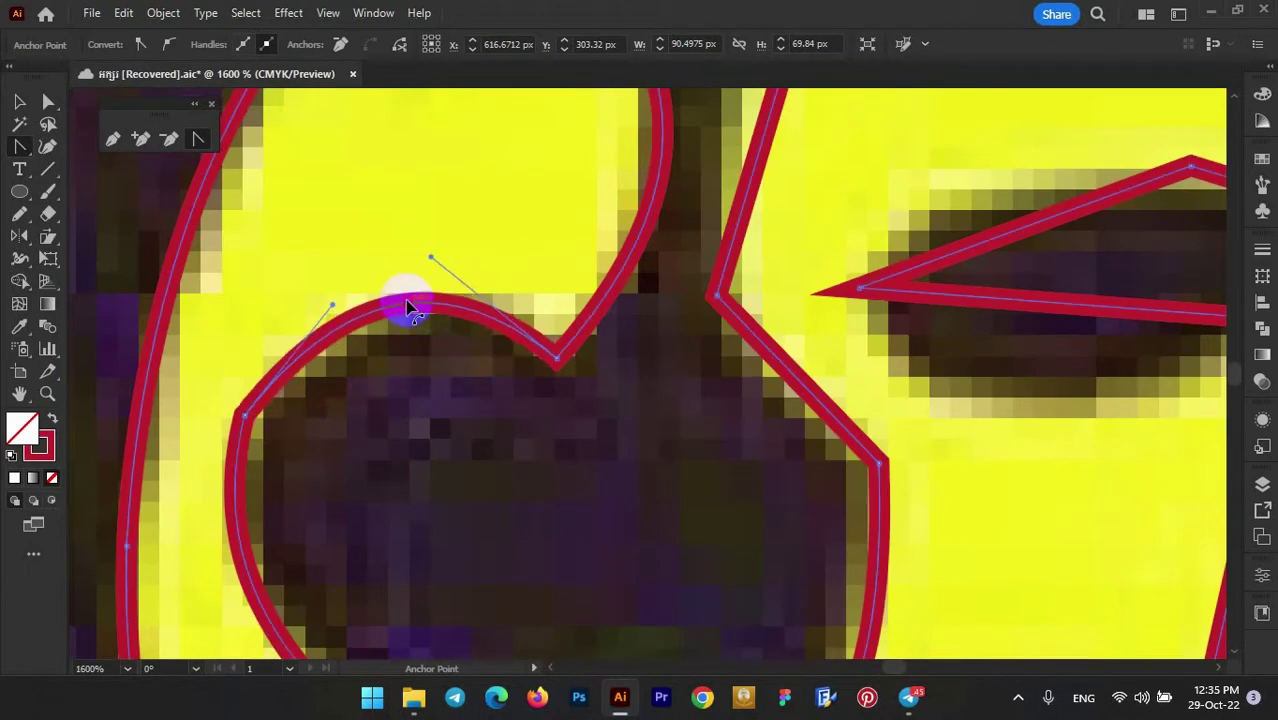
pyautogui.hotkey('ctrl', '-')
pyautogui.hotkey('ctrl', '+')
pyautogui.moveTo(599, 348); pyautogui.dragTo(592, 418)
pyautogui.moveTo(580, 282); pyautogui.dragTo(543, 251)
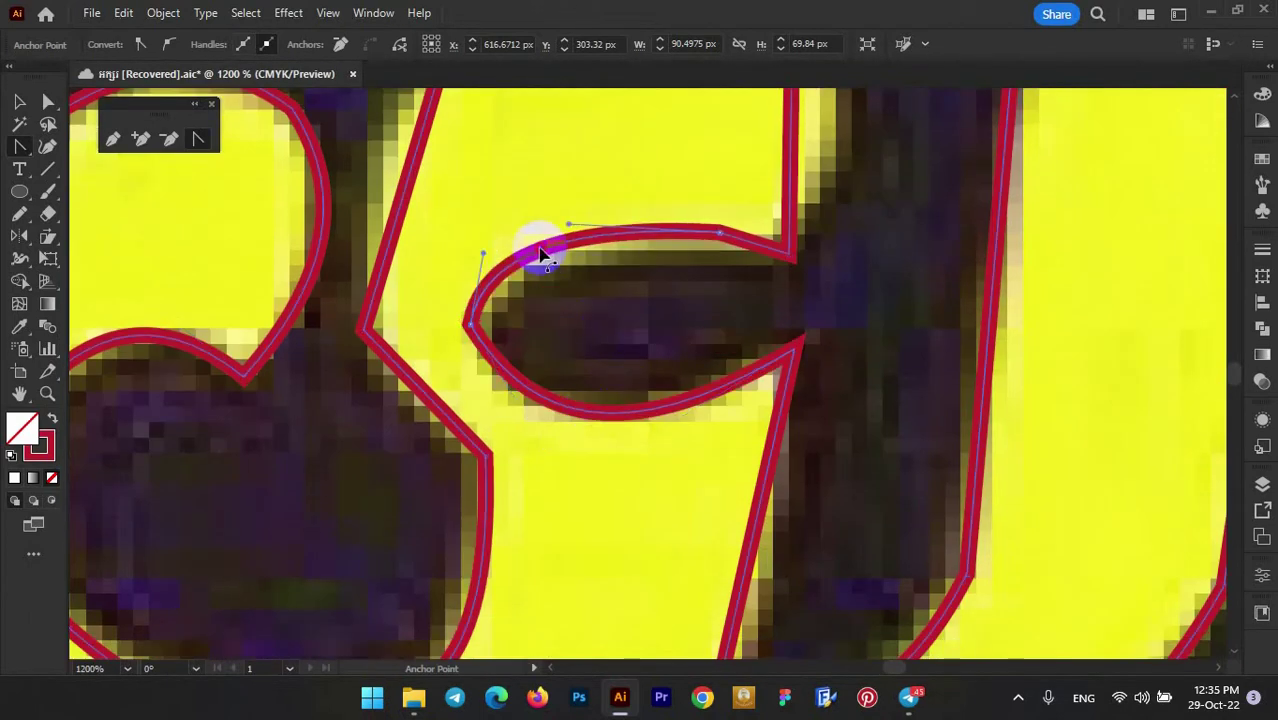
pyautogui.scroll(3, 600, 251)
pyautogui.moveTo(785, 300); pyautogui.dragTo(847, 308)
pyautogui.moveTo(615, 205); pyautogui.dragTo(608, 188)
pyautogui.scroll(-3, 394, 363)
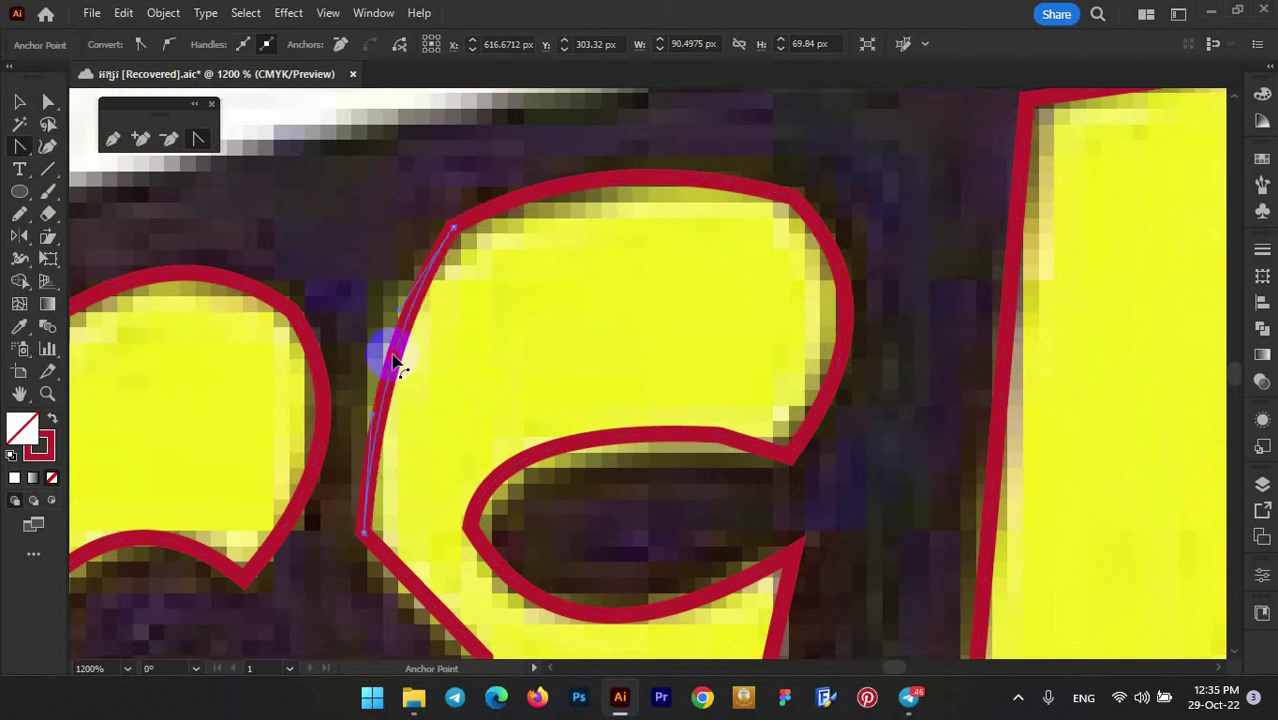
pyautogui.scroll(-3, 550, 334)
pyautogui.scroll(3, 479, 377)
pyautogui.scroll(-3, 652, 370)
pyautogui.scroll(-2, 652, 370)
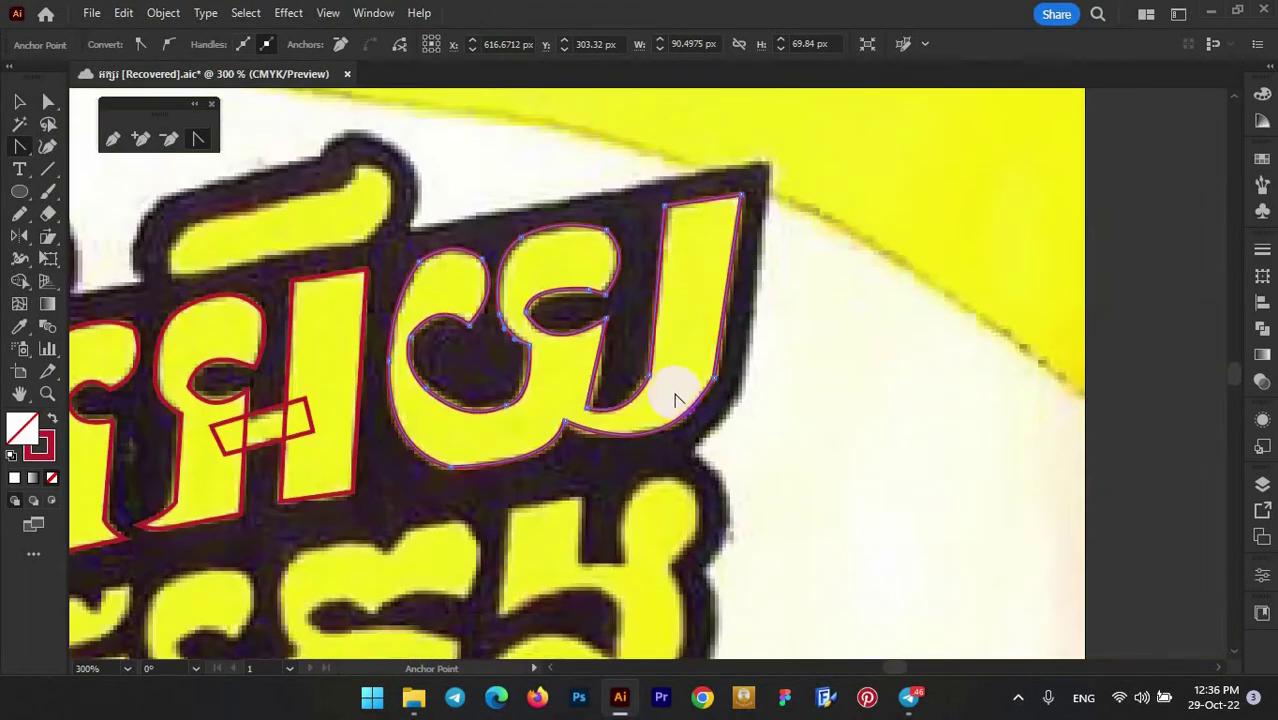
pyautogui.scroll(-3, 673, 393)
pyautogui.scroll(3, 399, 277)
# - Pull the long top stroke's curved left end rightward by its anchors
pyautogui.press('v')
pyautogui.scroll(-3, 457, 375)
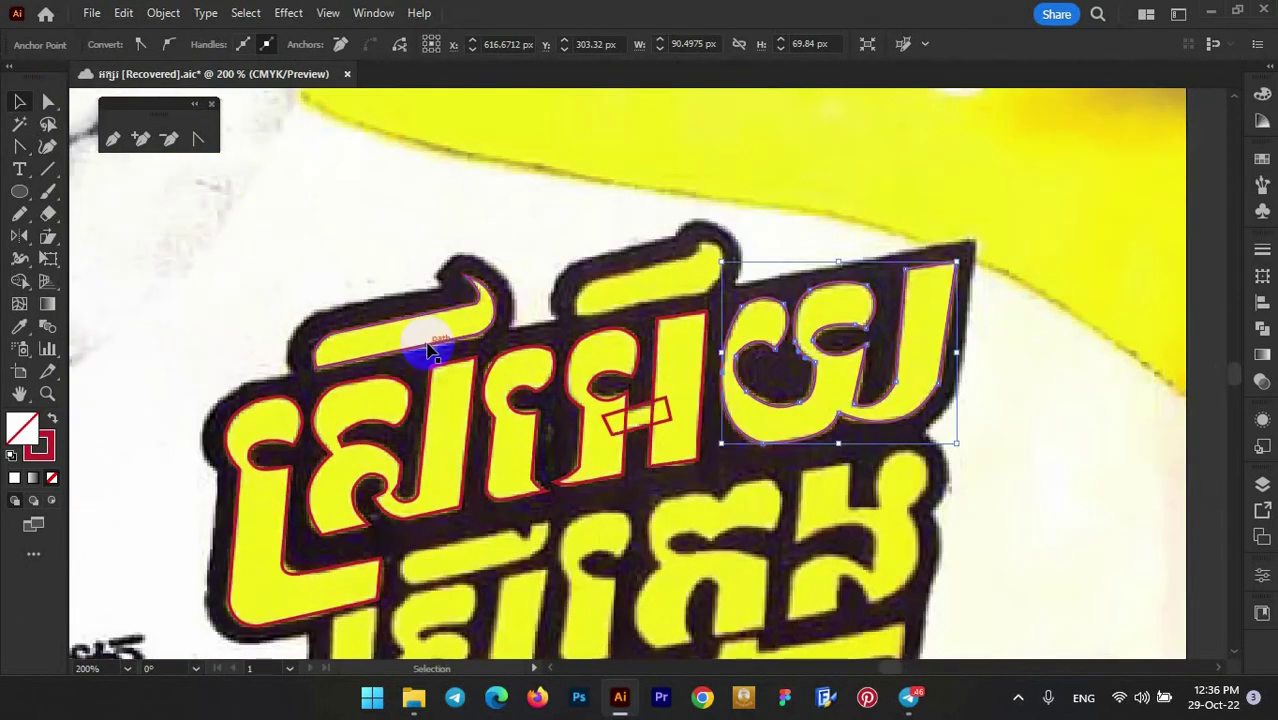
pyautogui.click(676, 294)
pyautogui.scroll(5, 616, 288)
pyautogui.press('a')
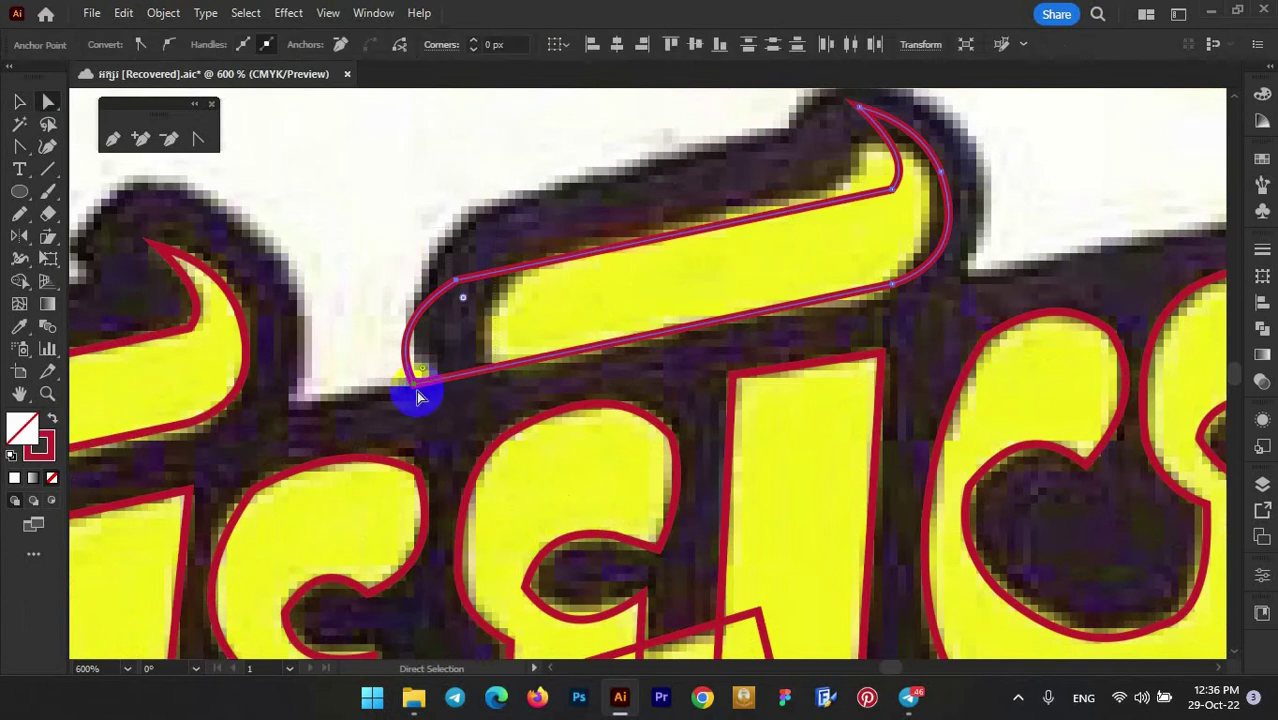
pyautogui.moveTo(414, 386); pyautogui.dragTo(503, 362)
# - Rotate the top stroke slightly to fit the lettering, then deselect it
pyautogui.press('v')
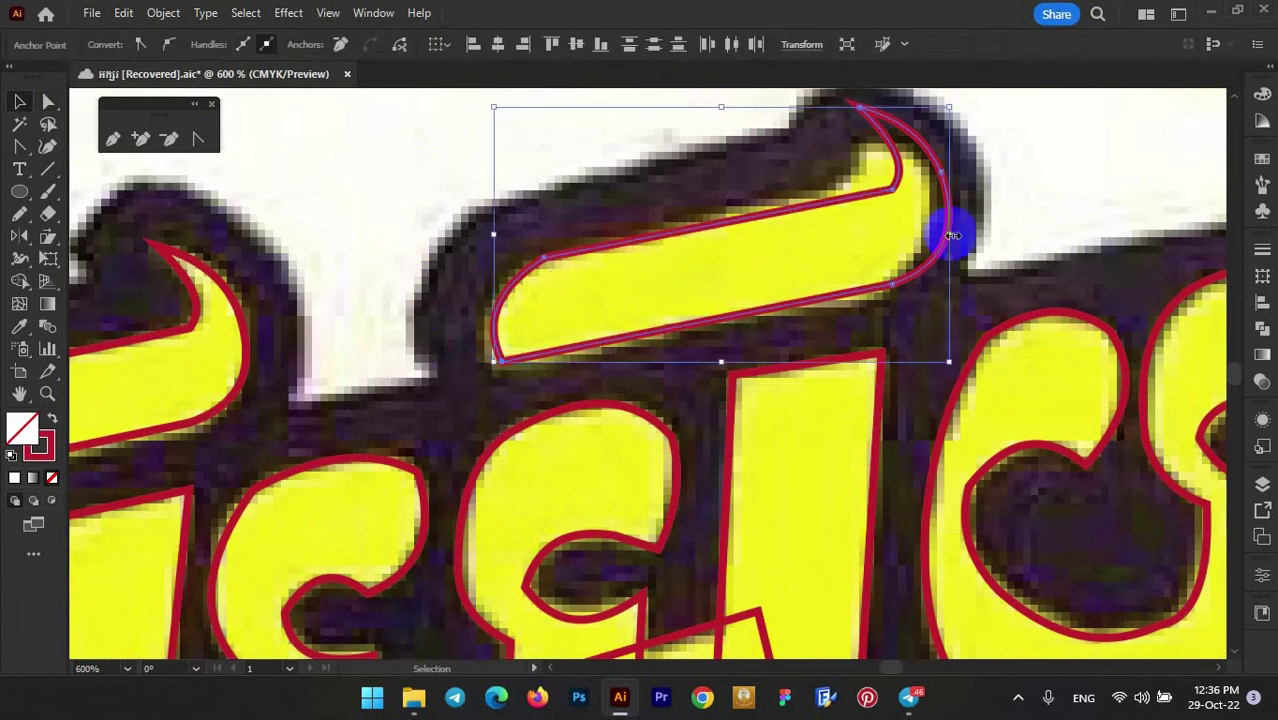
pyautogui.moveTo(952, 235); pyautogui.dragTo(940, 107)
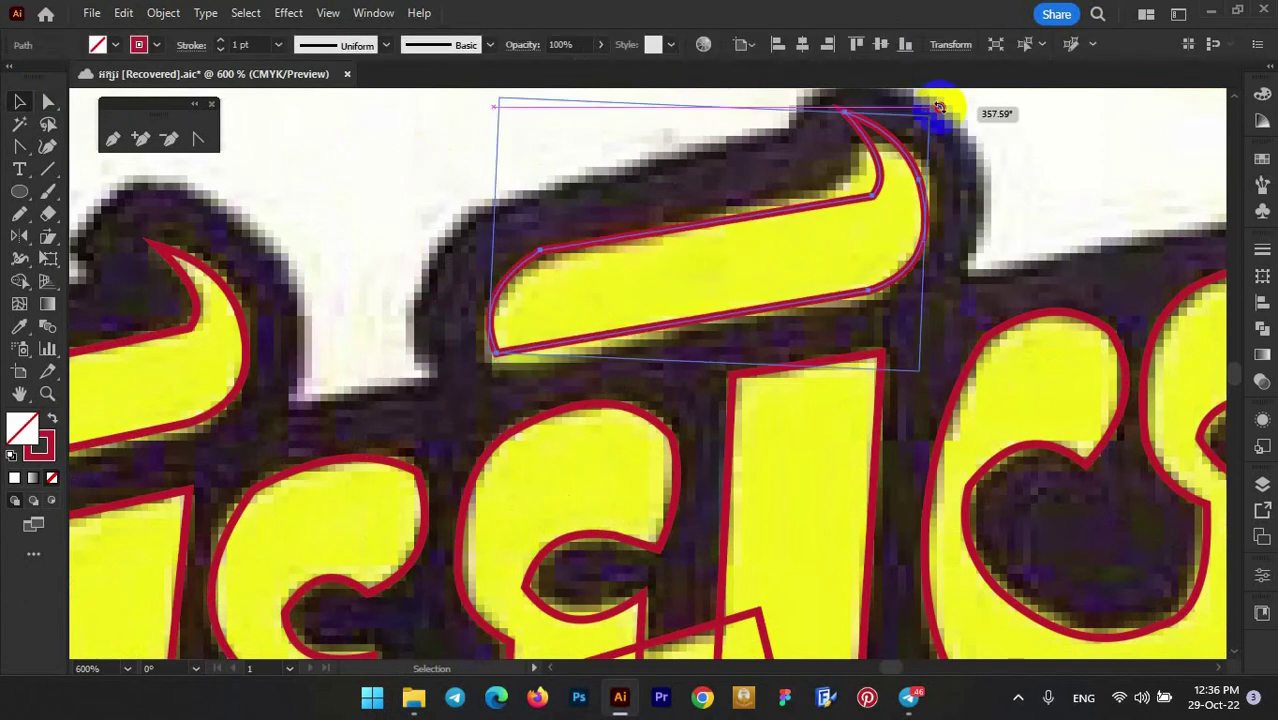
pyautogui.scroll(-4, 924, 132)
pyautogui.click(799, 200)
pyautogui.scroll(-2, 770, 345)
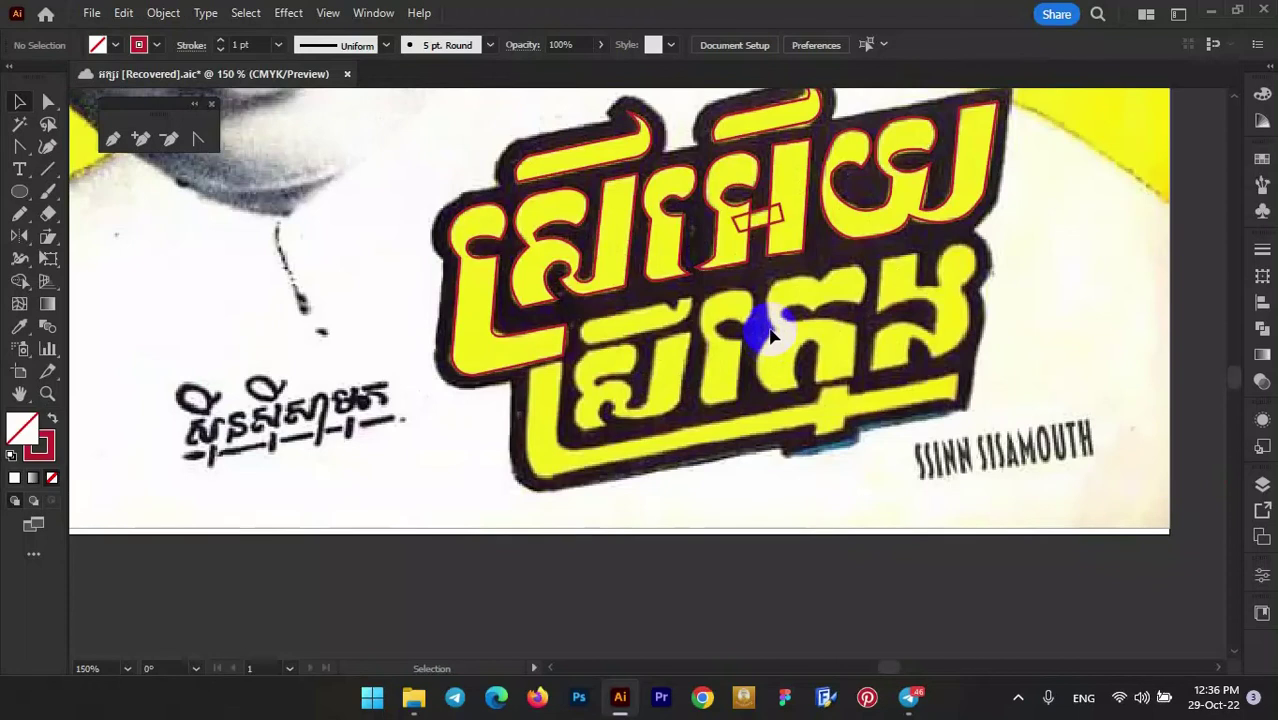
pyautogui.scroll(2, 510, 362)
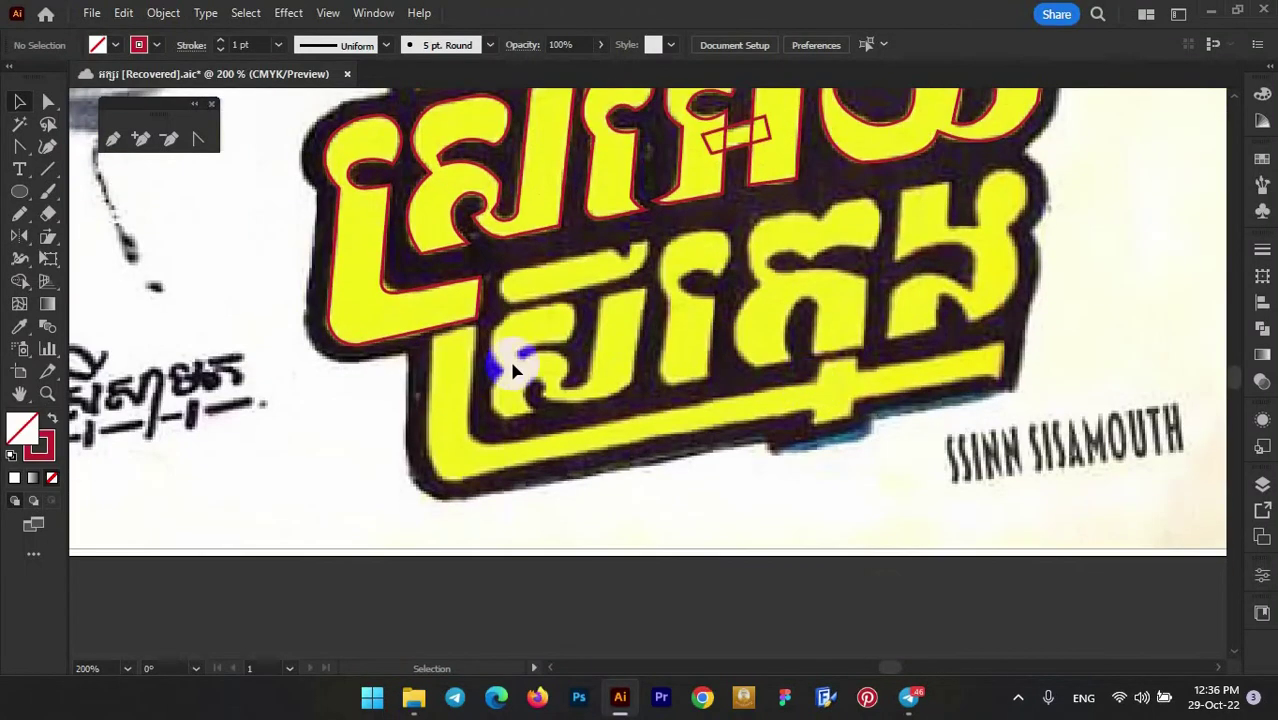
pyautogui.scroll(1, 463, 385)
pyautogui.scroll(-1, 463, 385)
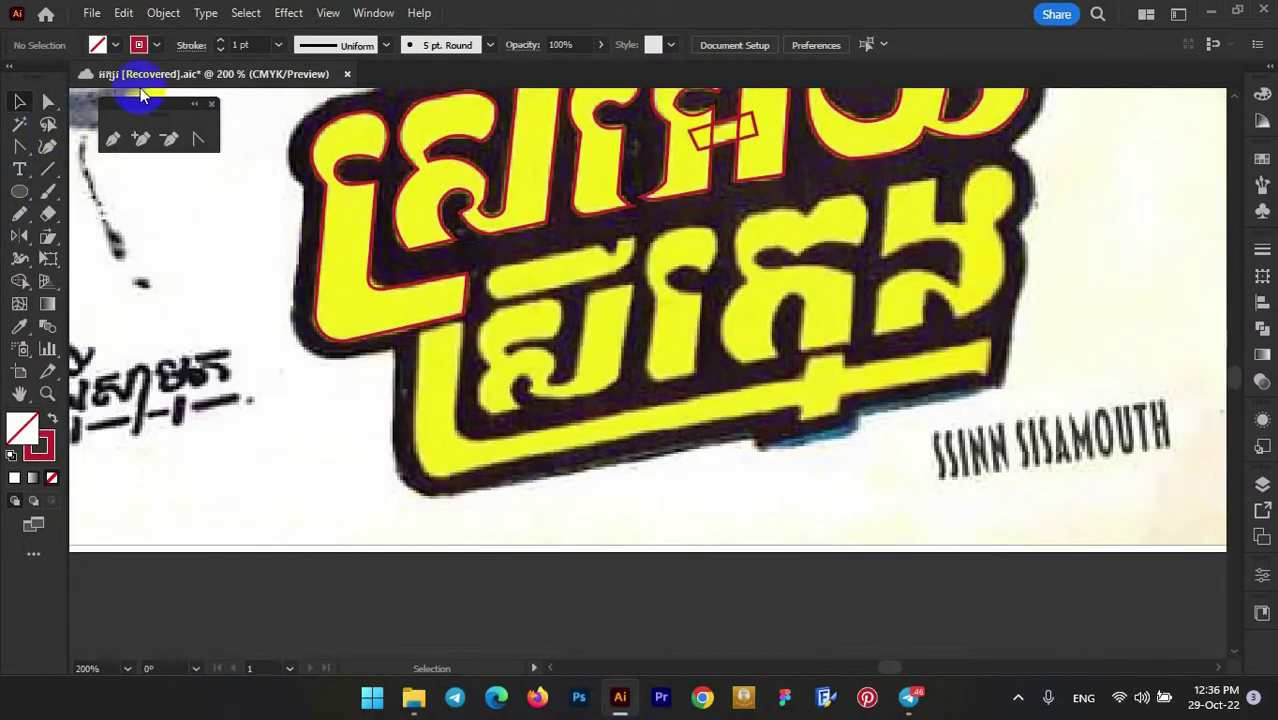
pyautogui.scroll(1, 686, 408)
pyautogui.scroll(-1, 260, 336)
# - Trace a Pen outline around the long slanted base bar and its notch
pyautogui.scroll(1, 194, 322)
pyautogui.click(184, 244)
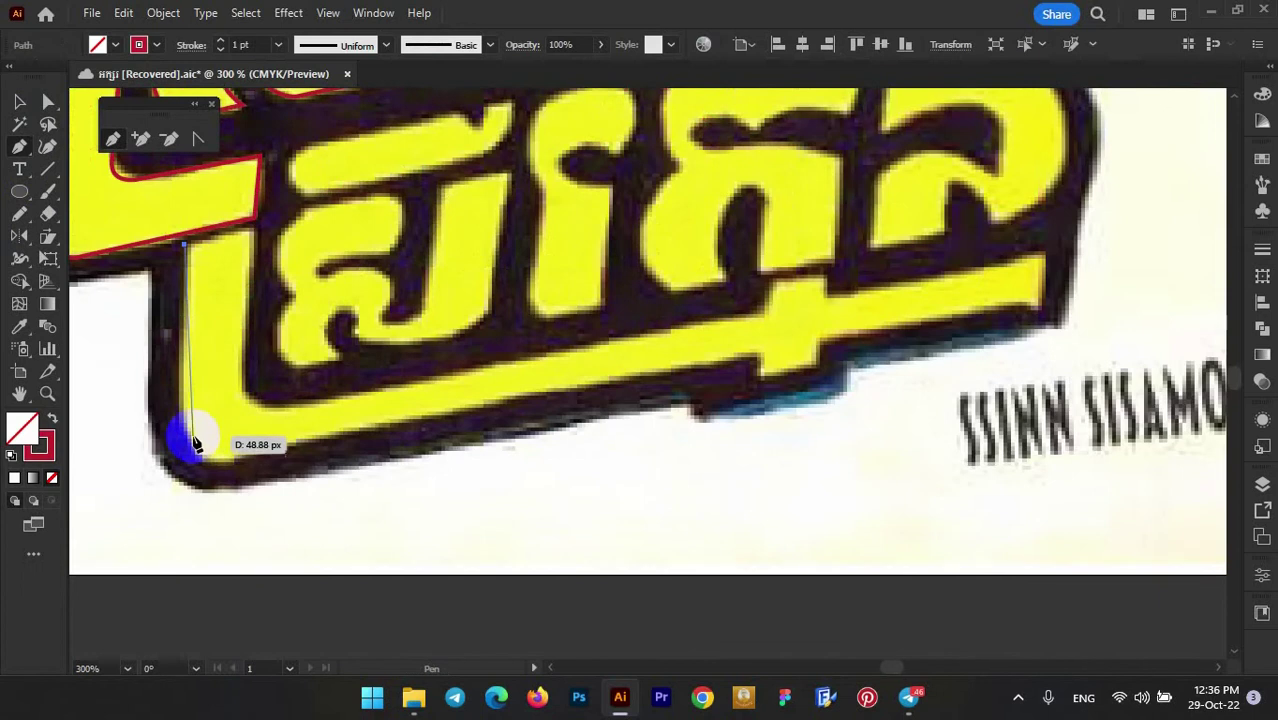
pyautogui.click(746, 354)
pyautogui.scroll(2, 757, 375)
pyautogui.click(864, 310)
pyautogui.scroll(-4, 864, 310)
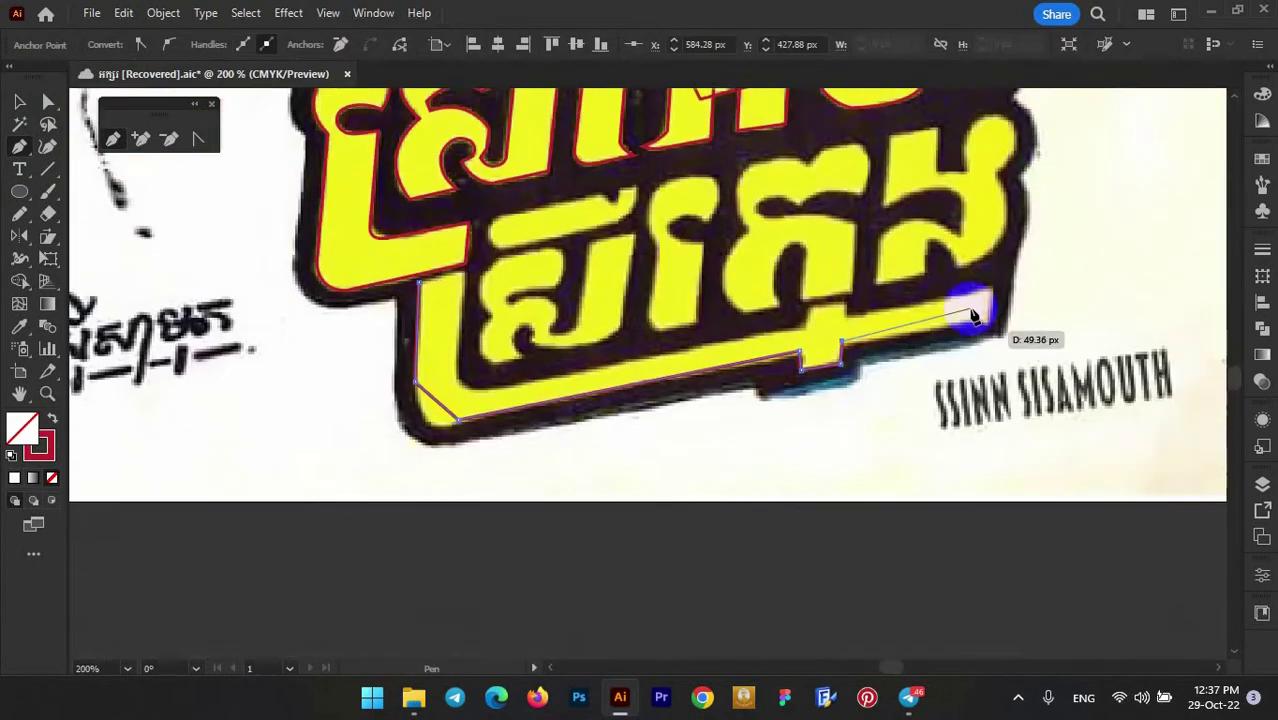
pyautogui.scroll(3, 966, 322)
pyautogui.click(1030, 390)
pyautogui.click(1030, 325)
pyautogui.click(744, 355)
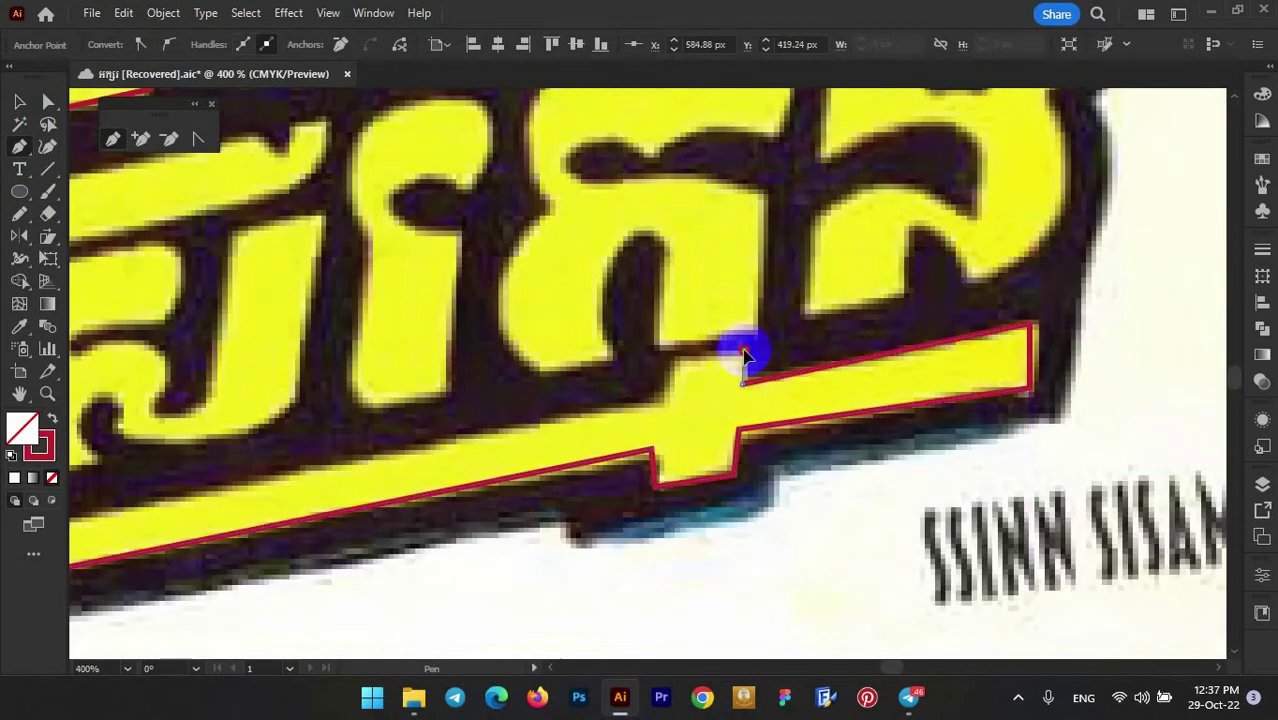
pyautogui.click(674, 362)
pyautogui.click(669, 400)
pyautogui.scroll(-3, 655, 405)
pyautogui.scroll(3, 315, 470)
pyautogui.click(314, 462)
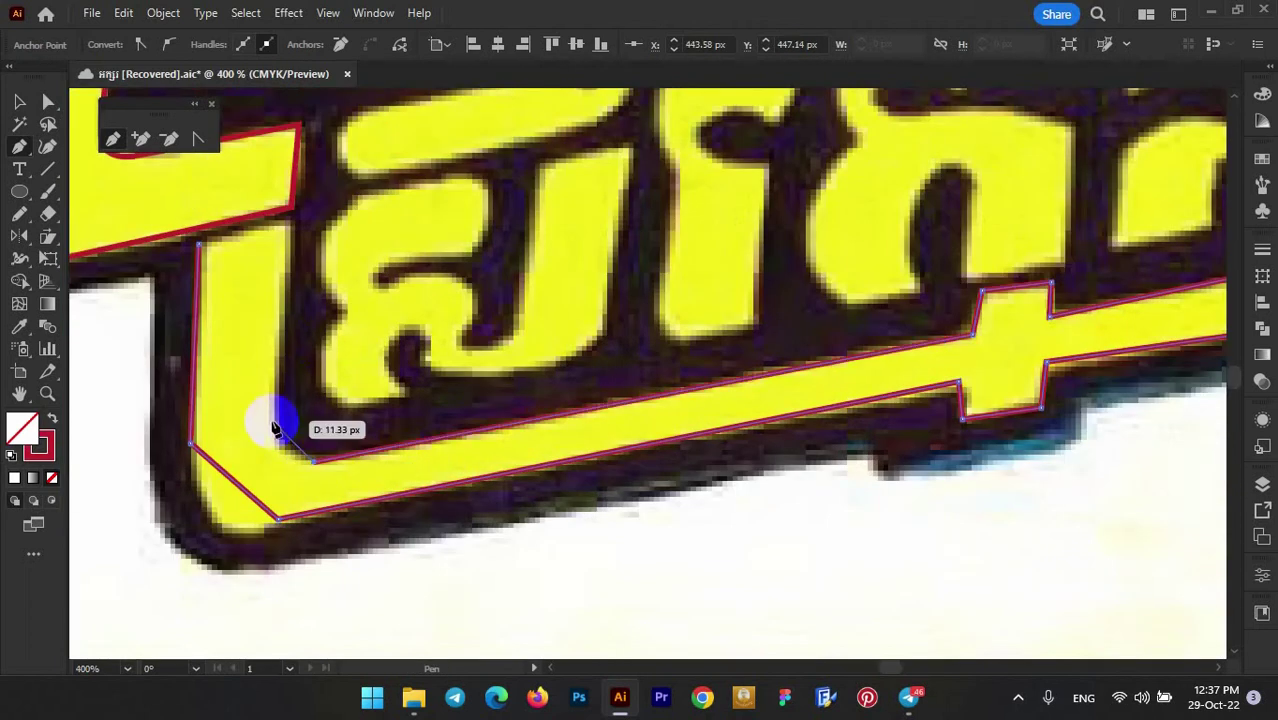
# - Round the bar's lower-left corner and nudge the notch's lower corner into place
pyautogui.click(198, 249)
pyautogui.scroll(2, 198, 249)
pyautogui.moveTo(242, 442); pyautogui.dragTo(268, 483)
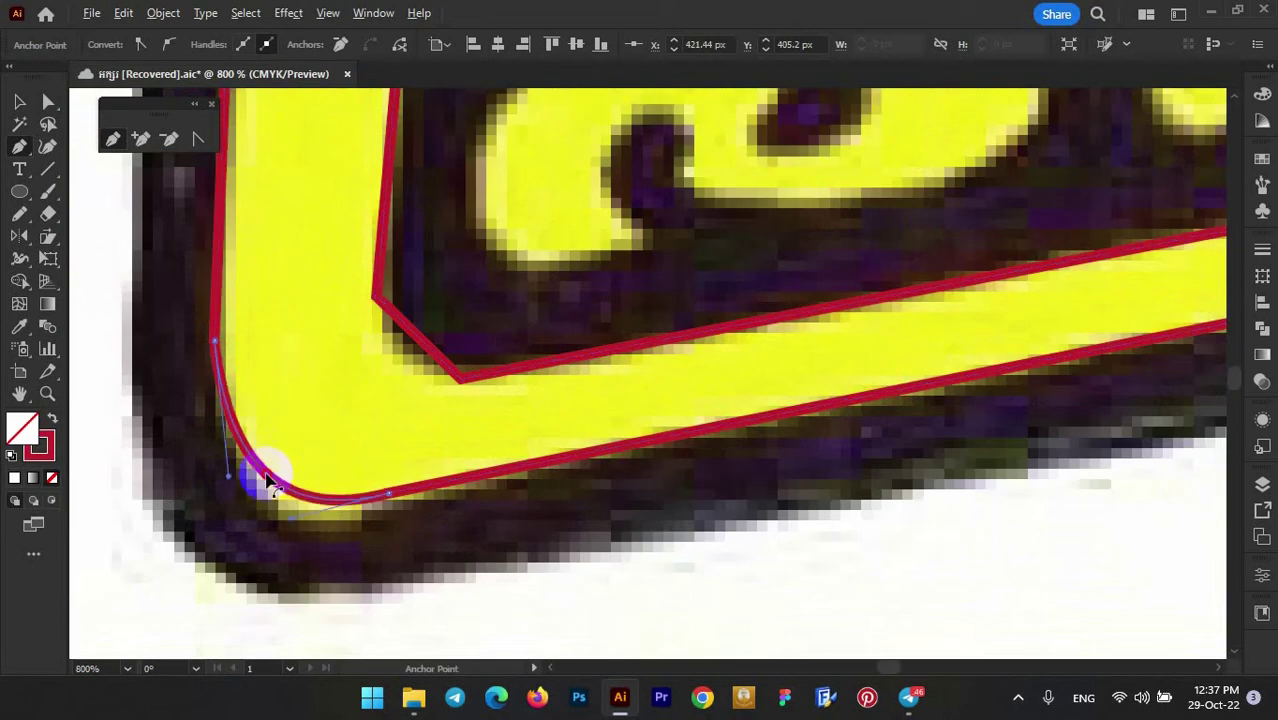
pyautogui.scroll(-2, 262, 478)
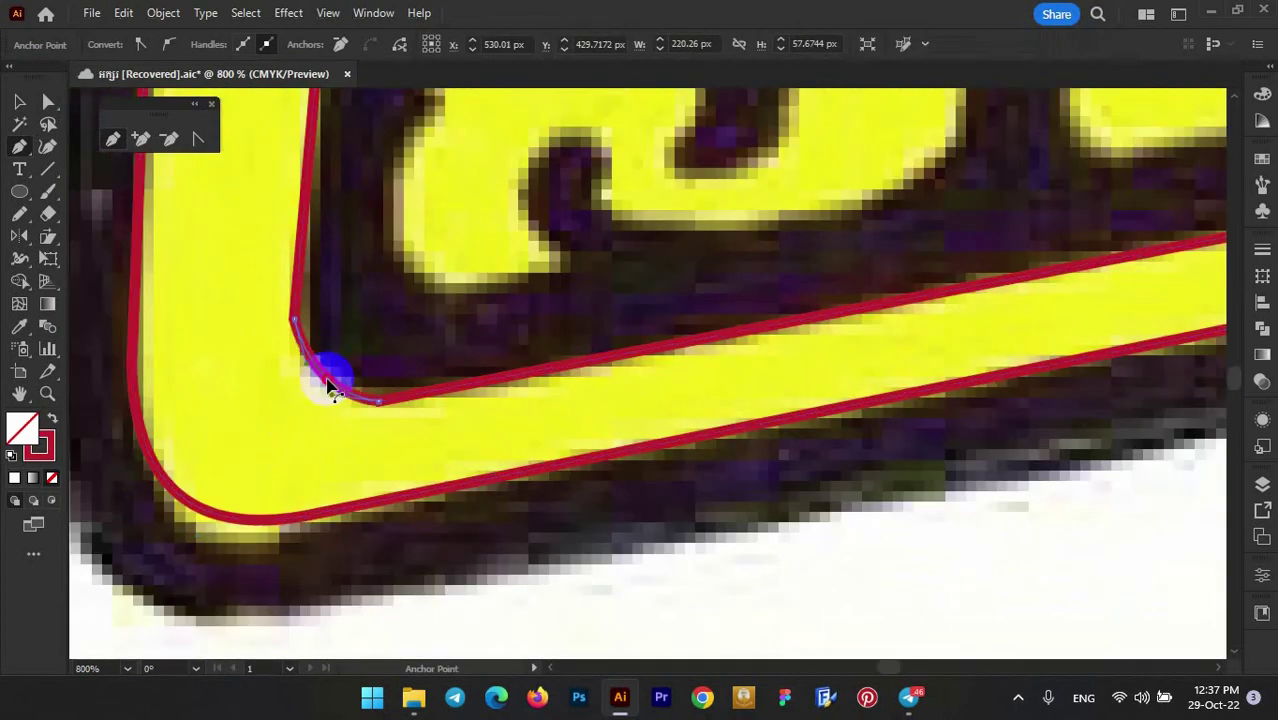
pyautogui.scroll(-2, 328, 385)
pyautogui.scroll(4, 897, 312)
pyautogui.scroll(-3, 471, 408)
pyautogui.scroll(4, 568, 362)
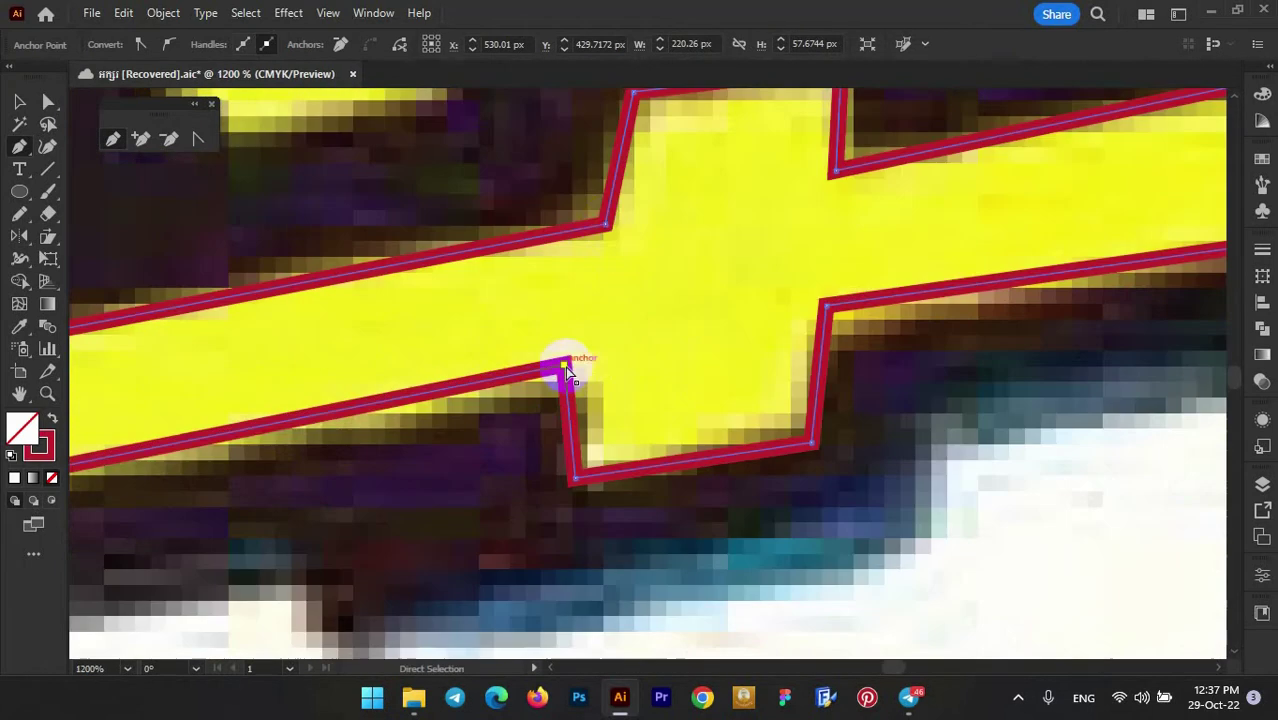
pyautogui.moveTo(568, 362); pyautogui.dragTo(588, 366)
pyautogui.scroll(-1, 827, 337)
pyautogui.scroll(-2, 750, 337)
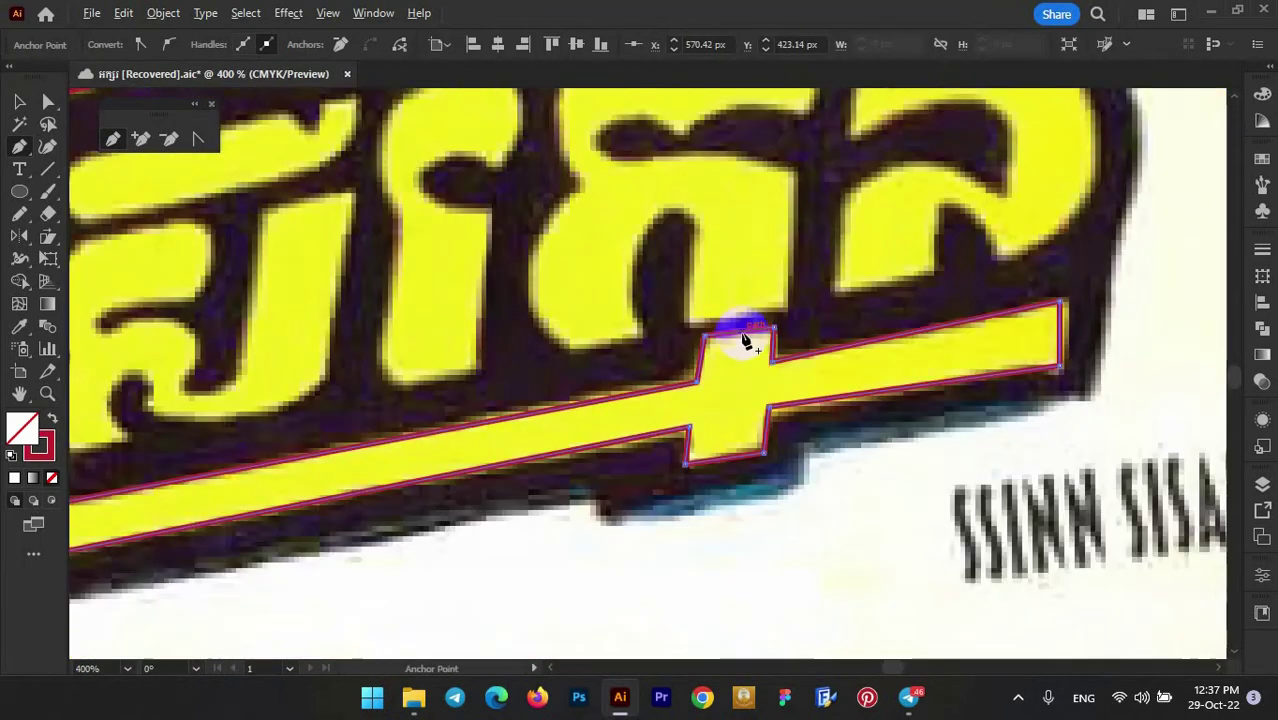
pyautogui.scroll(2, 613, 351)
pyautogui.scroll(1, 475, 457)
# - Outline the hook-shaped letter's left edge, top and inner stroke with Pen anchors
pyautogui.click(578, 528)
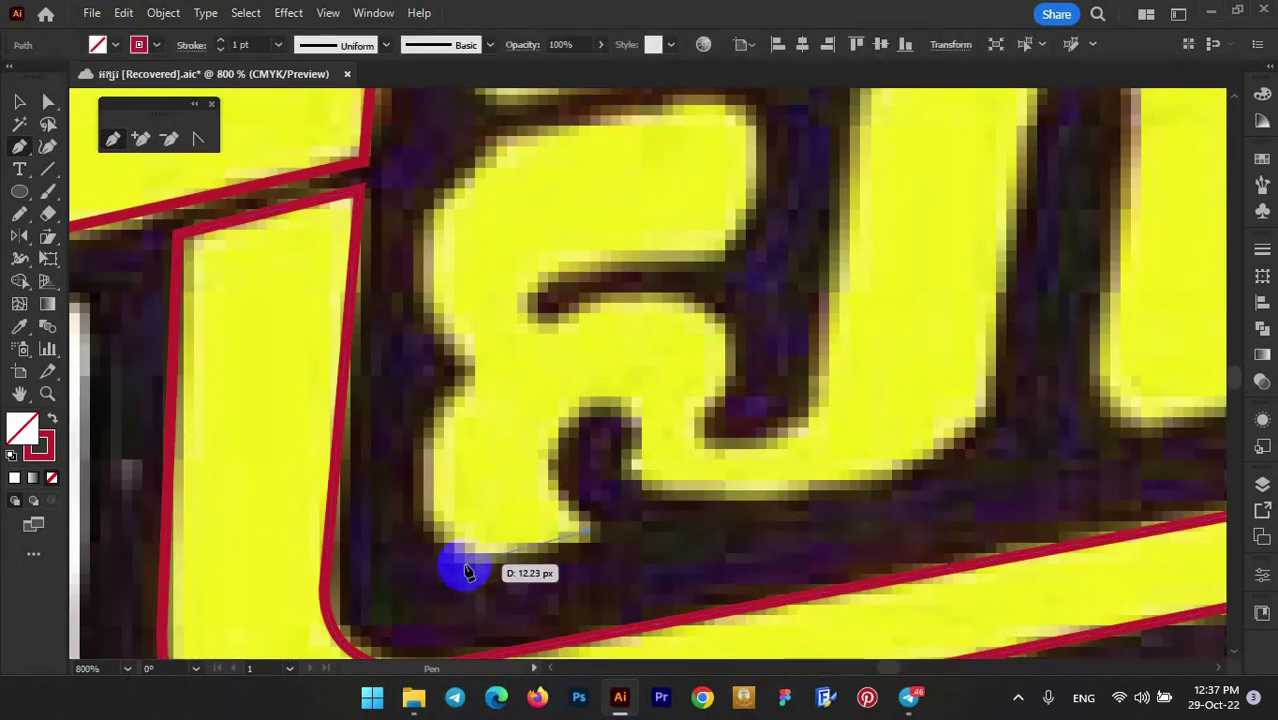
pyautogui.click(456, 563)
pyautogui.scroll(2, 462, 400)
pyautogui.click(494, 252)
pyautogui.click(748, 232)
pyautogui.moveTo(711, 366); pyautogui.dragTo(697, 374)
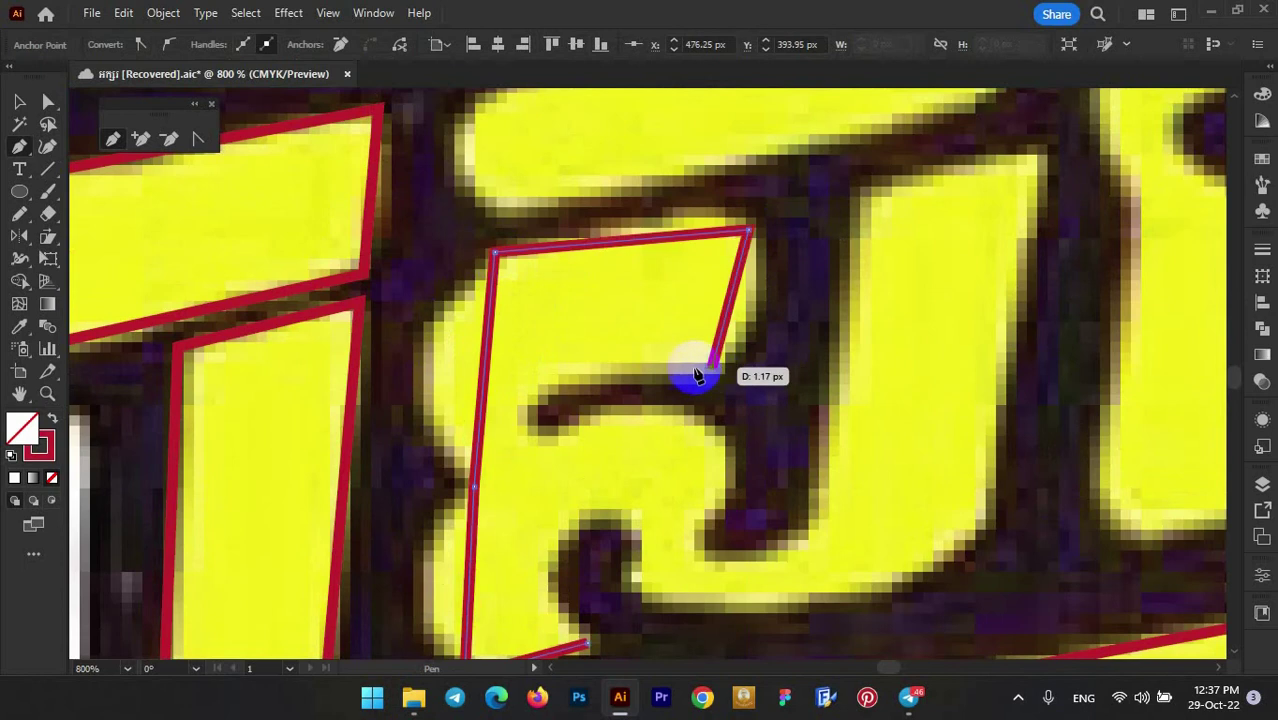
pyautogui.click(722, 444)
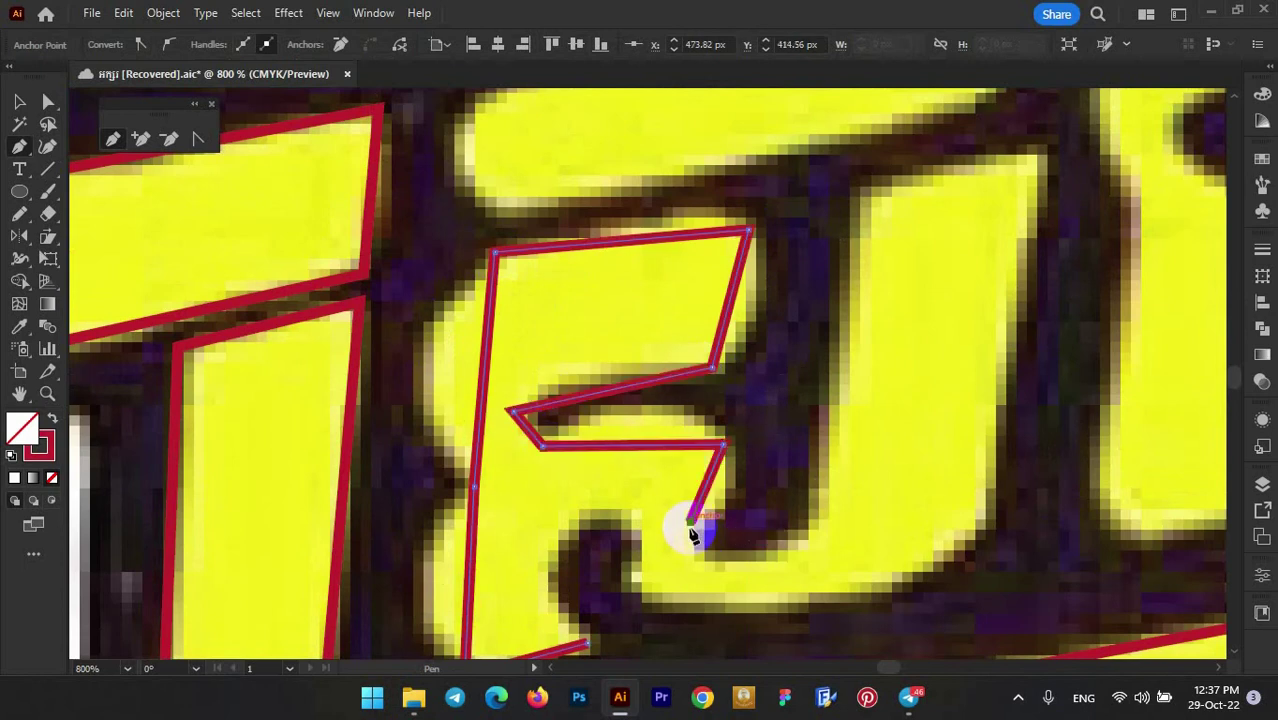
# - Trace around the letter's hook and lower edge, curving the small inner curl
pyautogui.click(828, 512)
pyautogui.click(858, 191)
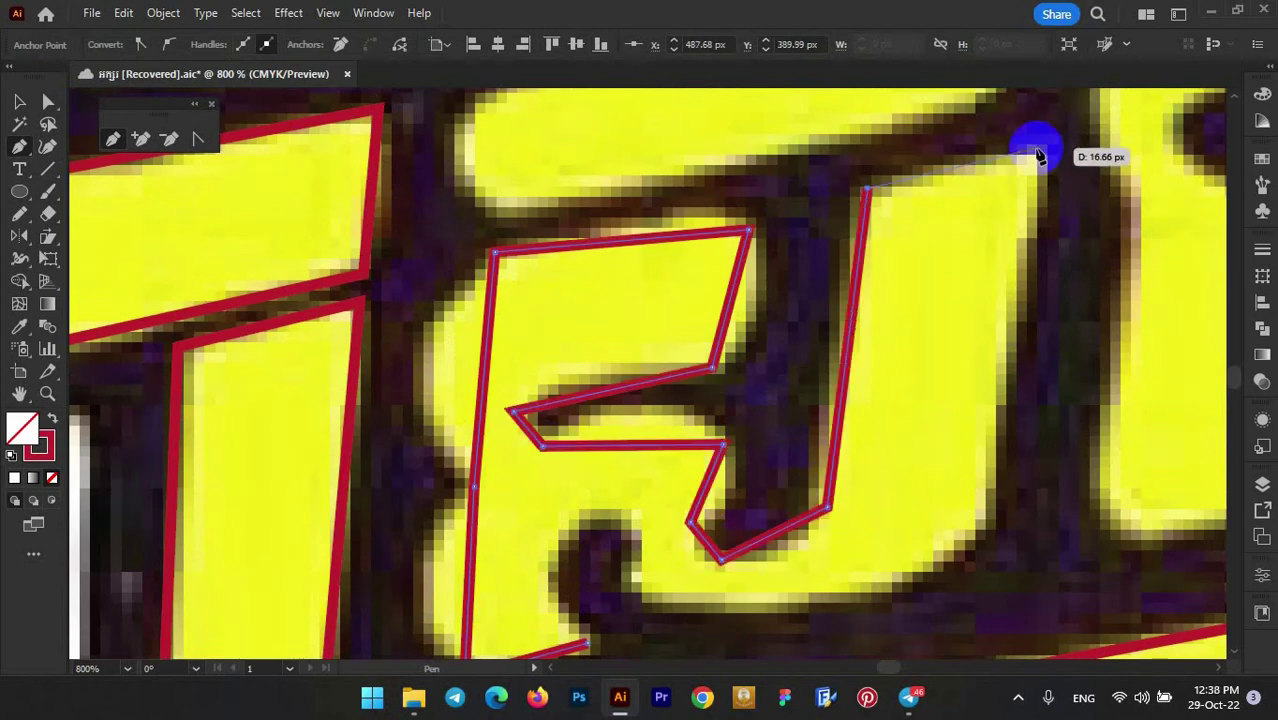
pyautogui.click(1035, 149)
pyautogui.click(992, 523)
pyautogui.scroll(-2, 918, 493)
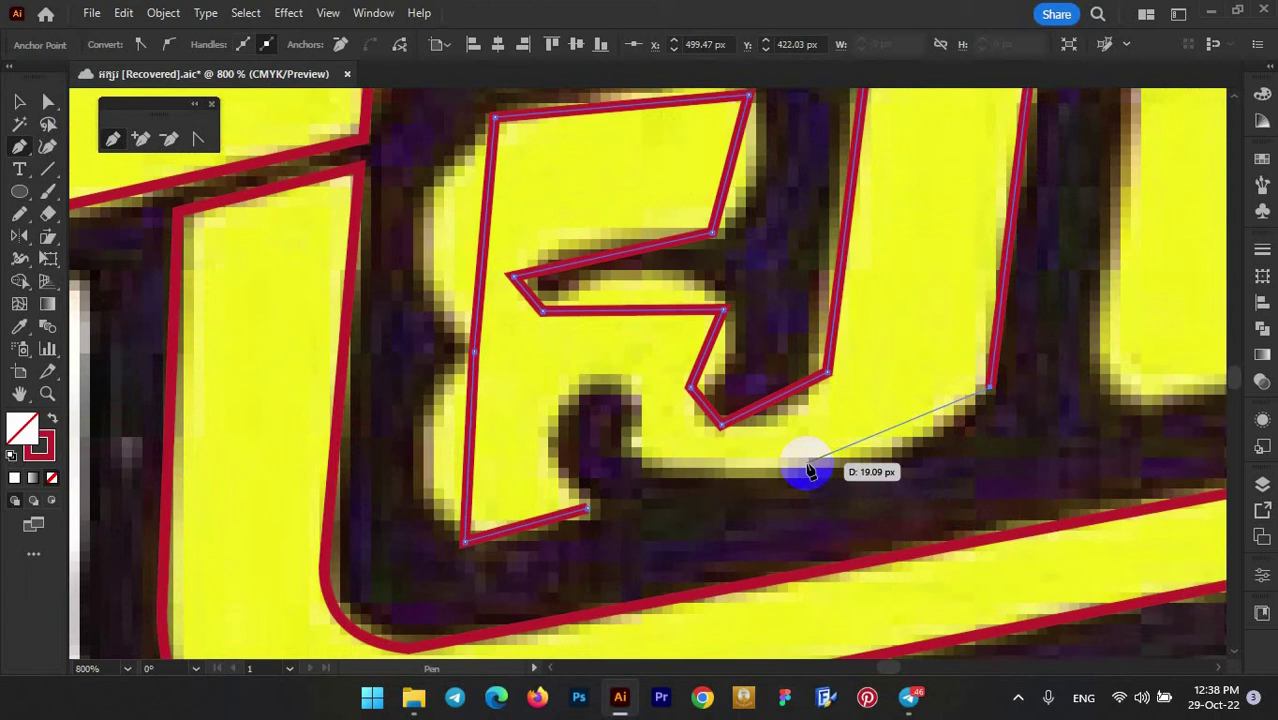
pyautogui.click(626, 438)
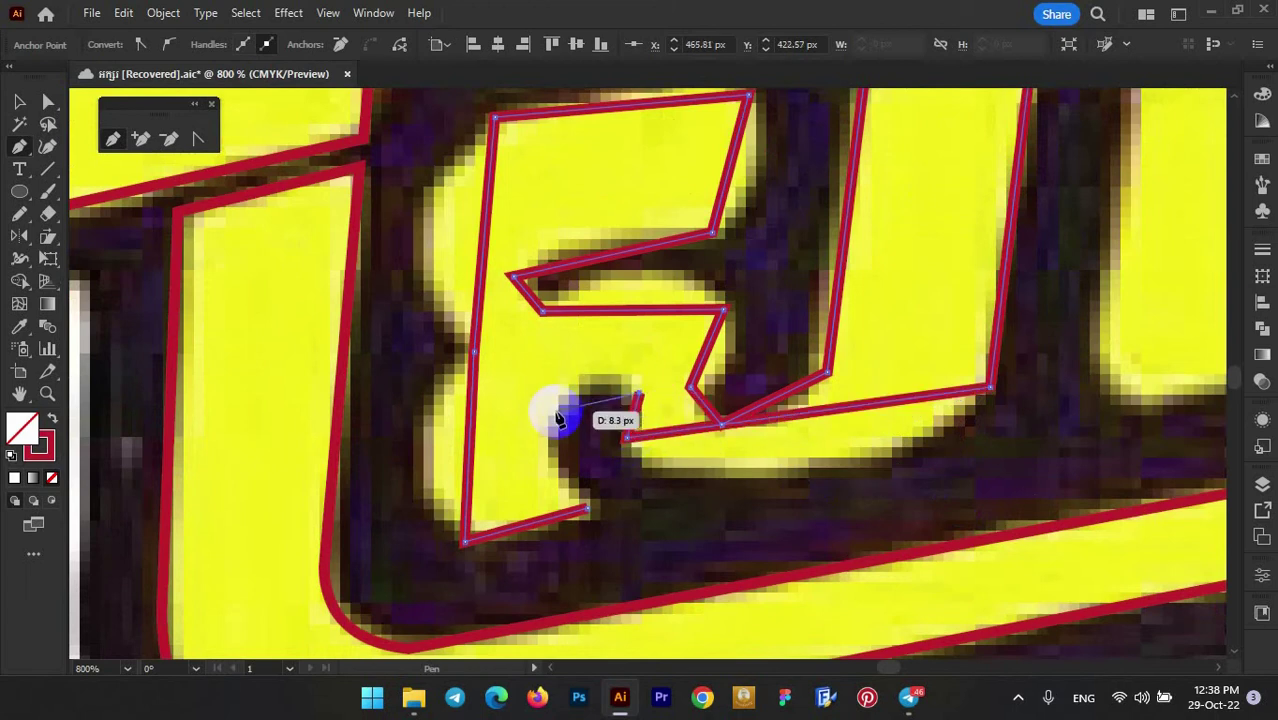
pyautogui.moveTo(557, 421)
pyautogui.mouseDown()
pyautogui.moveTo(575, 390)
pyautogui.moveTo(536, 434)
pyautogui.mouseUp()
pyautogui.scroll(2, 561, 459)
# - Curve the hook letter's bottom edge and lower-right side to follow the glyph
pyautogui.scroll(-2, 660, 296)
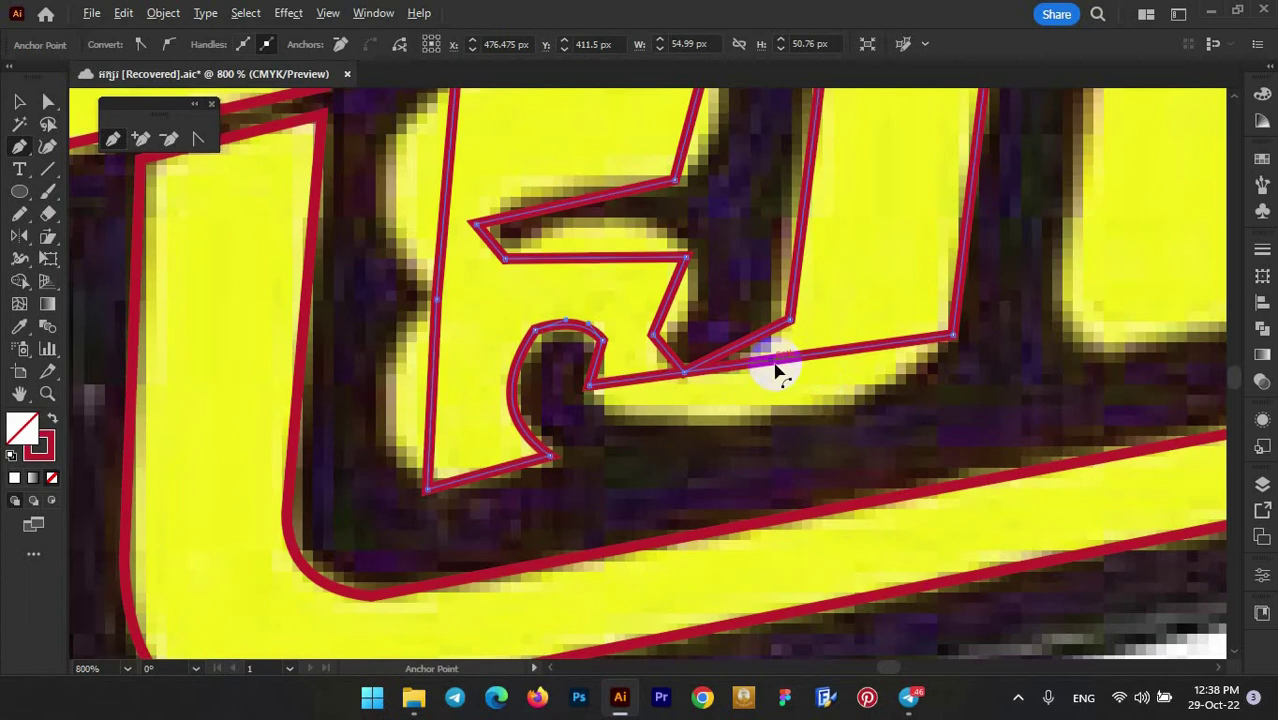
pyautogui.moveTo(755, 418); pyautogui.dragTo(760, 424)
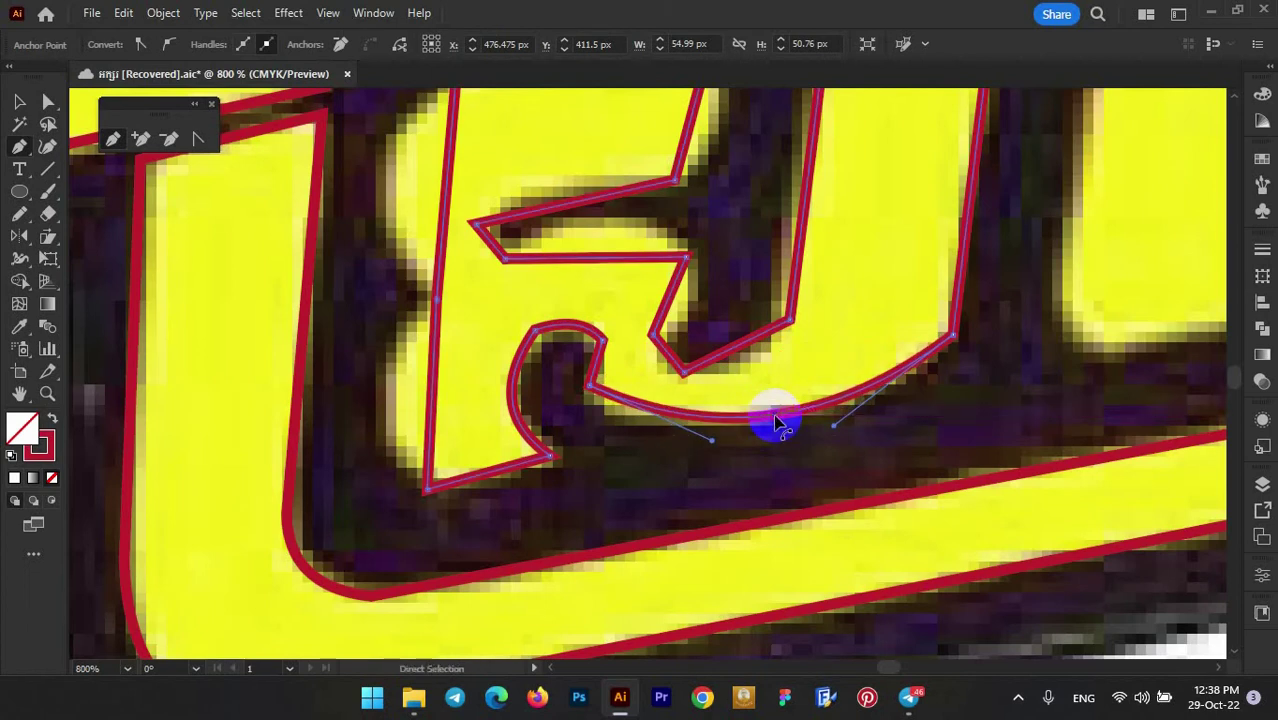
pyautogui.hotkey('ctrl', 'z')
pyautogui.scroll(2, 770, 420)
pyautogui.click(764, 310)
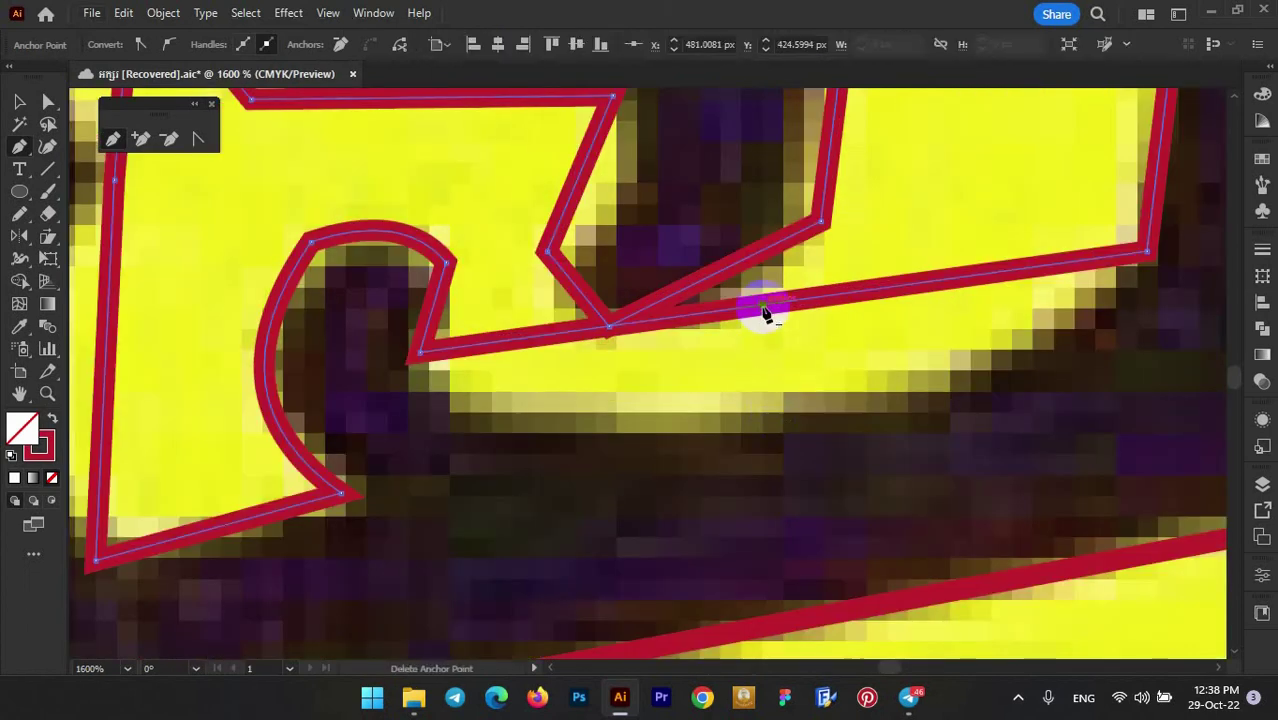
pyautogui.moveTo(764, 312)
pyautogui.mouseDown()
pyautogui.moveTo(805, 418)
pyautogui.moveTo(620, 445)
pyautogui.mouseUp()
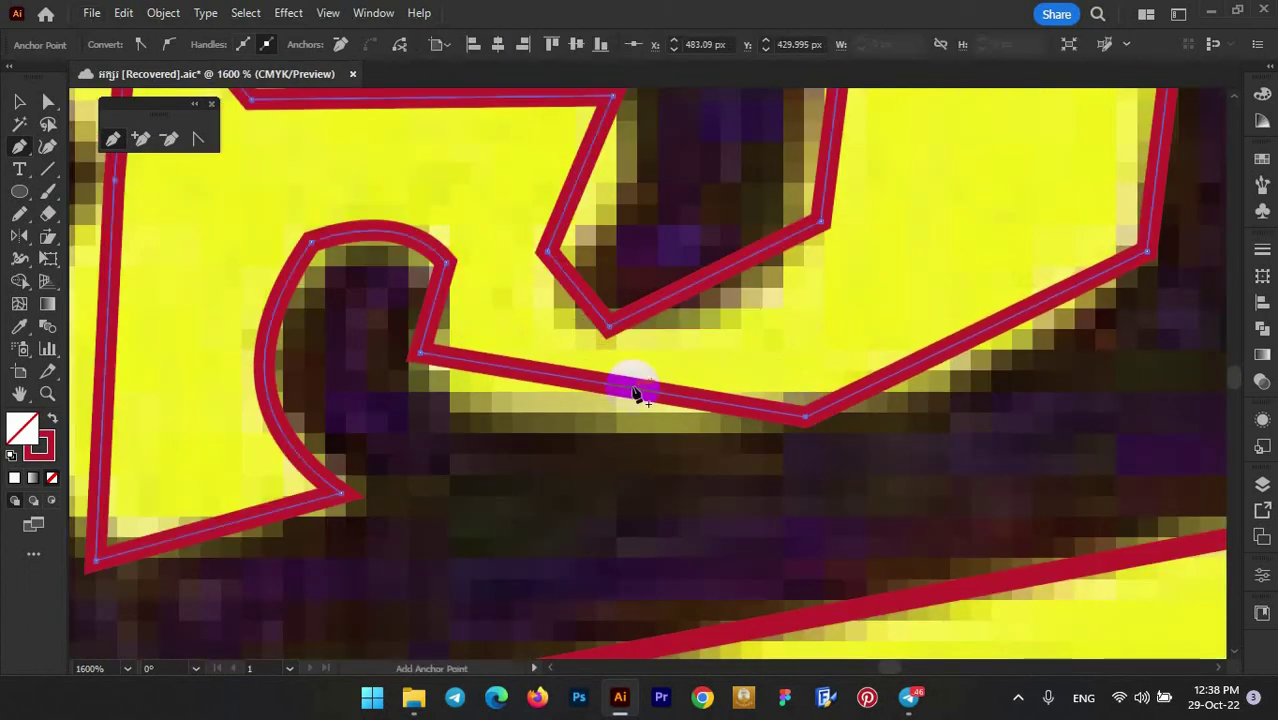
pyautogui.scroll(3, 1010, 340)
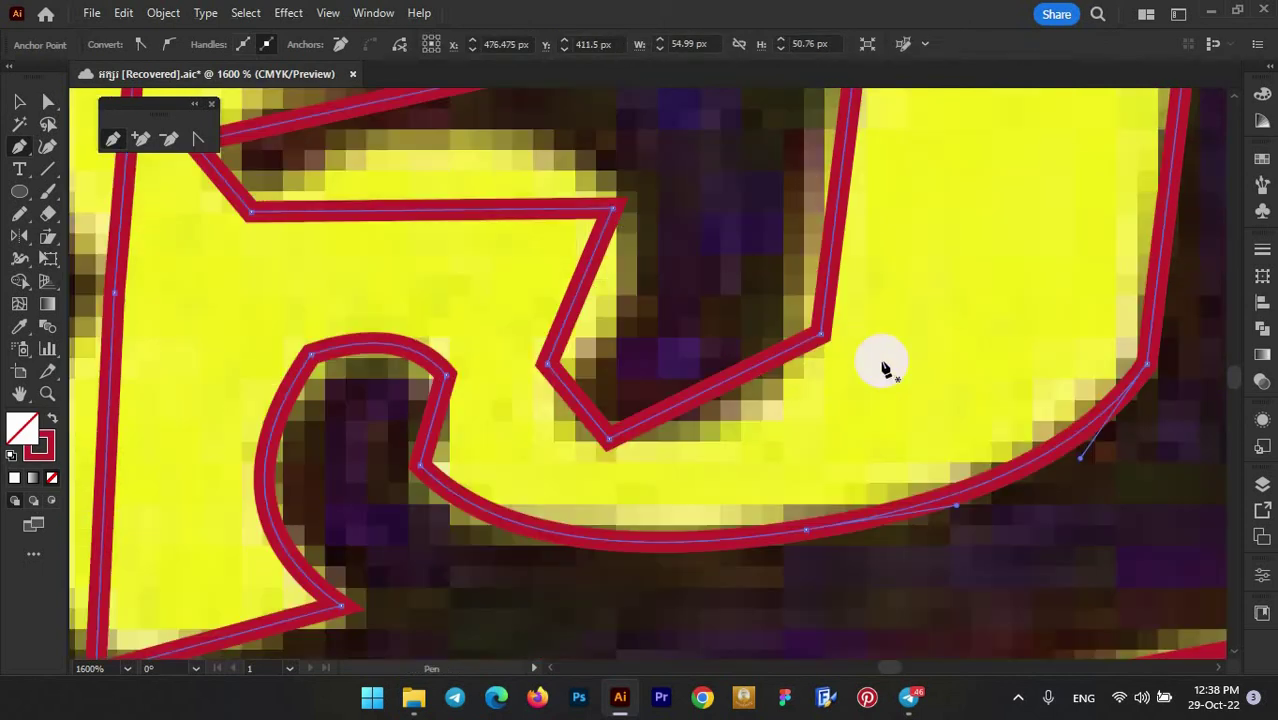
pyautogui.moveTo(725, 385); pyautogui.dragTo(735, 430)
# - Arch the hook's inner top edge into a smooth curve
pyautogui.scroll(2, 575, 412)
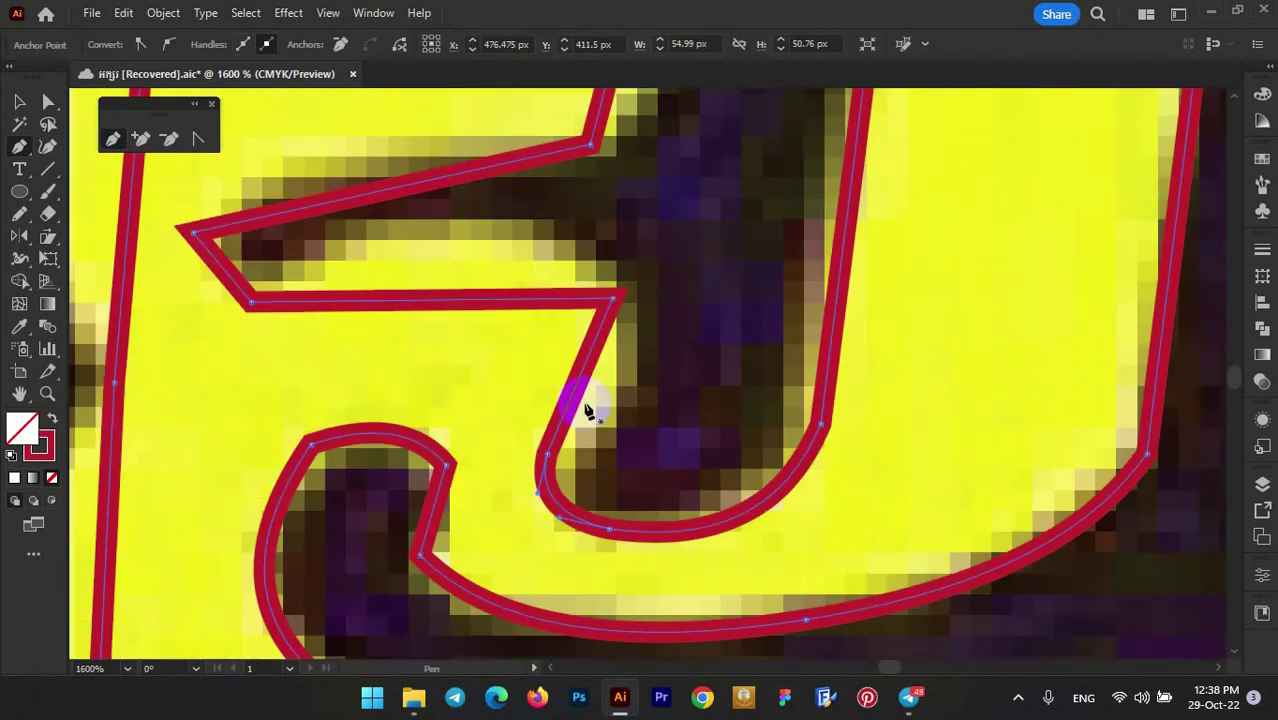
pyautogui.moveTo(585, 375); pyautogui.dragTo(628, 394)
pyautogui.scroll(2, 628, 394)
pyautogui.moveTo(465, 390); pyautogui.dragTo(481, 316)
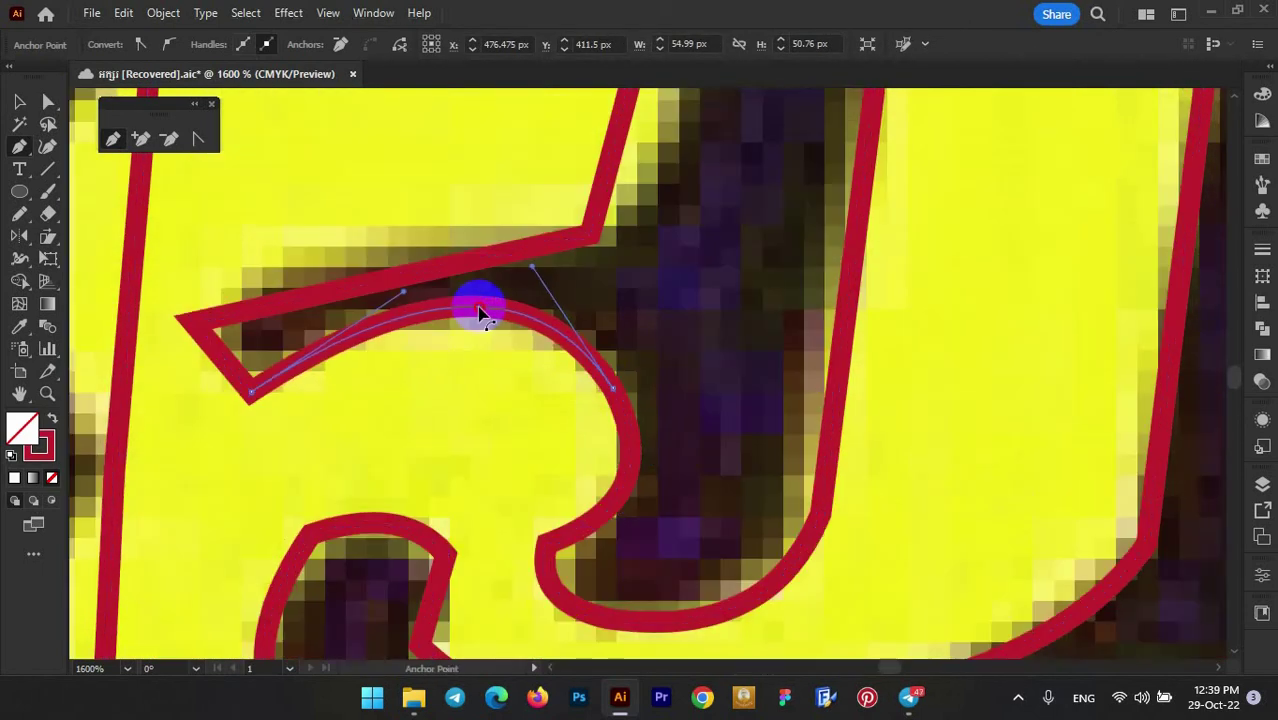
pyautogui.hotkey('ctrl', 'z')
pyautogui.hotkey('ctrl', 'z')
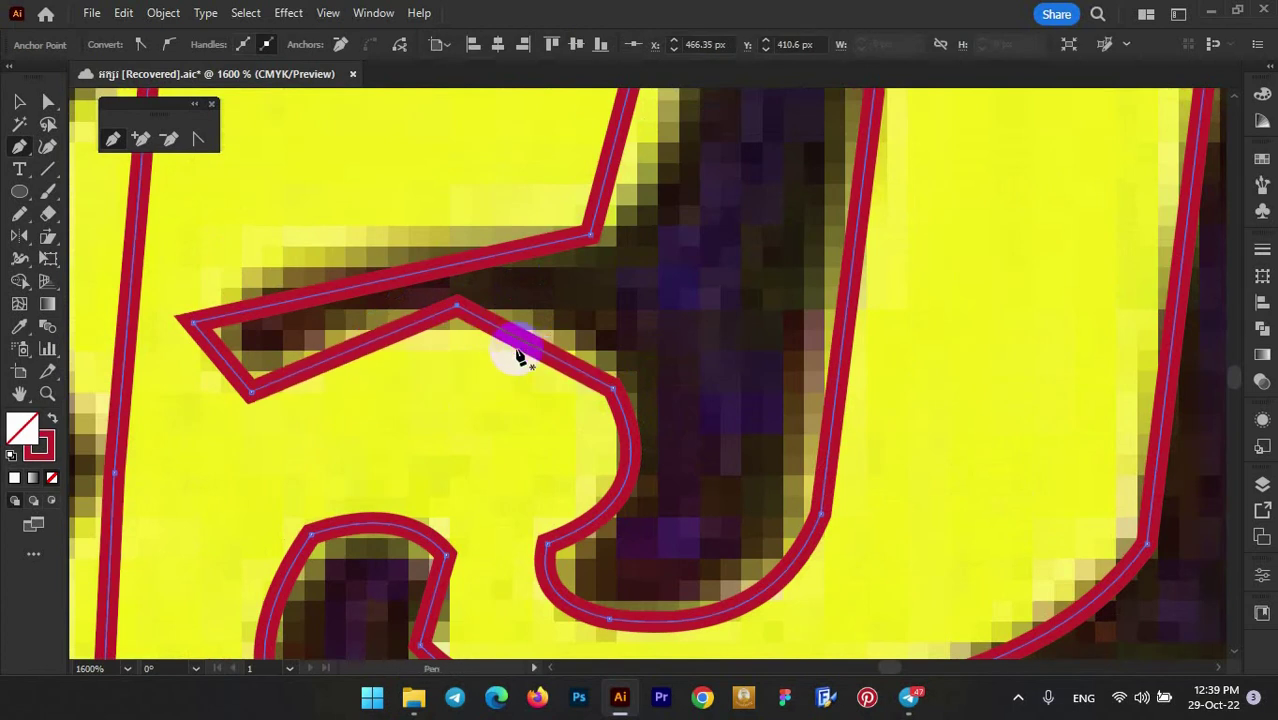
pyautogui.click(337, 342)
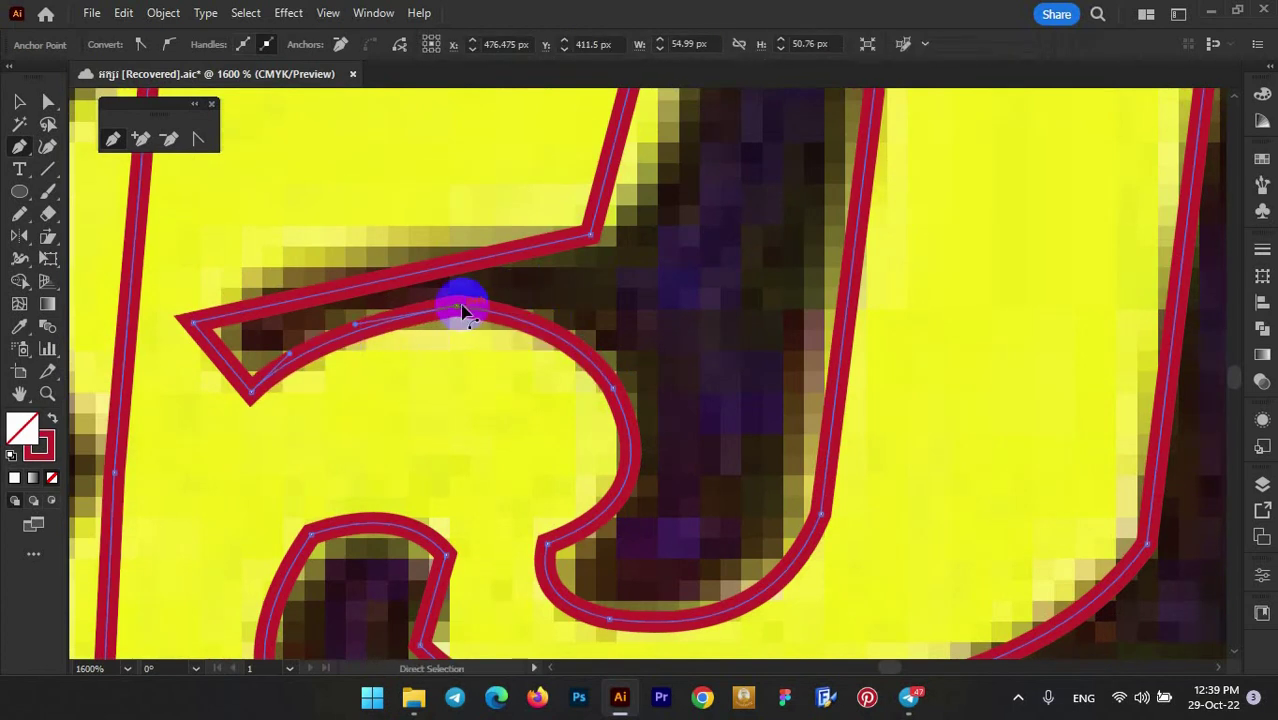
pyautogui.moveTo(456, 308); pyautogui.dragTo(448, 320)
# - Add a smooth anchor that rounds the letter's left bulge
pyautogui.scroll(2, 483, 340)
pyautogui.scroll(2, 508, 337)
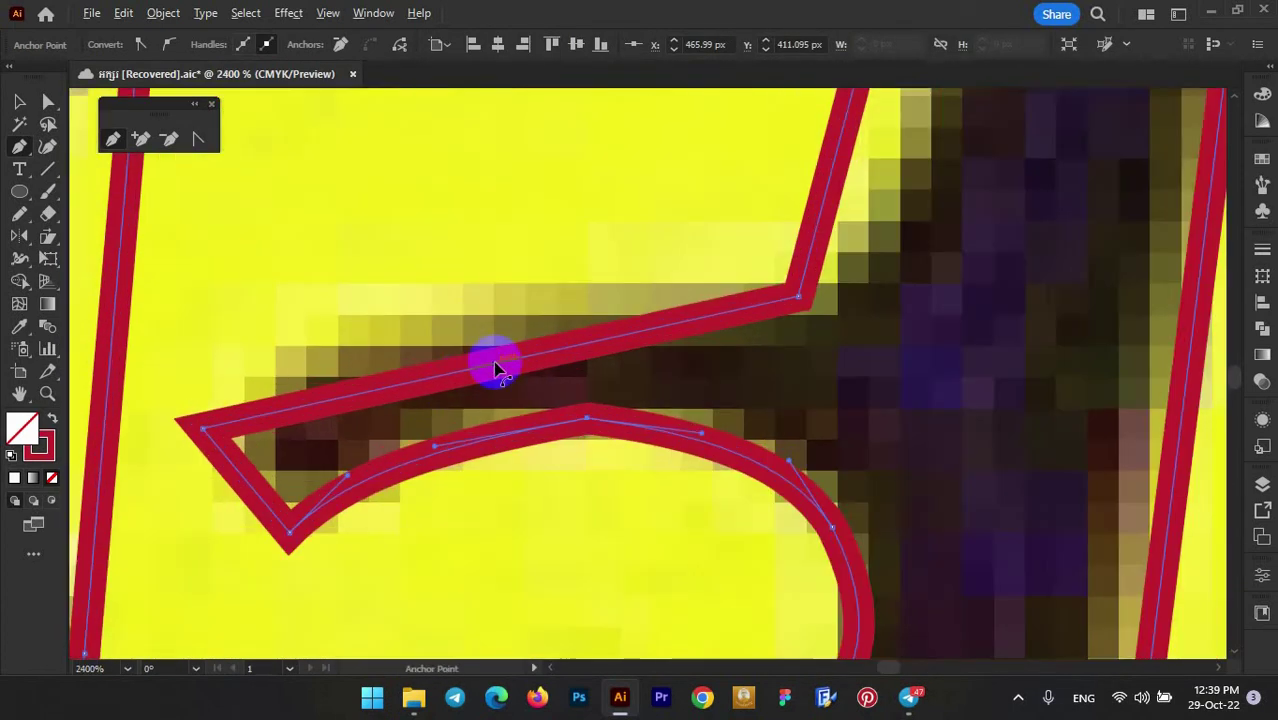
pyautogui.scroll(-2, 494, 365)
pyautogui.scroll(3, 562, 365)
pyautogui.scroll(-3, 700, 285)
pyautogui.scroll(3, 485, 271)
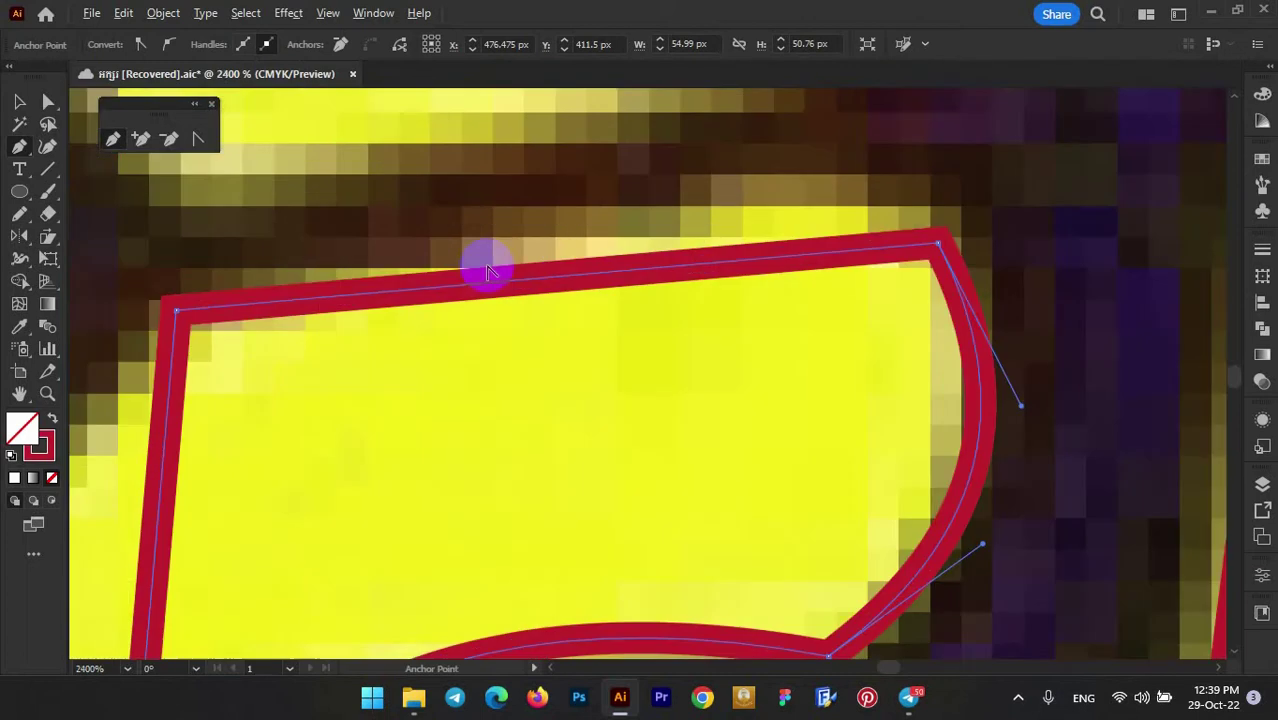
pyautogui.scroll(-1, 600, 300)
pyautogui.hscroll(-2, 402, 374)
pyautogui.scroll(-3, 471, 337)
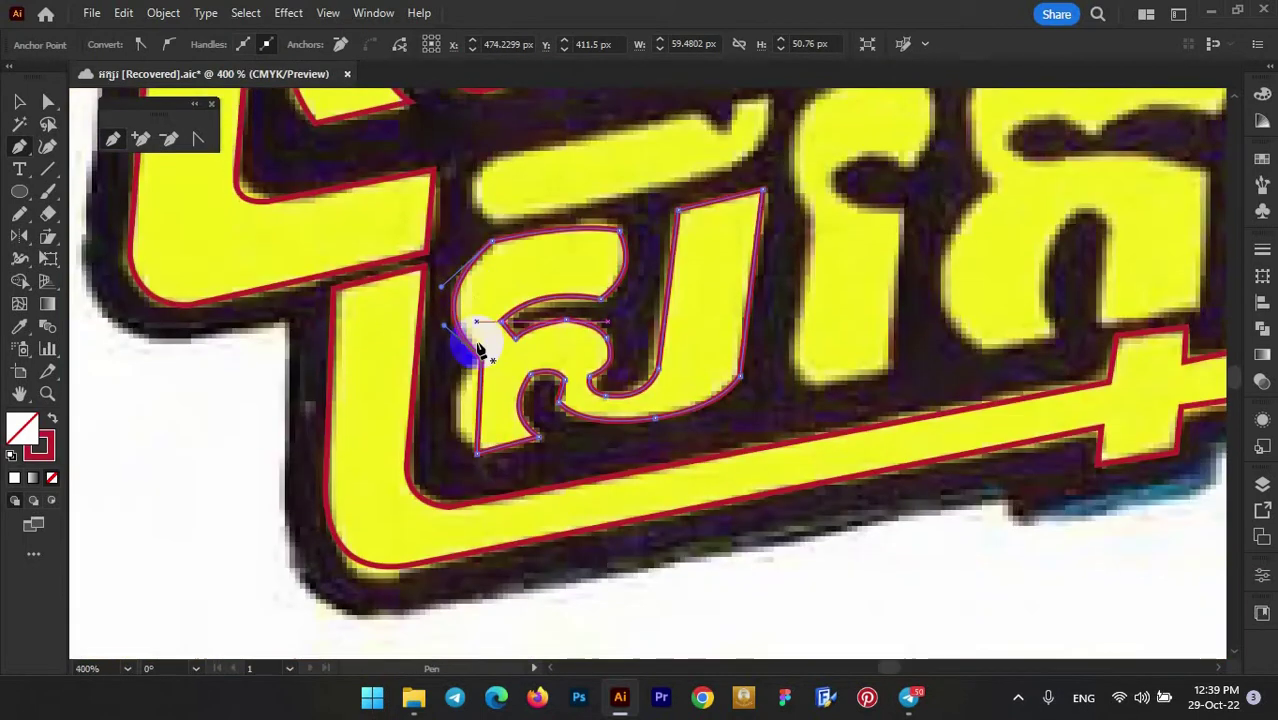
pyautogui.scroll(3, 499, 422)
pyautogui.scroll(-3, 400, 418)
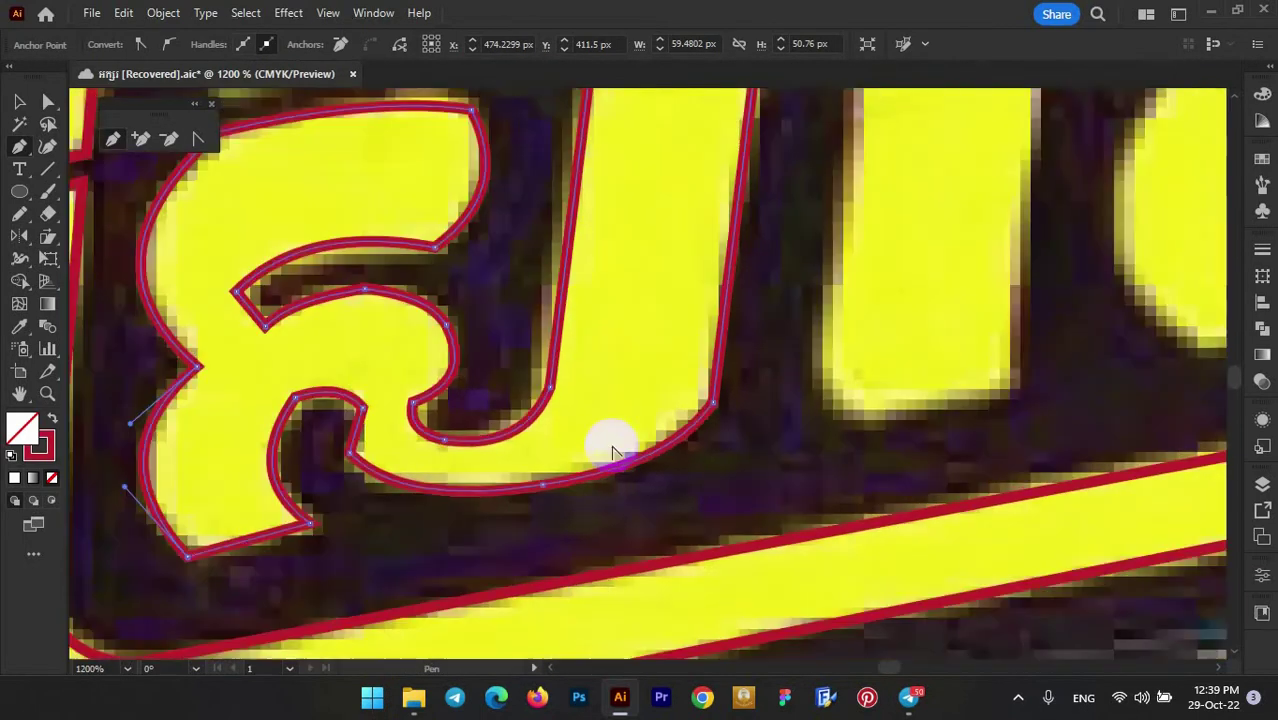
pyautogui.scroll(-2, 613, 448)
pyautogui.scroll(2, 873, 345)
pyautogui.moveTo(596, 388); pyautogui.dragTo(399, 450)
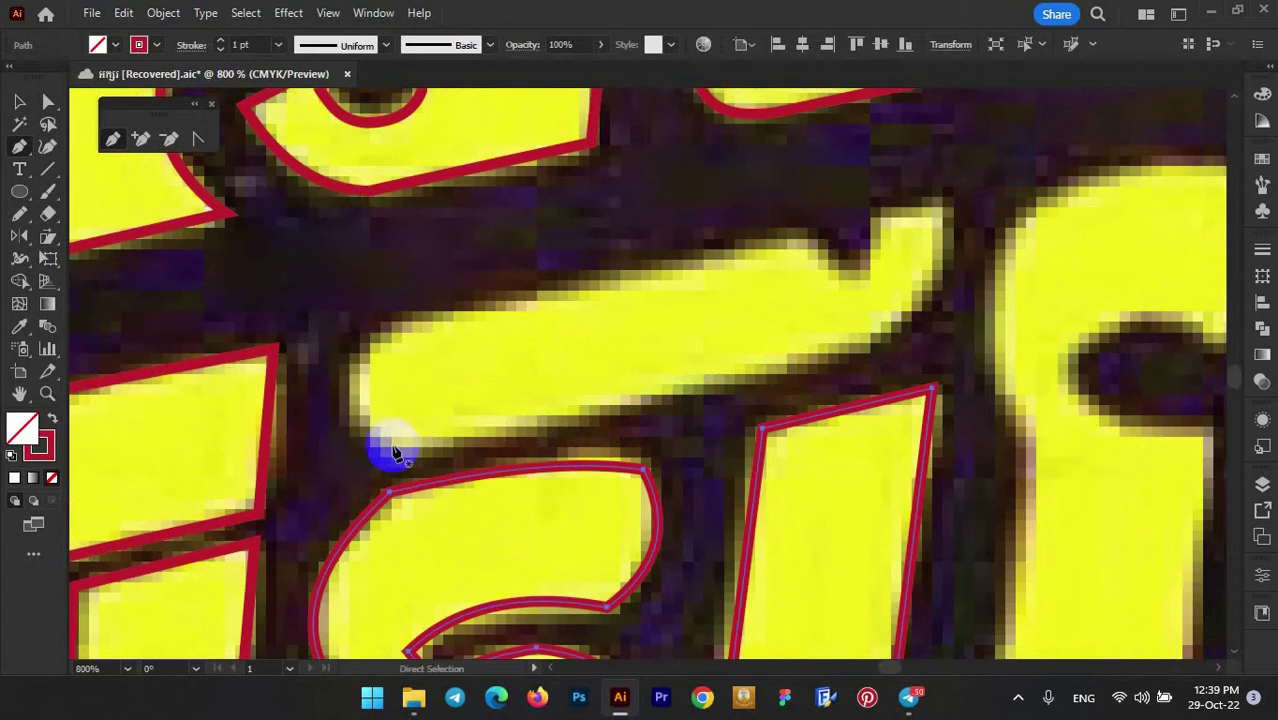
# - Fit the small hook curve and a curved corner of the outline to the glyph
pyautogui.scroll(-2, 481, 316)
pyautogui.scroll(-3, 481, 316)
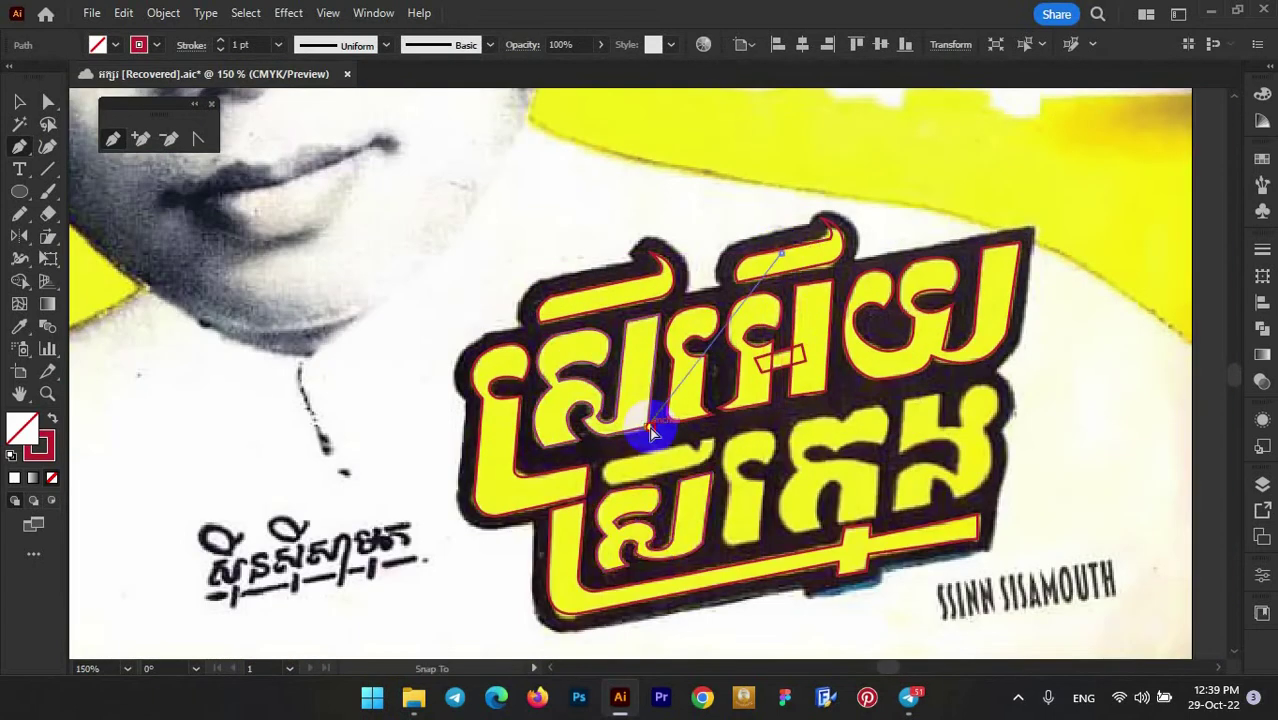
pyautogui.scroll(3, 660, 456)
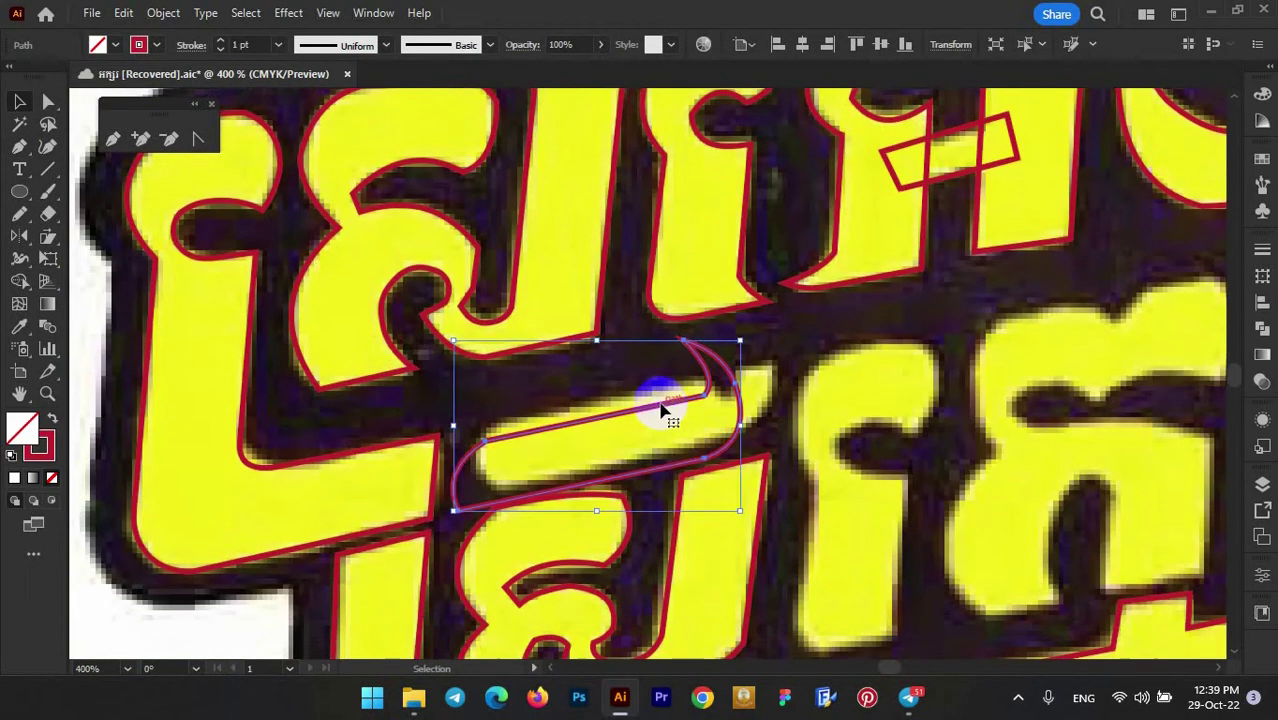
pyautogui.moveTo(664, 413); pyautogui.dragTo(684, 390)
pyautogui.scroll(-3, 684, 390)
pyautogui.scroll(1, 661, 422)
pyautogui.scroll(2, 760, 396)
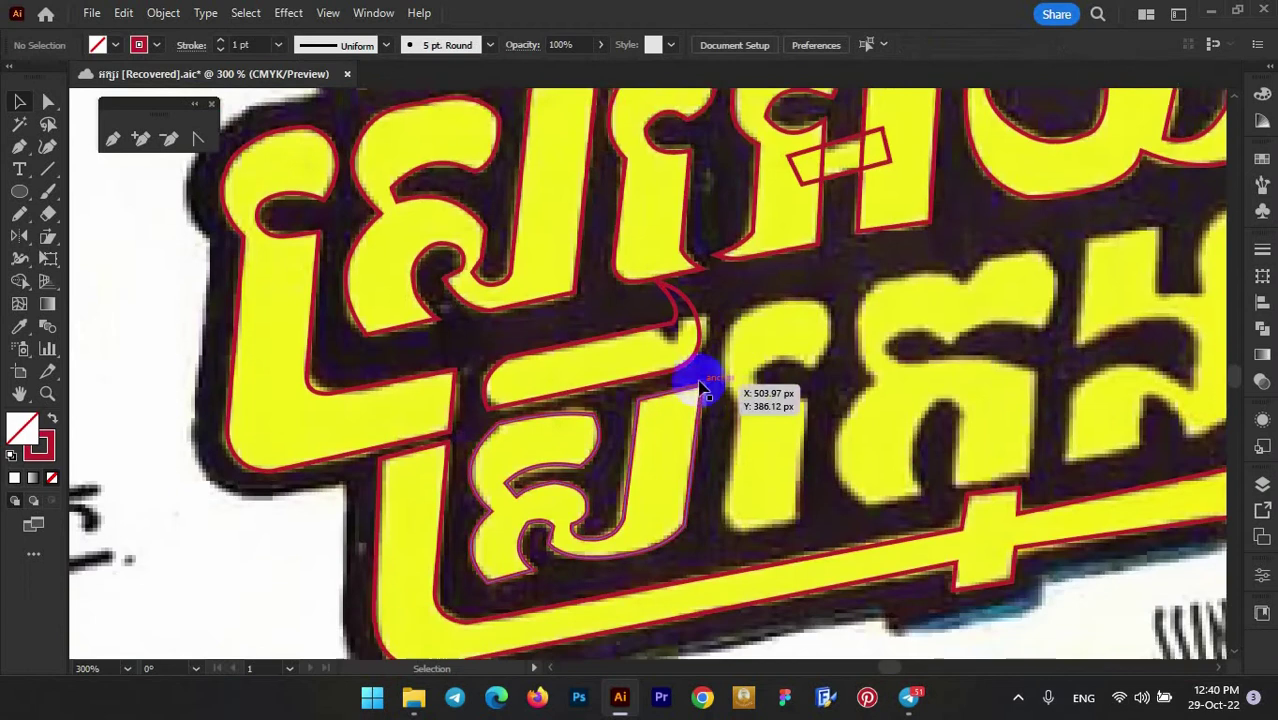
pyautogui.moveTo(760, 488); pyautogui.dragTo(782, 543)
pyautogui.press('v')
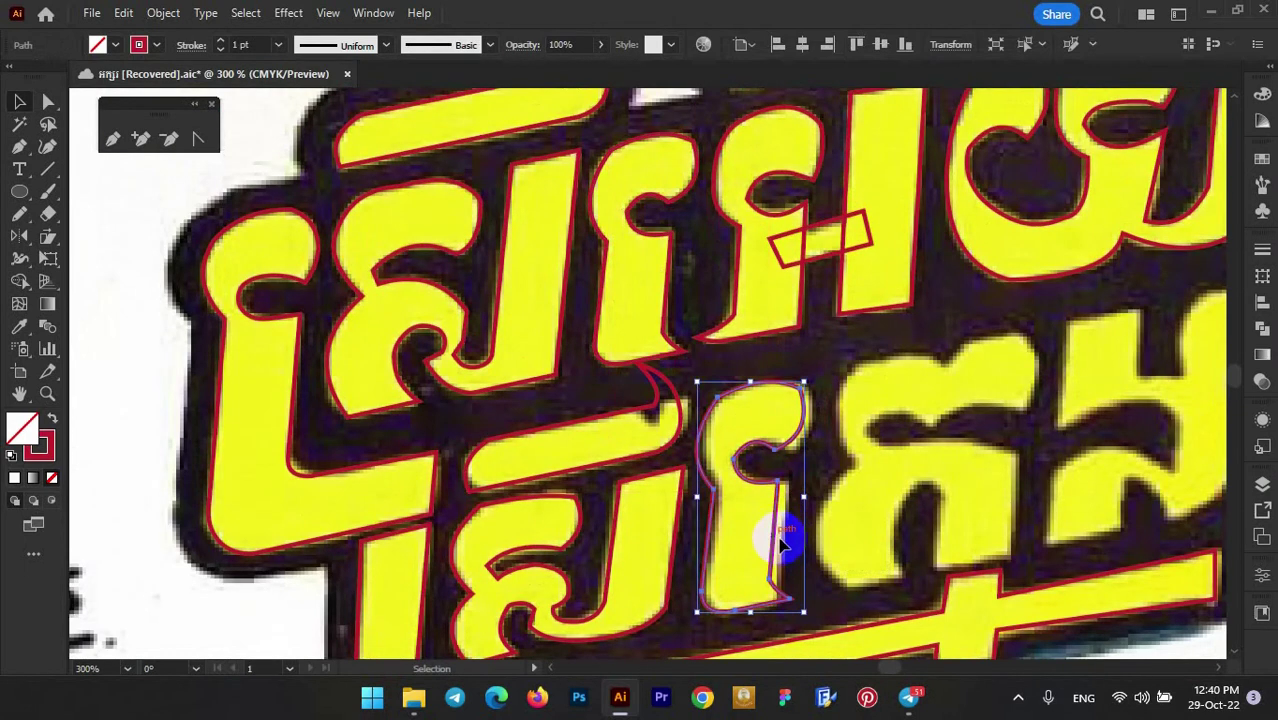
# - Trace straight-edged anchors around the upper part of the next lower-line letter
pyautogui.scroll(-5, 790, 535)
pyautogui.scroll(3, 143, 185)
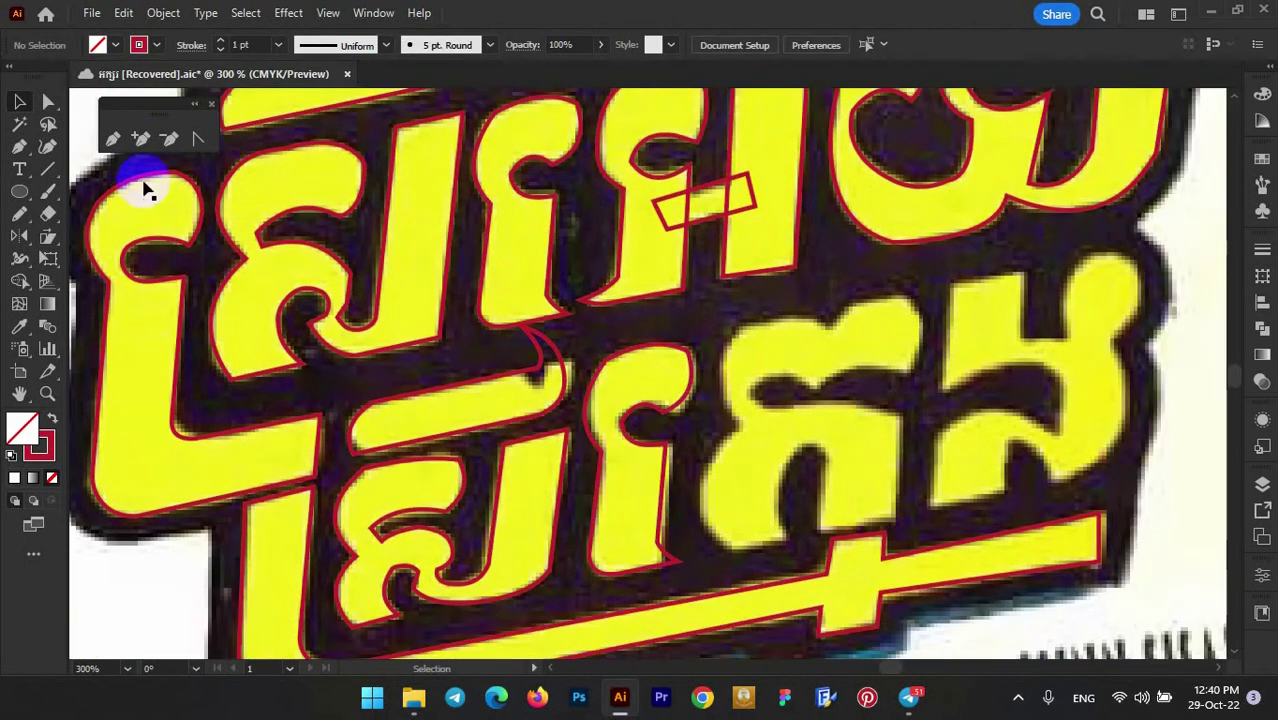
pyautogui.press('p')
pyautogui.scroll(2, 800, 545)
pyautogui.click(715, 558)
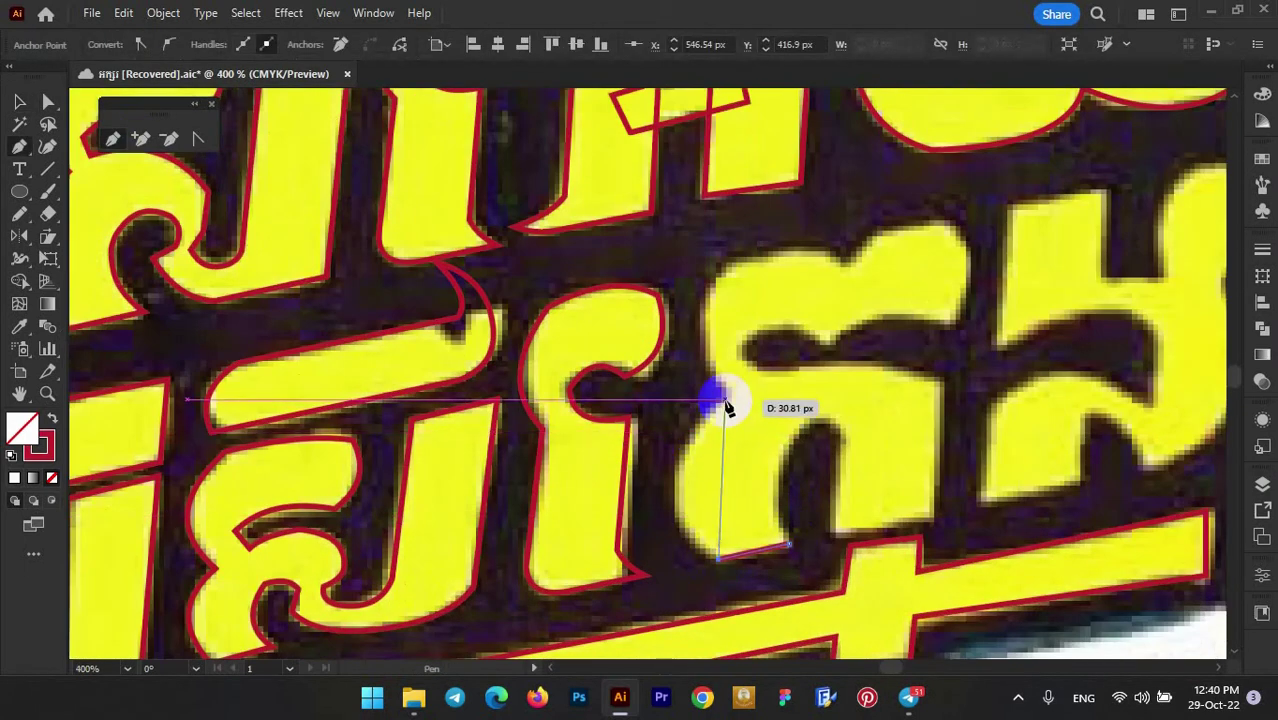
pyautogui.hotkey('ctrl', '+')
pyautogui.hotkey('ctrl', '+')
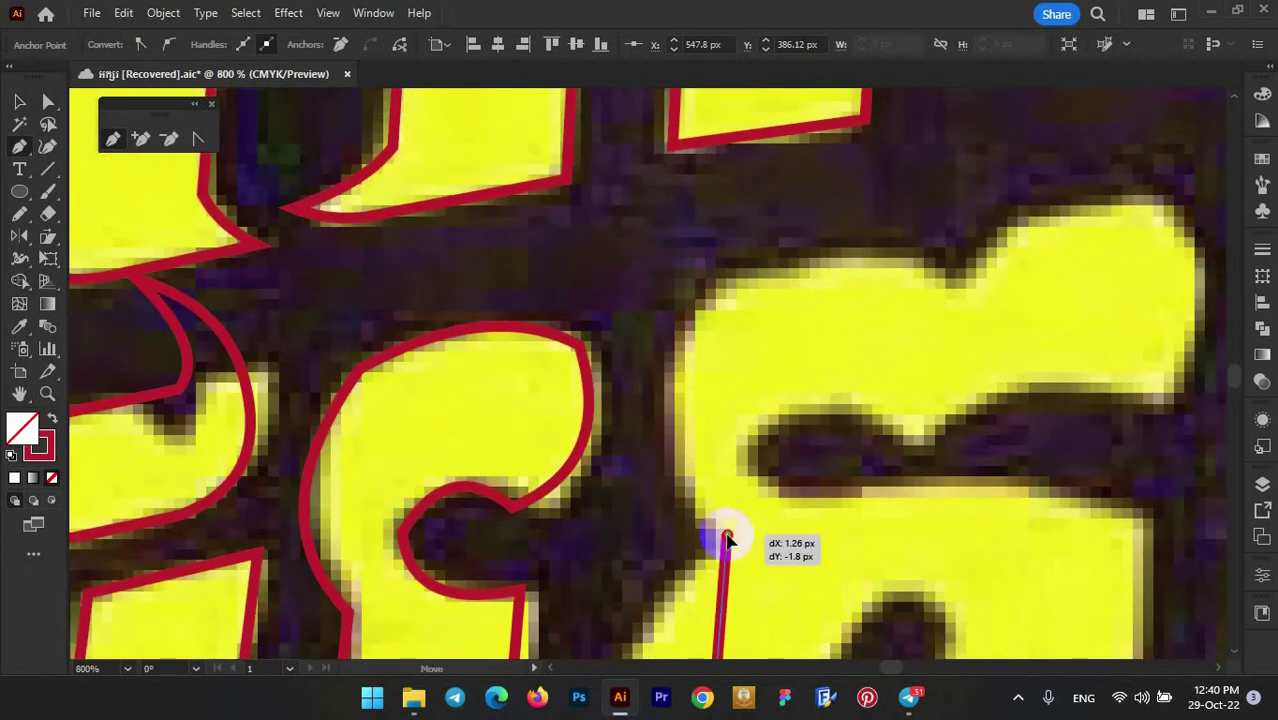
pyautogui.click(950, 278)
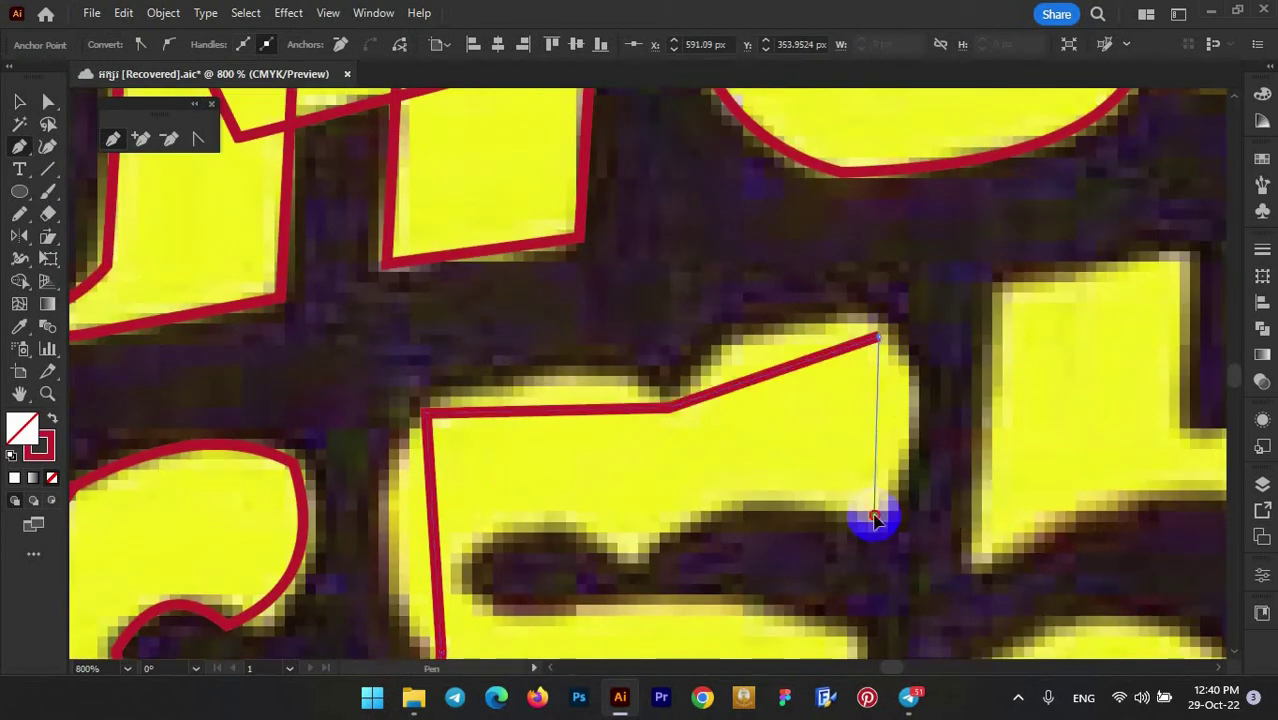
pyautogui.click(472, 598)
pyautogui.click(488, 500)
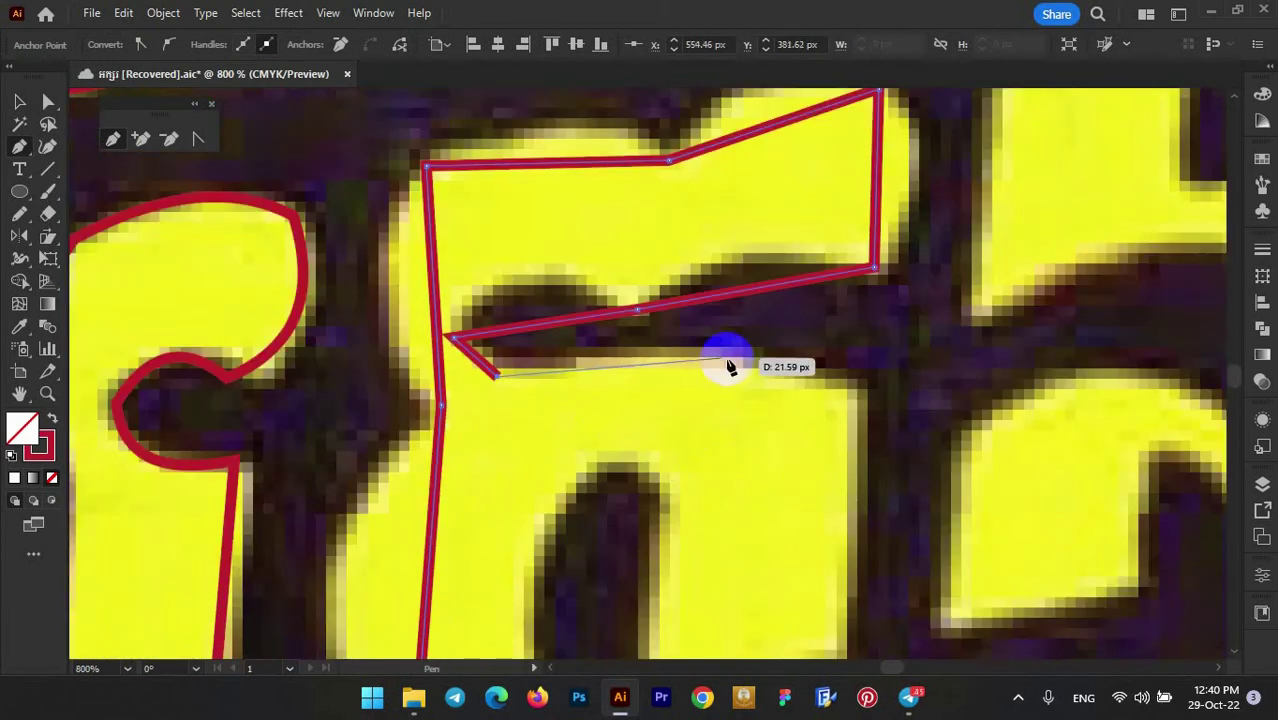
pyautogui.click(848, 381)
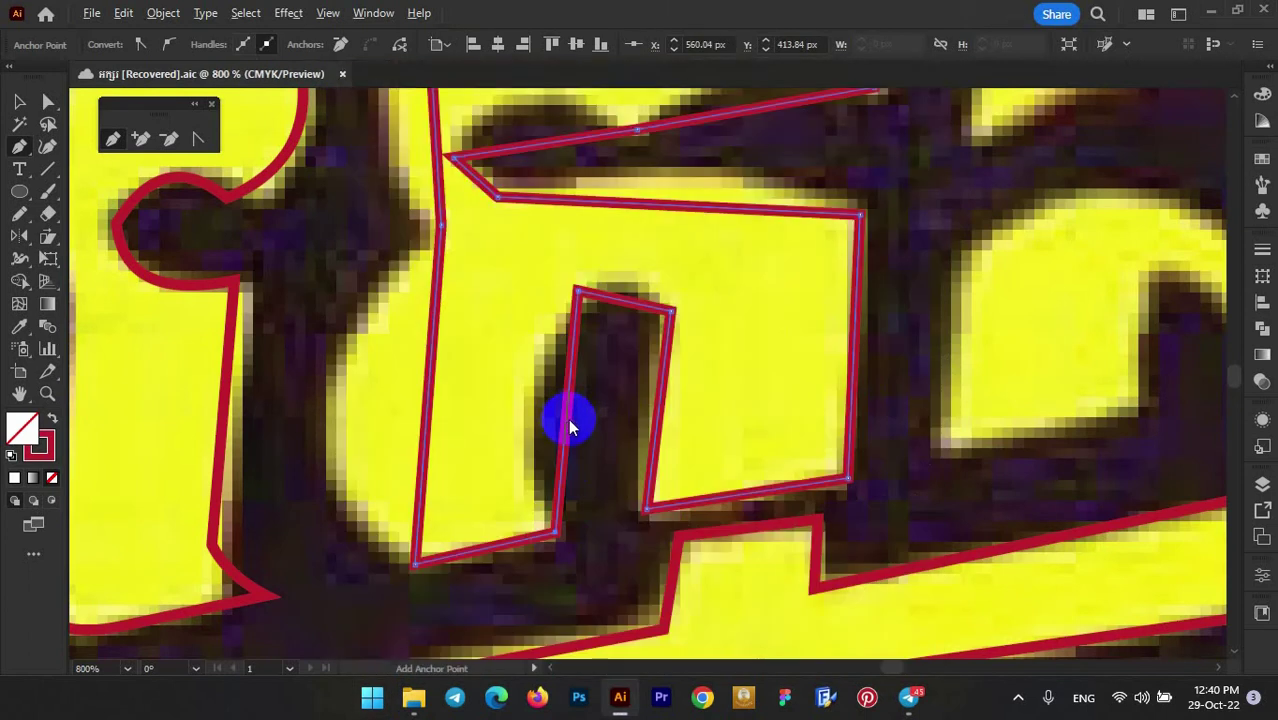
# - Curve the notch's left and top edges and pull handles from an edge anchor
pyautogui.scroll(1, 566, 417)
pyautogui.moveTo(562, 423); pyautogui.dragTo(520, 420)
pyautogui.scroll(2, 520, 420)
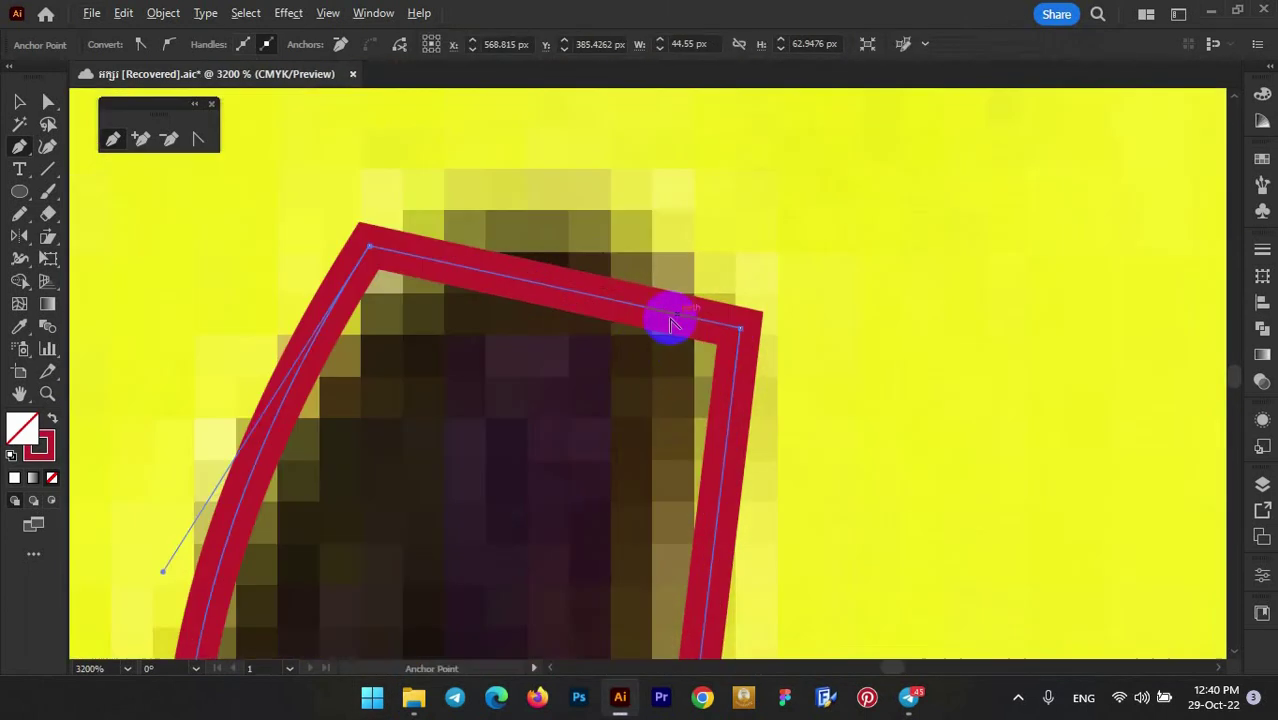
pyautogui.moveTo(665, 320); pyautogui.dragTo(579, 263)
pyautogui.scroll(-5, 819, 323)
pyautogui.scroll(4, 686, 408)
pyautogui.scroll(-2, 686, 408)
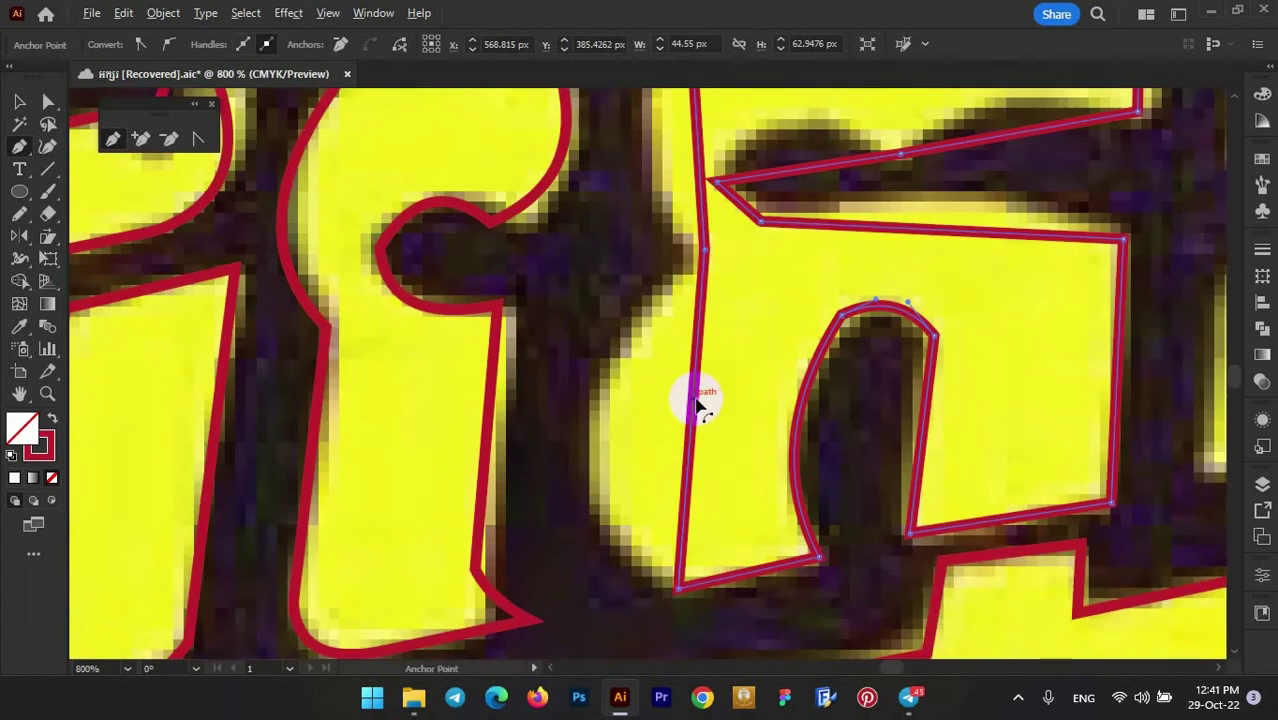
pyautogui.moveTo(699, 399)
pyautogui.mouseDown()
pyautogui.moveTo(550, 483)
pyautogui.moveTo(556, 550)
pyautogui.mouseUp()
# - Bend the letter's remaining inner edges into curves matching the reference
pyautogui.scroll(2, 556, 550)
pyautogui.moveTo(565, 330); pyautogui.dragTo(572, 335)
pyautogui.scroll(2, 847, 385)
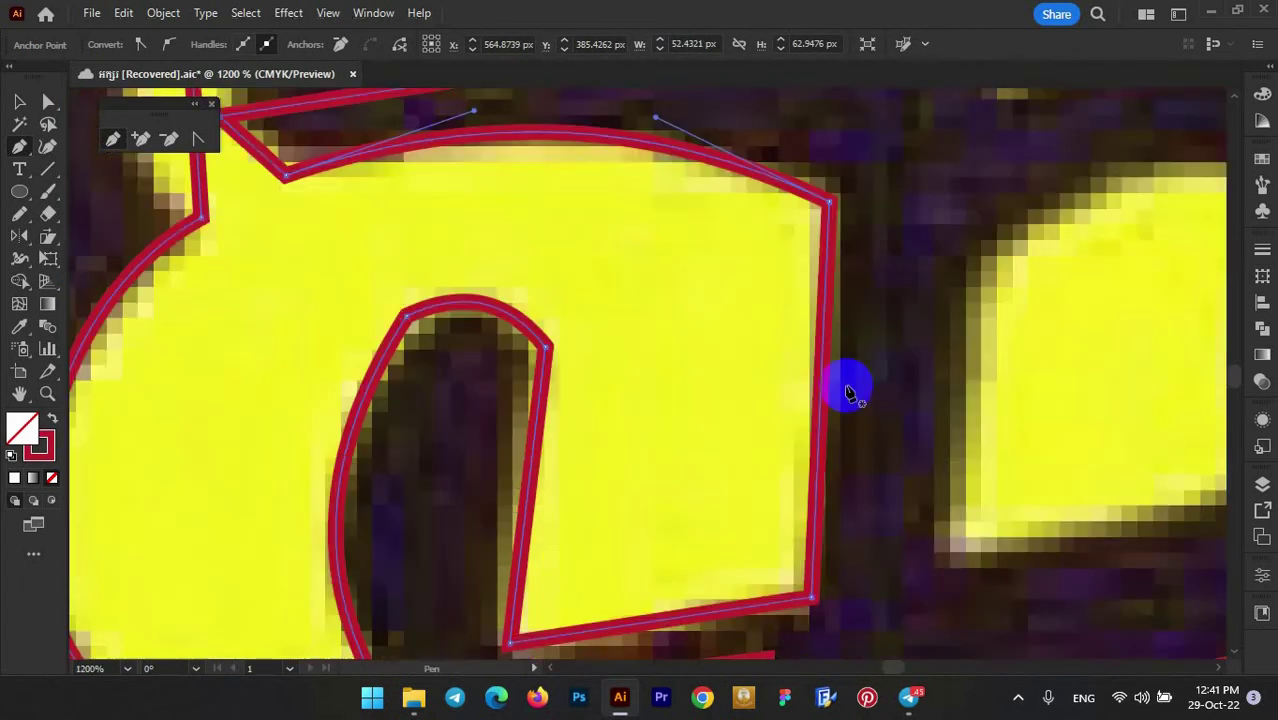
pyautogui.scroll(-3, 850, 371)
pyautogui.scroll(3, 553, 385)
pyautogui.moveTo(553, 385); pyautogui.dragTo(519, 296)
pyautogui.scroll(-2, 998, 299)
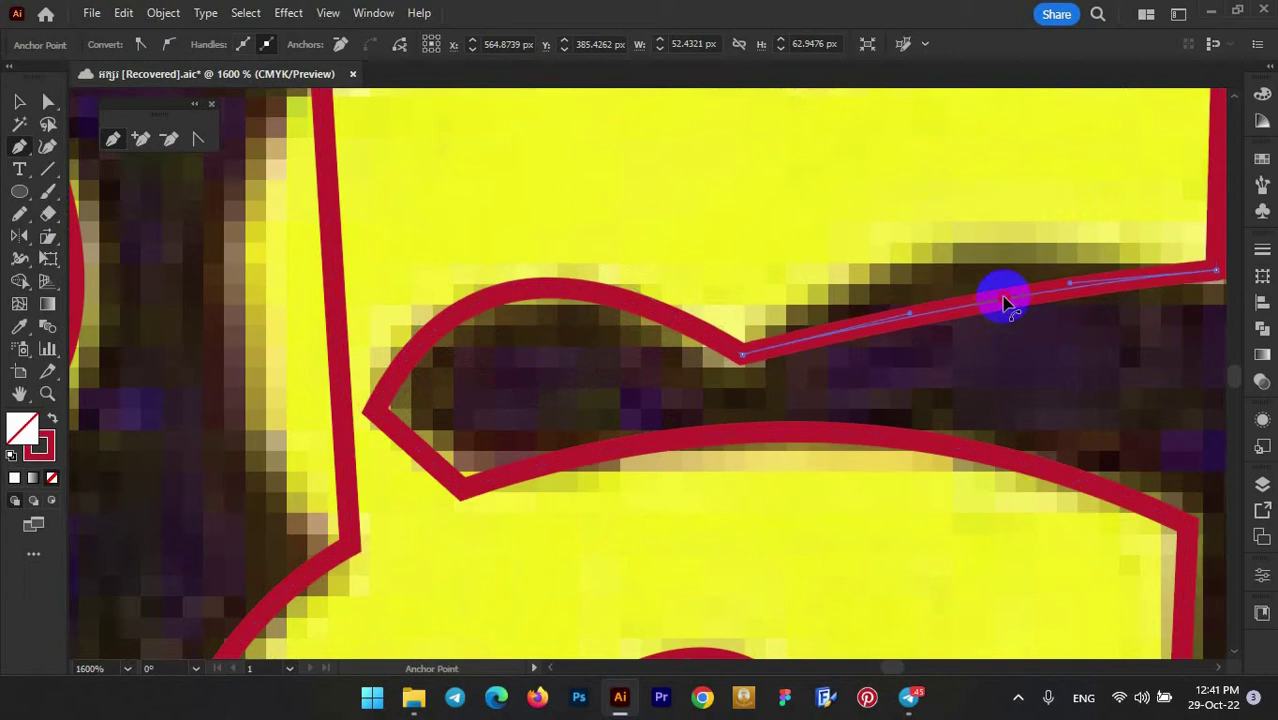
pyautogui.scroll(-3, 798, 348)
pyautogui.scroll(3, 692, 336)
pyautogui.moveTo(630, 350); pyautogui.dragTo(628, 355)
pyautogui.scroll(-3, 640, 320)
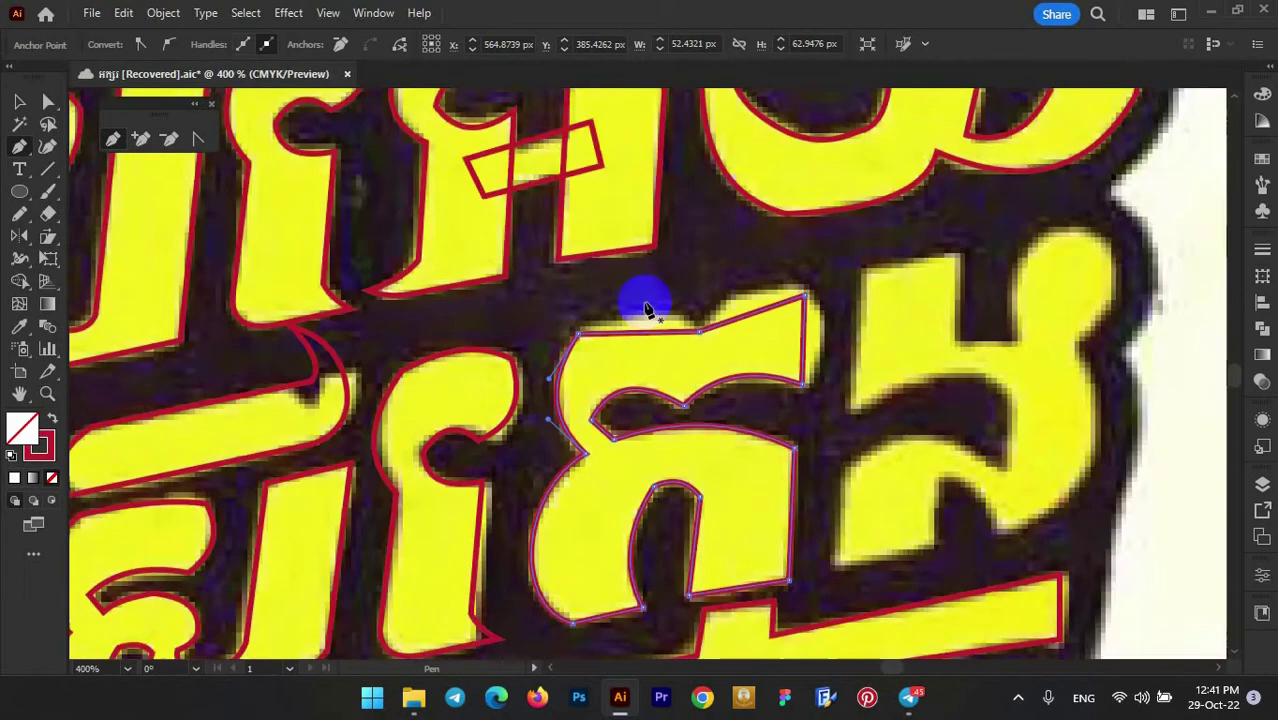
pyautogui.scroll(3, 622, 422)
# - Arch the letter's top edge and bow its straight right side outward
pyautogui.moveTo(879, 379); pyautogui.dragTo(920, 312)
pyautogui.scroll(-2, 1143, 350)
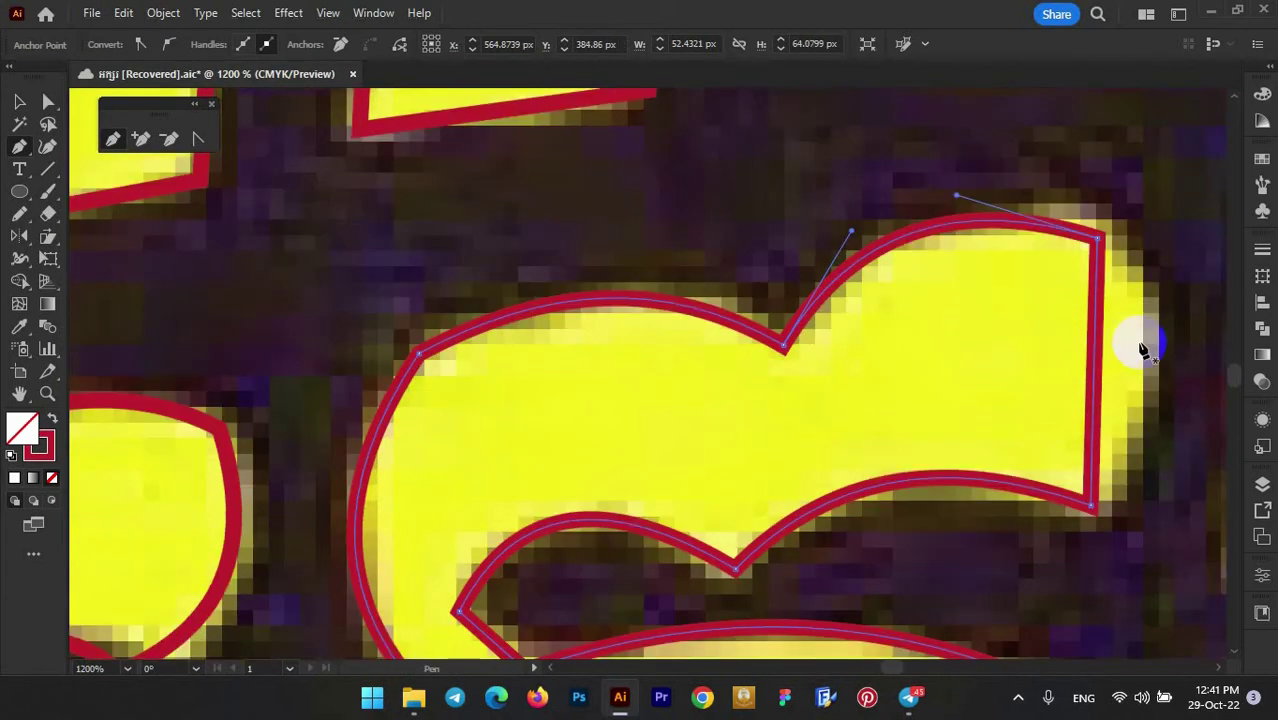
pyautogui.moveTo(1097, 365); pyautogui.dragTo(1121, 365)
pyautogui.scroll(2, 1121, 365)
pyautogui.scroll(2, 850, 363)
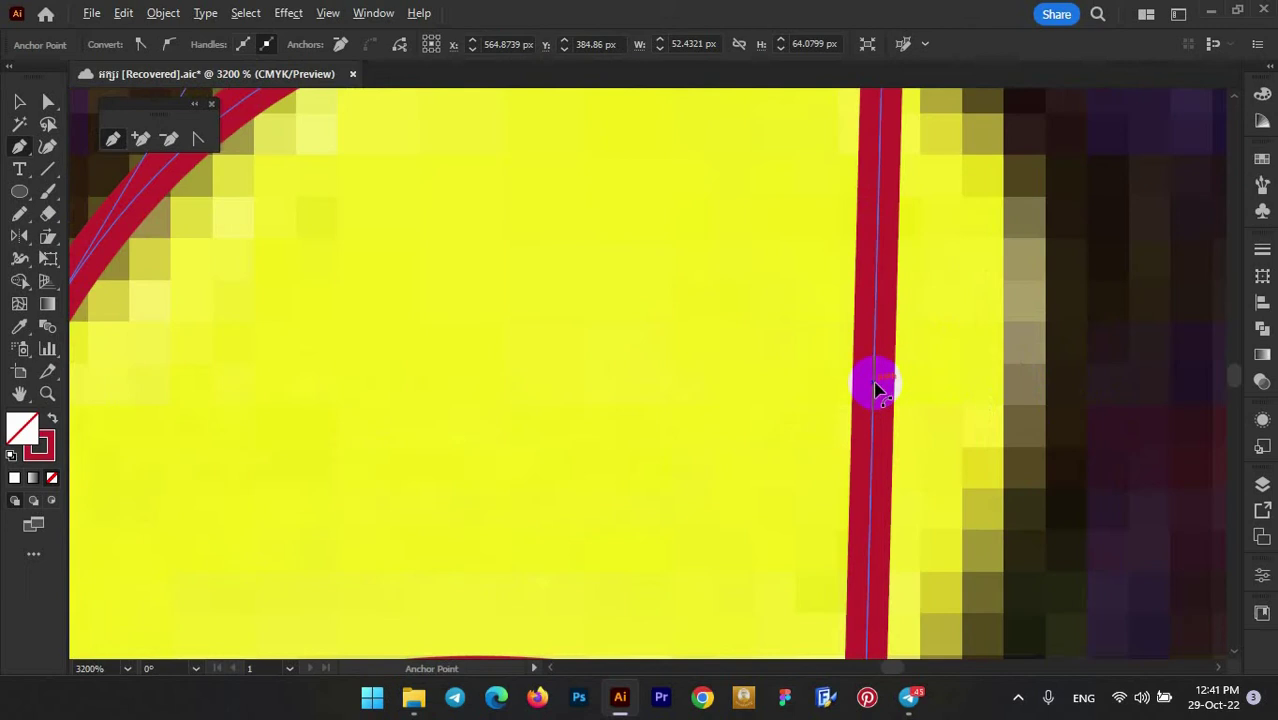
pyautogui.scroll(-2, 879, 385)
pyautogui.scroll(-2, 999, 350)
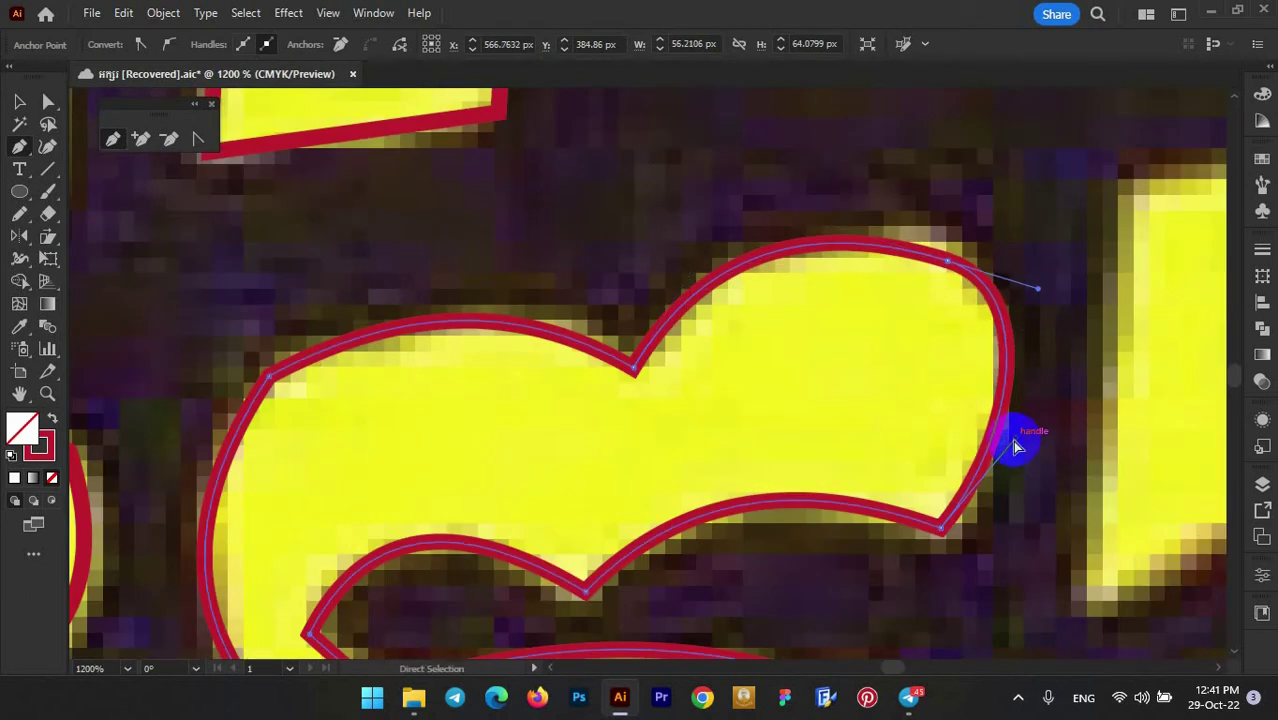
pyautogui.scroll(-2, 1018, 483)
pyautogui.scroll(-2, 900, 342)
# - Trace a closed straight-edged outline around the last letter of the lower line
pyautogui.scroll(3, 714, 447)
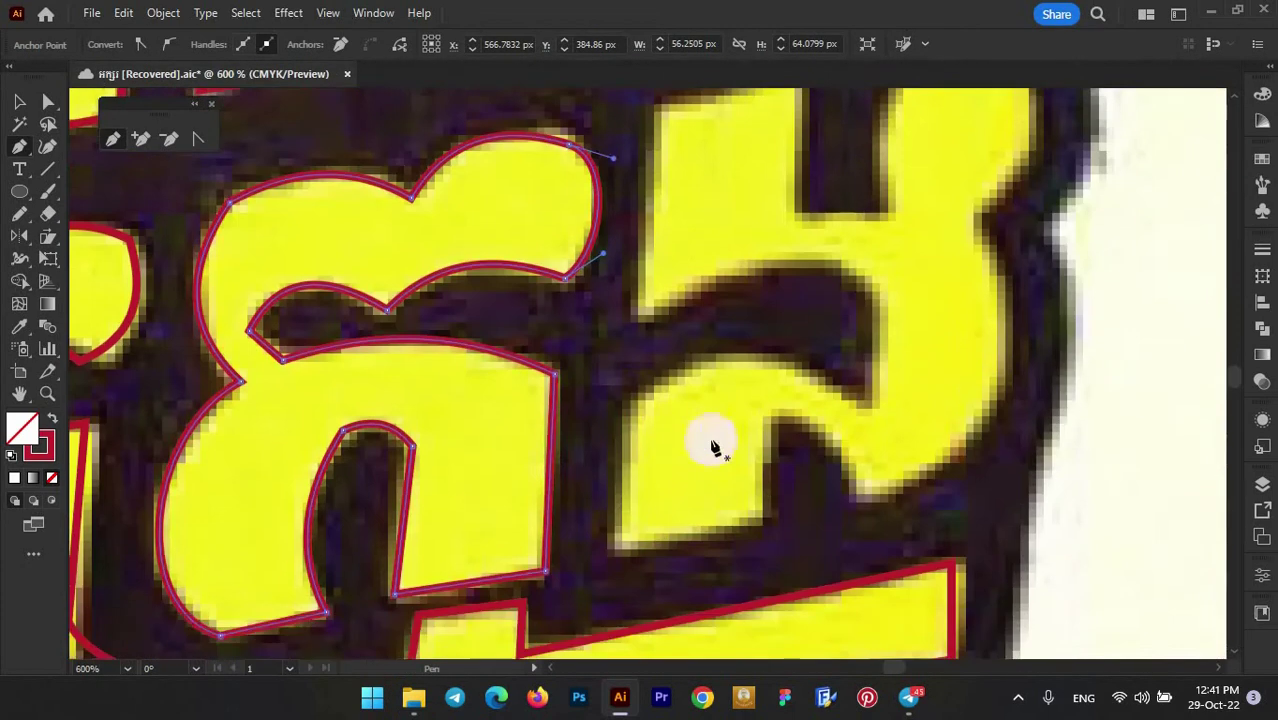
pyautogui.click(633, 401)
pyautogui.click(614, 547)
pyautogui.click(763, 518)
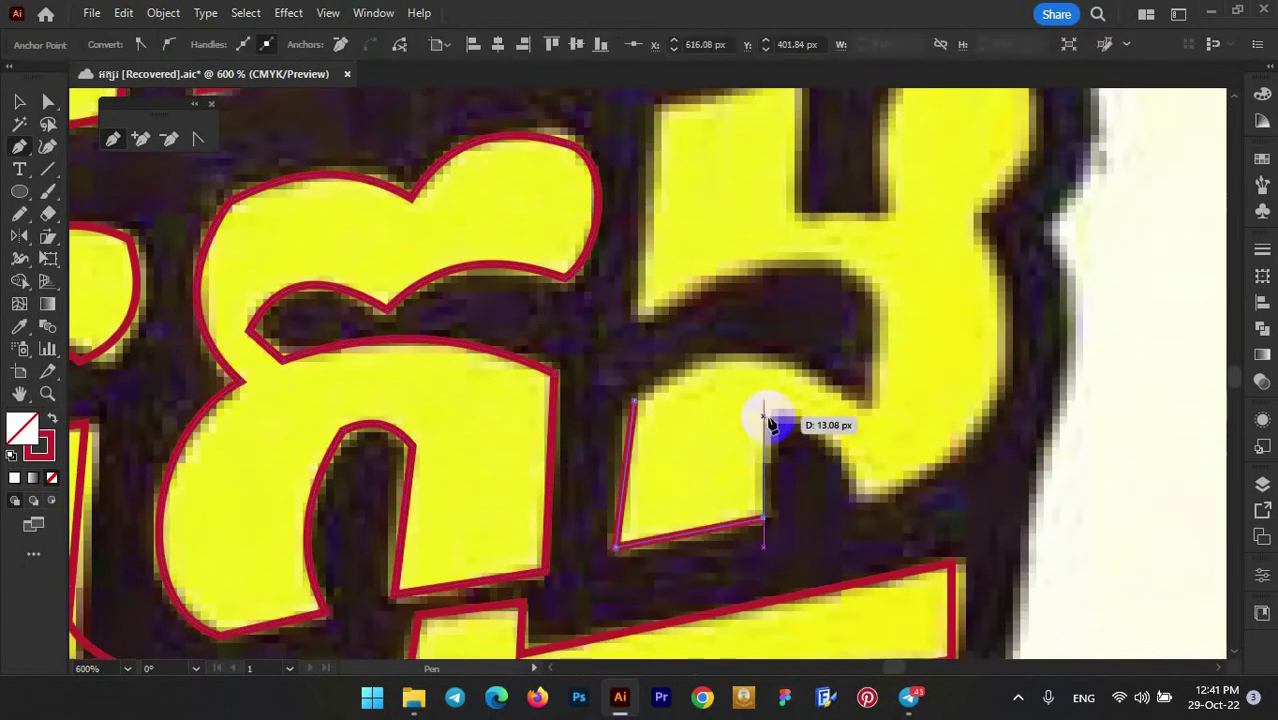
pyautogui.click(857, 498)
pyautogui.scroll(2, 978, 340)
pyautogui.click(977, 286)
pyautogui.scroll(4, 1010, 330)
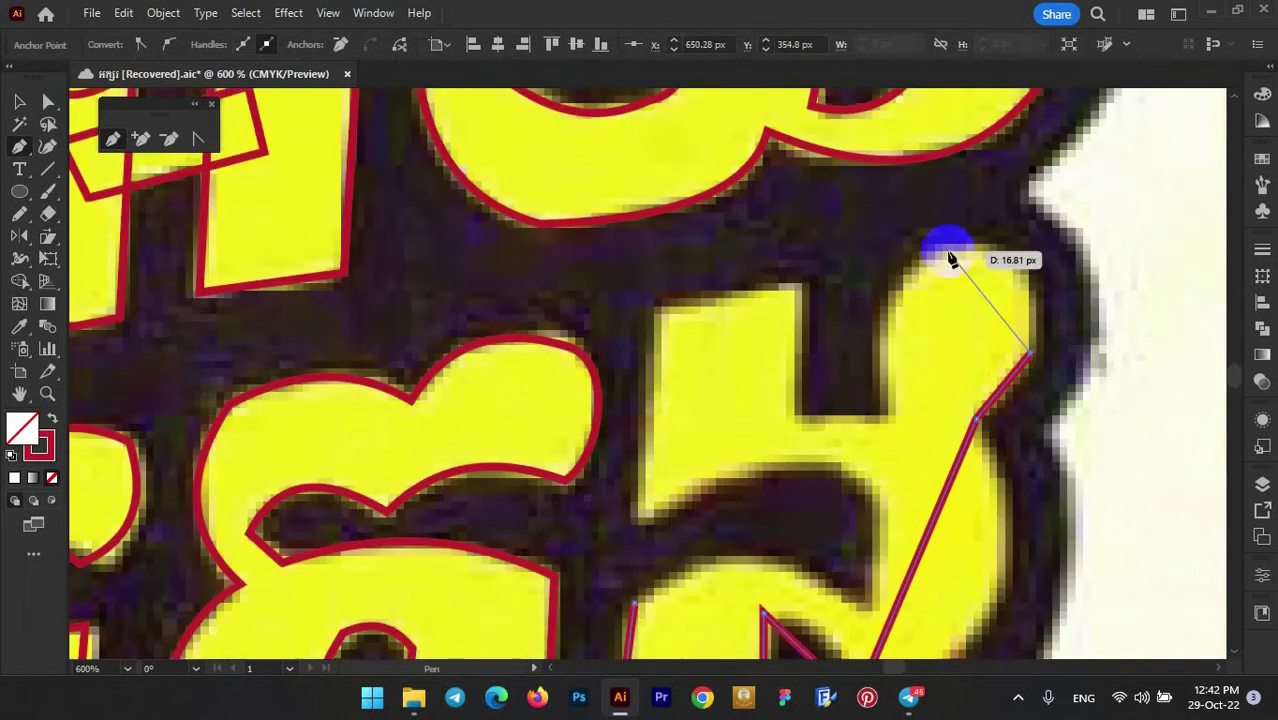
pyautogui.click(654, 303)
pyautogui.click(876, 498)
pyautogui.scroll(-3, 872, 520)
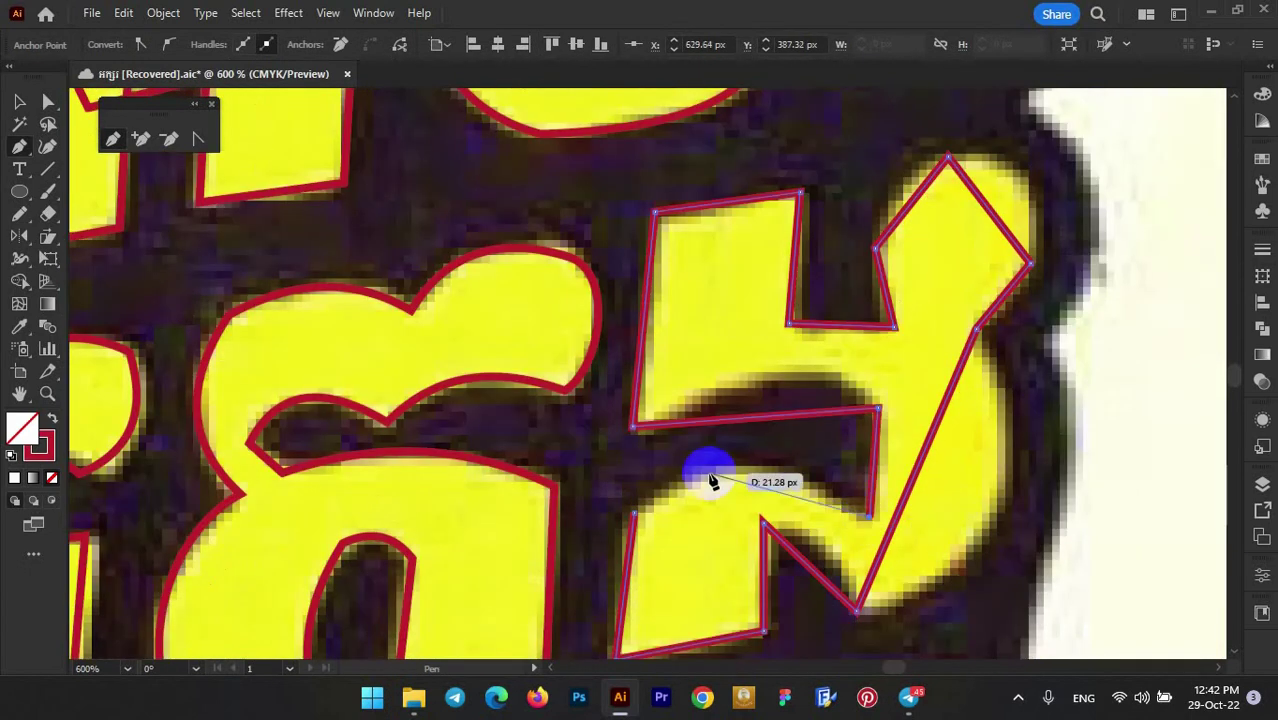
pyautogui.click(636, 517)
pyautogui.scroll(2, 636, 517)
# - Curve the final letter's bottom, right, pointed top and left edges to fit the reference
pyautogui.moveTo(747, 514); pyautogui.dragTo(713, 414)
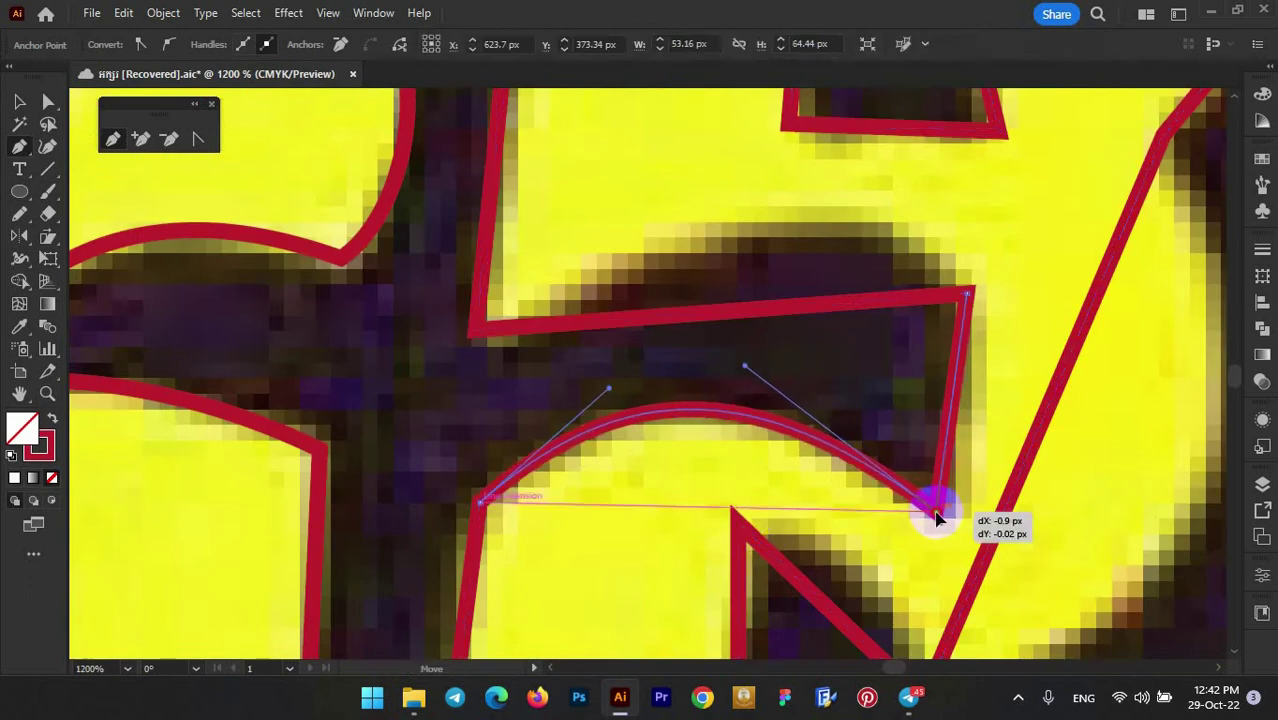
pyautogui.scroll(-2, 680, 410)
pyautogui.scroll(-2, 760, 420)
pyautogui.scroll(-2, 780, 428)
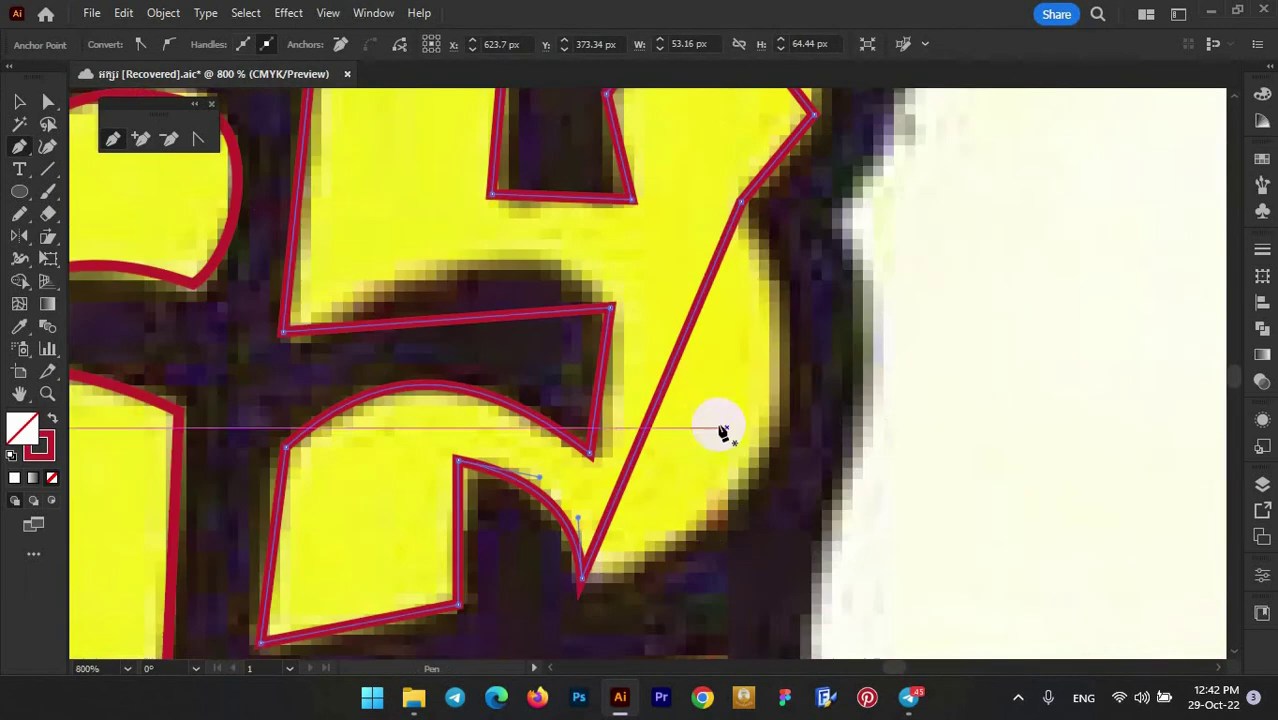
pyautogui.moveTo(722, 428); pyautogui.dragTo(745, 435)
pyautogui.scroll(3, 836, 394)
pyautogui.scroll(2, 713, 349)
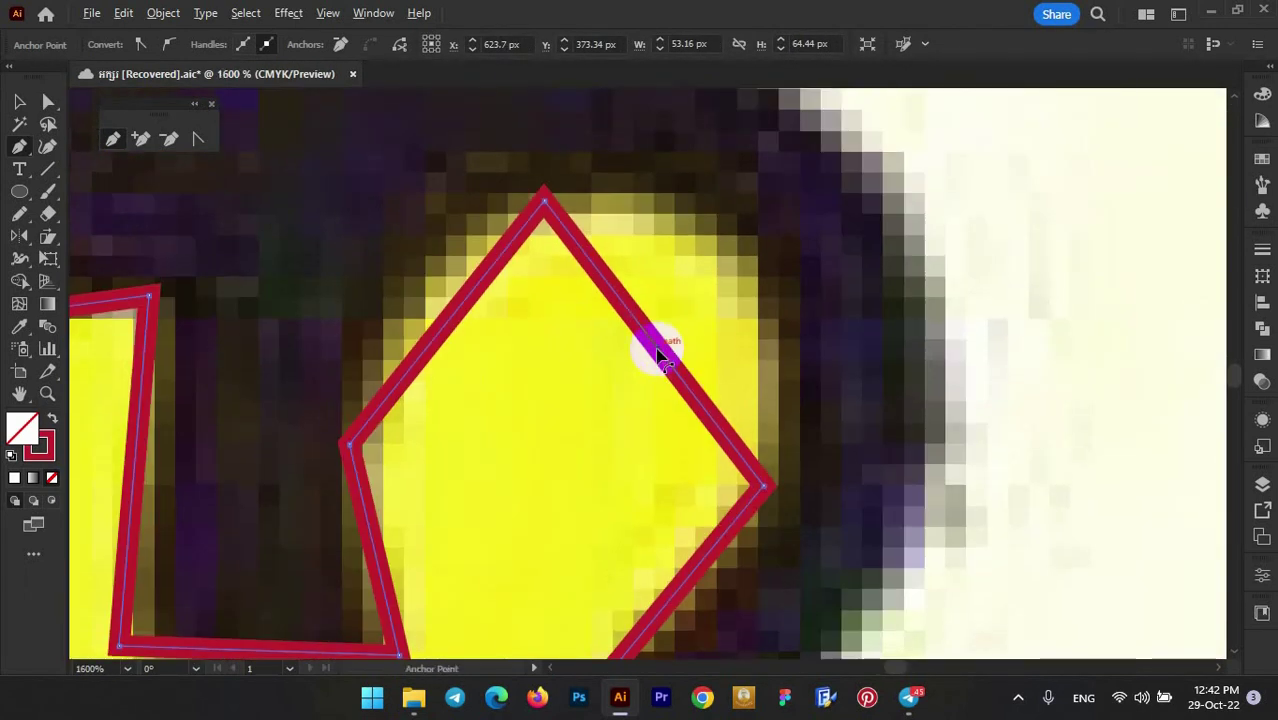
pyautogui.moveTo(656, 345); pyautogui.dragTo(755, 287)
pyautogui.moveTo(455, 320); pyautogui.dragTo(405, 295)
pyautogui.scroll(-3, 684, 336)
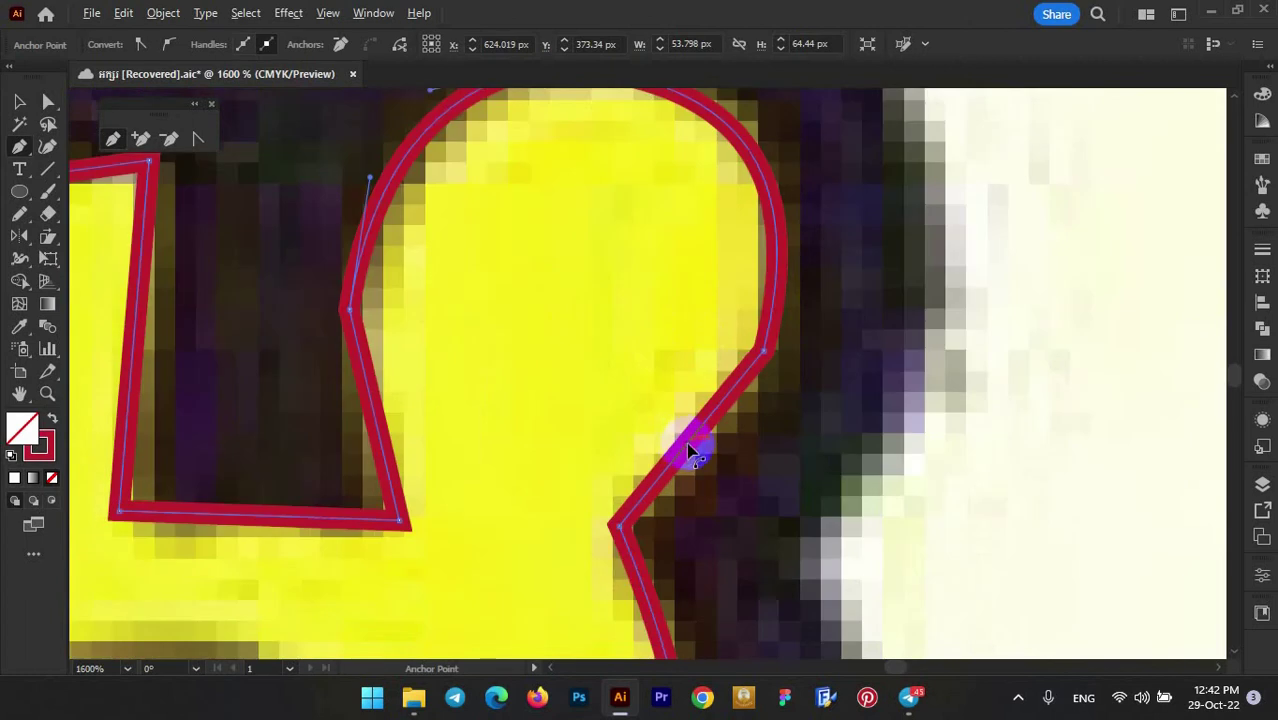
pyautogui.moveTo(365, 430); pyautogui.dragTo(420, 382)
# - Review the completed title outlines and return to the Selection tool
pyautogui.scroll(-3, 670, 365)
pyautogui.scroll(3, 508, 360)
pyautogui.scroll(-1, 400, 460)
pyautogui.scroll(-2, 570, 440)
pyautogui.scroll(-1, 585, 450)
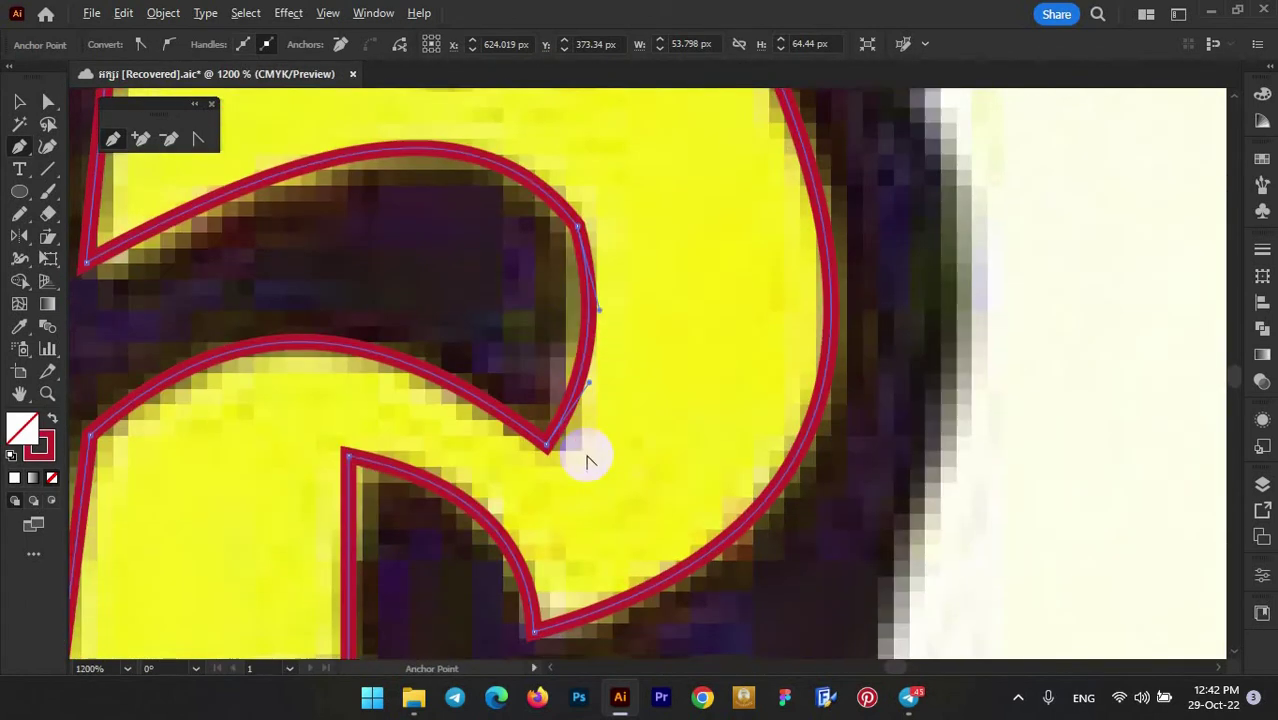
pyautogui.scroll(-2, 579, 434)
pyautogui.scroll(-1, 579, 434)
pyautogui.click(19, 101)
pyautogui.scroll(-2, 493, 292)
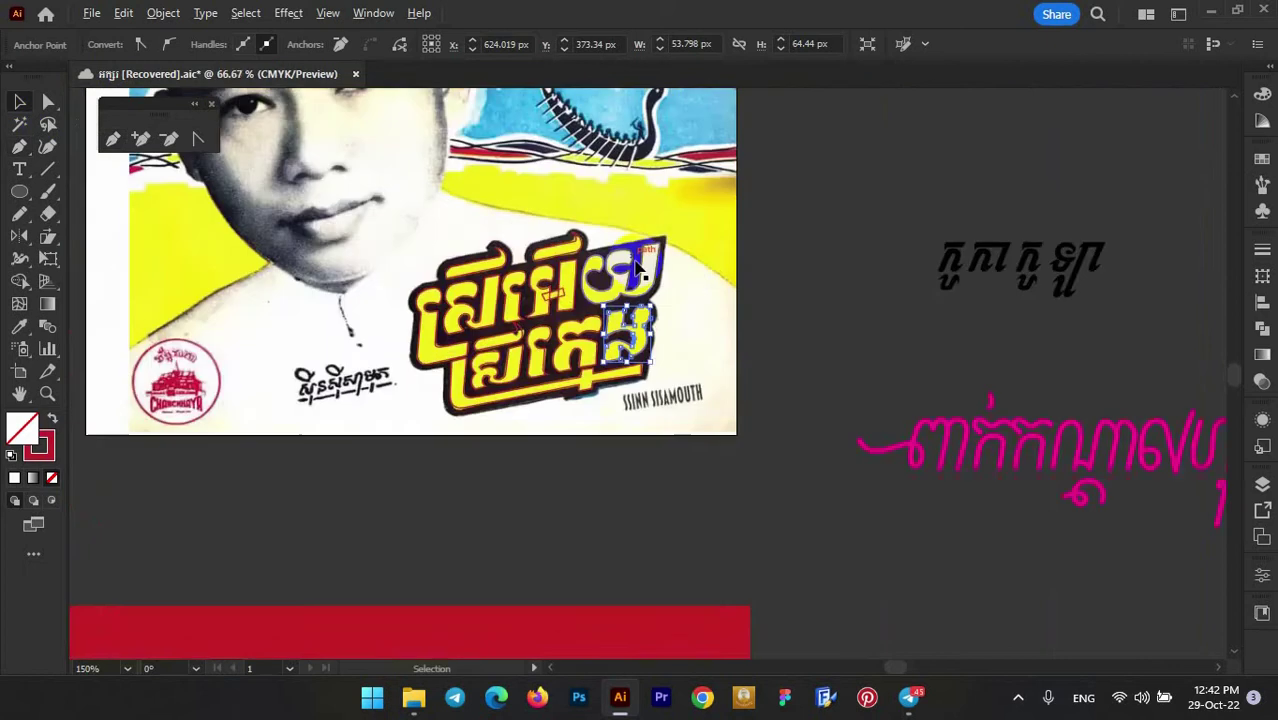
pyautogui.scroll(-3, 493, 292)
# - Move the placed reference photo off the lettering and zoom in on the letters
pyautogui.click(493, 292)
pyautogui.moveTo(493, 292); pyautogui.dragTo(954, 524)
pyautogui.click(779, 357)
pyautogui.scroll(4, 625, 350)
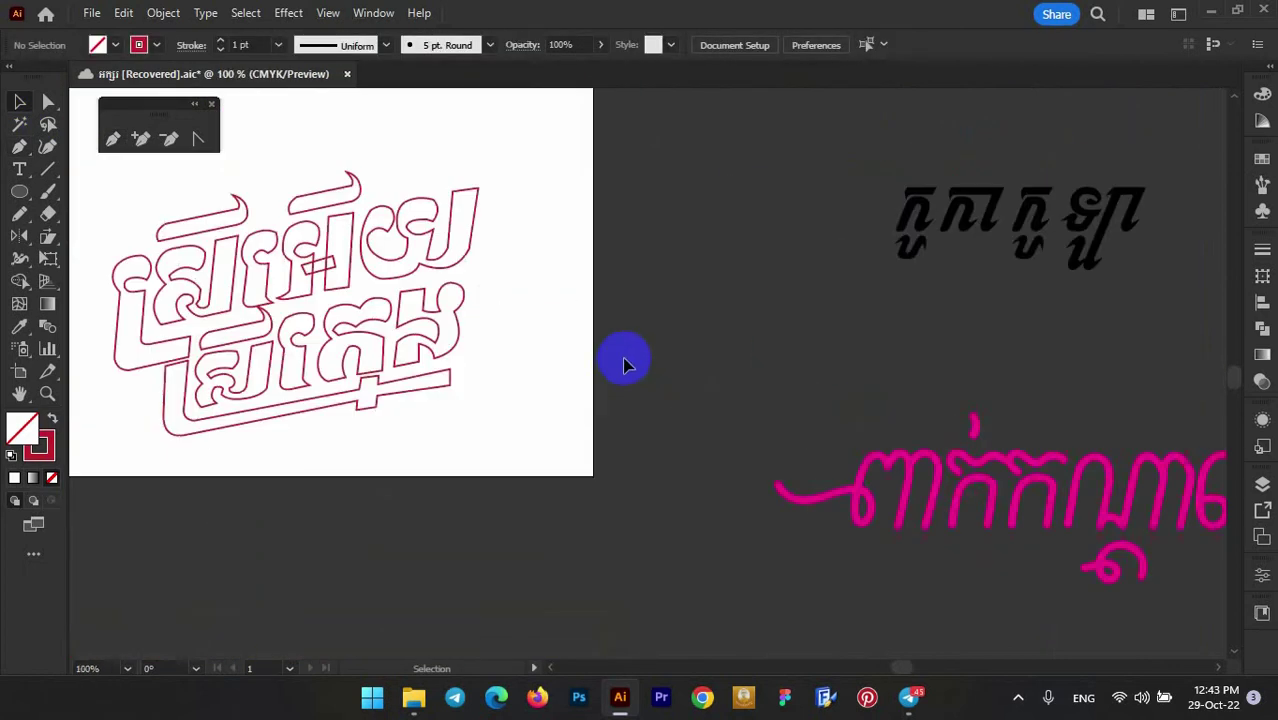
pyautogui.scroll(1, 419, 407)
pyautogui.scroll(1, 756, 362)
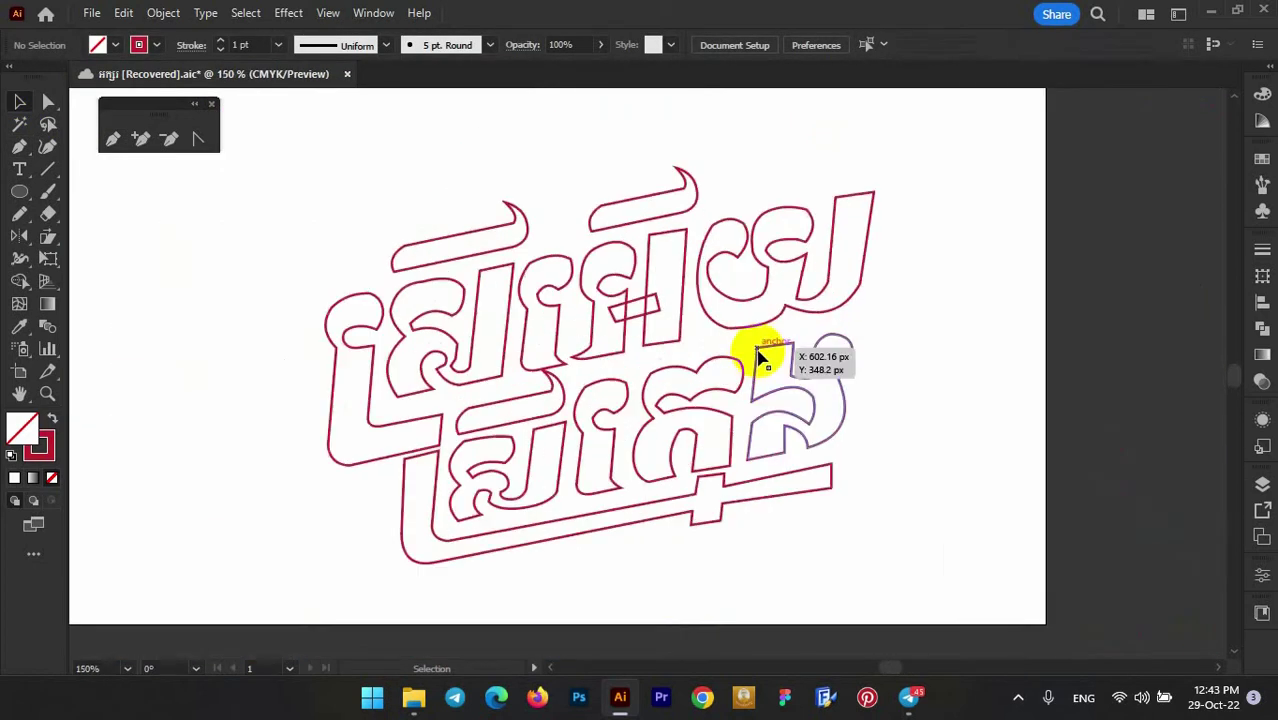
pyautogui.scroll(1, 747, 348)
pyautogui.scroll(2, 485, 337)
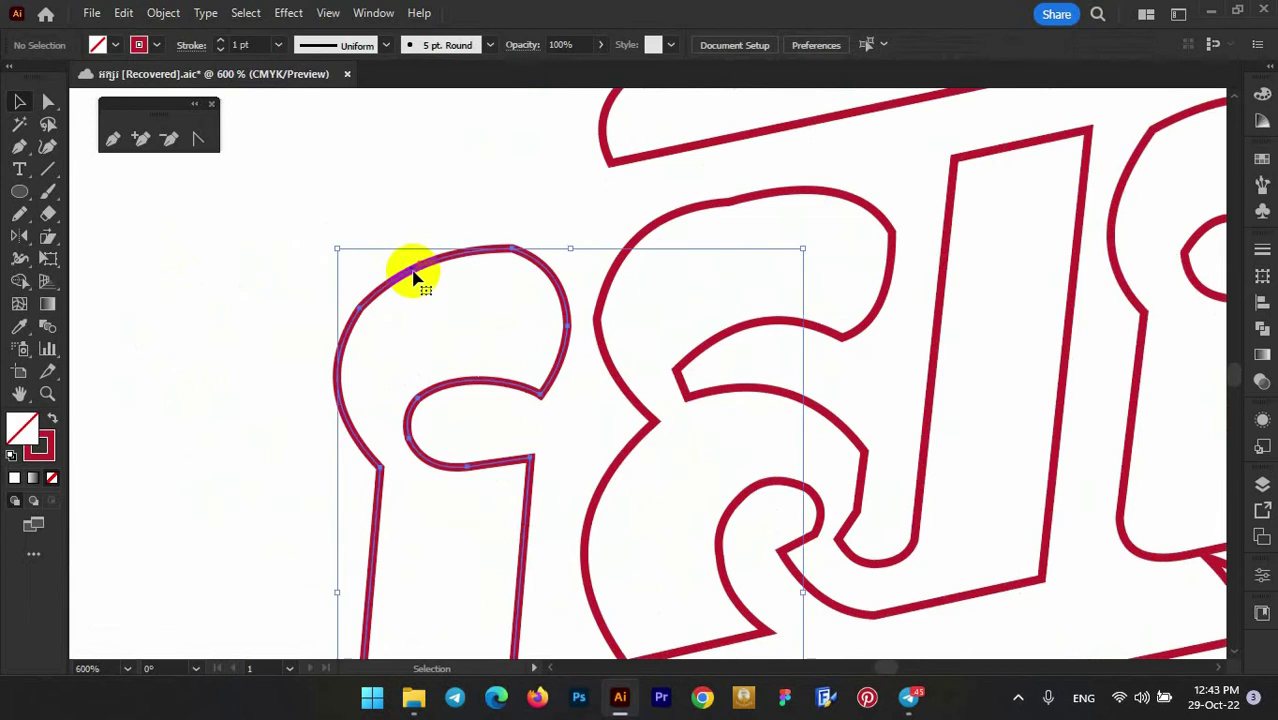
pyautogui.scroll(1, 415, 278)
# - With Direct Selection, reshape the letter's top curve and round its lower inner corner
pyautogui.press('a')
pyautogui.click(548, 240)
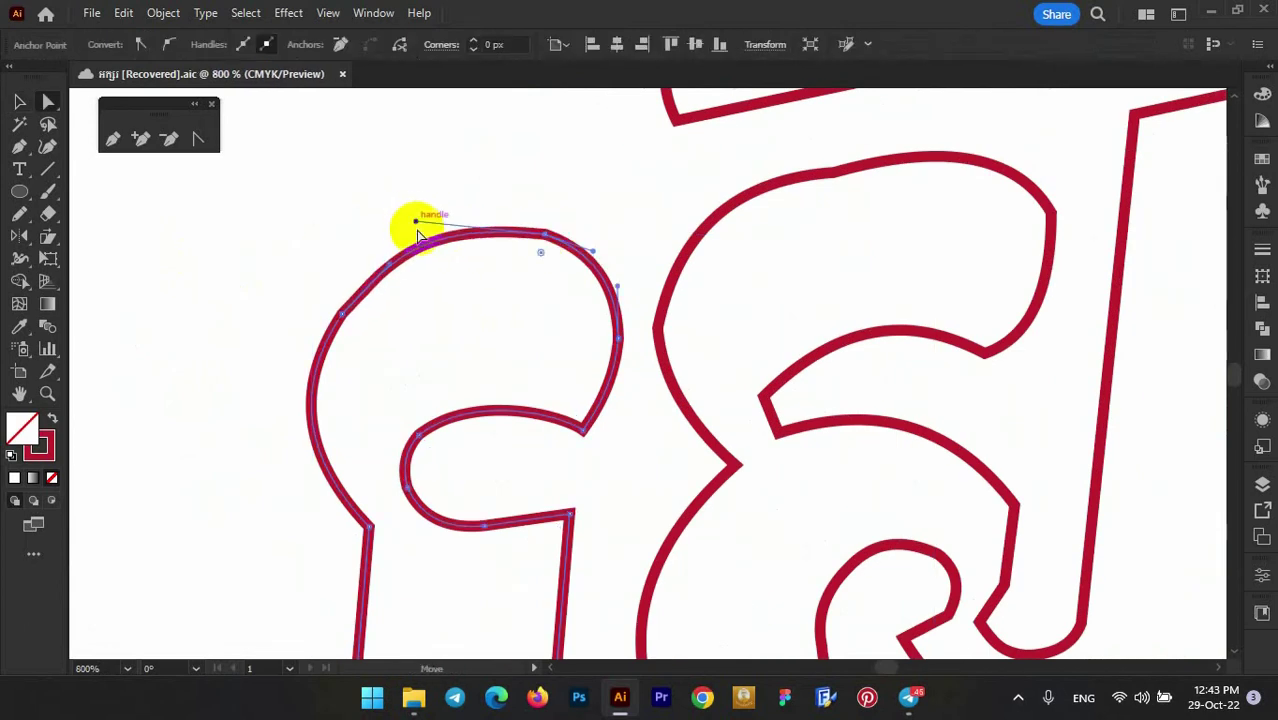
pyautogui.moveTo(416, 221); pyautogui.dragTo(455, 234)
pyautogui.moveTo(522, 200); pyautogui.dragTo(569, 271)
pyautogui.moveTo(482, 514); pyautogui.dragTo(483, 518)
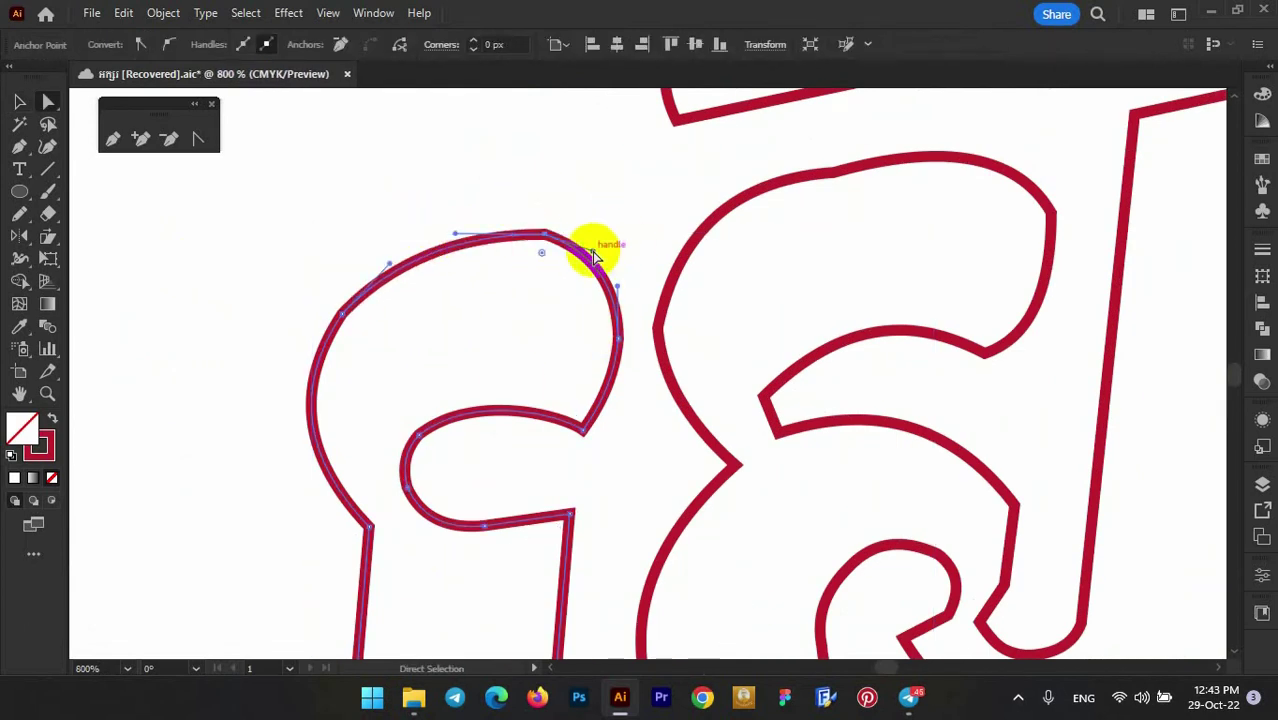
pyautogui.moveTo(619, 252); pyautogui.dragTo(682, 234)
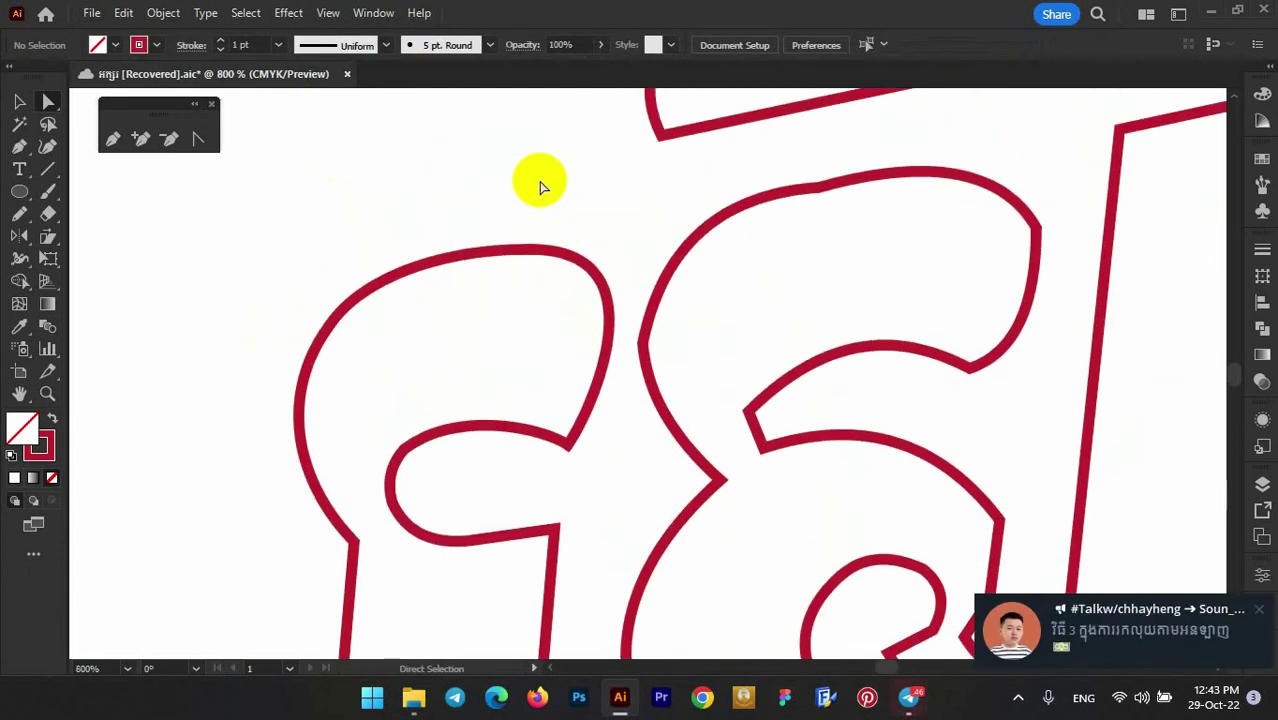
# - Pull the top-right curve inward, nudge the top anchor, and round out the curl's top
pyautogui.click(593, 318)
pyautogui.moveTo(665, 248); pyautogui.dragTo(613, 257)
pyautogui.moveTo(530, 250); pyautogui.dragTo(520, 257)
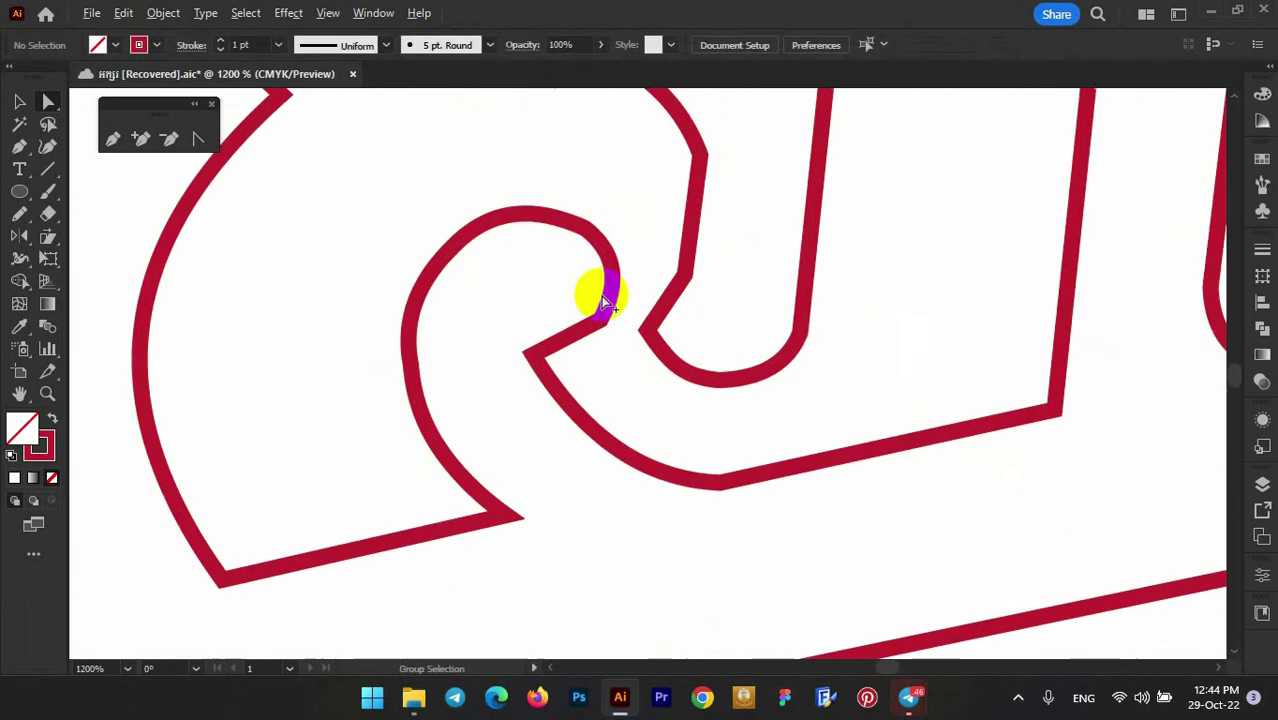
pyautogui.click(570, 237)
pyautogui.moveTo(485, 214); pyautogui.dragTo(520, 170)
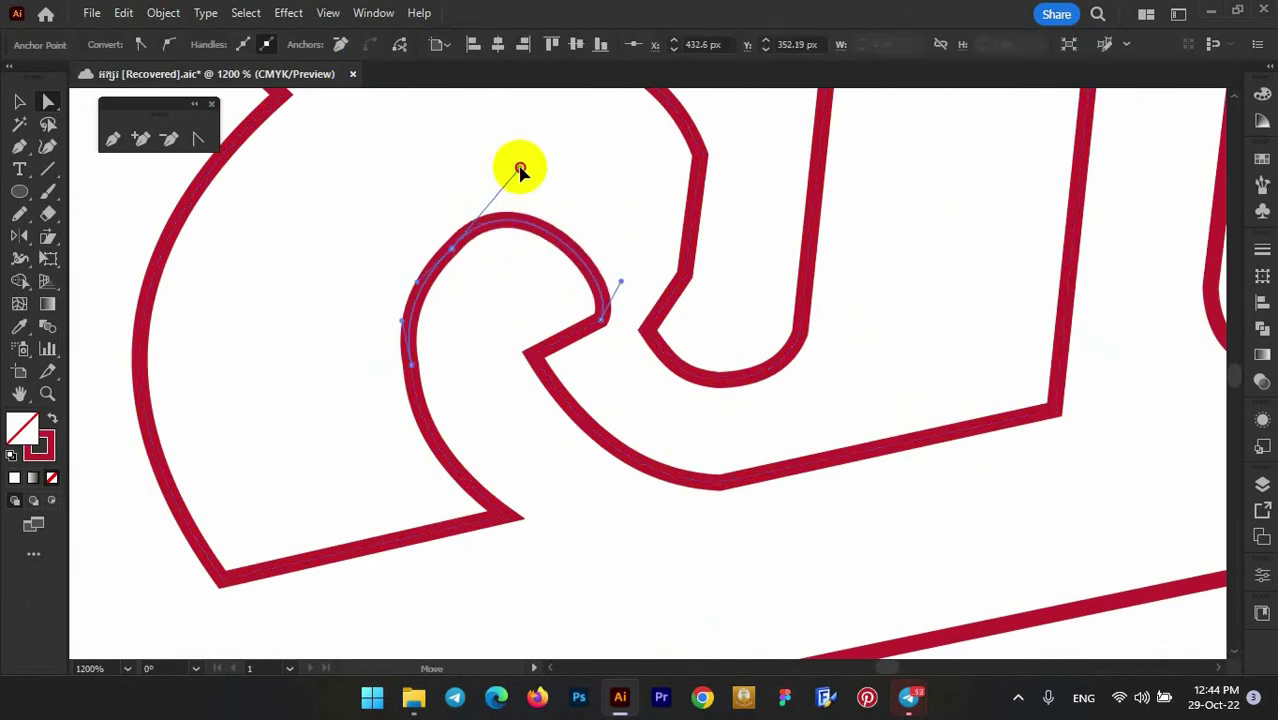
pyautogui.click(650, 228)
# - Reshape the curve from its lower corner anchor and check the upper segment's handles
pyautogui.scroll(-3, 650, 228)
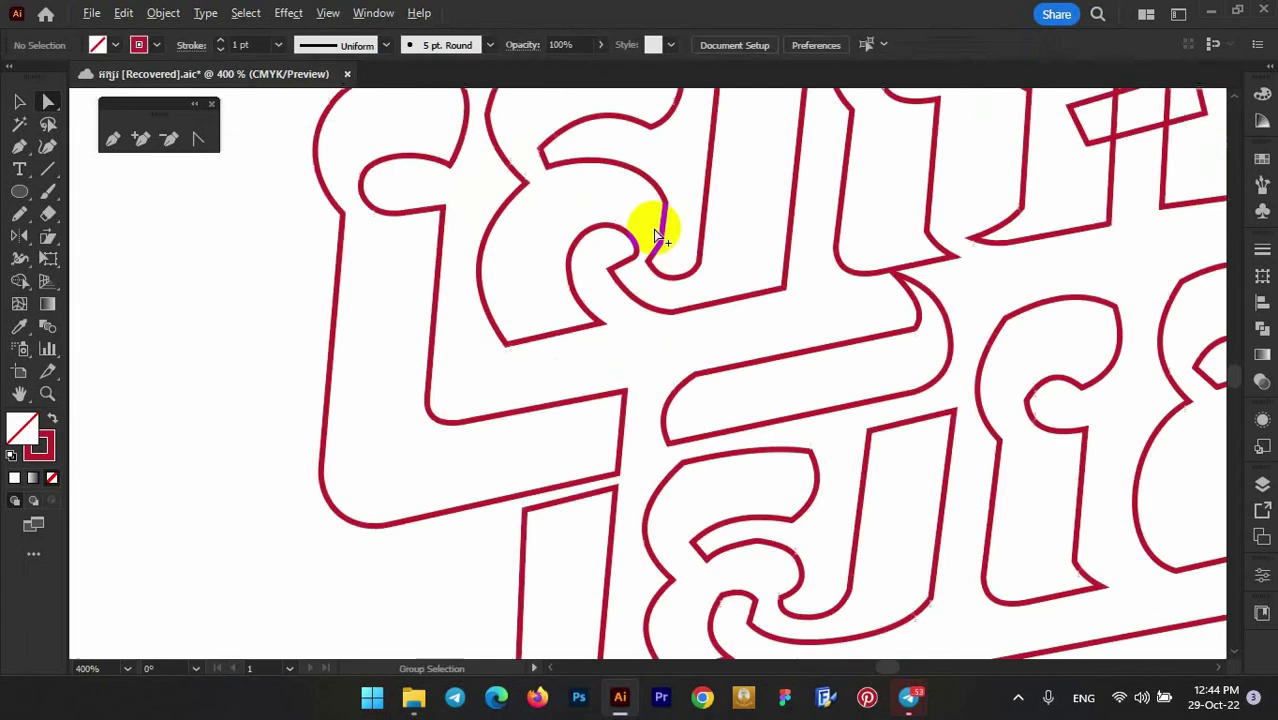
pyautogui.scroll(2, 576, 295)
pyautogui.scroll(1, 576, 295)
pyautogui.moveTo(590, 410)
pyautogui.mouseDown()
pyautogui.moveTo(448, 300)
pyautogui.moveTo(460, 347)
pyautogui.mouseUp()
pyautogui.click(530, 207)
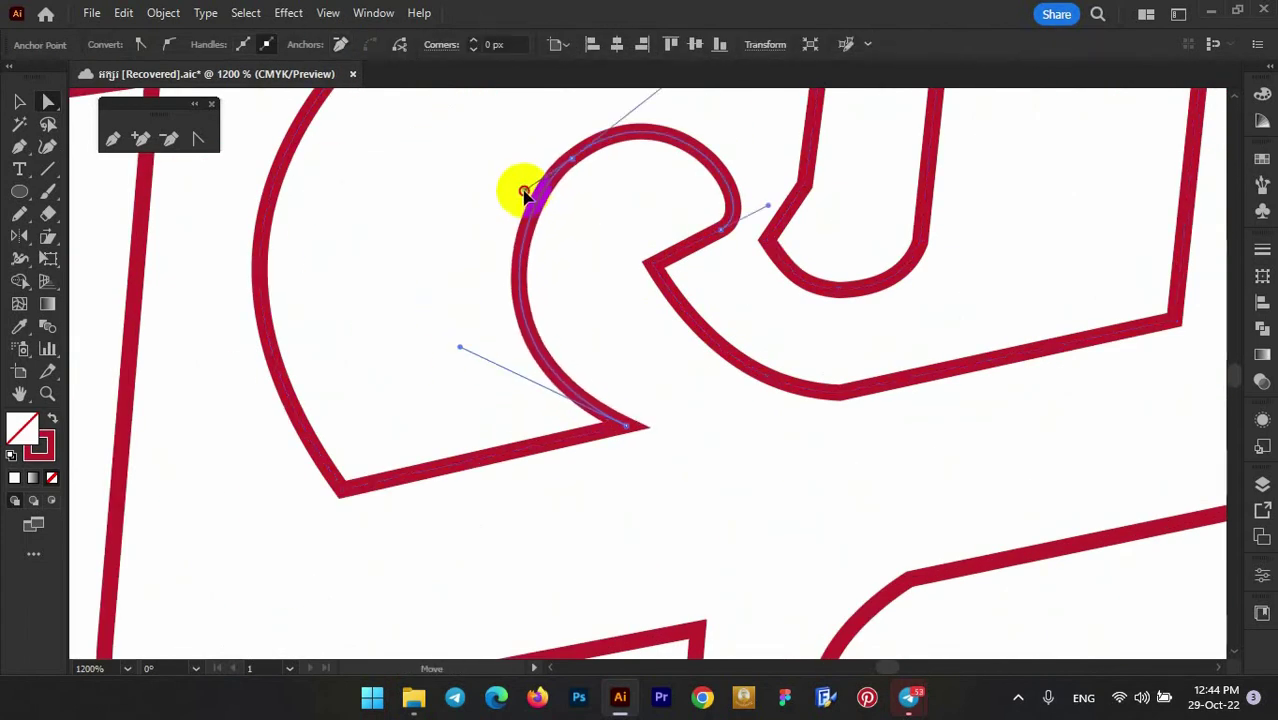
pyautogui.click(518, 207)
# - Smooth the curve of the letter's curl
pyautogui.scroll(-3, 518, 207)
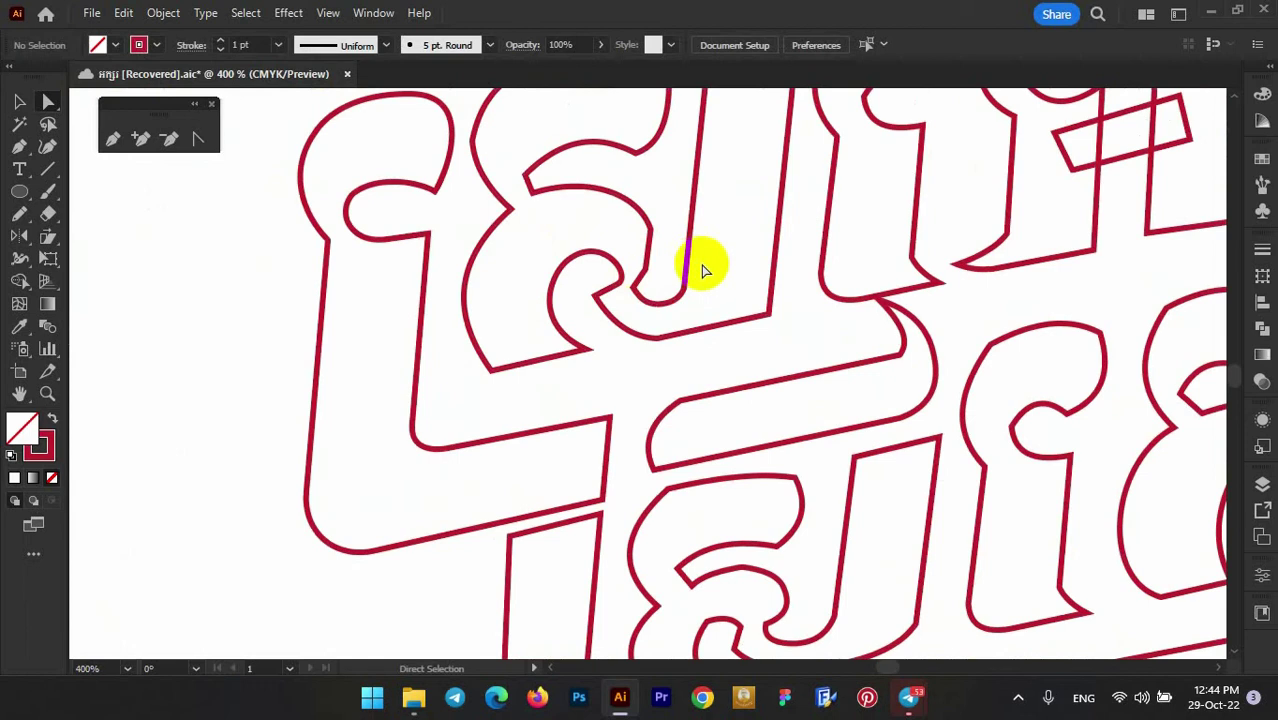
pyautogui.scroll(2, 512, 250)
pyautogui.click(465, 305)
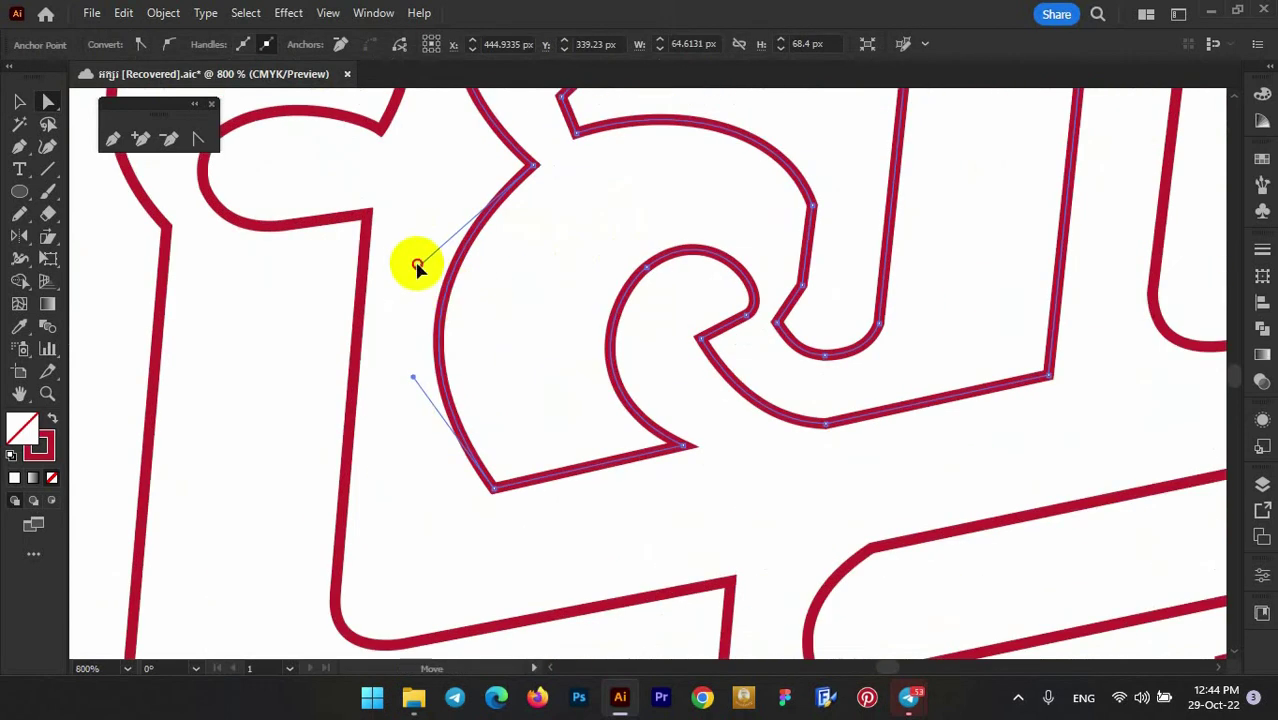
pyautogui.moveTo(413, 375); pyautogui.dragTo(399, 422)
pyautogui.click(519, 393)
# - Reshape another letter's curve, round its inner corner, and move an anchor to refine it
pyautogui.scroll(-1, 612, 262)
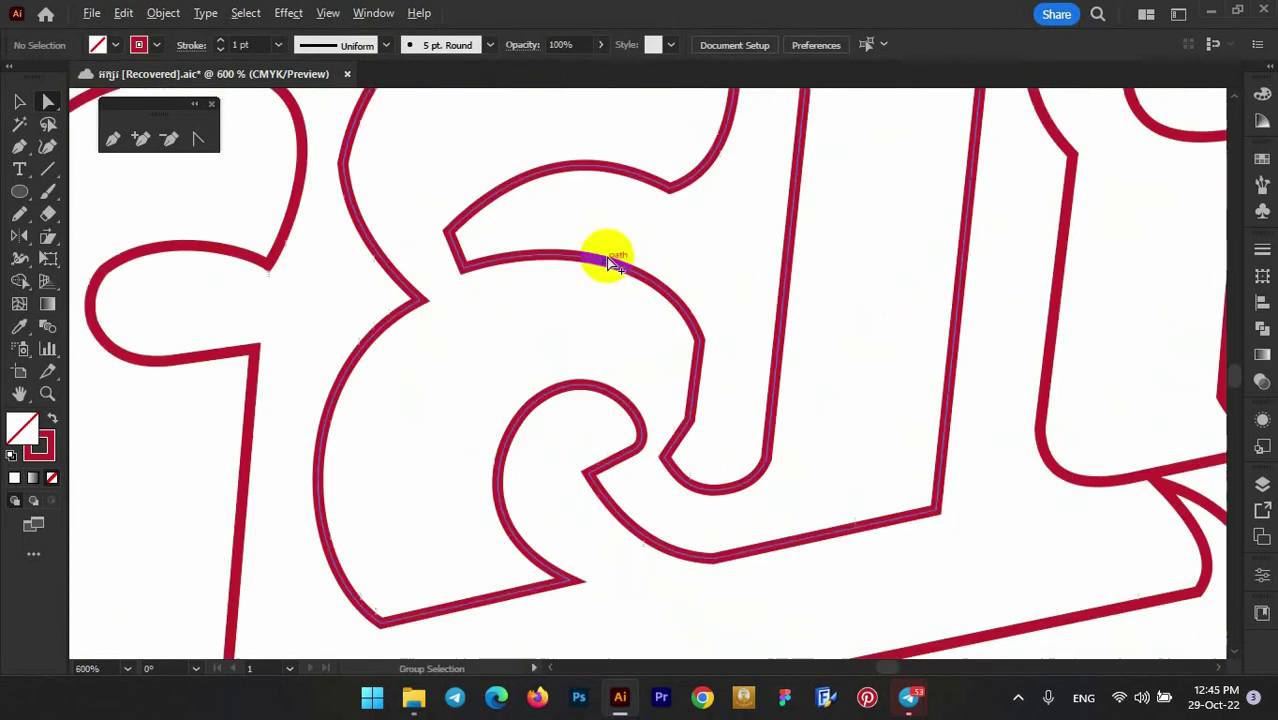
pyautogui.click(612, 262)
pyautogui.scroll(1, 612, 262)
pyautogui.moveTo(659, 200); pyautogui.dragTo(676, 191)
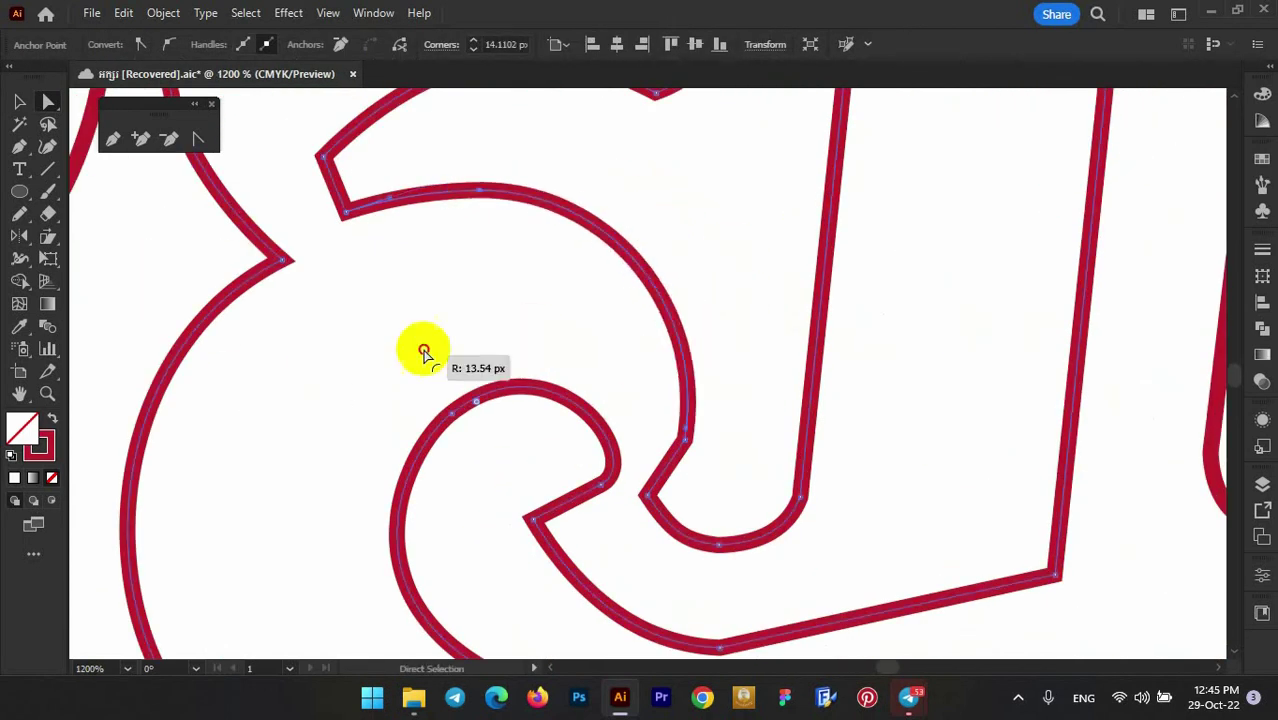
pyautogui.moveTo(424, 353); pyautogui.dragTo(430, 360)
pyautogui.scroll(-3, 730, 251)
pyautogui.scroll(3, 521, 293)
pyautogui.moveTo(521, 310); pyautogui.dragTo(481, 329)
pyautogui.click(593, 334)
# - Bend the letter's top curve outward
pyautogui.scroll(-2, 499, 319)
pyautogui.scroll(3, 525, 322)
pyautogui.click(525, 322)
pyautogui.moveTo(476, 252)
pyautogui.mouseDown()
pyautogui.moveTo(438, 236)
pyautogui.moveTo(443, 252)
pyautogui.mouseUp()
pyautogui.click(491, 357)
pyautogui.scroll(-3, 642, 314)
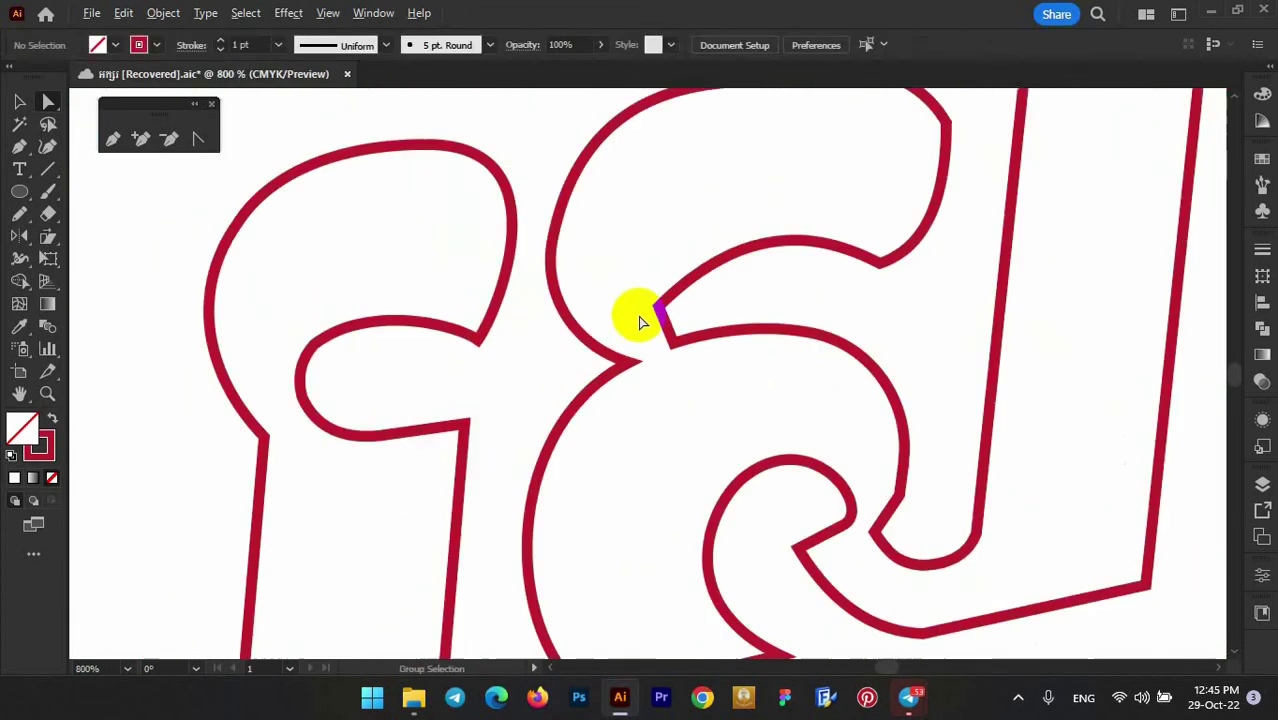
pyautogui.scroll(3, 551, 271)
# - Adjust three more anchors and handles on another part of the letter outline
pyautogui.click(551, 271)
pyautogui.scroll(-2, 590, 220)
pyautogui.scroll(1, 769, 284)
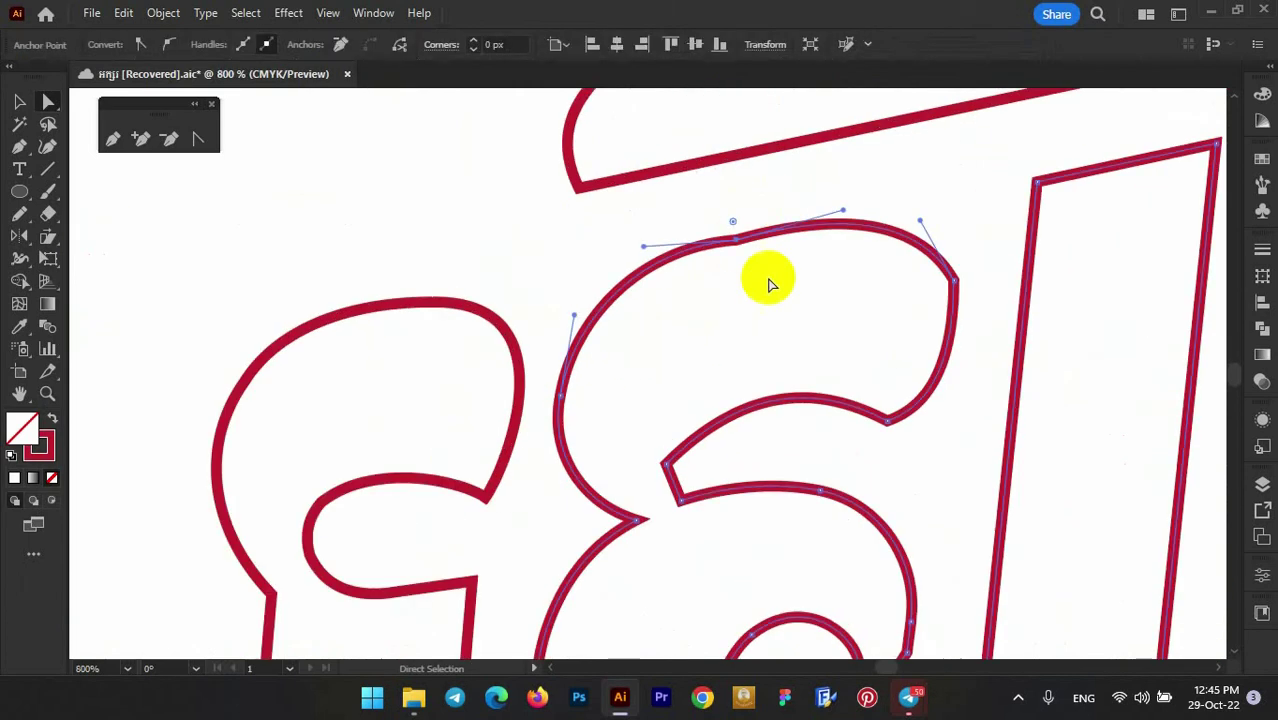
pyautogui.moveTo(920, 222); pyautogui.dragTo(843, 265)
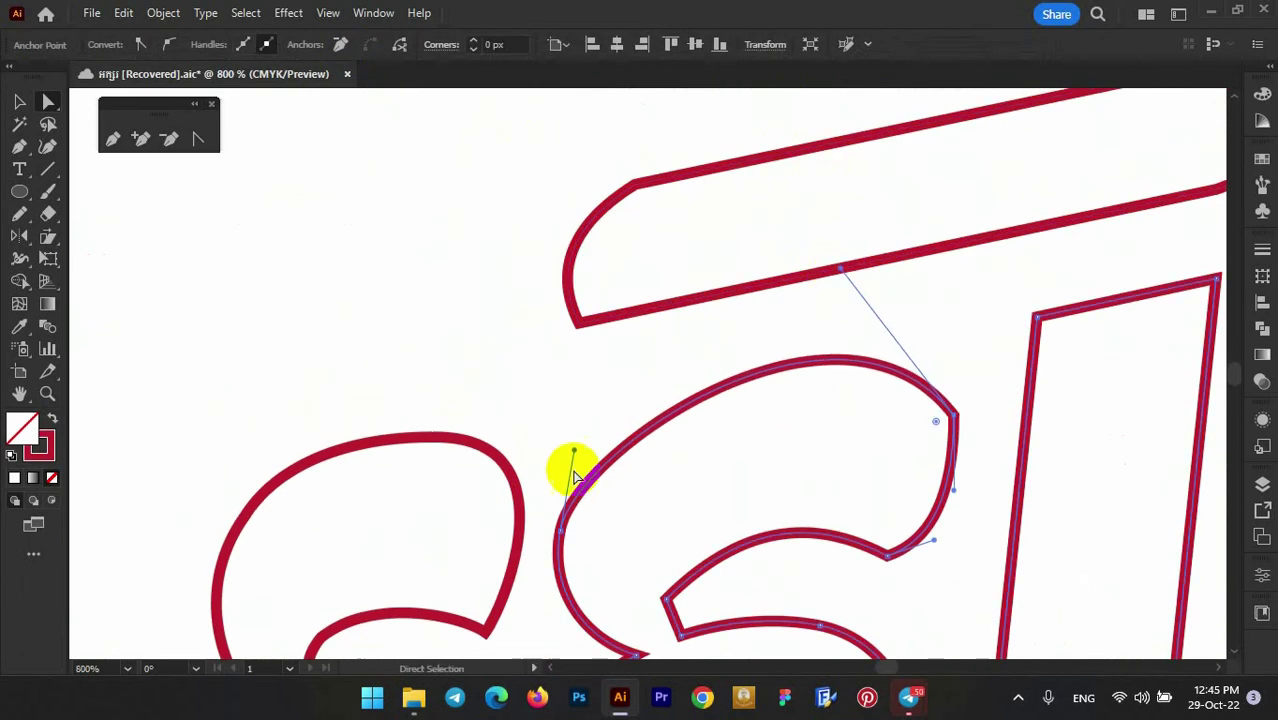
pyautogui.moveTo(572, 452); pyautogui.dragTo(556, 416)
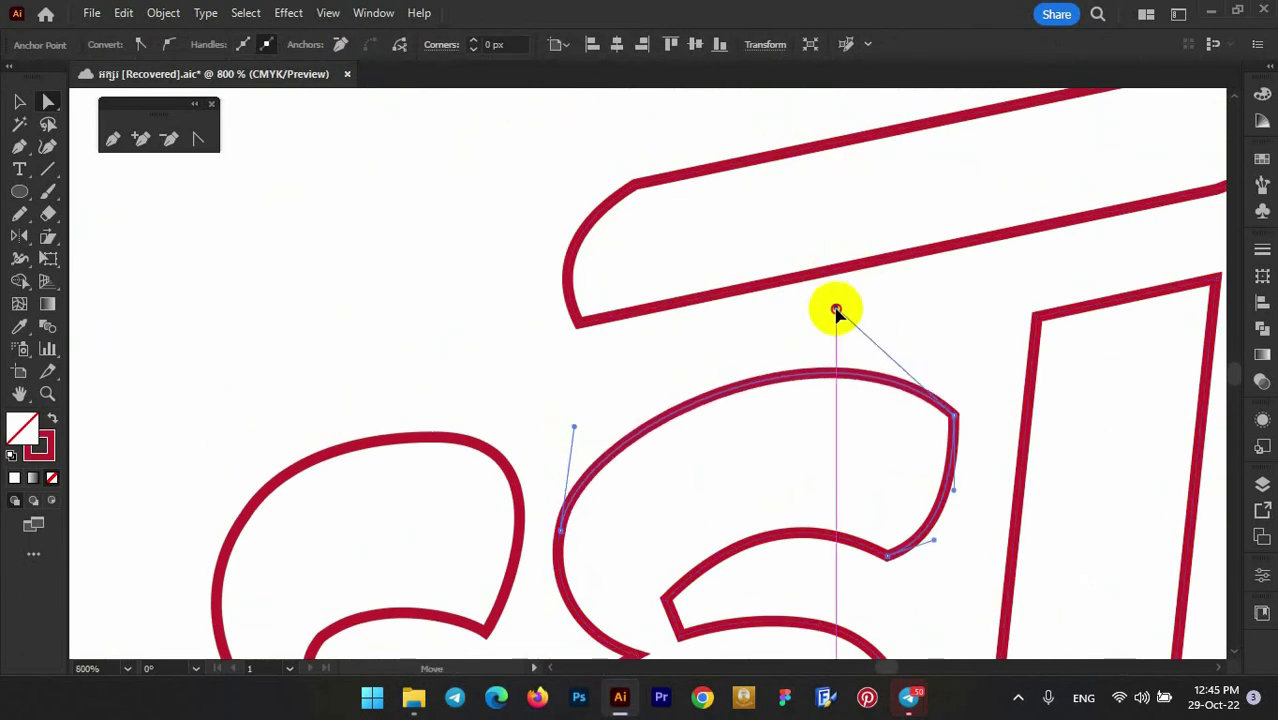
pyautogui.moveTo(843, 272); pyautogui.dragTo(776, 294)
pyautogui.click(913, 337)
# - Select several letter outlines and curve segments to inspect their handles
pyautogui.scroll(-3, 913, 337)
pyautogui.scroll(2, 757, 372)
pyautogui.click(757, 372)
pyautogui.scroll(1, 757, 372)
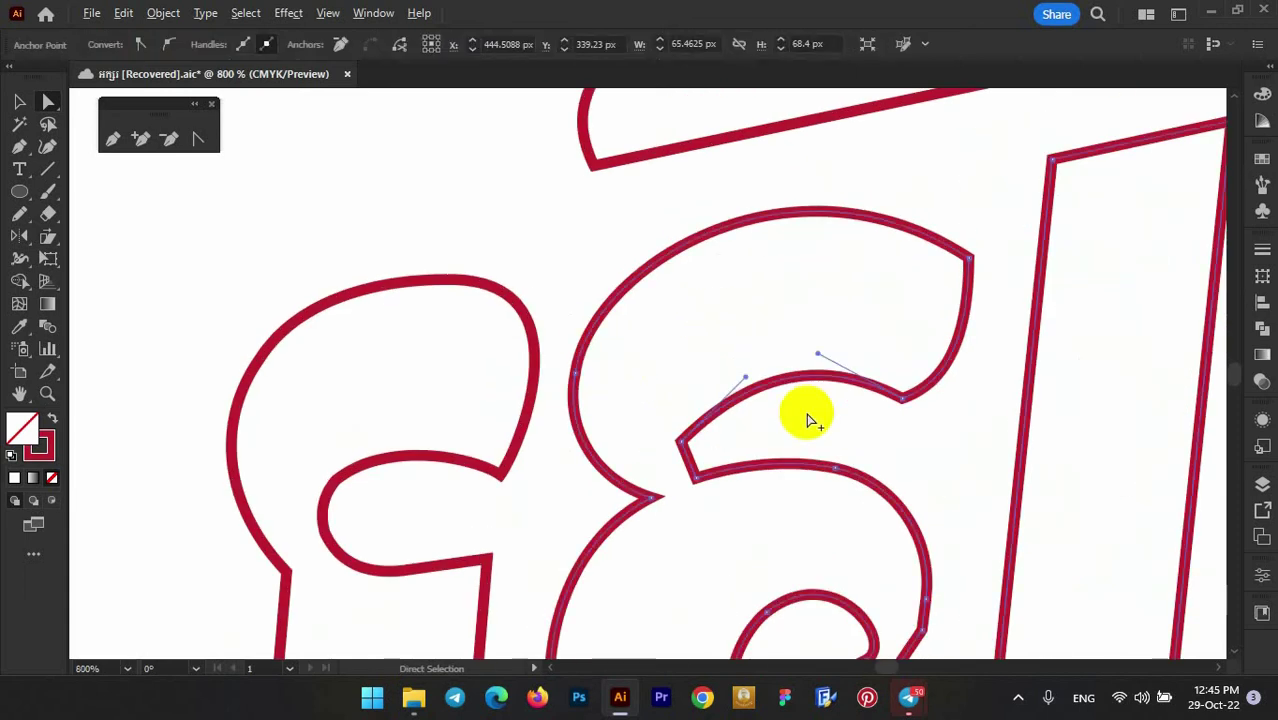
pyautogui.scroll(1, 810, 420)
pyautogui.scroll(-1, 727, 422)
pyautogui.scroll(-2, 793, 319)
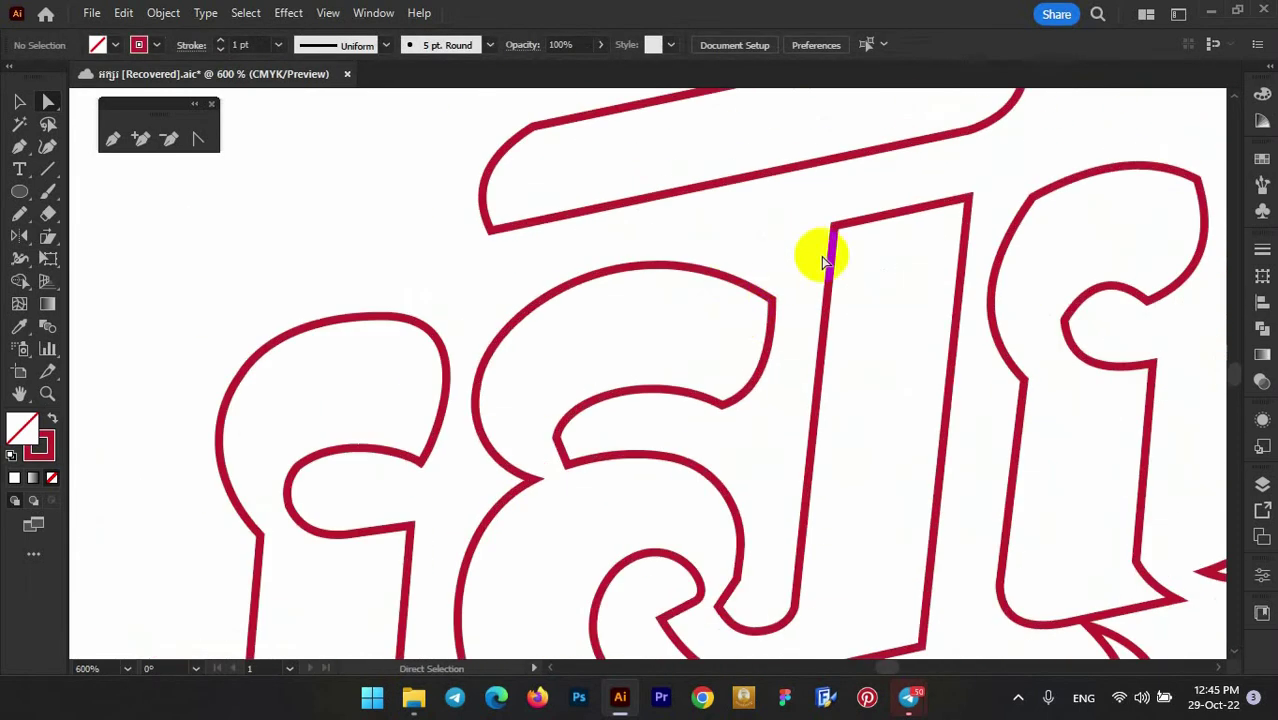
pyautogui.click(756, 305)
pyautogui.click(642, 342)
pyautogui.scroll(-1, 642, 342)
# - Nudge the anchor near the notch to tighten its curve
pyautogui.click(627, 345)
pyautogui.scroll(3, 627, 345)
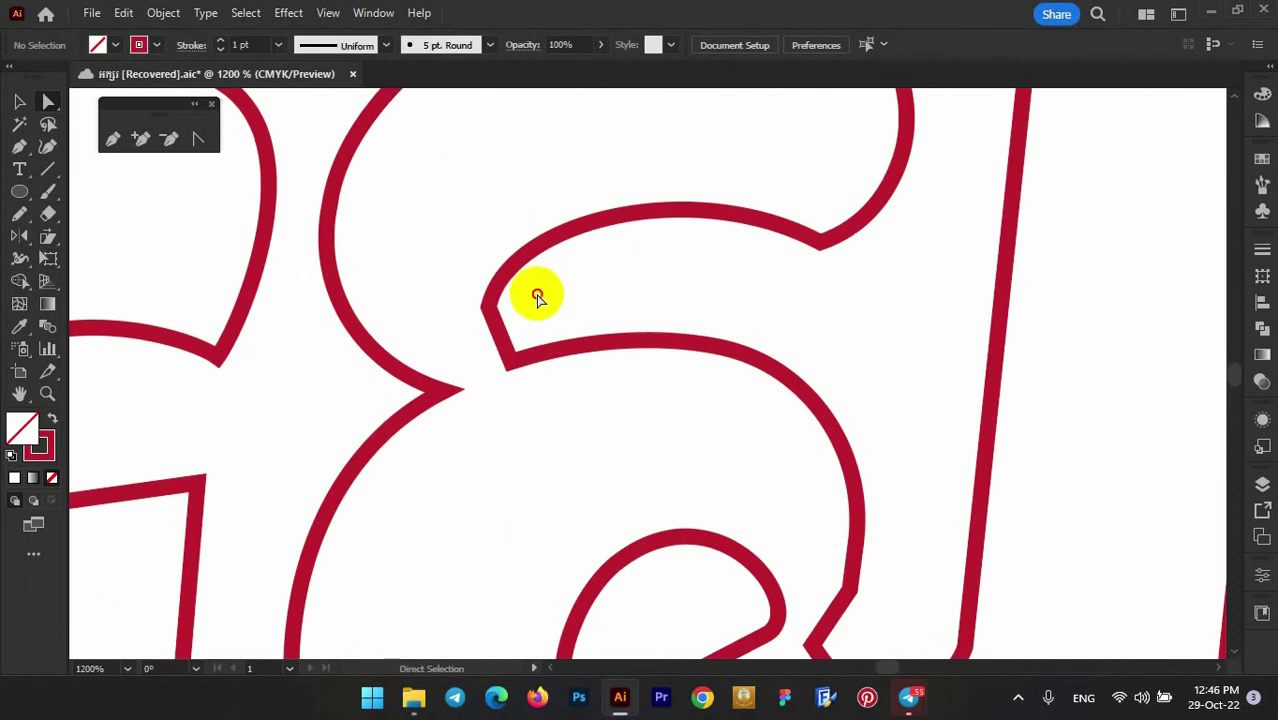
pyautogui.click(484, 299)
pyautogui.moveTo(464, 319); pyautogui.dragTo(458, 325)
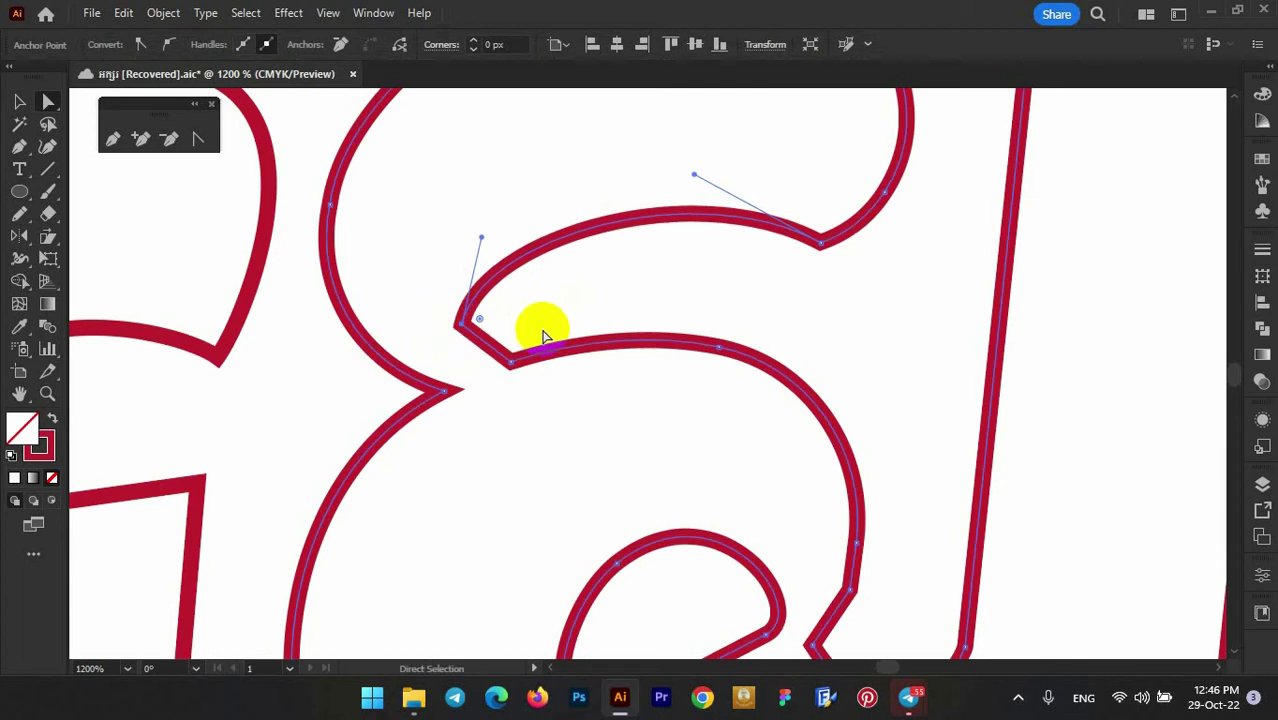
pyautogui.click(513, 318)
pyautogui.scroll(-2, 513, 318)
# - Round the U-shaped letter's lower-right corner into a smooth curve
pyautogui.scroll(-2, 608, 288)
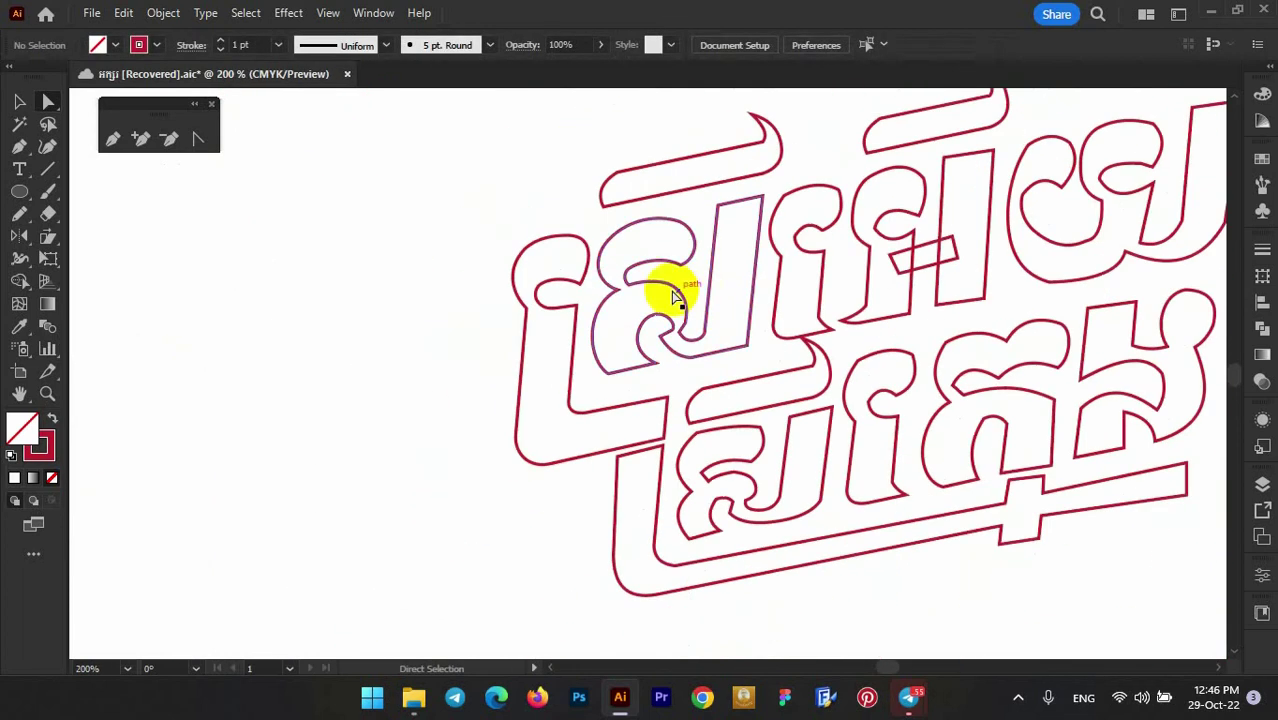
pyautogui.scroll(3, 670, 291)
pyautogui.click(549, 360)
pyautogui.click(531, 378)
pyautogui.scroll(-3, 599, 351)
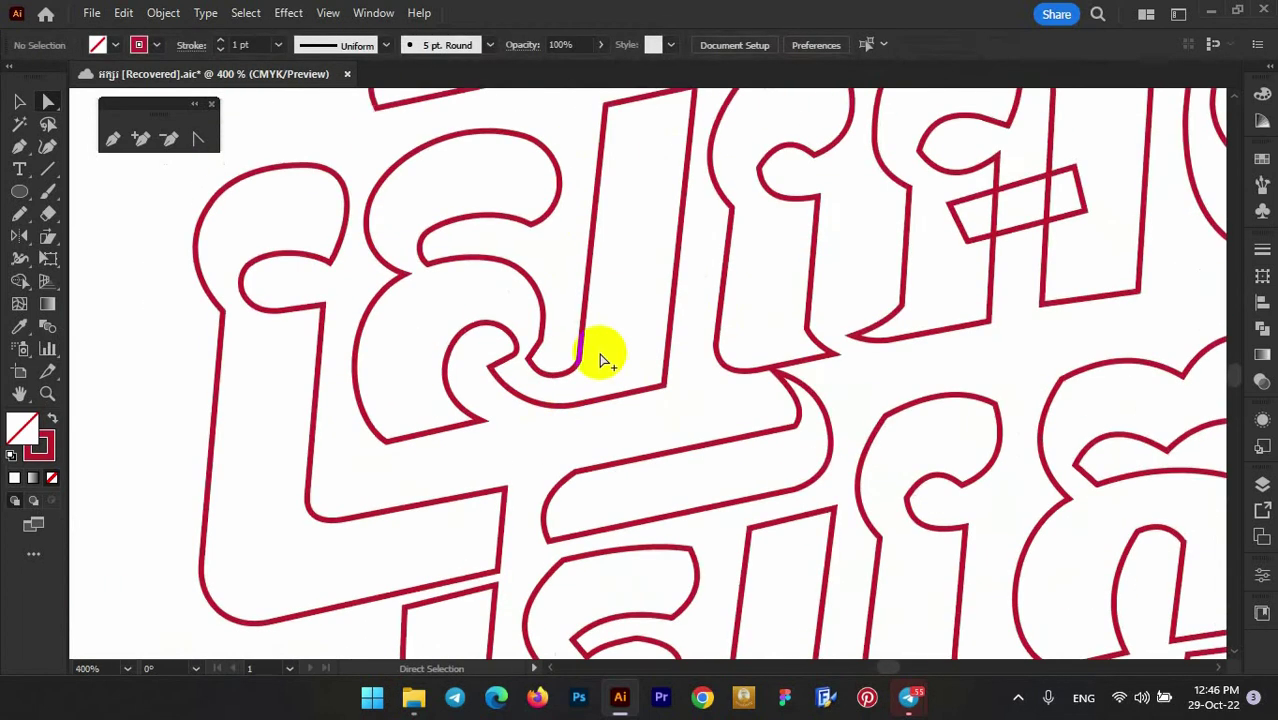
pyautogui.scroll(5, 603, 365)
pyautogui.click(603, 365)
pyautogui.moveTo(551, 343); pyautogui.dragTo(692, 408)
pyautogui.click(337, 390)
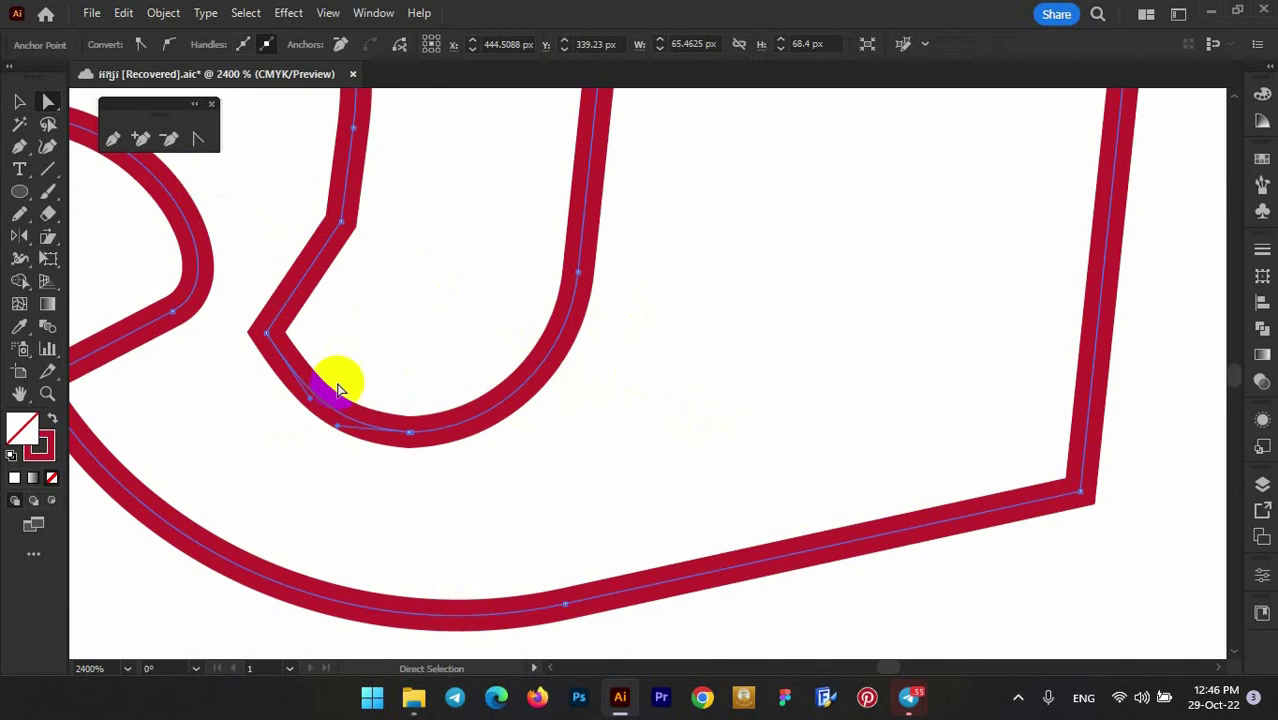
pyautogui.scroll(-3, 291, 398)
pyautogui.click(465, 342)
pyautogui.scroll(-2, 560, 373)
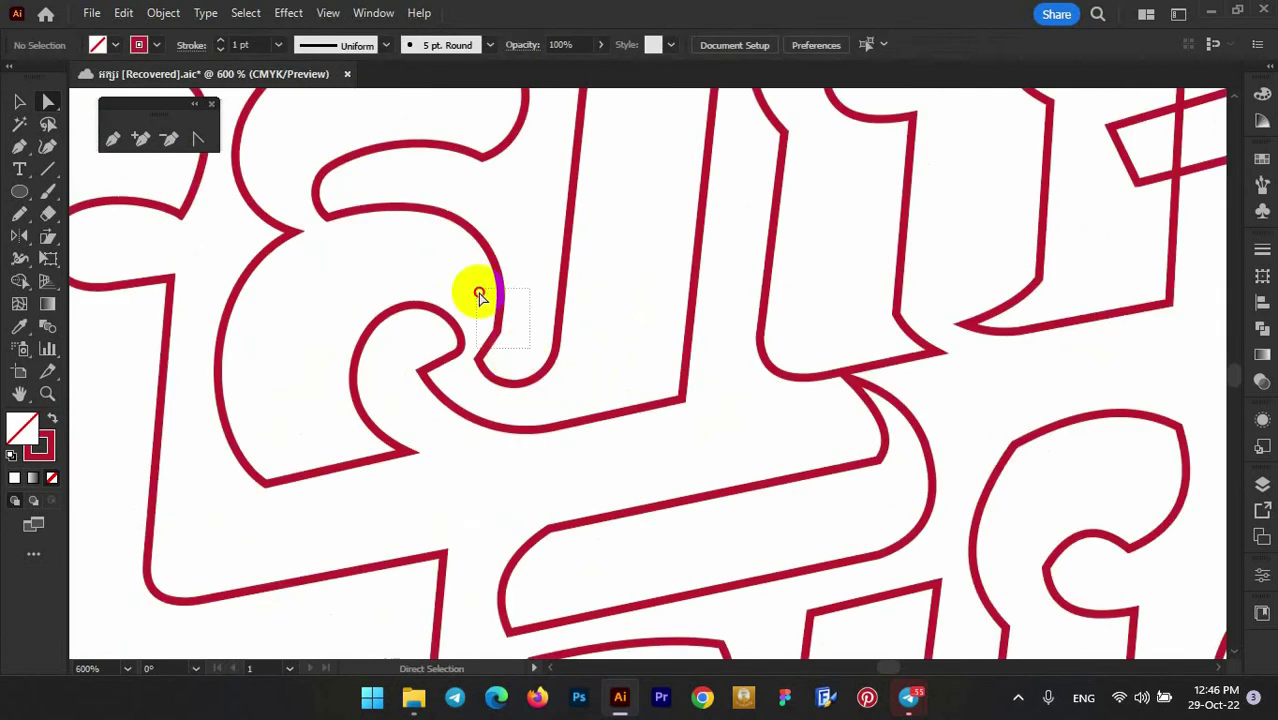
pyautogui.scroll(-3, 480, 296)
pyautogui.scroll(4, 542, 356)
# - Round a corner on the middle letter's outline
pyautogui.click(548, 256)
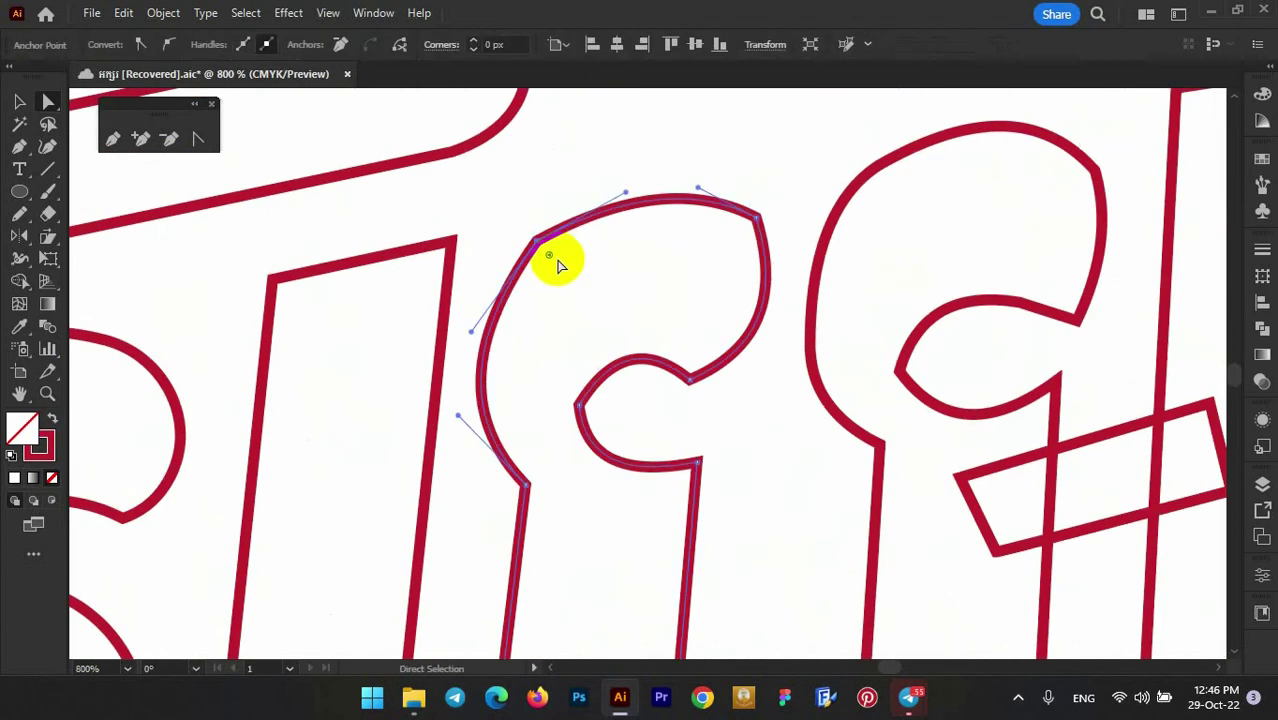
pyautogui.scroll(2, 804, 482)
pyautogui.click(633, 349)
pyautogui.scroll(-2, 756, 245)
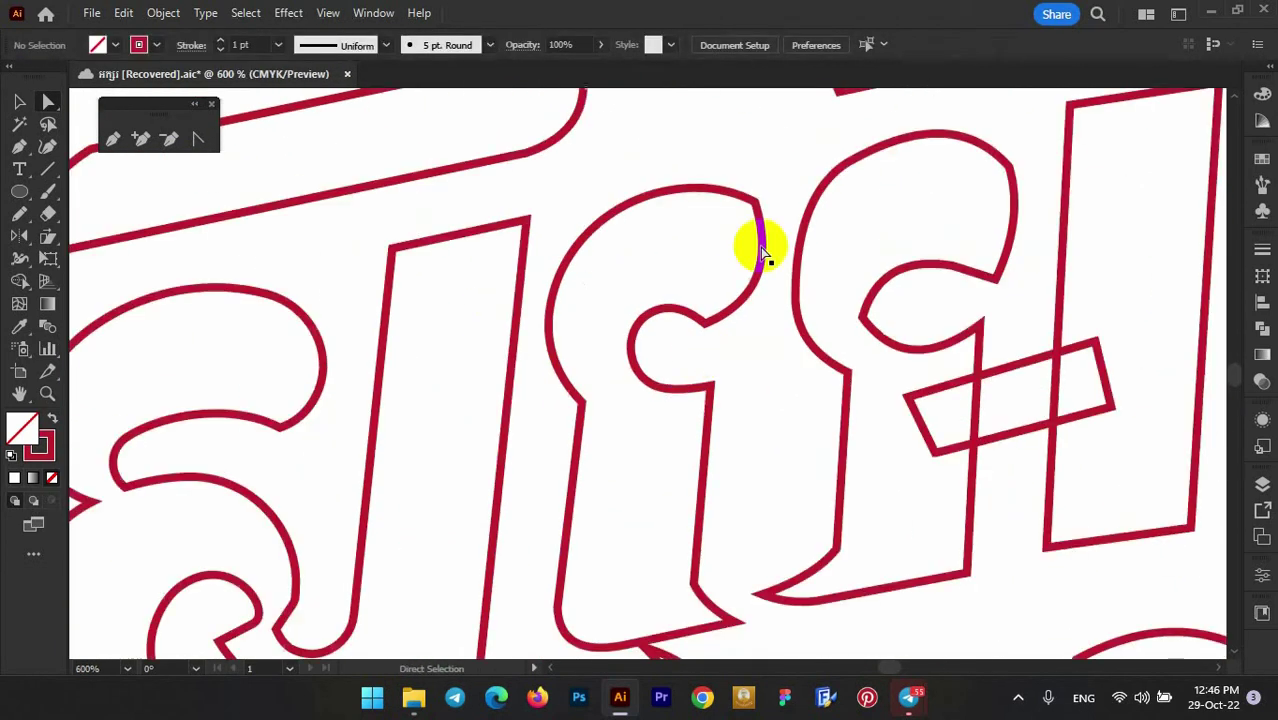
pyautogui.scroll(3, 735, 248)
pyautogui.click(735, 240)
pyautogui.moveTo(735, 240)
pyautogui.mouseDown()
pyautogui.moveTo(676, 314)
pyautogui.moveTo(651, 271)
pyautogui.mouseUp()
# - Smooth the letter's top-left curve and reshape its left side
pyautogui.scroll(-4, 656, 277)
pyautogui.scroll(3, 793, 165)
pyautogui.scroll(2, 600, 230)
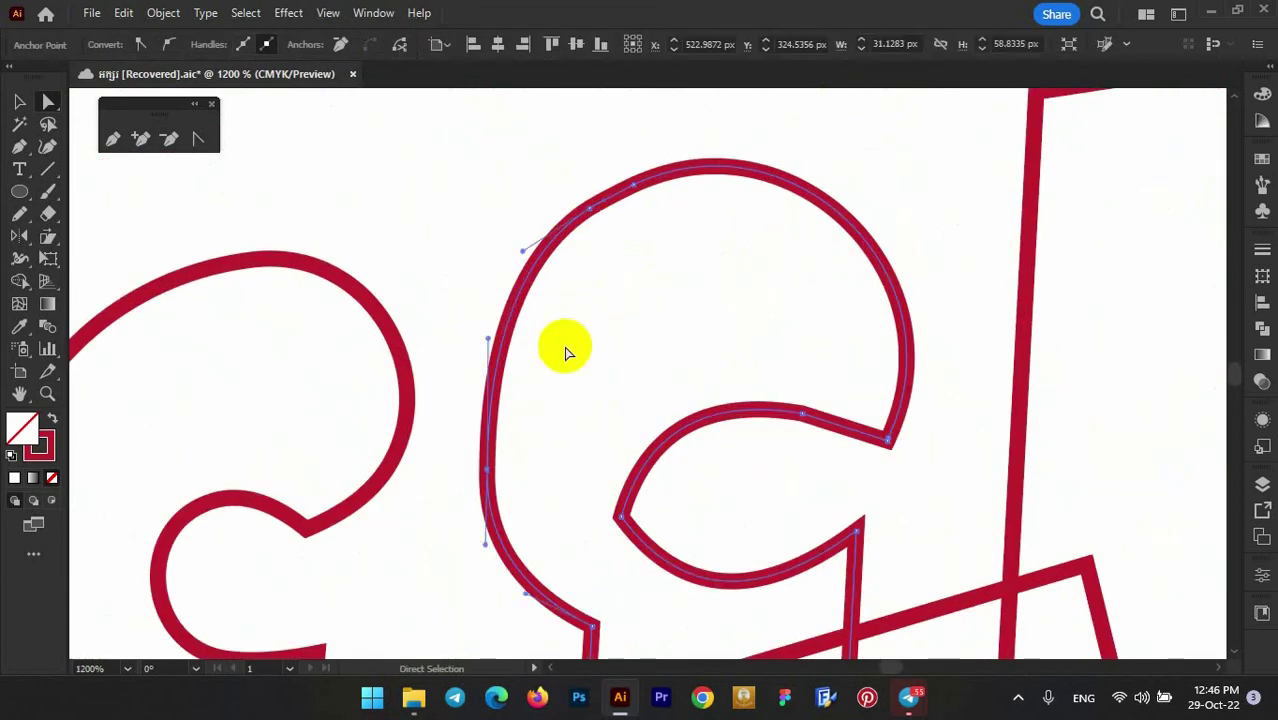
pyautogui.moveTo(593, 194); pyautogui.dragTo(521, 229)
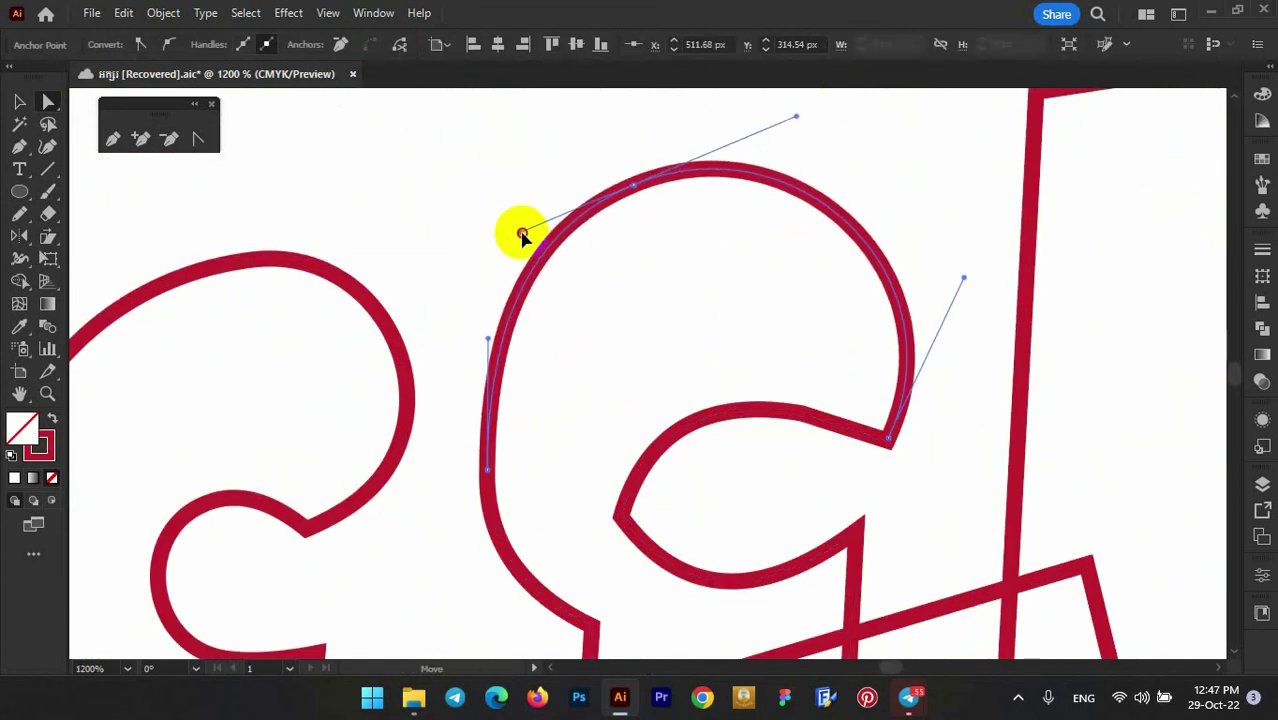
pyautogui.moveTo(492, 415); pyautogui.dragTo(485, 448)
# - Reshape the letter's inner curve and its corner anchor
pyautogui.click(808, 430)
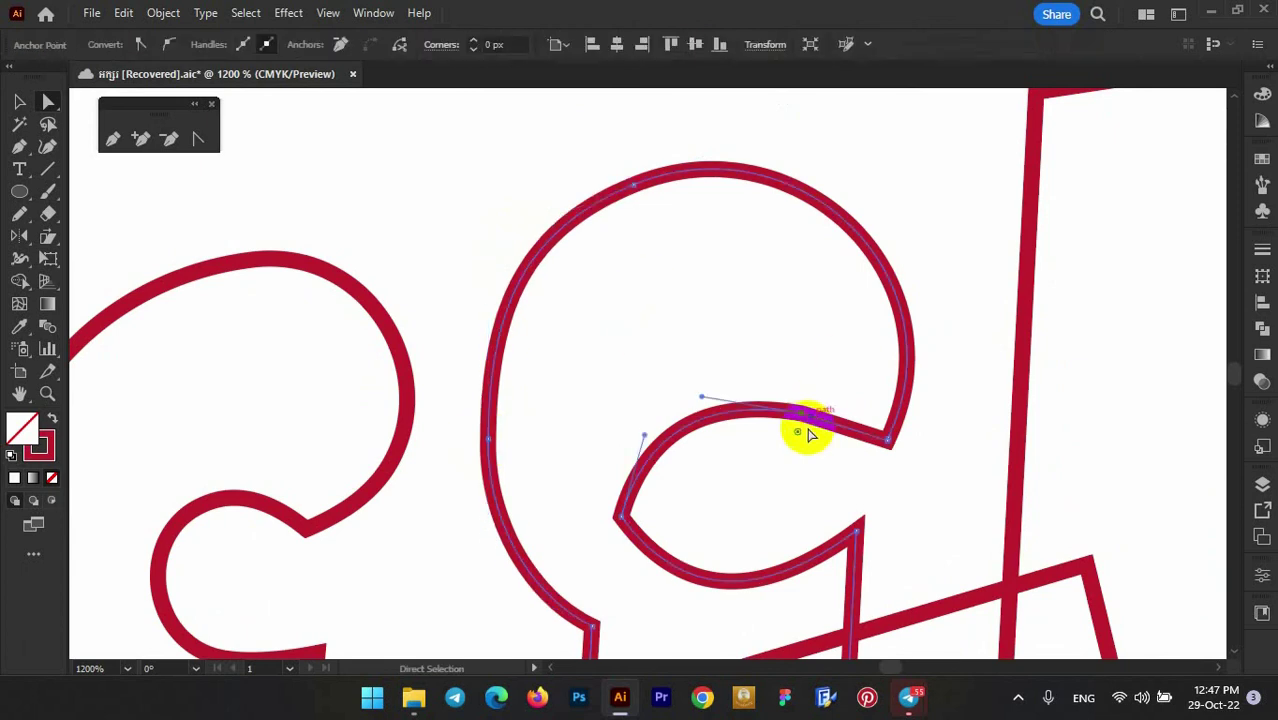
pyautogui.moveTo(743, 677); pyautogui.dragTo(785, 317)
pyautogui.scroll(-3, 764, 563)
pyautogui.scroll(3, 722, 418)
pyautogui.click(722, 418)
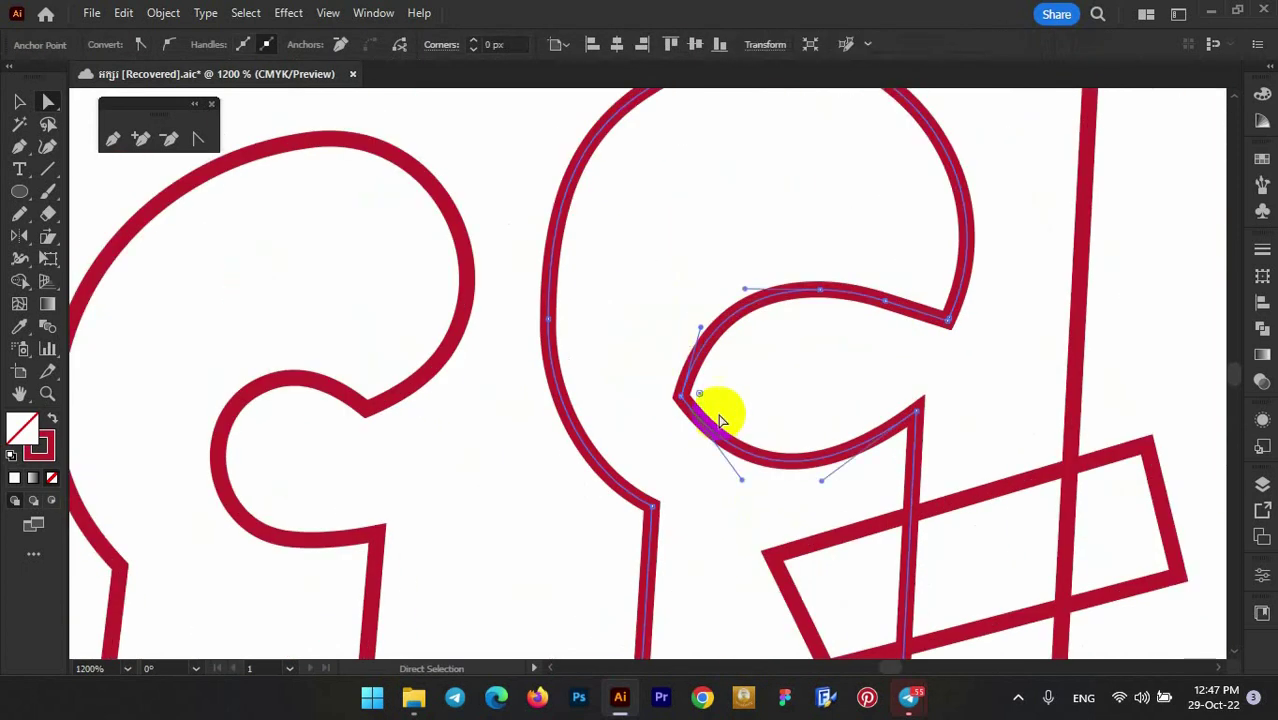
pyautogui.click(788, 372)
pyautogui.scroll(-5, 740, 355)
pyautogui.scroll(-2, 670, 345)
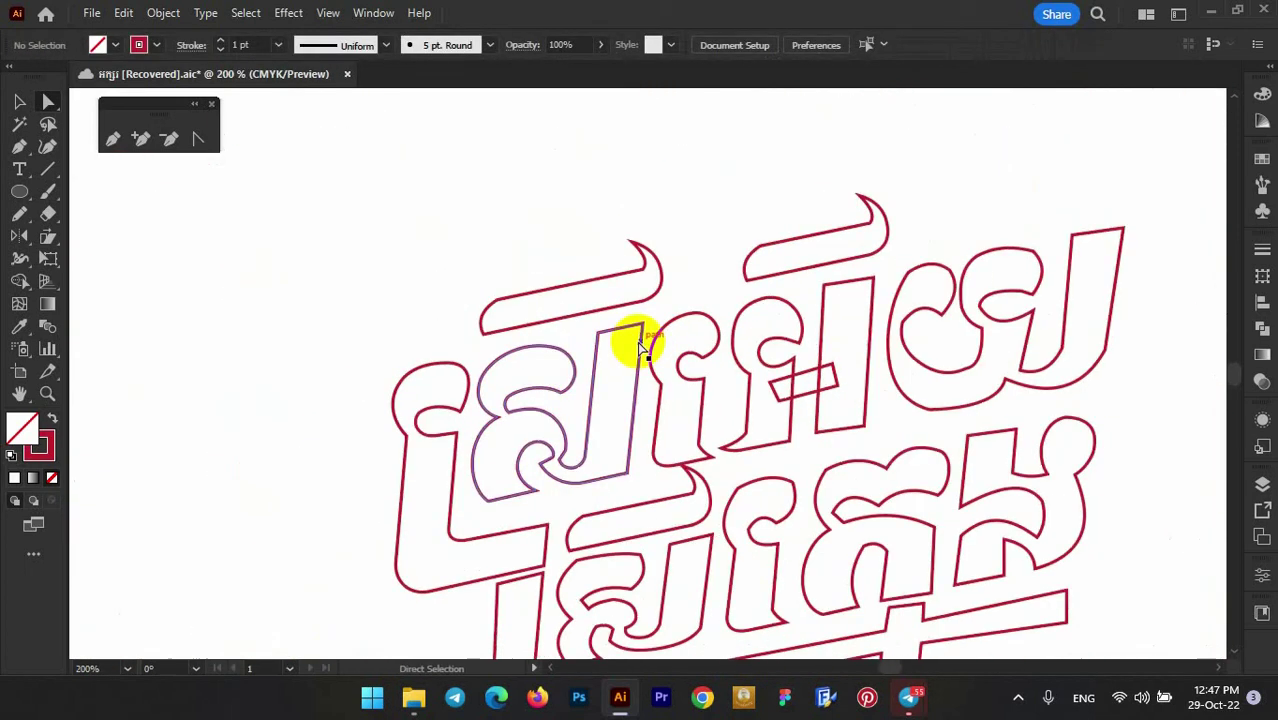
# - Round the sharp corner at the bottom of the stroke
pyautogui.click(738, 335)
pyautogui.scroll(3, 738, 335)
pyautogui.scroll(3, 759, 400)
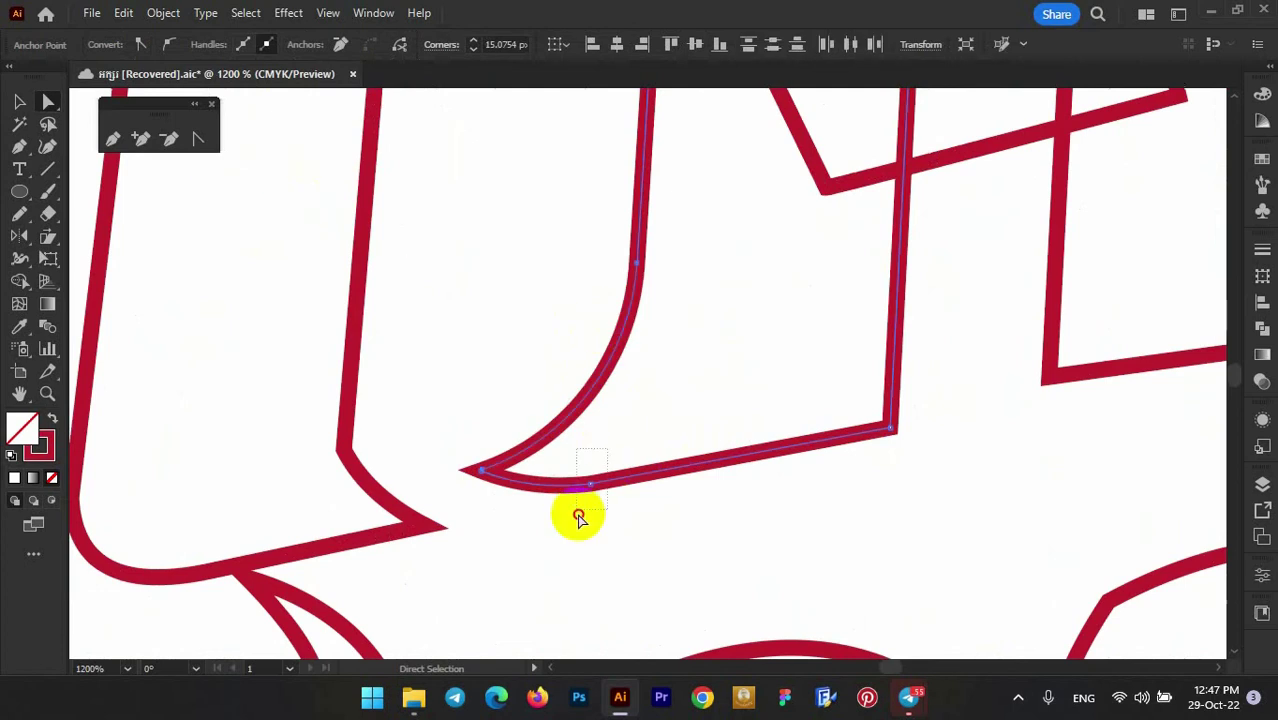
pyautogui.moveTo(587, 241); pyautogui.dragTo(587, 241)
pyautogui.scroll(-5, 651, 479)
pyautogui.scroll(2, 808, 408)
pyautogui.scroll(2, 579, 354)
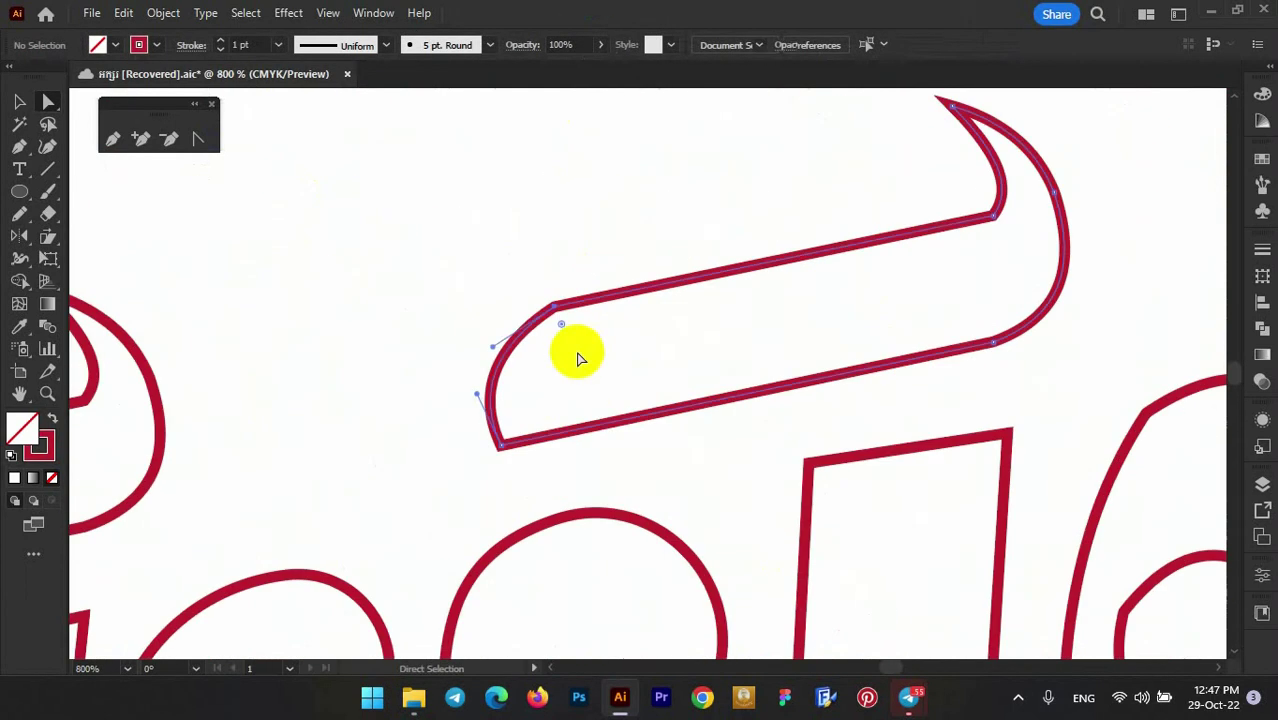
# - Round the left end of the hook stroke's slanted top bar
pyautogui.click(555, 320)
pyautogui.scroll(1, 676, 540)
pyautogui.moveTo(938, 237); pyautogui.dragTo(1022, 314)
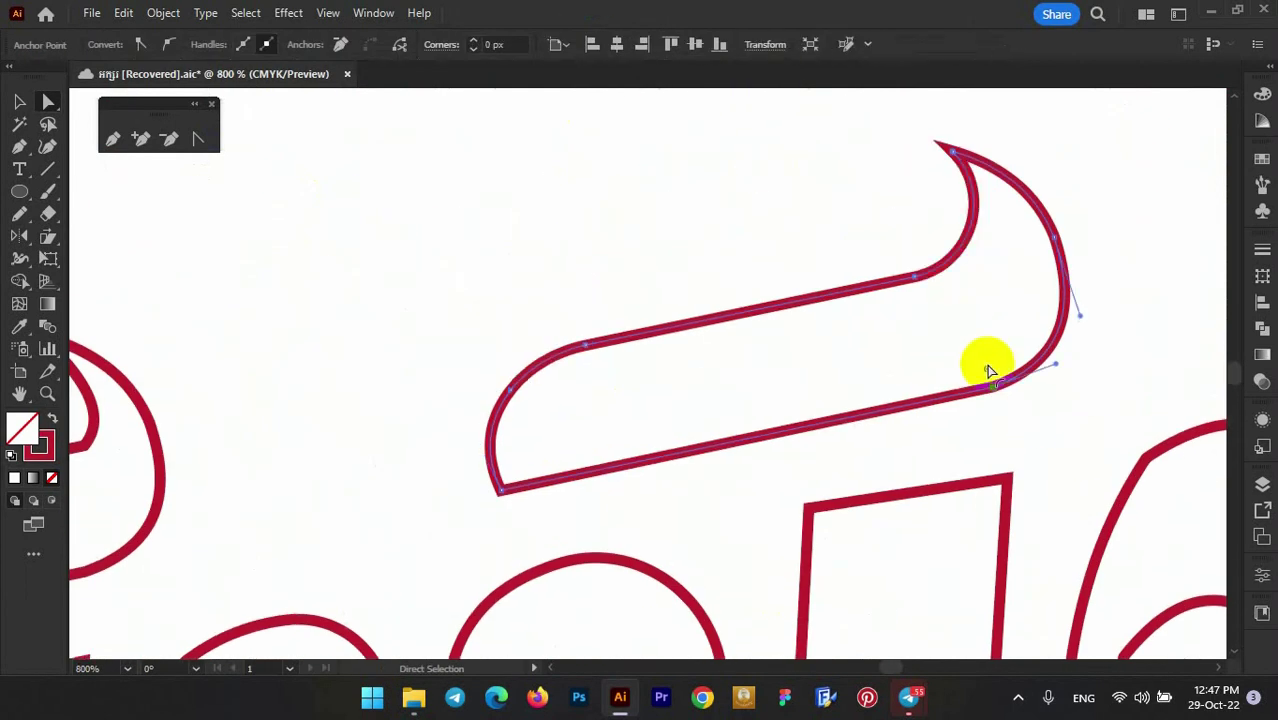
pyautogui.scroll(-5, 783, 244)
pyautogui.scroll(4, 765, 322)
# - Remove the extra anchor at the bowl's bottom and smooth the bowl's curve
pyautogui.click(901, 451)
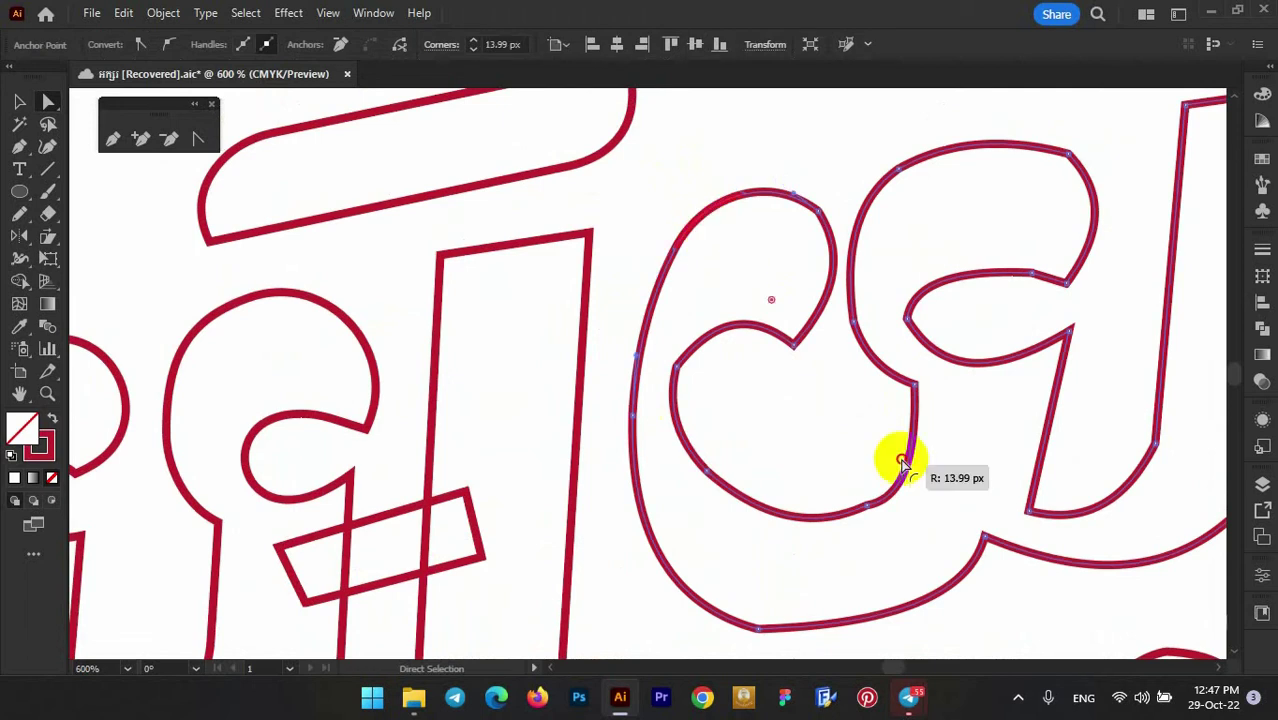
pyautogui.scroll(1, 699, 371)
pyautogui.click(685, 371)
pyautogui.scroll(1, 819, 428)
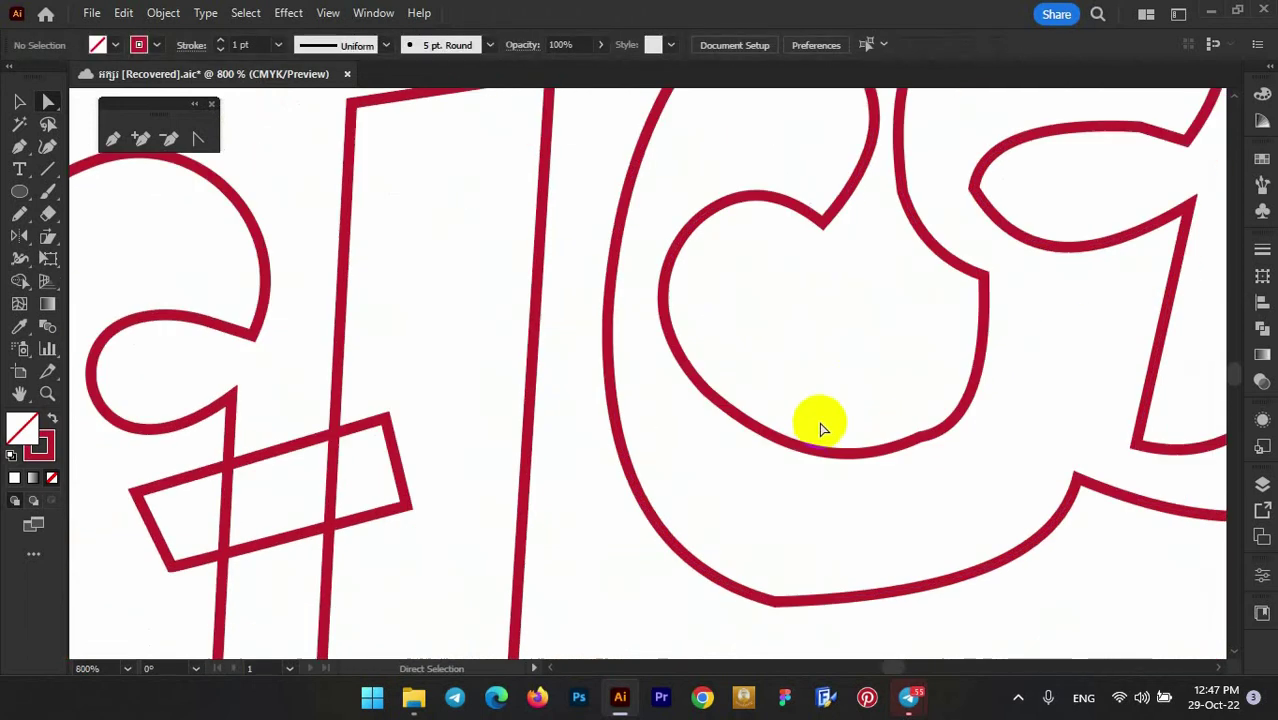
pyautogui.click(697, 416)
pyautogui.click(340, 44)
pyautogui.moveTo(984, 365); pyautogui.dragTo(1013, 481)
pyautogui.moveTo(774, 450); pyautogui.dragTo(776, 456)
# - Reshape the bottom curve of the lower word's letter by dragging its anchor
pyautogui.scroll(-2, 776, 456)
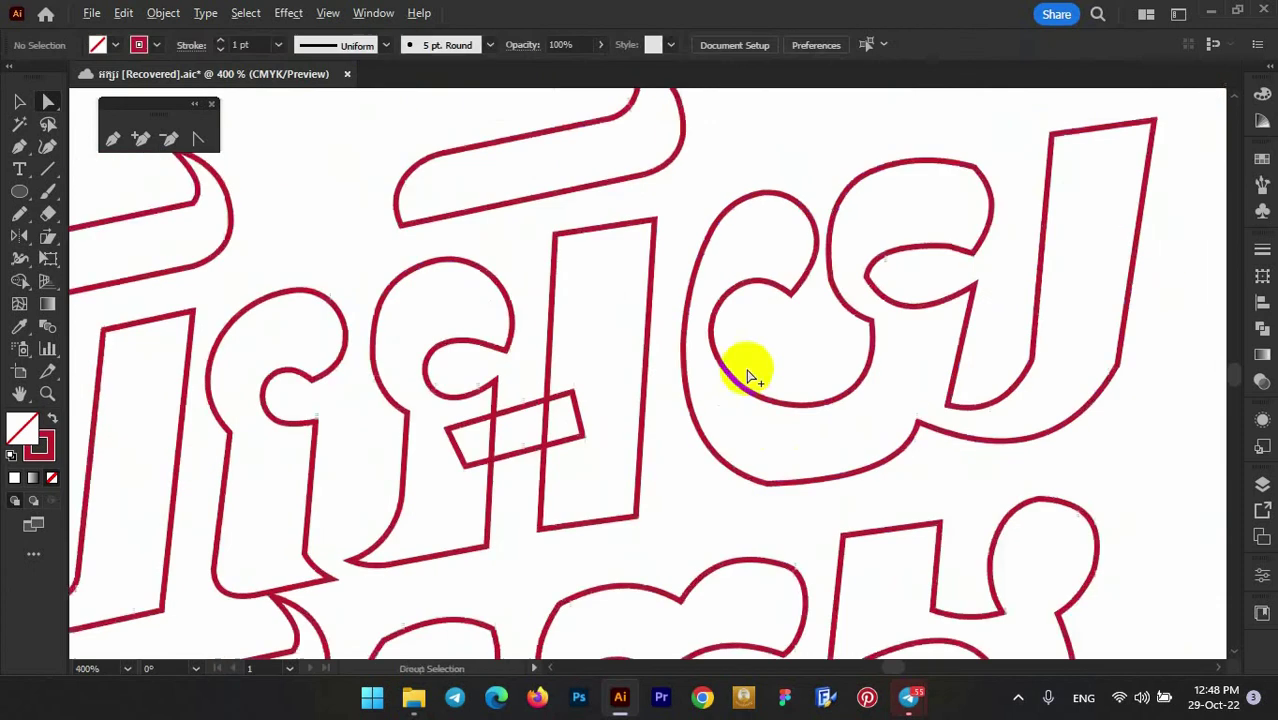
pyautogui.scroll(-4, 755, 433)
pyautogui.scroll(3, 827, 342)
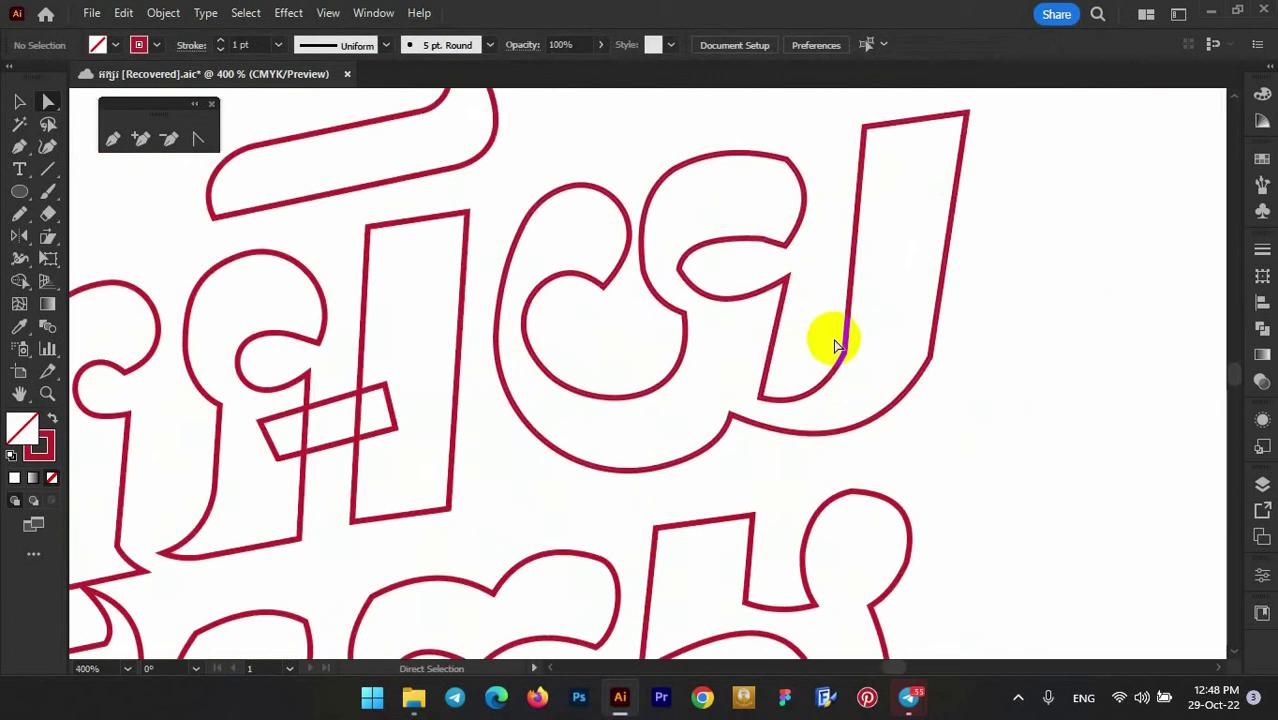
pyautogui.scroll(2, 1026, 333)
pyautogui.scroll(-2, 953, 405)
pyautogui.click(950, 399)
pyautogui.moveTo(953, 405); pyautogui.dragTo(964, 400)
pyautogui.scroll(1, 1013, 357)
pyautogui.click(1013, 357)
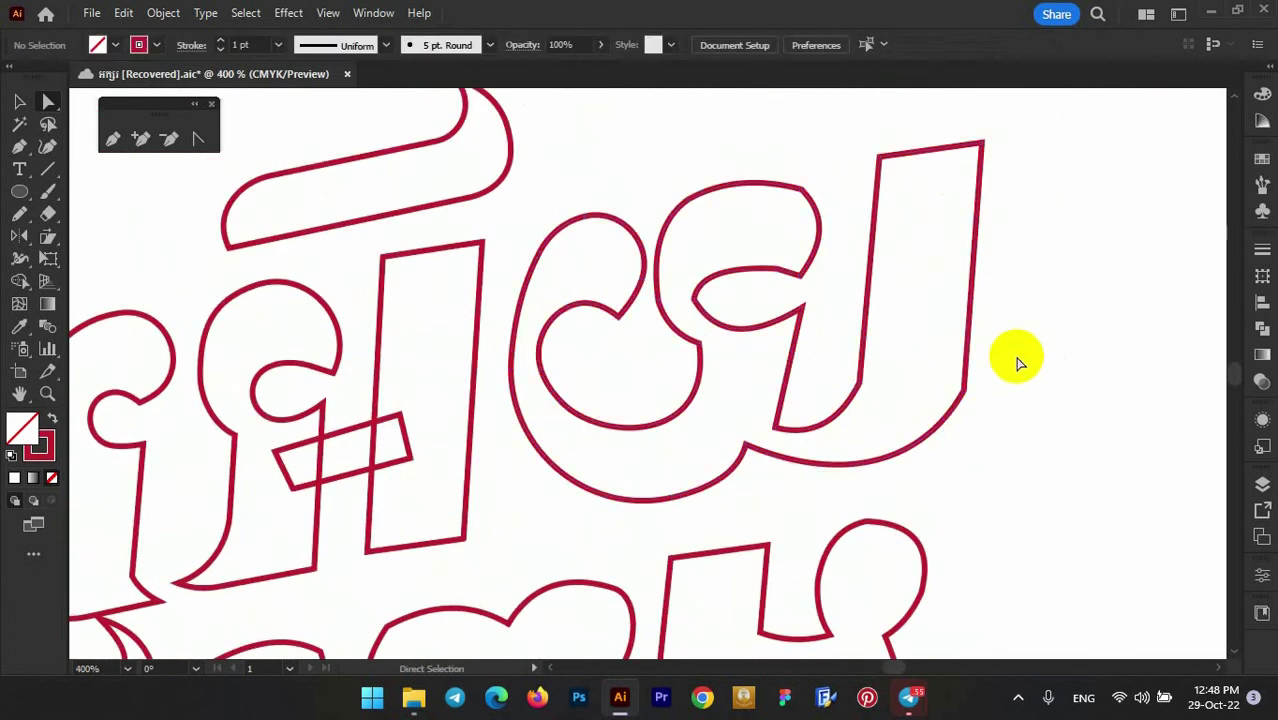
# - Round the letter's inner left corner and its top-right corner
pyautogui.click(841, 362)
pyautogui.scroll(2, 830, 300)
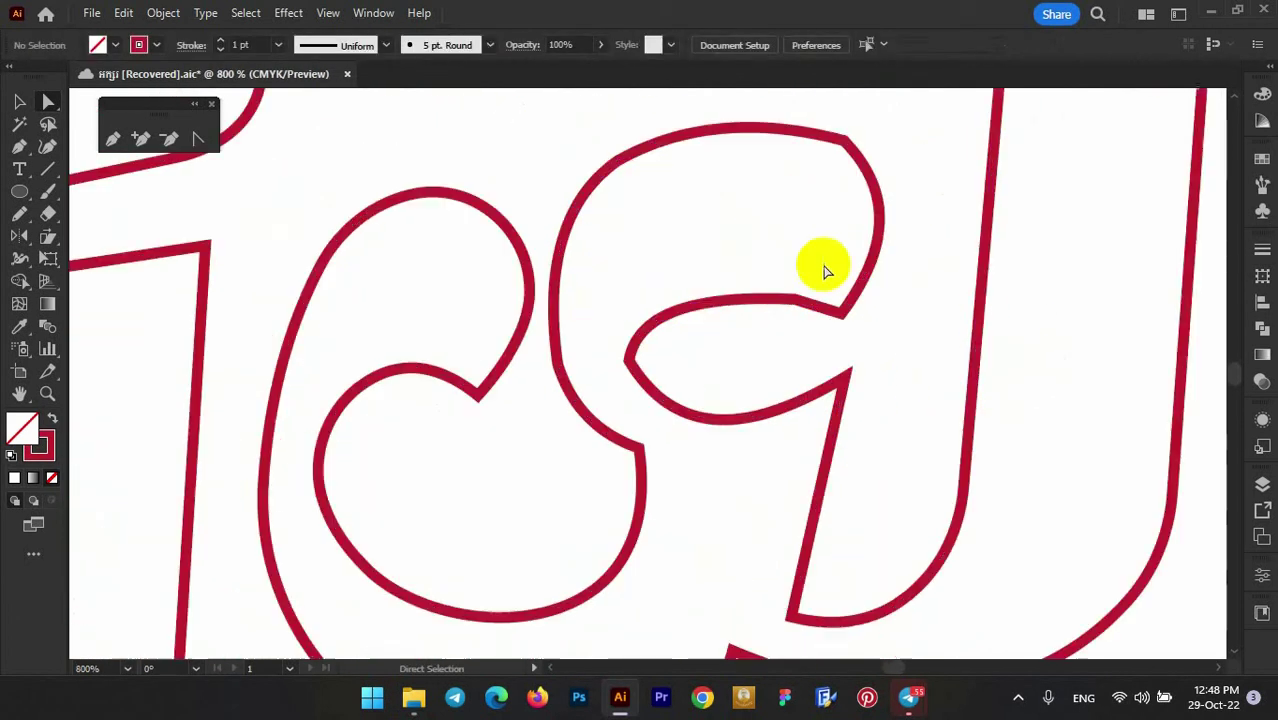
pyautogui.moveTo(648, 358); pyautogui.dragTo(662, 360)
pyautogui.scroll(3, 793, 305)
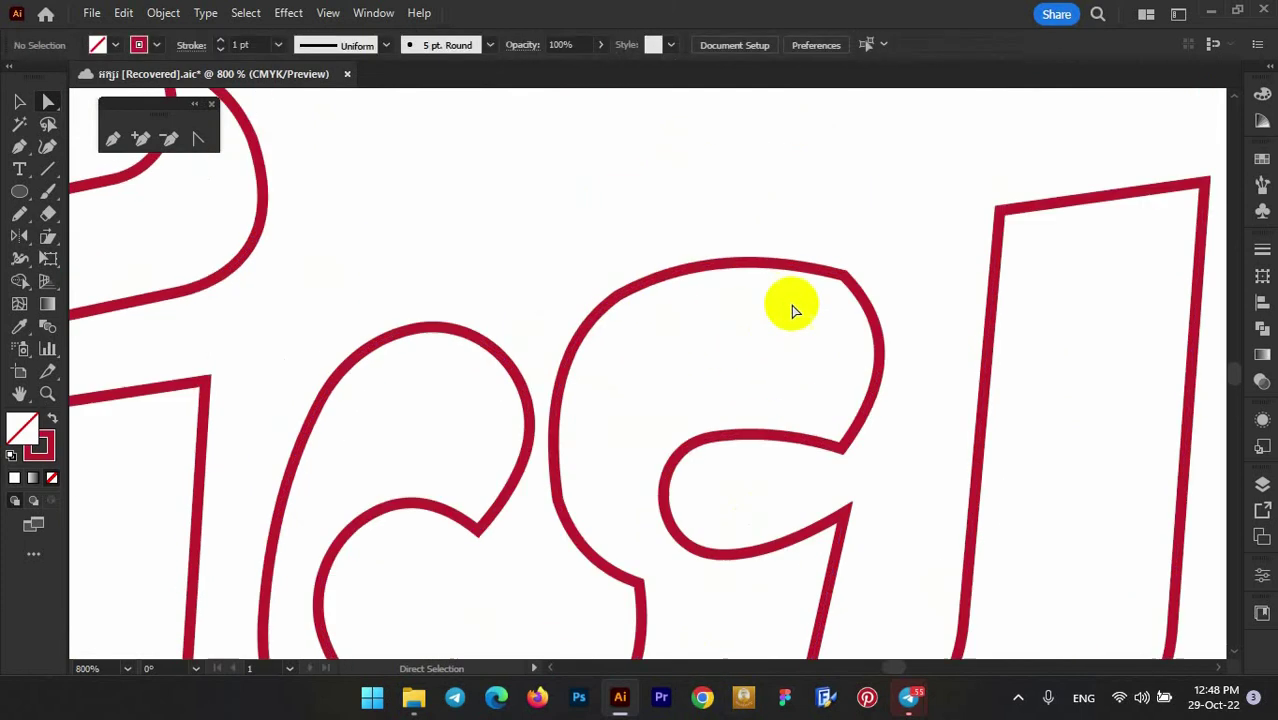
pyautogui.click(827, 294)
pyautogui.moveTo(827, 294); pyautogui.dragTo(612, 270)
pyautogui.moveTo(746, 476); pyautogui.dragTo(744, 478)
pyautogui.scroll(-3, 693, 237)
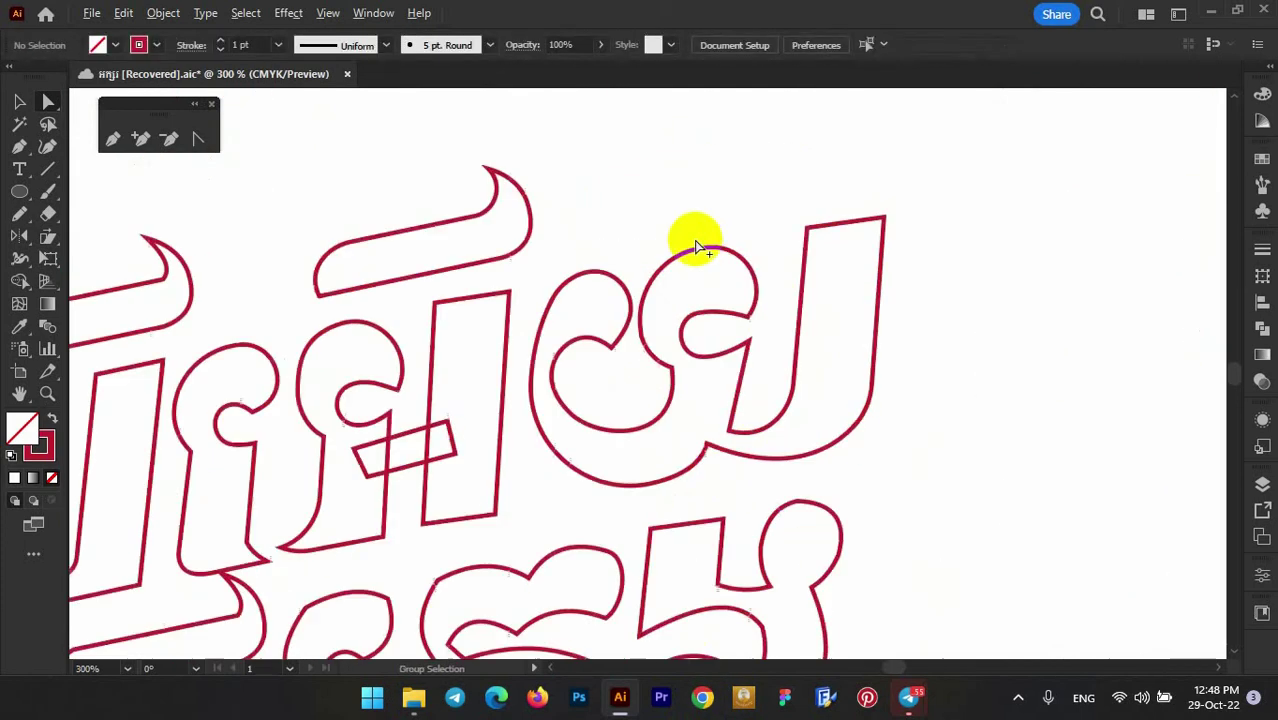
pyautogui.scroll(-1, 850, 254)
pyautogui.scroll(-2, 662, 379)
pyautogui.scroll(3, 555, 428)
pyautogui.scroll(3, 555, 428)
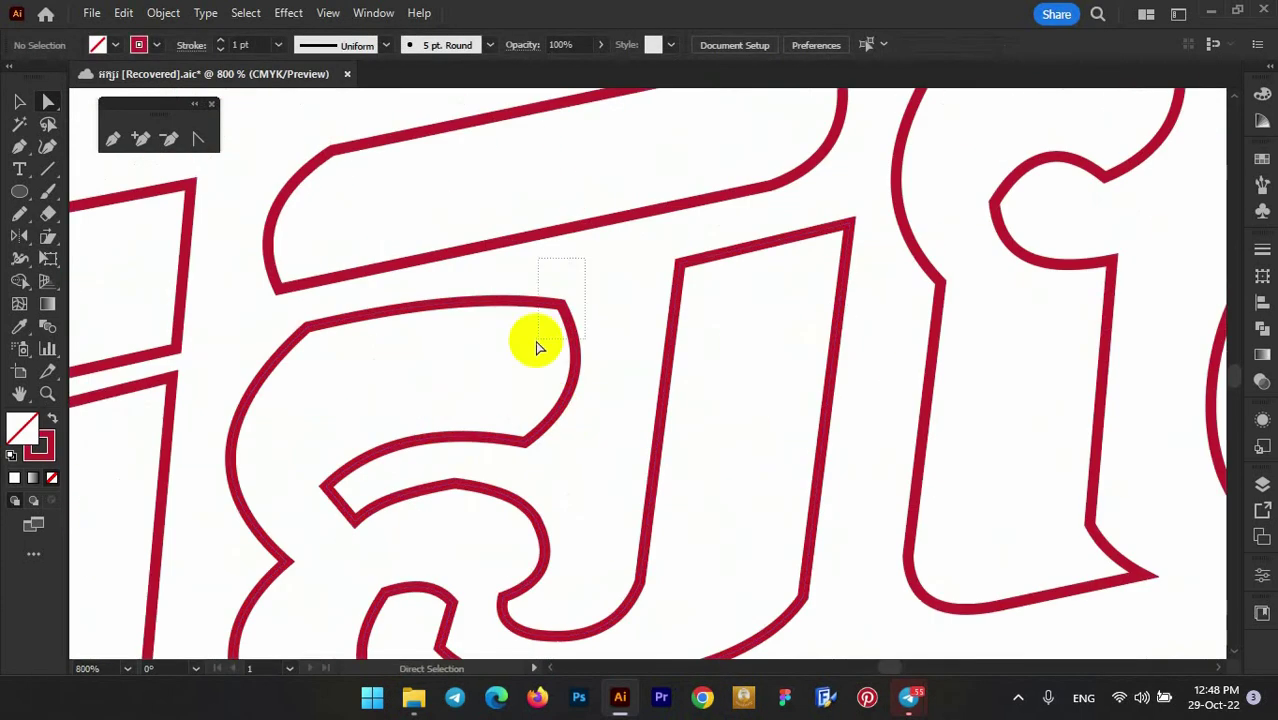
# - Reshape the inner curve near the next letter's notch
pyautogui.click(548, 322)
pyautogui.scroll(1, 560, 400)
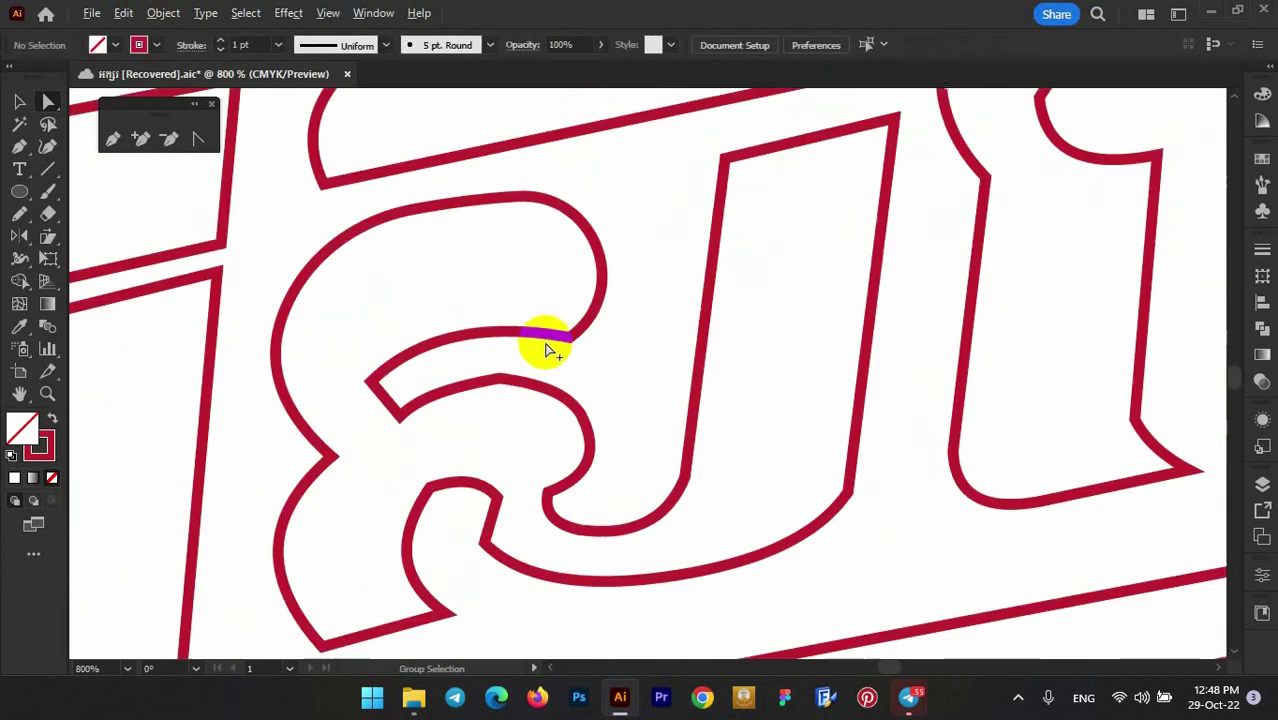
pyautogui.scroll(1, 499, 399)
pyautogui.scroll(1, 462, 356)
pyautogui.scroll(1, 508, 433)
pyautogui.scroll(-2, 508, 433)
pyautogui.click(456, 337)
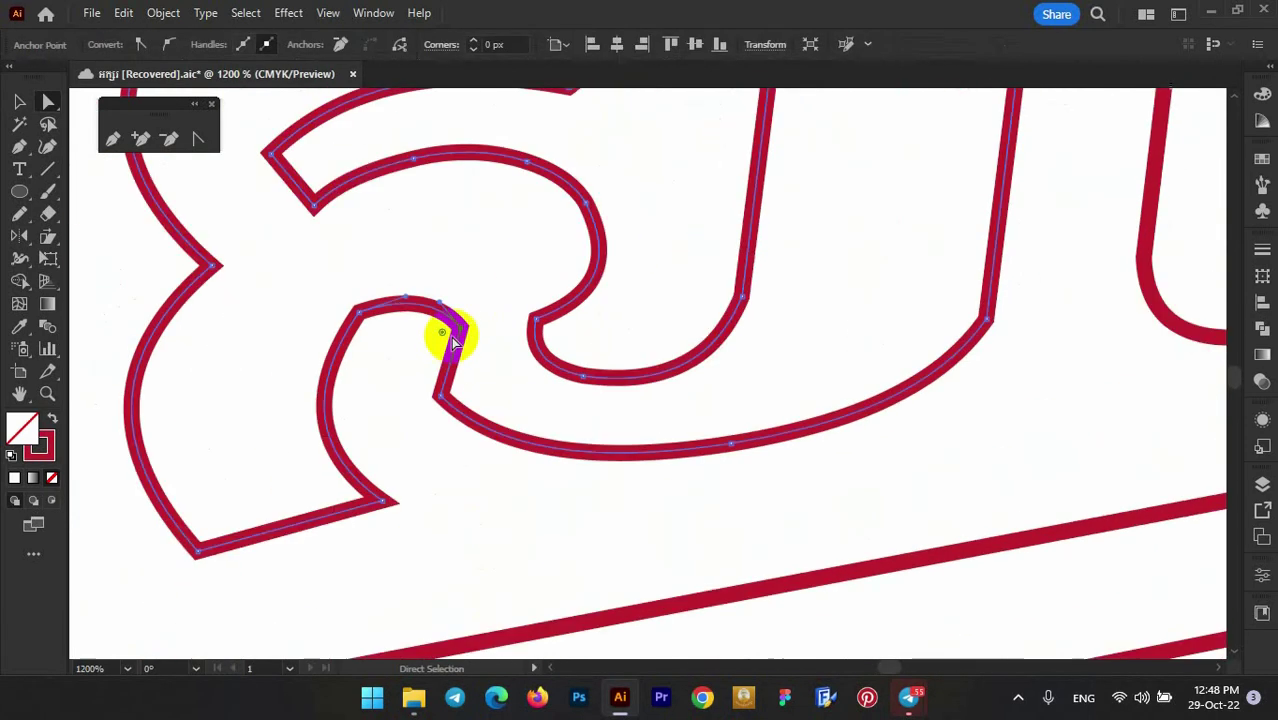
pyautogui.click(480, 310)
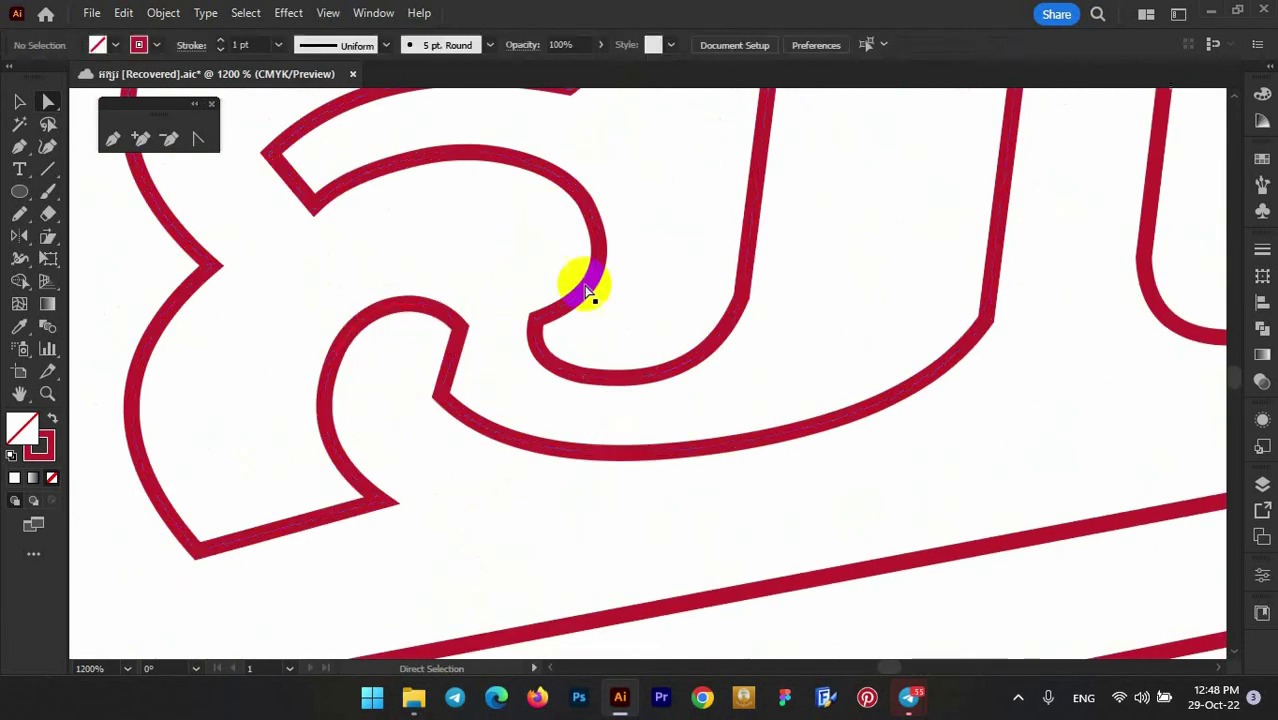
pyautogui.hotkey('ctrl', '-')
pyautogui.click(342, 465)
pyautogui.moveTo(340, 470)
pyautogui.mouseDown()
pyautogui.moveTo(342, 400)
pyautogui.moveTo(362, 368)
pyautogui.mouseUp()
pyautogui.click(442, 362)
# - Delete the unwanted glyph path and copy the glyph shape down into the lower word
pyautogui.hotkey('ctrl', '-')
pyautogui.hotkey('ctrl', '+')
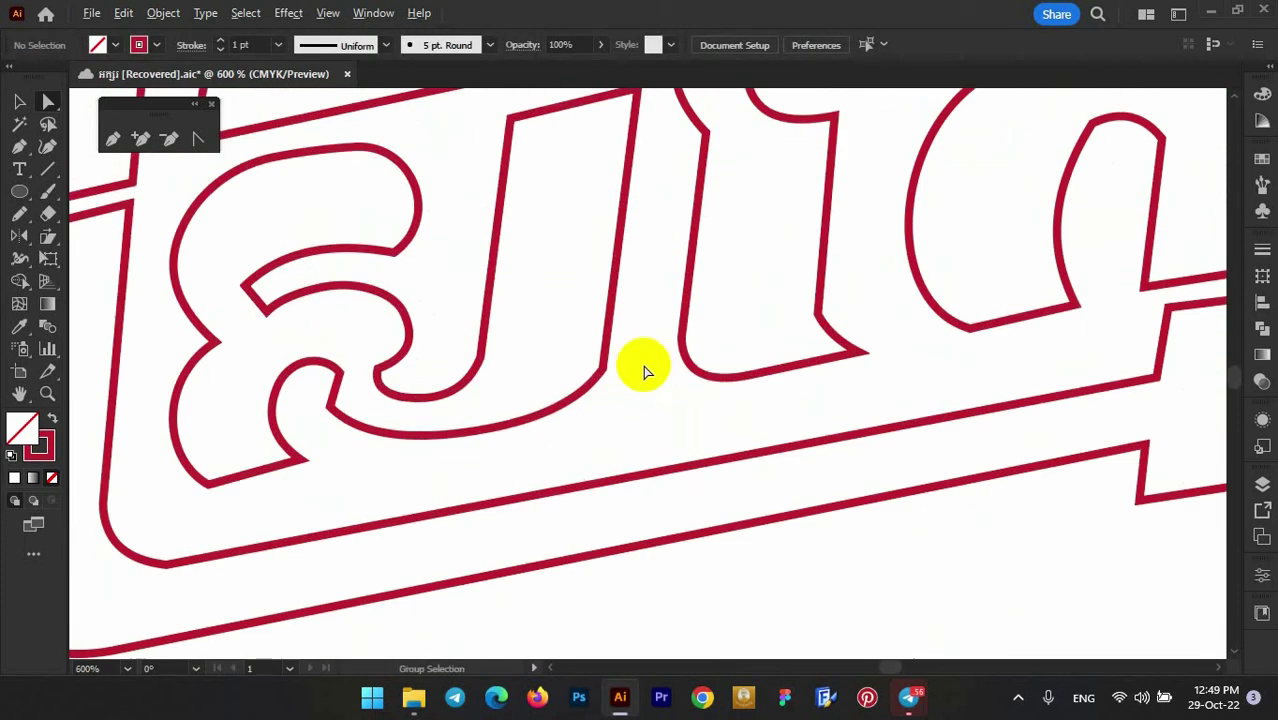
pyautogui.hotkey('ctrl', '-')
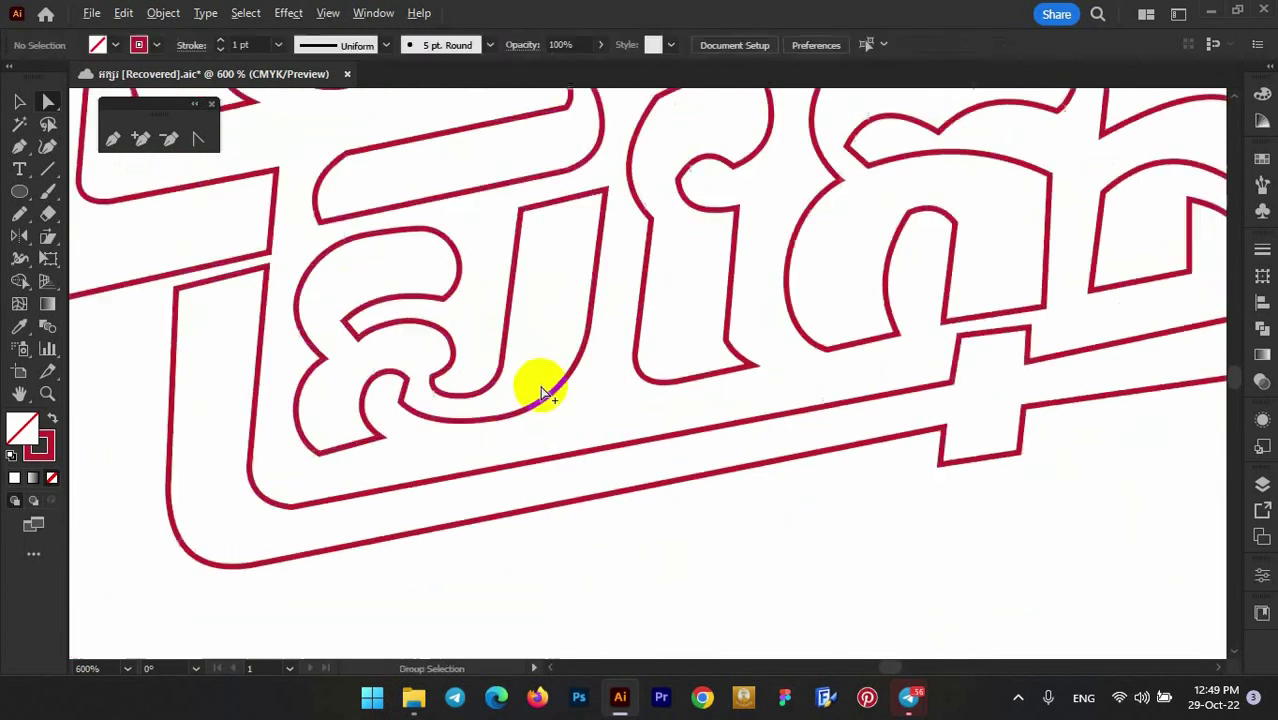
pyautogui.hotkey('ctrl', '-')
pyautogui.hotkey('ctrl', '-')
pyautogui.hotkey('ctrl', '+')
pyautogui.press('v')
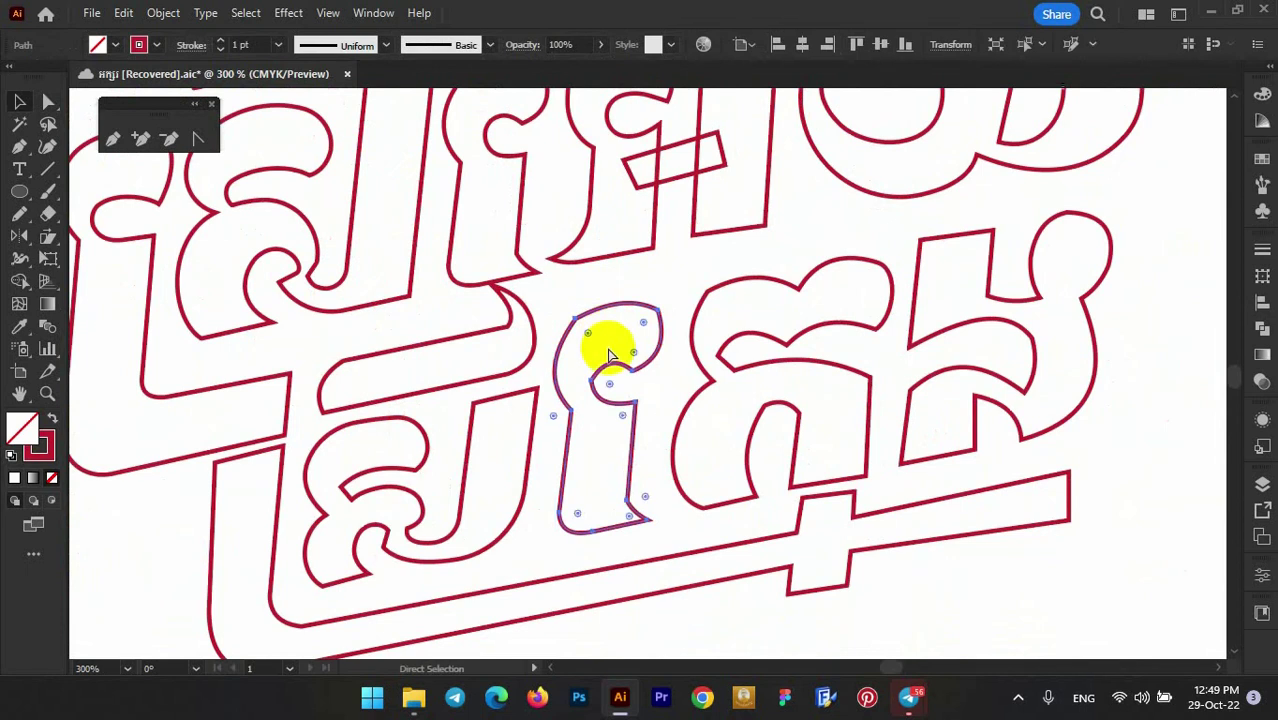
pyautogui.press('Delete')
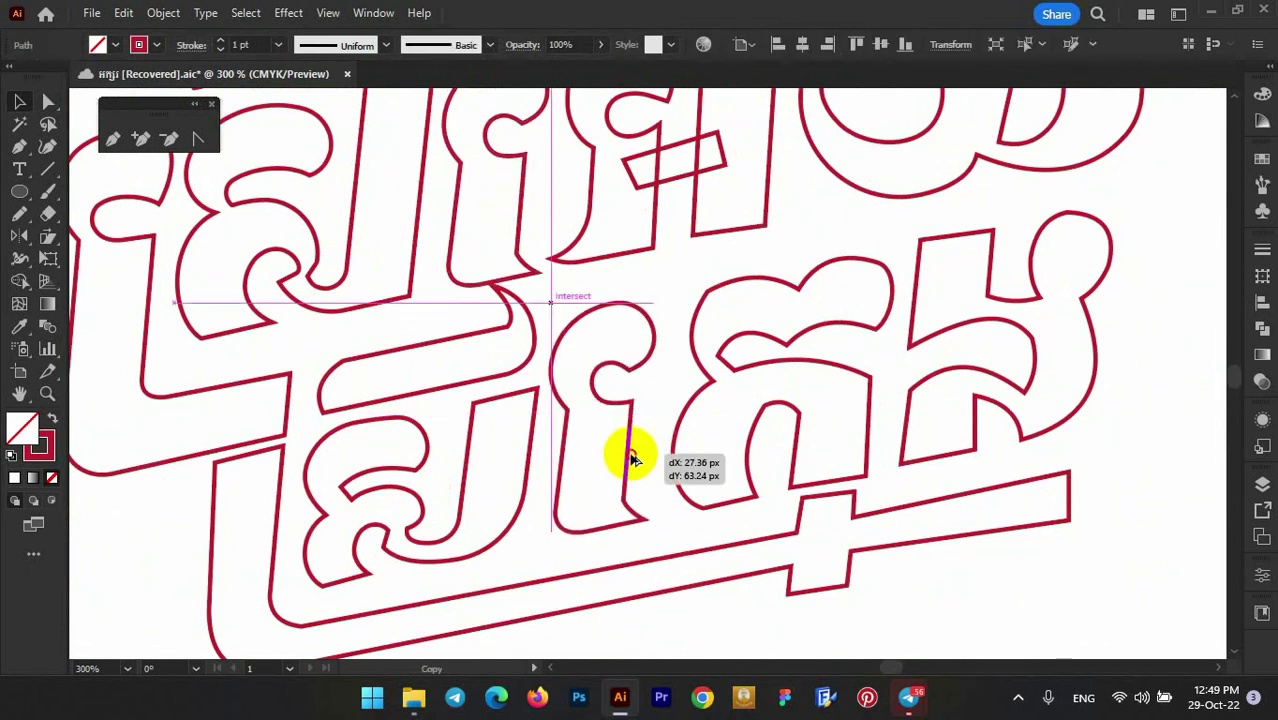
pyautogui.moveTo(522, 215)
pyautogui.mouseDown()
pyautogui.moveTo(633, 450)
pyautogui.moveTo(628, 482)
pyautogui.mouseUp()
pyautogui.hotkey('ctrl', '+')
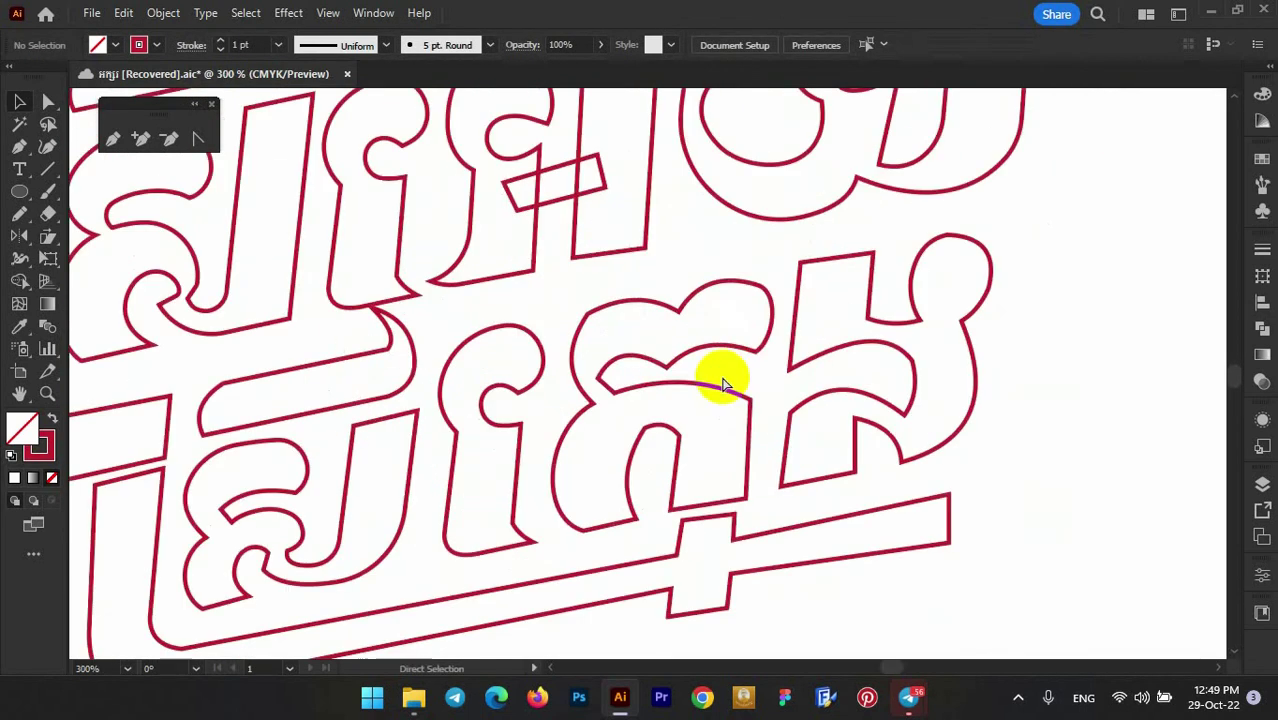
# - Smooth the kink in the letter's top curve and the right lobe of the heart-shaped curve
pyautogui.click(648, 392)
pyautogui.scroll(3, 604, 376)
pyautogui.press('a')
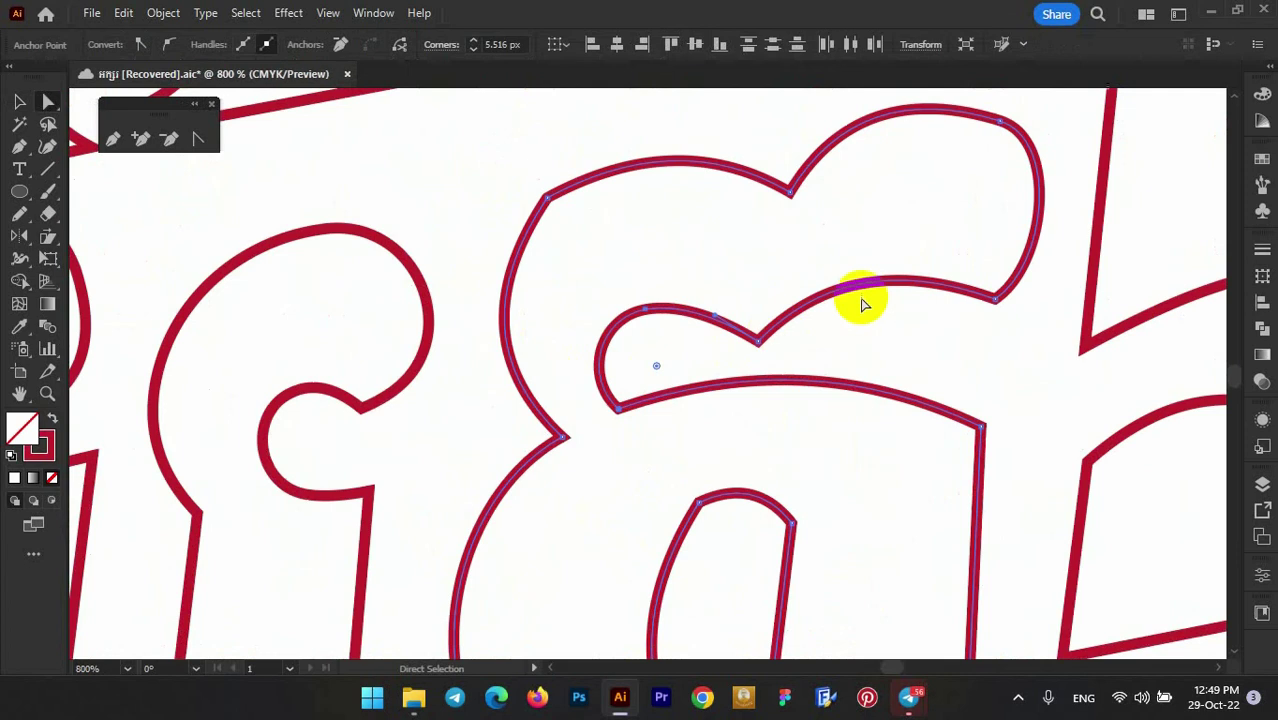
pyautogui.moveTo(530, 225); pyautogui.dragTo(563, 292)
pyautogui.moveTo(1000, 190); pyautogui.dragTo(1003, 198)
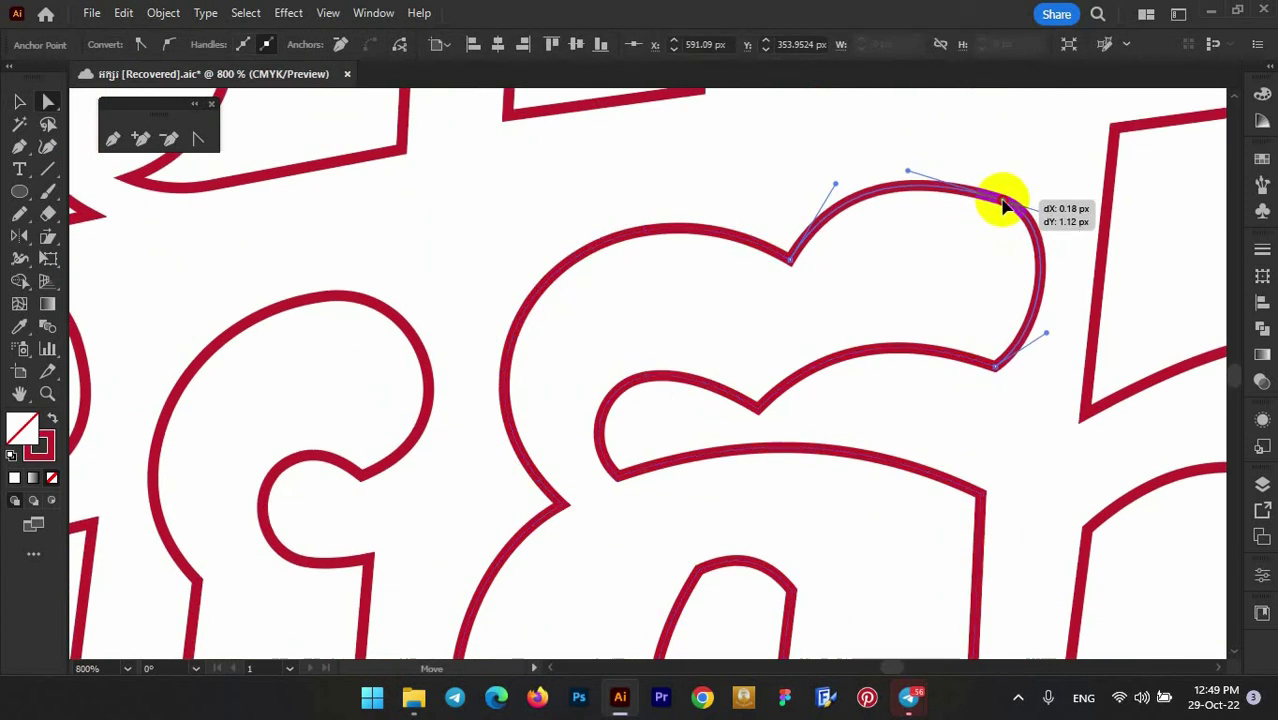
pyautogui.moveTo(1072, 229); pyautogui.dragTo(1104, 228)
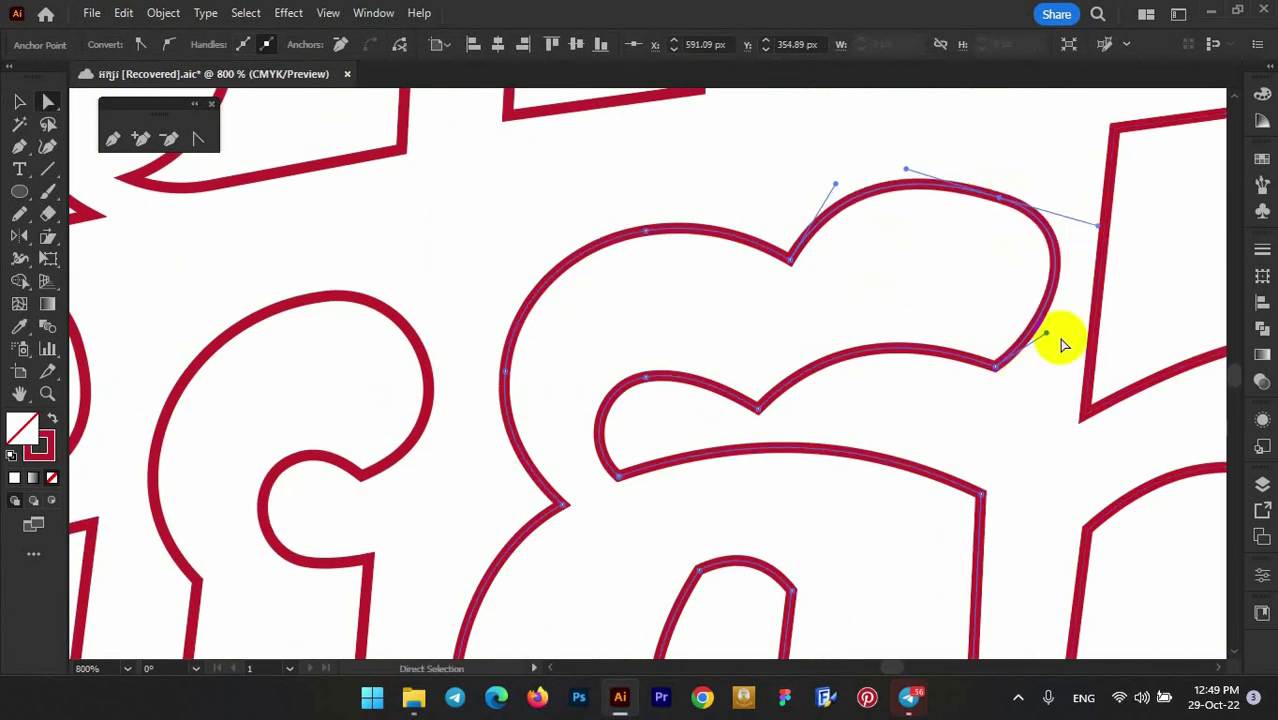
pyautogui.moveTo(1046, 333); pyautogui.dragTo(1055, 365)
pyautogui.click(940, 425)
# - Check the anchor at the top of the letter's inner arch
pyautogui.scroll(-1, 845, 365)
pyautogui.click(776, 374)
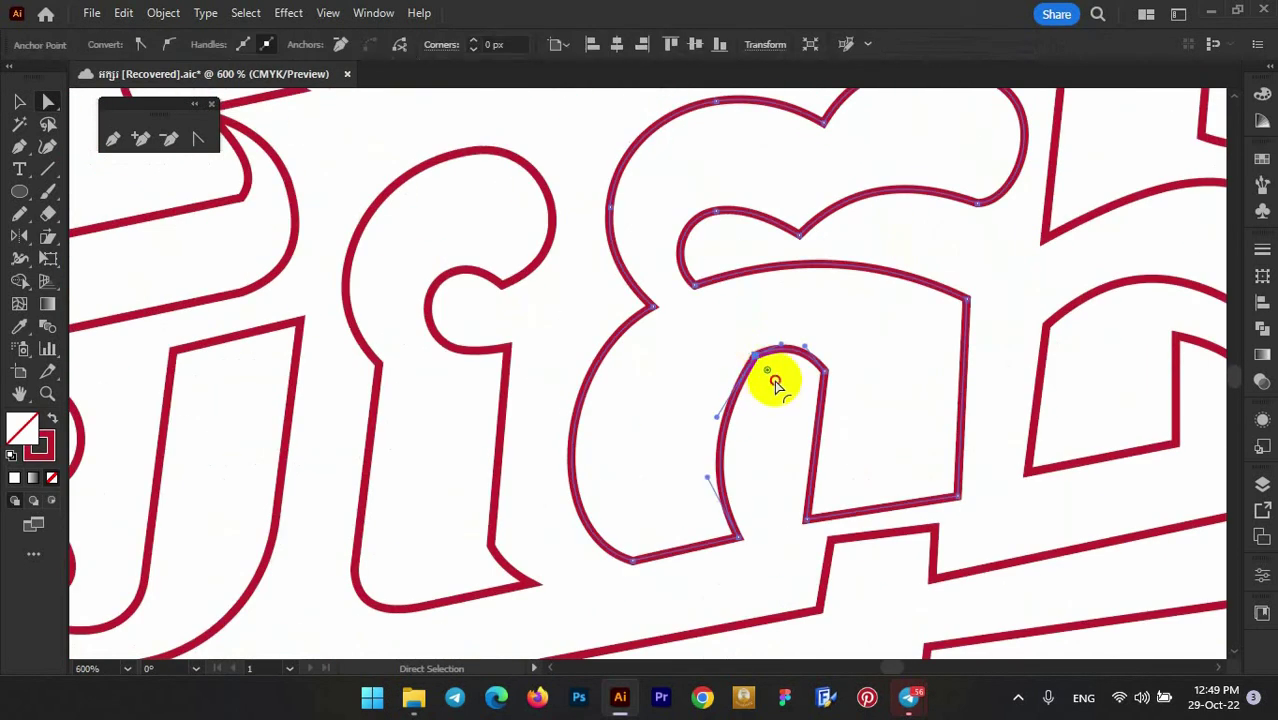
pyautogui.click(820, 376)
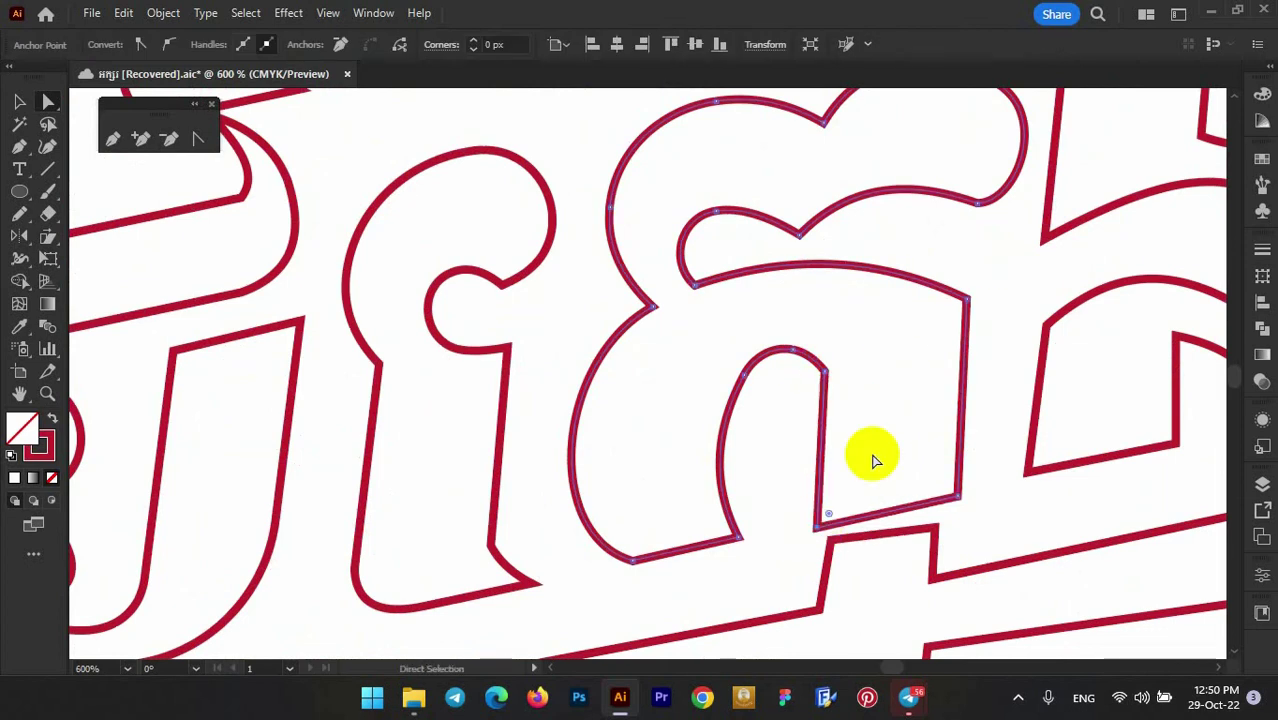
pyautogui.click(869, 450)
pyautogui.scroll(-3, 878, 442)
pyautogui.scroll(2, 882, 442)
pyautogui.scroll(2, 882, 442)
# - Nudge the zigzag underline's anchors so its left and right steps are vertical and aligned
pyautogui.click(855, 385)
pyautogui.moveTo(855, 385)
pyautogui.mouseDown()
pyautogui.moveTo(884, 343)
pyautogui.moveTo(895, 348)
pyautogui.mouseUp()
pyautogui.moveTo(850, 487)
pyautogui.mouseDown()
pyautogui.moveTo(895, 487)
pyautogui.moveTo(884, 480)
pyautogui.mouseUp()
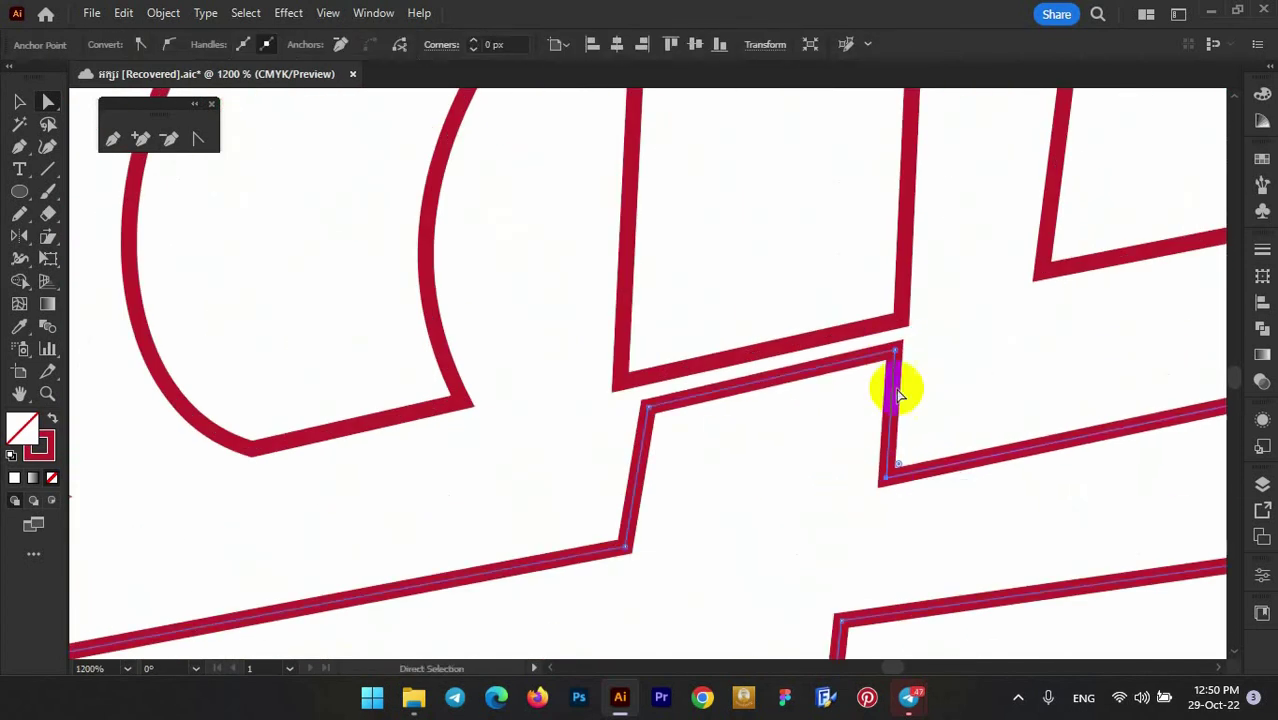
pyautogui.moveTo(645, 407); pyautogui.dragTo(630, 410)
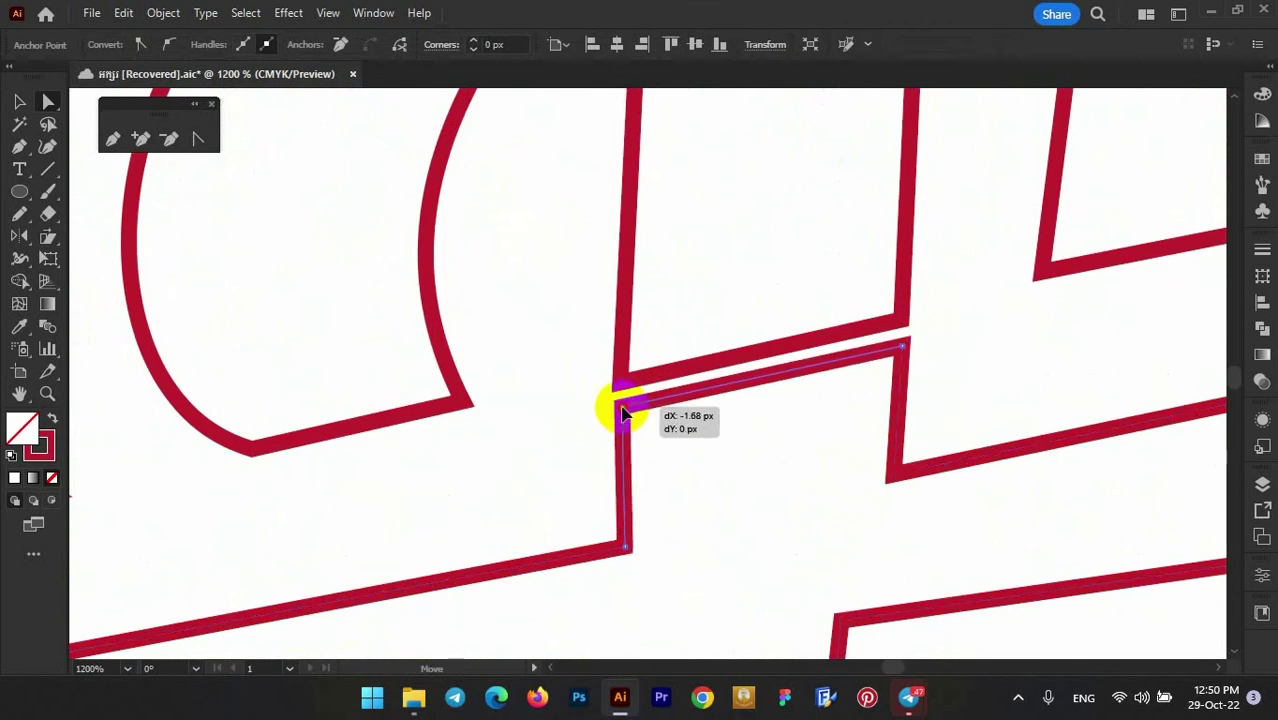
pyautogui.moveTo(626, 545); pyautogui.dragTo(610, 540)
pyautogui.click(685, 508)
pyautogui.hotkey('ctrl', '-')
pyautogui.hotkey('ctrl', '-')
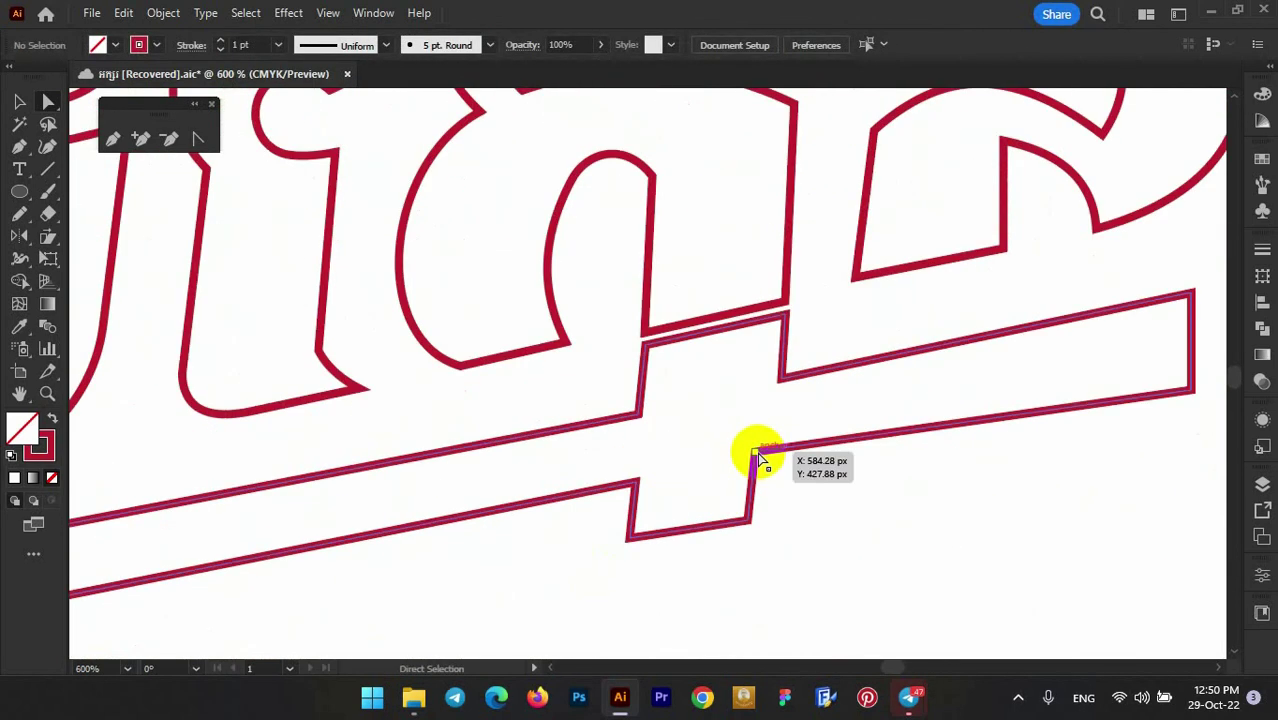
pyautogui.moveTo(756, 456); pyautogui.dragTo(780, 462)
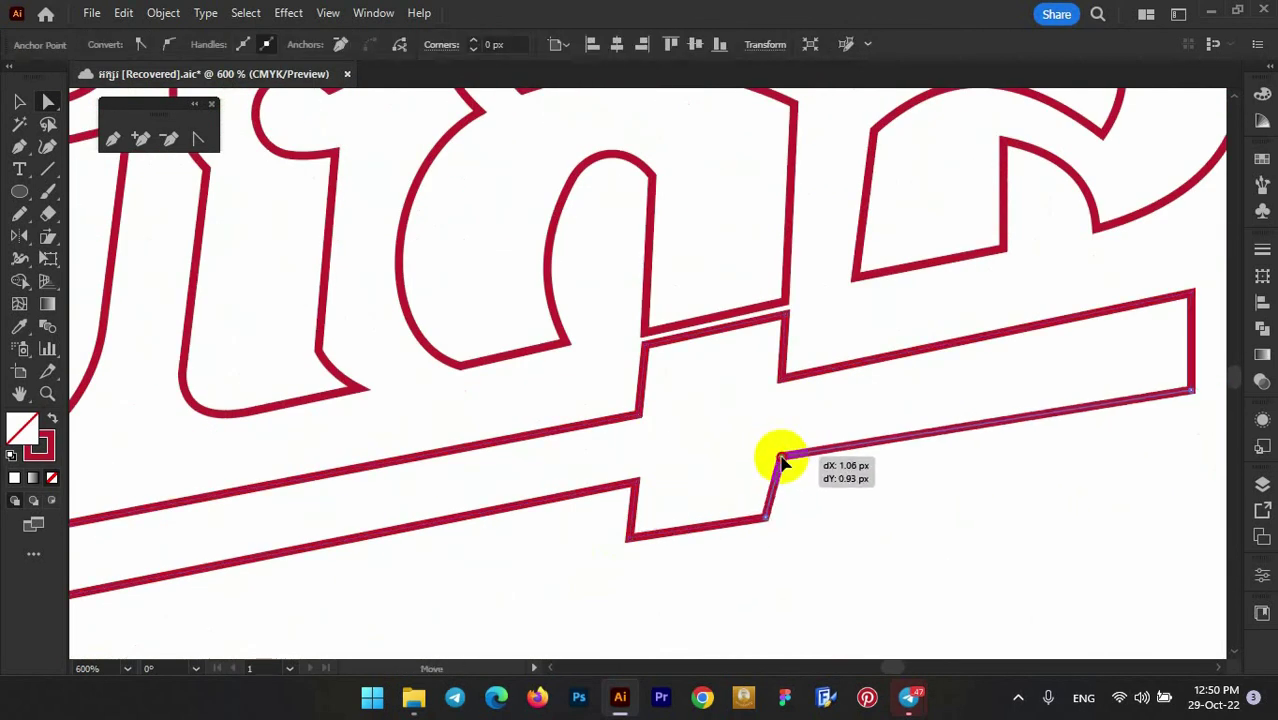
pyautogui.moveTo(770, 520); pyautogui.dragTo(788, 515)
pyautogui.moveTo(630, 538); pyautogui.dragTo(633, 531)
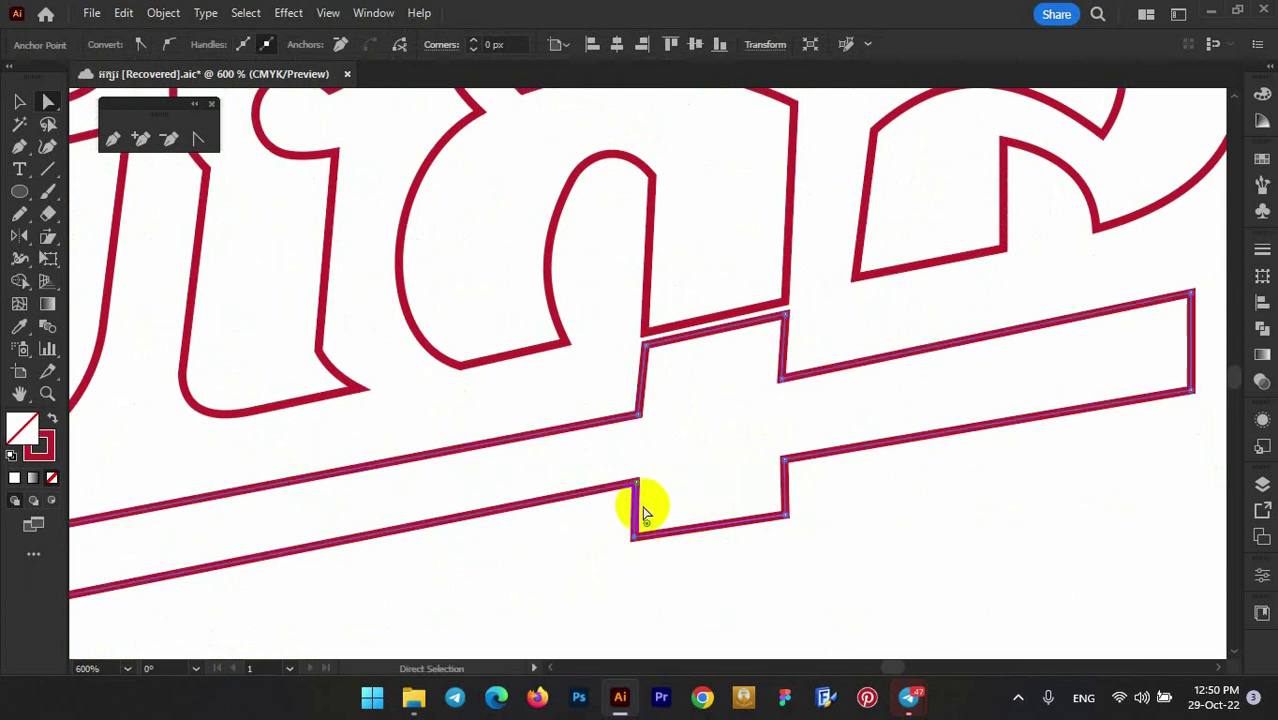
pyautogui.moveTo(637, 483); pyautogui.dragTo(642, 484)
# - Inspect the outlines of the final right-hand glyphs
pyautogui.scroll(-5, 770, 485)
pyautogui.scroll(5, 764, 434)
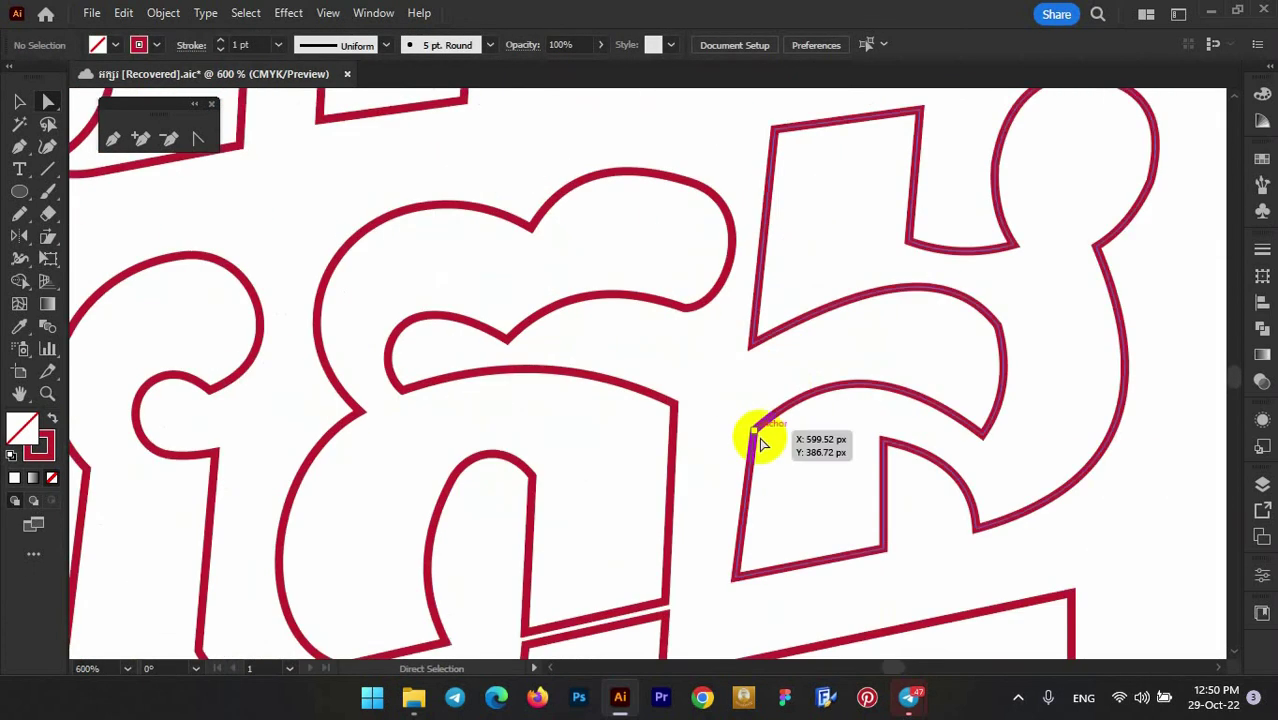
pyautogui.click(818, 397)
pyautogui.scroll(-5, 921, 541)
pyautogui.scroll(5, 976, 371)
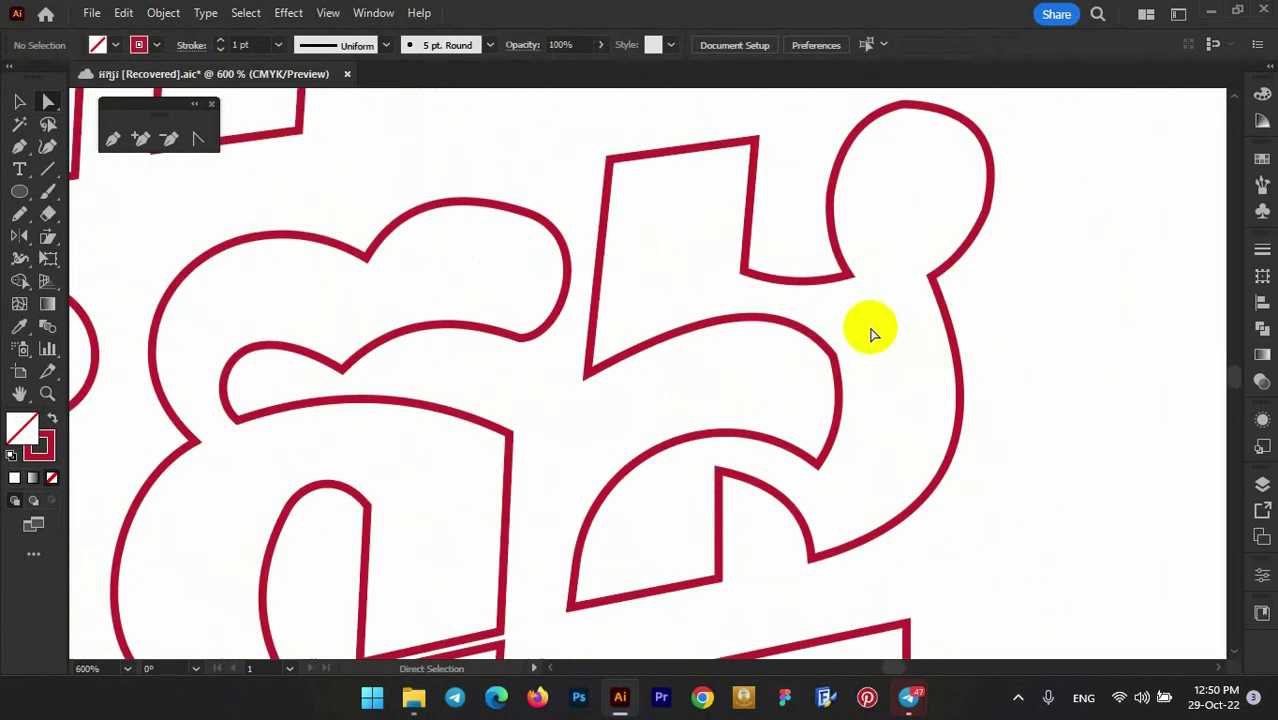
pyautogui.click(873, 334)
pyautogui.scroll(2, 642, 434)
# - Stretch the bottom bar's right end further right to lengthen it
pyautogui.scroll(-5, 845, 298)
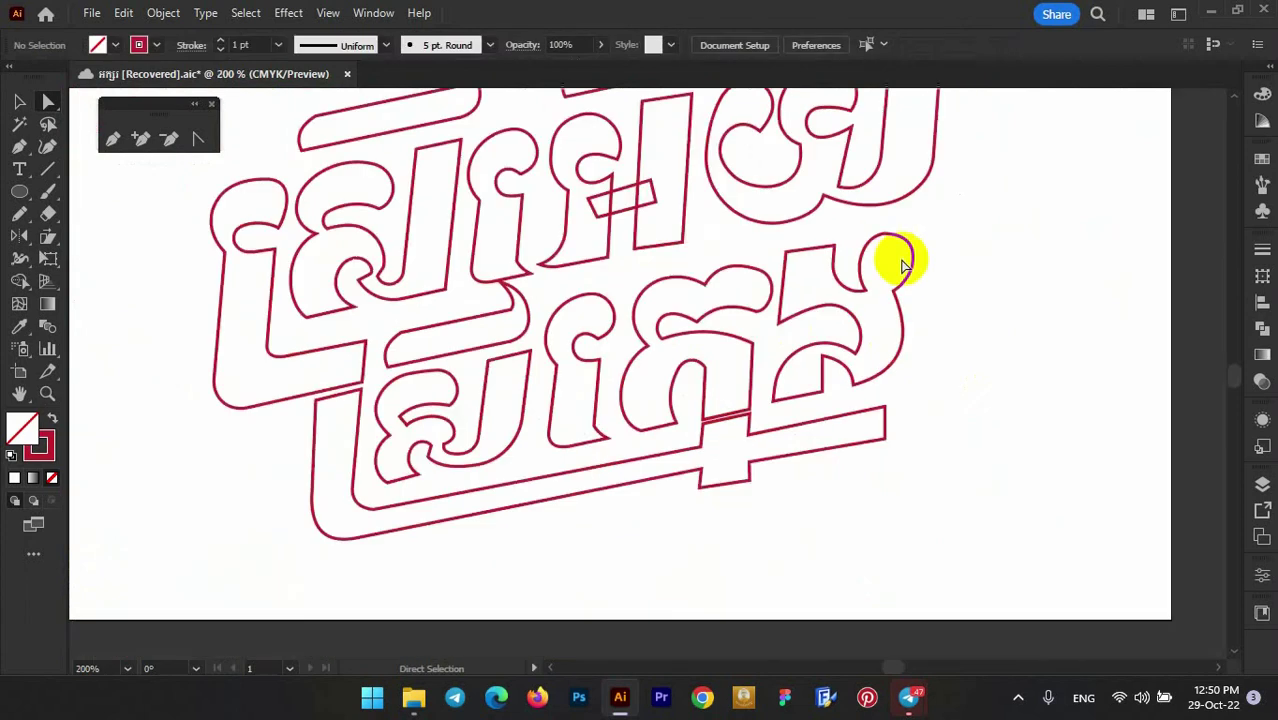
pyautogui.scroll(5, 901, 257)
pyautogui.click(916, 330)
pyautogui.scroll(-5, 921, 379)
pyautogui.click(921, 379)
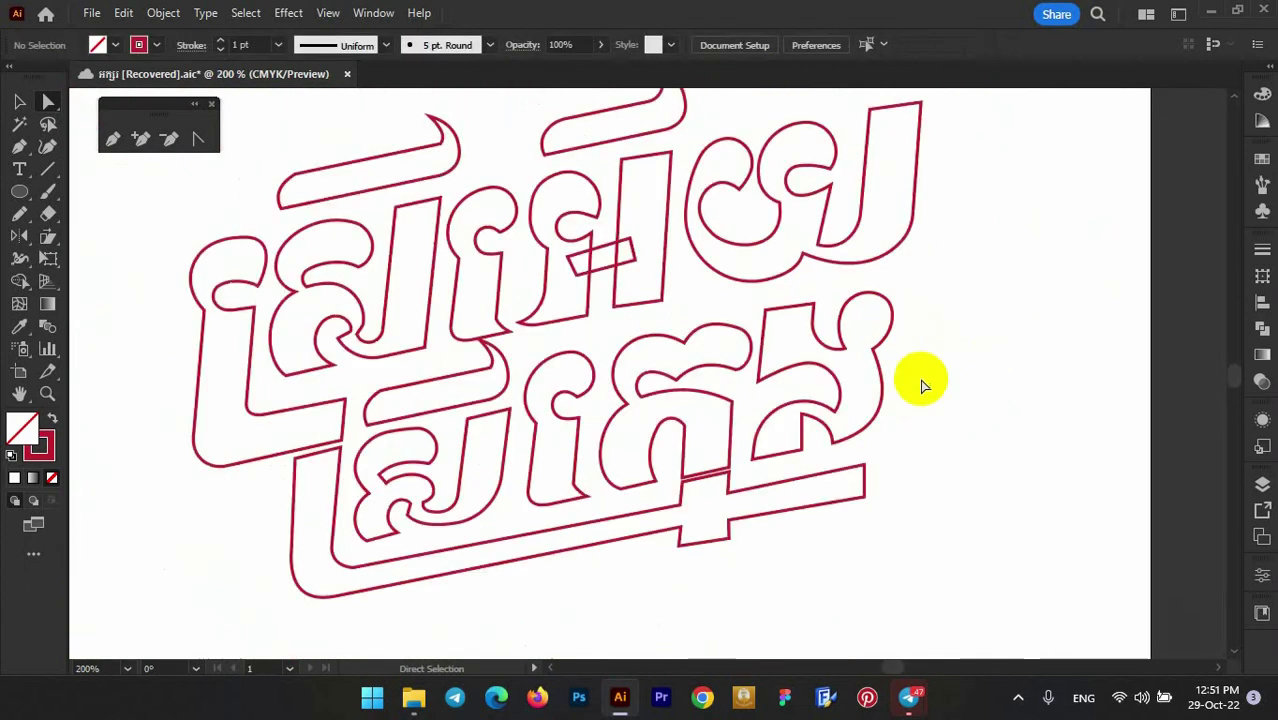
pyautogui.scroll(3, 736, 308)
pyautogui.scroll(-1, 898, 372)
pyautogui.scroll(3, 878, 372)
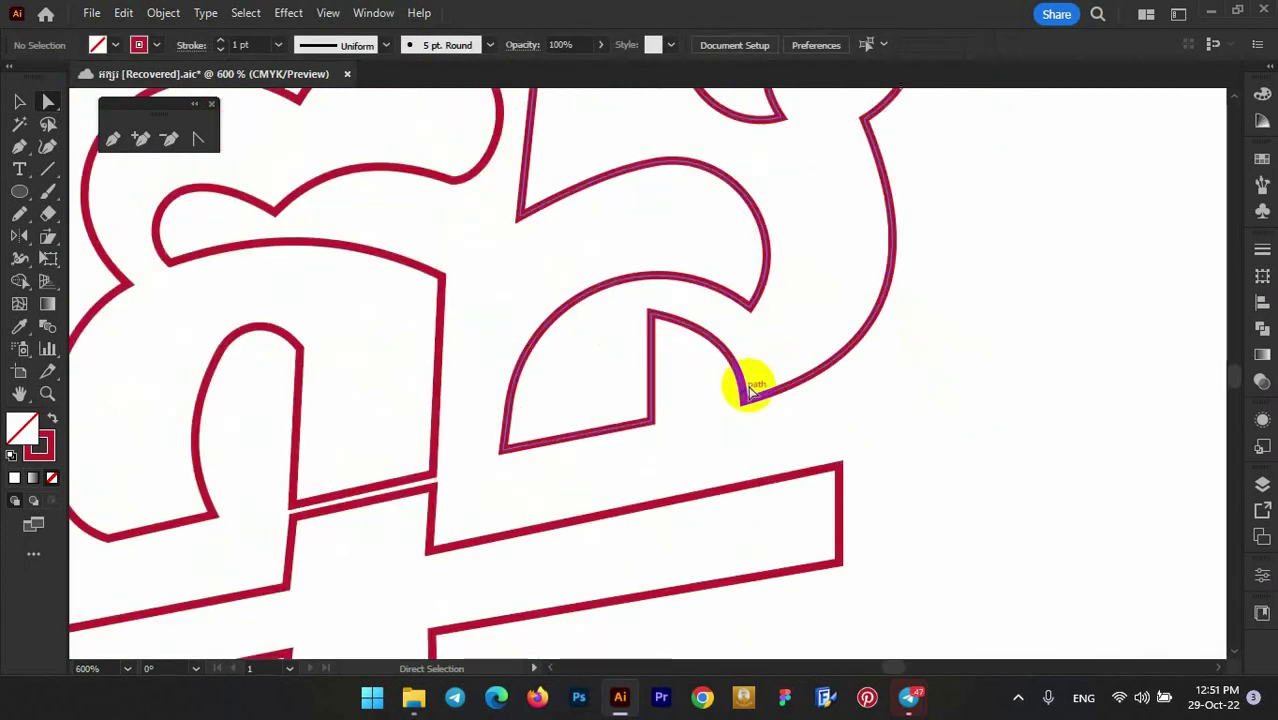
pyautogui.scroll(-4, 857, 344)
pyautogui.scroll(3, 857, 344)
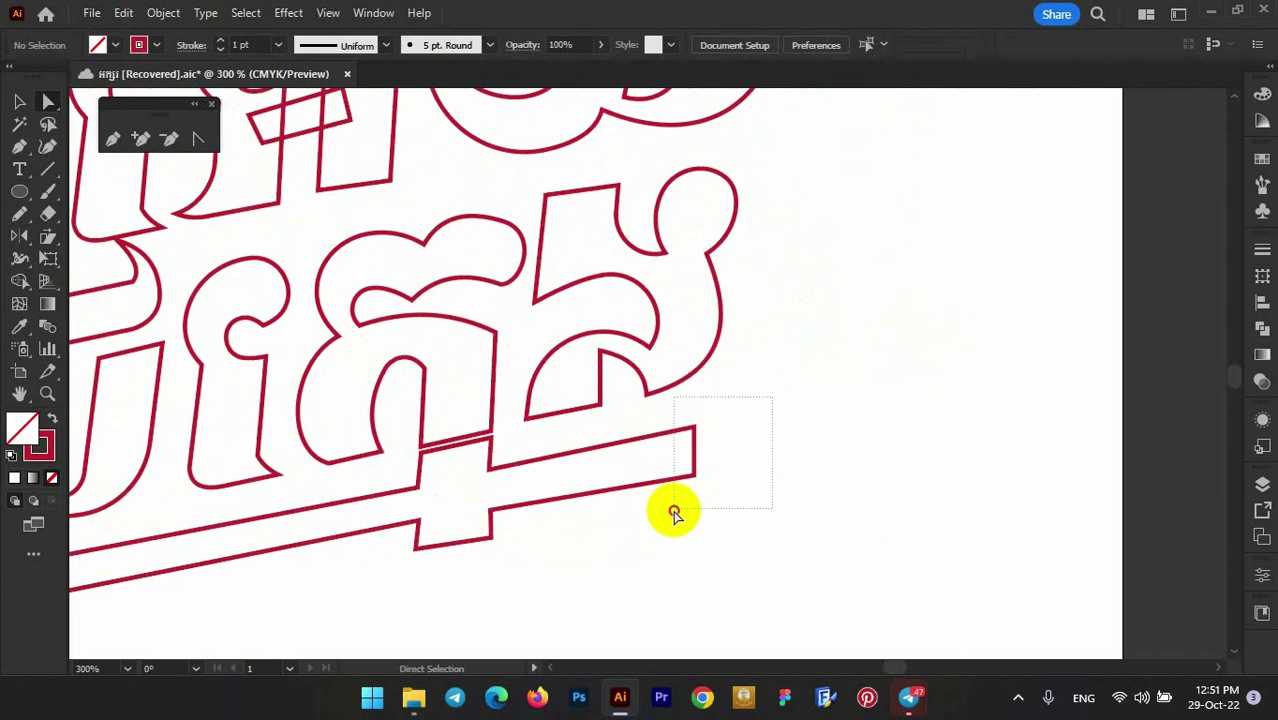
pyautogui.moveTo(700, 430); pyautogui.dragTo(816, 450)
pyautogui.click(948, 425)
pyautogui.scroll(-3, 948, 425)
pyautogui.scroll(2, 762, 462)
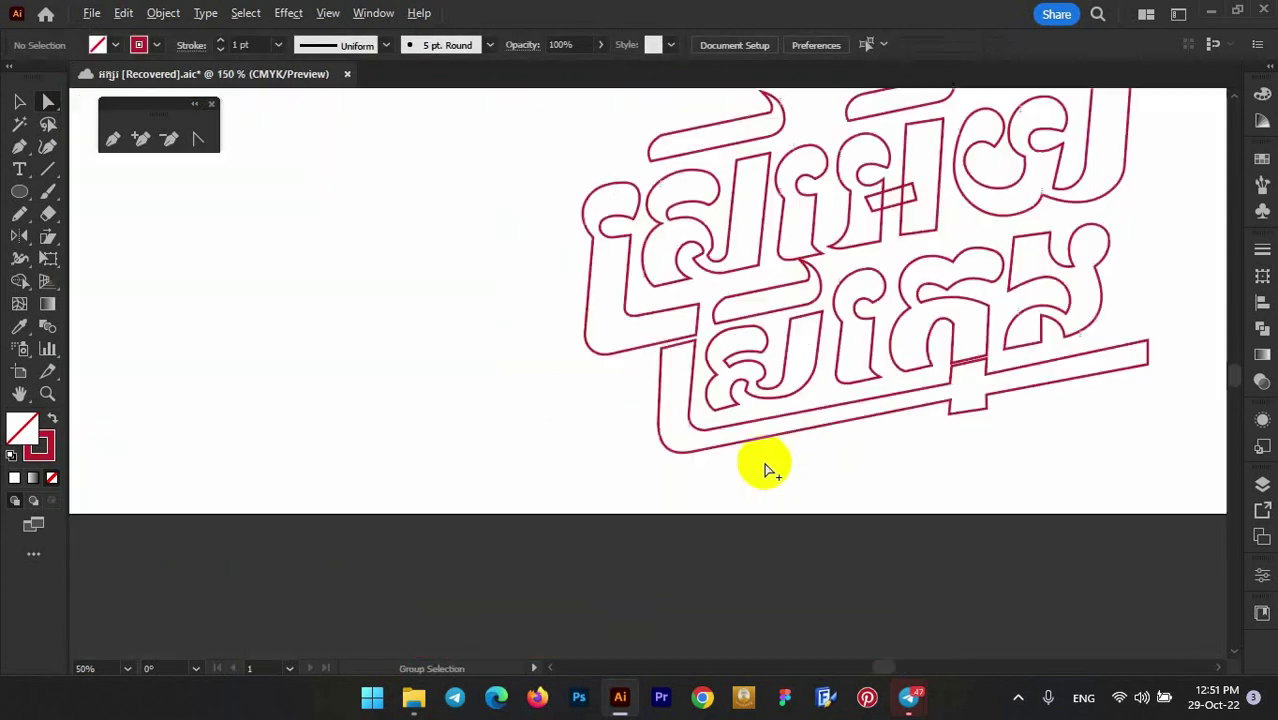
pyautogui.scroll(1, 953, 442)
pyautogui.scroll(-1, 616, 365)
pyautogui.scroll(-2, 715, 383)
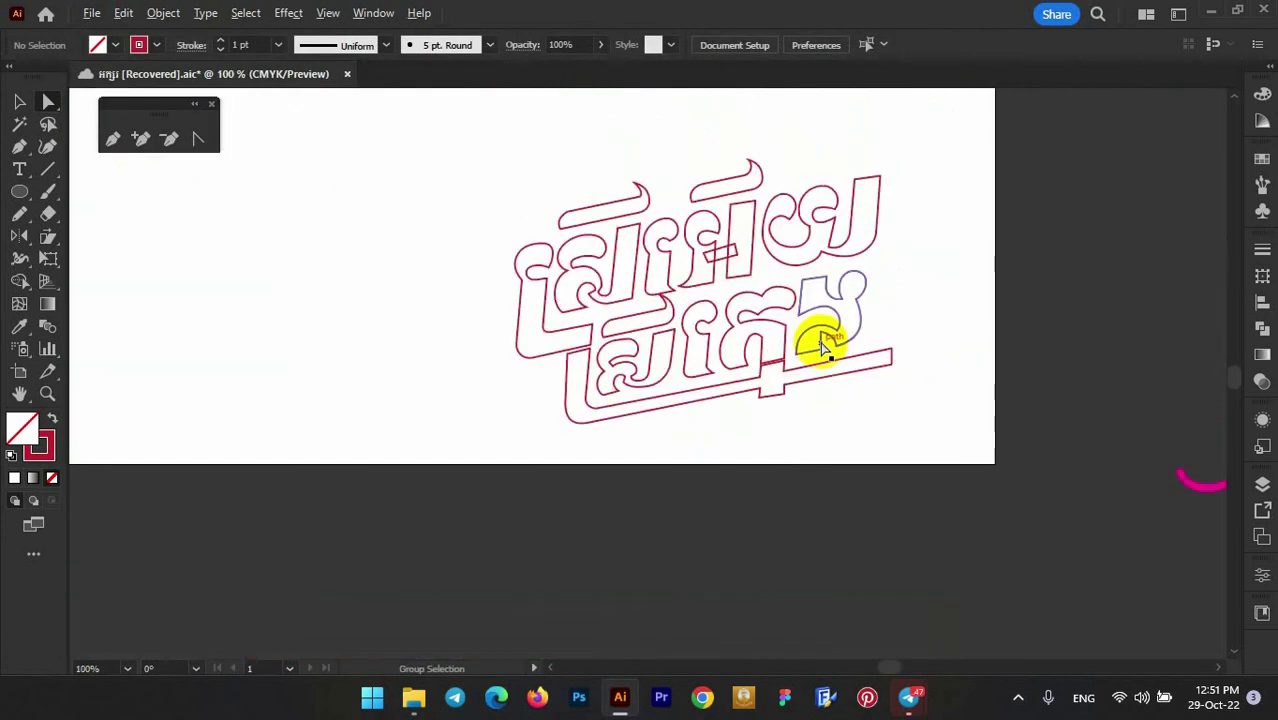
pyautogui.scroll(2, 537, 275)
# - Merge the top word's middle letter, crossbar and stem into one shape with Shape Builder
pyautogui.click(657, 278)
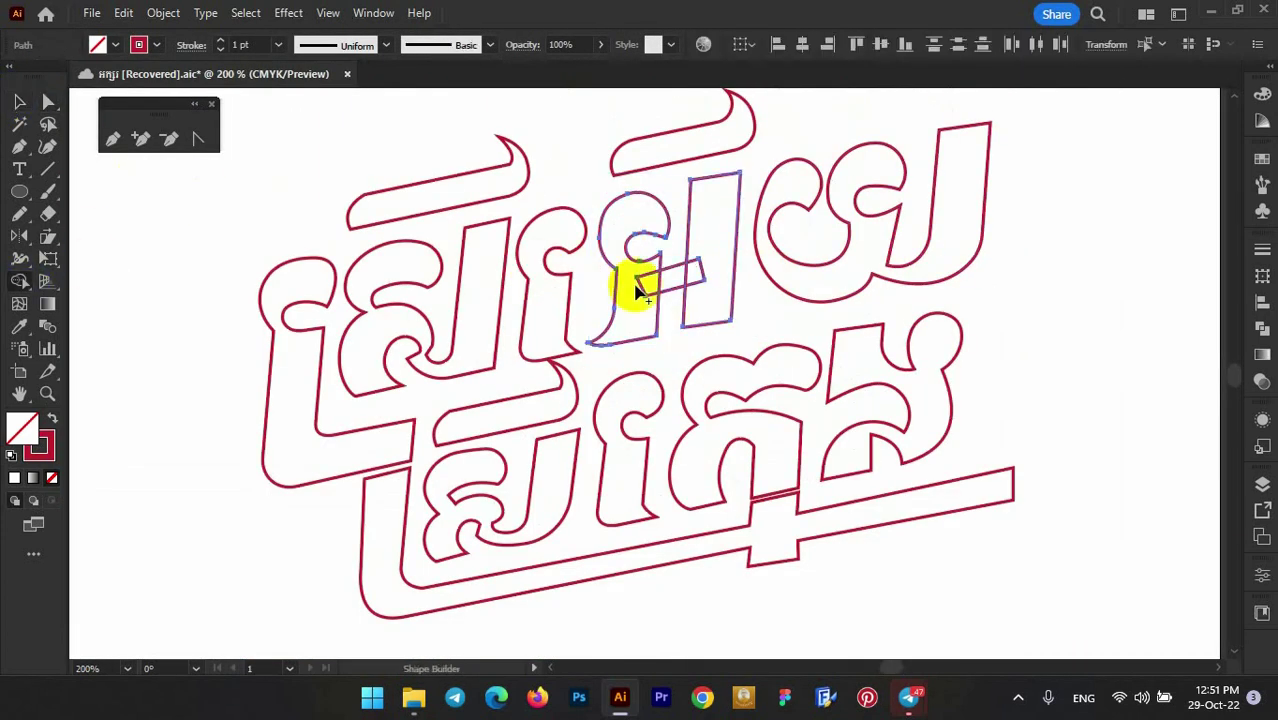
pyautogui.moveTo(636, 290); pyautogui.dragTo(712, 272)
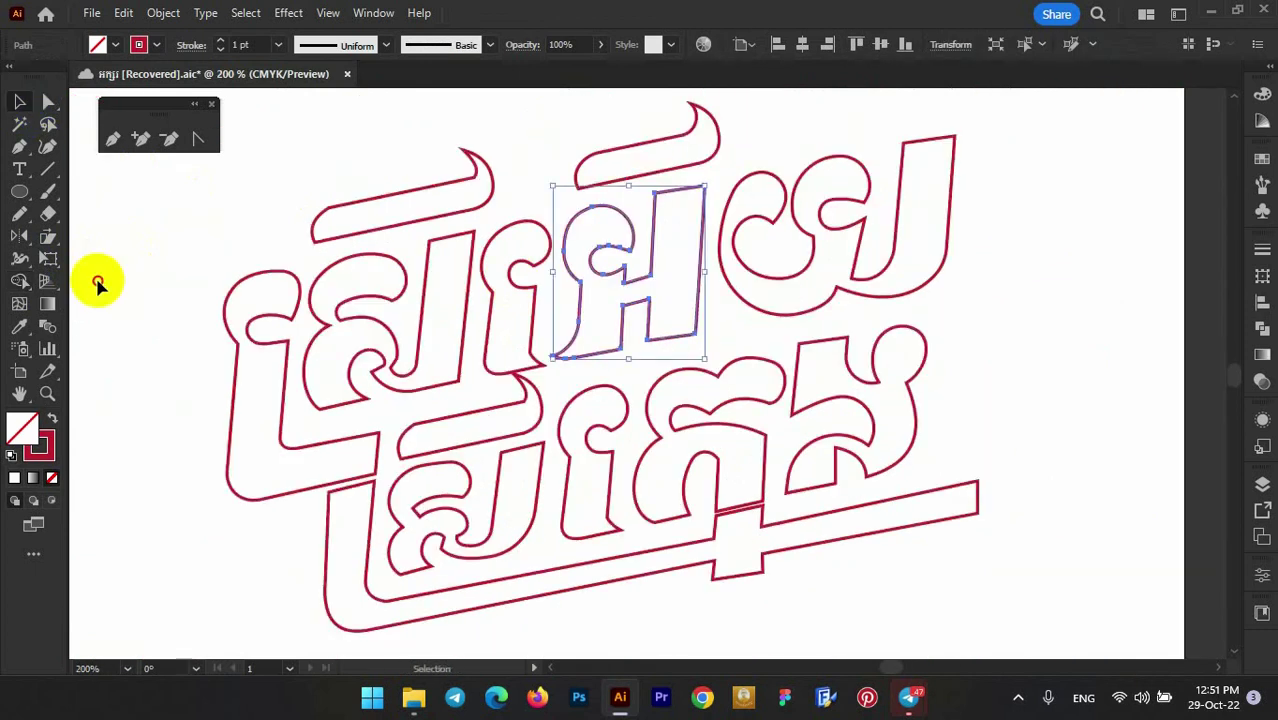
pyautogui.scroll(-3, 750, 279)
pyautogui.scroll(5, 750, 279)
# - Nudge the curled hook's corner point into place and recheck its outline
pyautogui.press('a')
pyautogui.click(529, 298)
pyautogui.moveTo(529, 298); pyautogui.dragTo(541, 311)
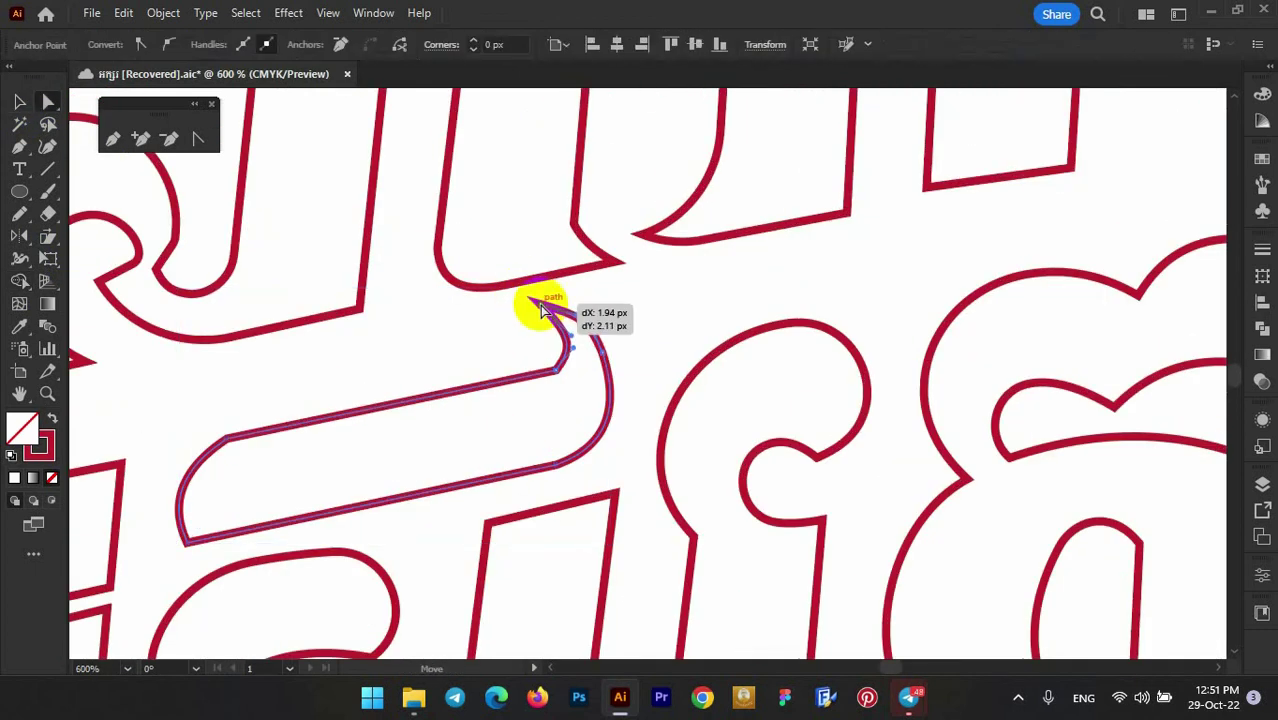
pyautogui.hotkey('ctrl', '1')
pyautogui.scroll(5, 797, 385)
pyautogui.press('a')
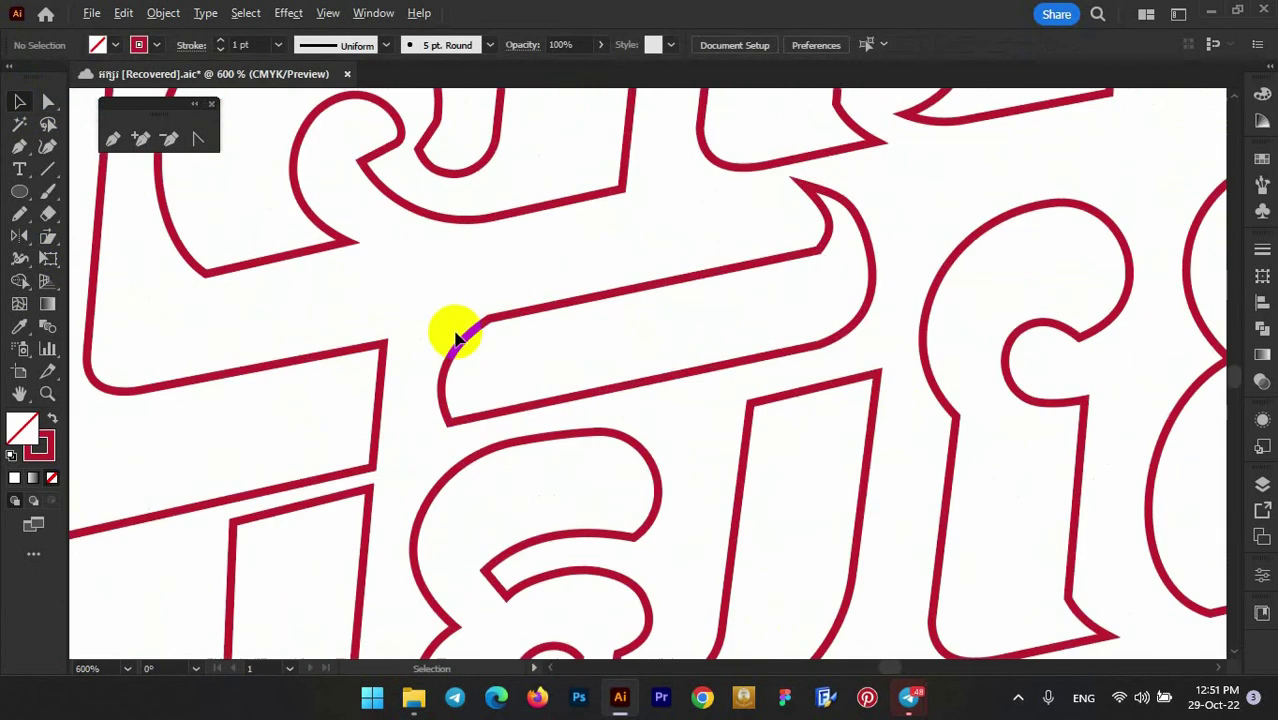
pyautogui.click(456, 337)
pyautogui.click(690, 277)
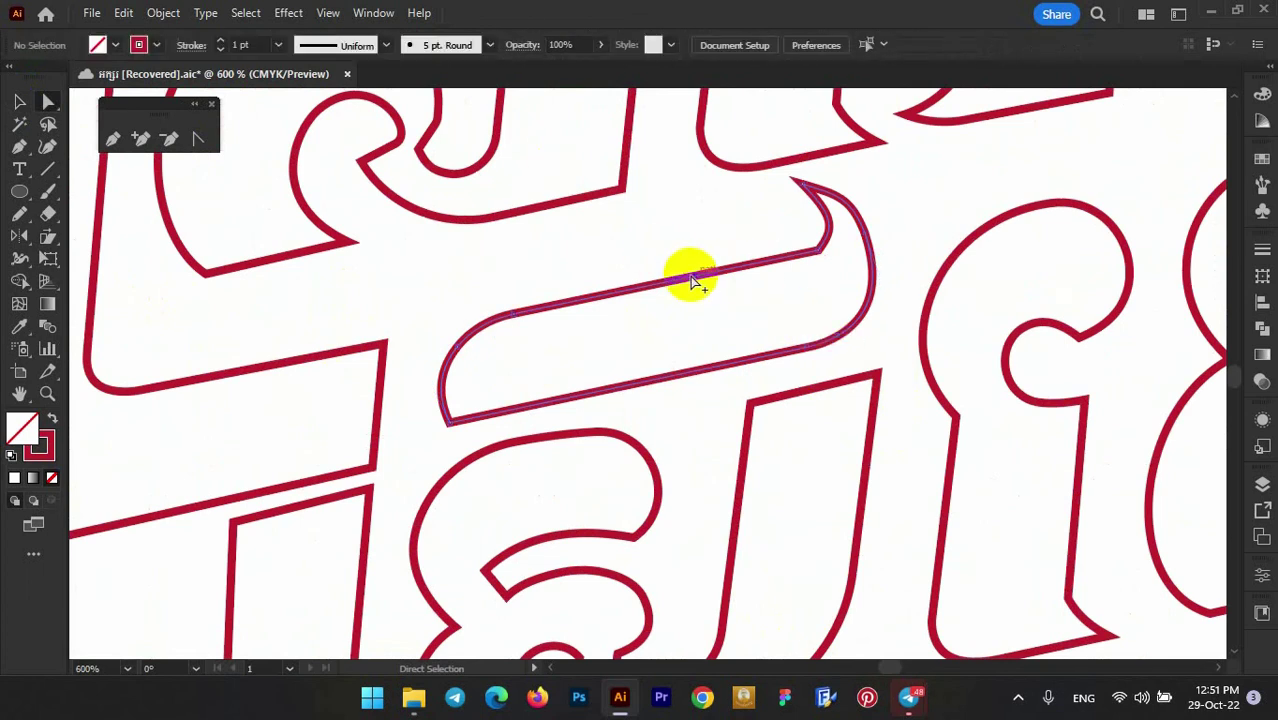
pyautogui.scroll(-4, 997, 333)
pyautogui.scroll(-2, 963, 320)
# - Fill the lettering green and centre it horizontally and vertically on the artboard
pyautogui.press('v')
pyautogui.moveTo(690, 410)
pyautogui.mouseDown()
pyautogui.moveTo(713, 535)
pyautogui.moveTo(594, 455)
pyautogui.mouseUp()
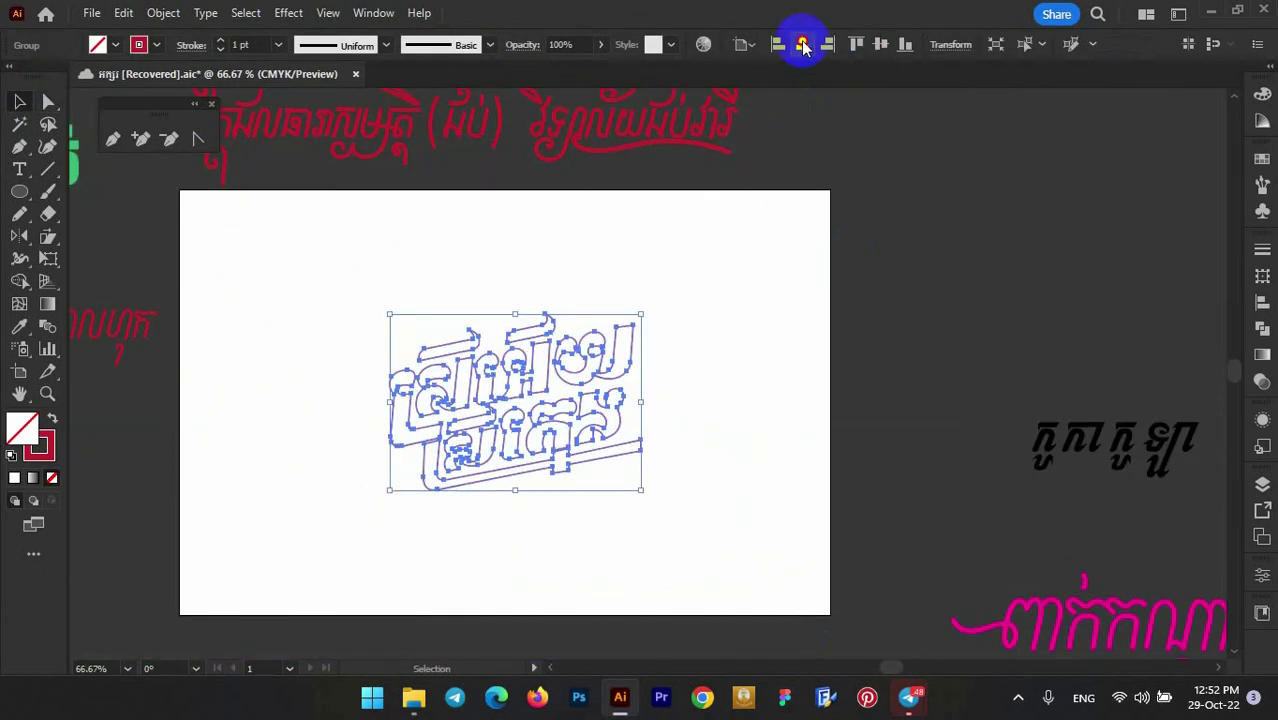
pyautogui.click(802, 44)
pyautogui.click(115, 44)
pyautogui.click(133, 90)
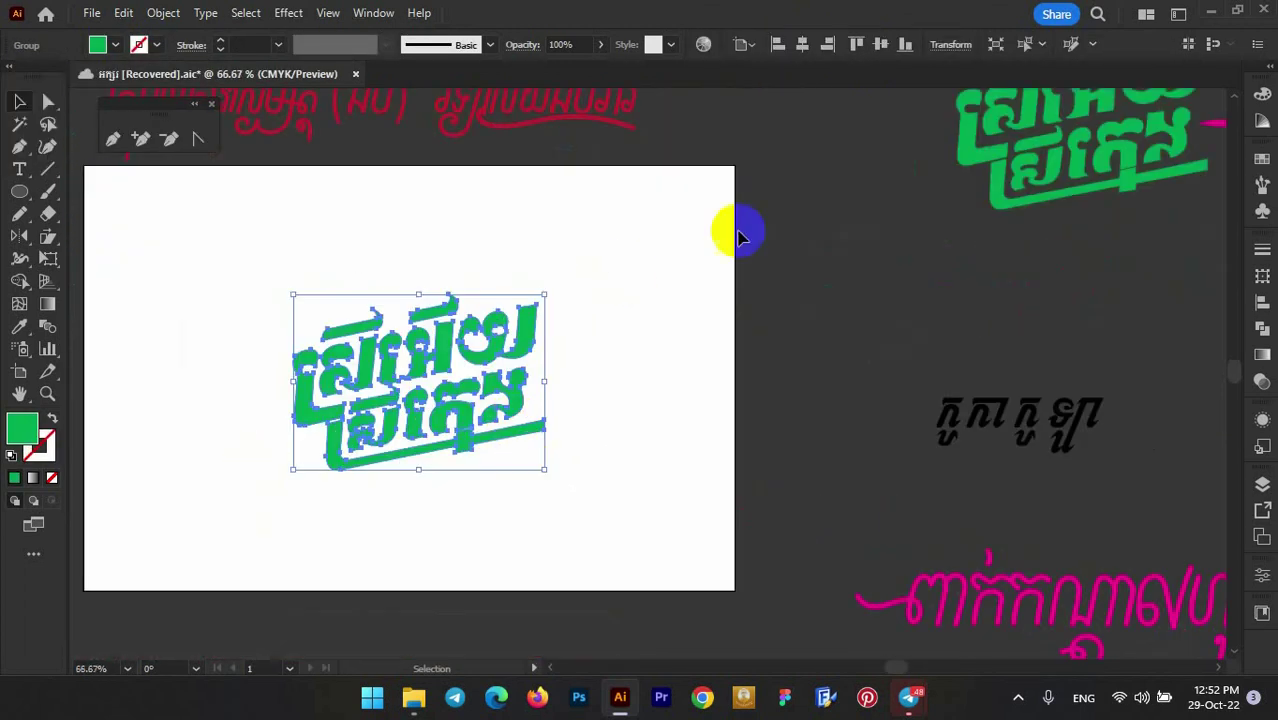
pyautogui.click(802, 44)
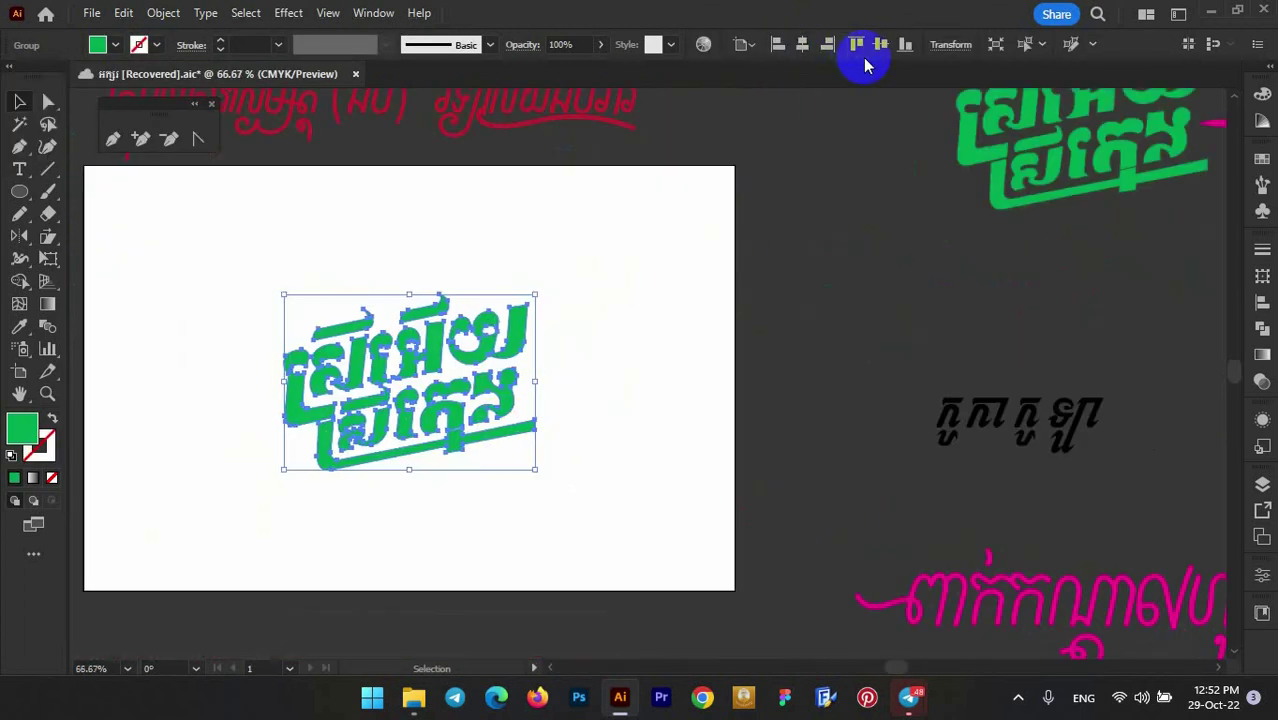
pyautogui.click(880, 44)
pyautogui.click(551, 257)
# - Apply the 3D Extrude & Bevel effect to the lettering, 50 px deep
pyautogui.click(505, 320)
pyautogui.click(288, 12)
pyautogui.moveTo(339, 120)
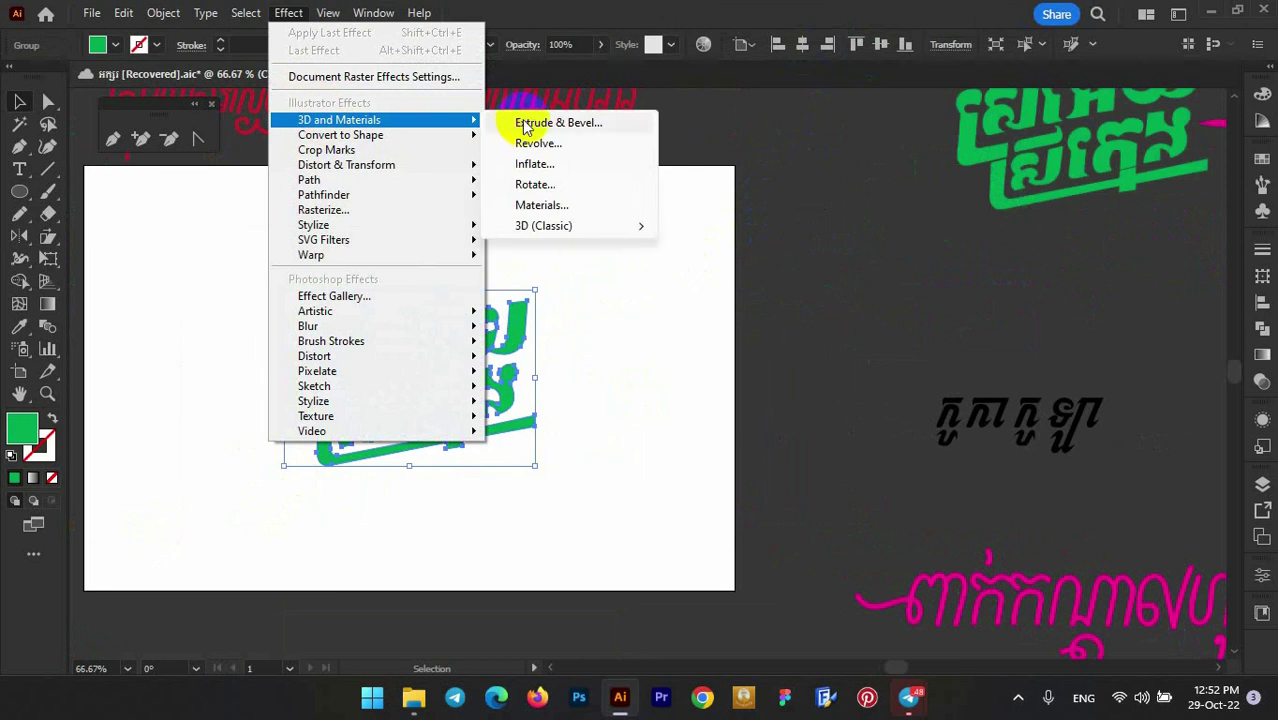
pyautogui.click(524, 124)
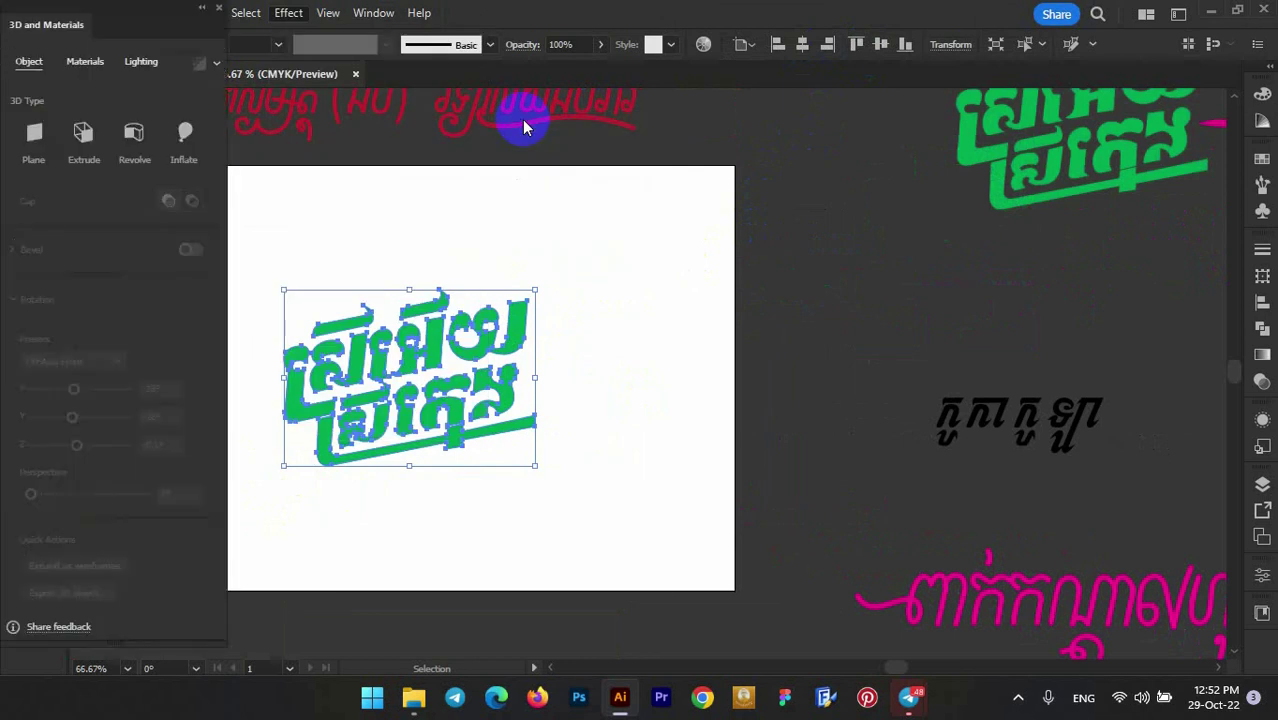
pyautogui.moveTo(128, 17); pyautogui.dragTo(975, 125)
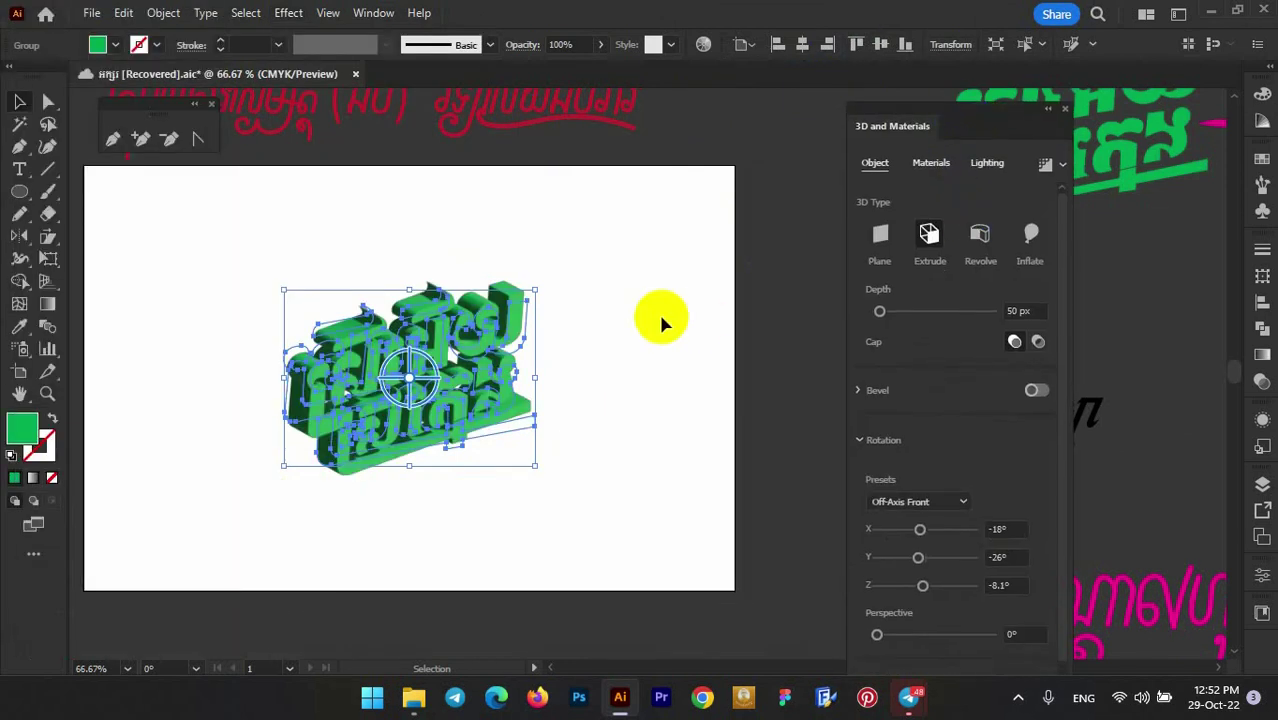
# - Try cyan, magenta and yellow strokes and a red fill on the 3D lettering
pyautogui.click(139, 52)
pyautogui.click(104, 78)
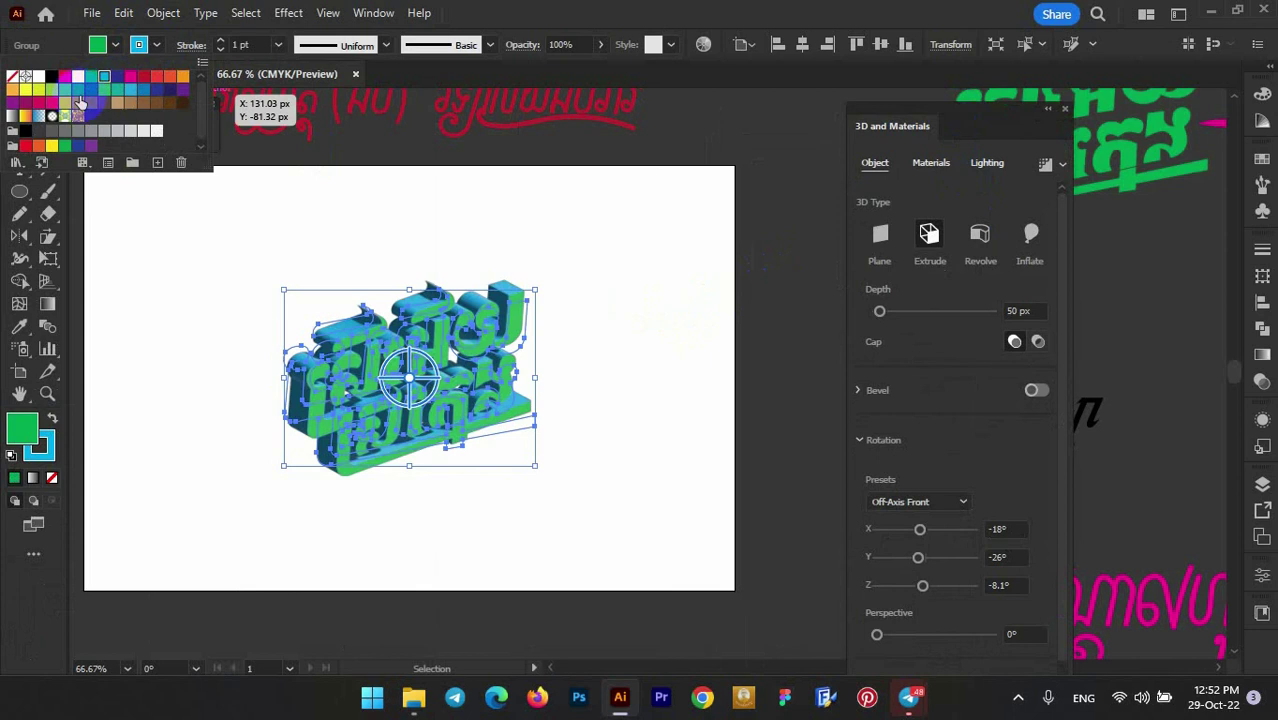
pyautogui.click(65, 77)
pyautogui.click(79, 78)
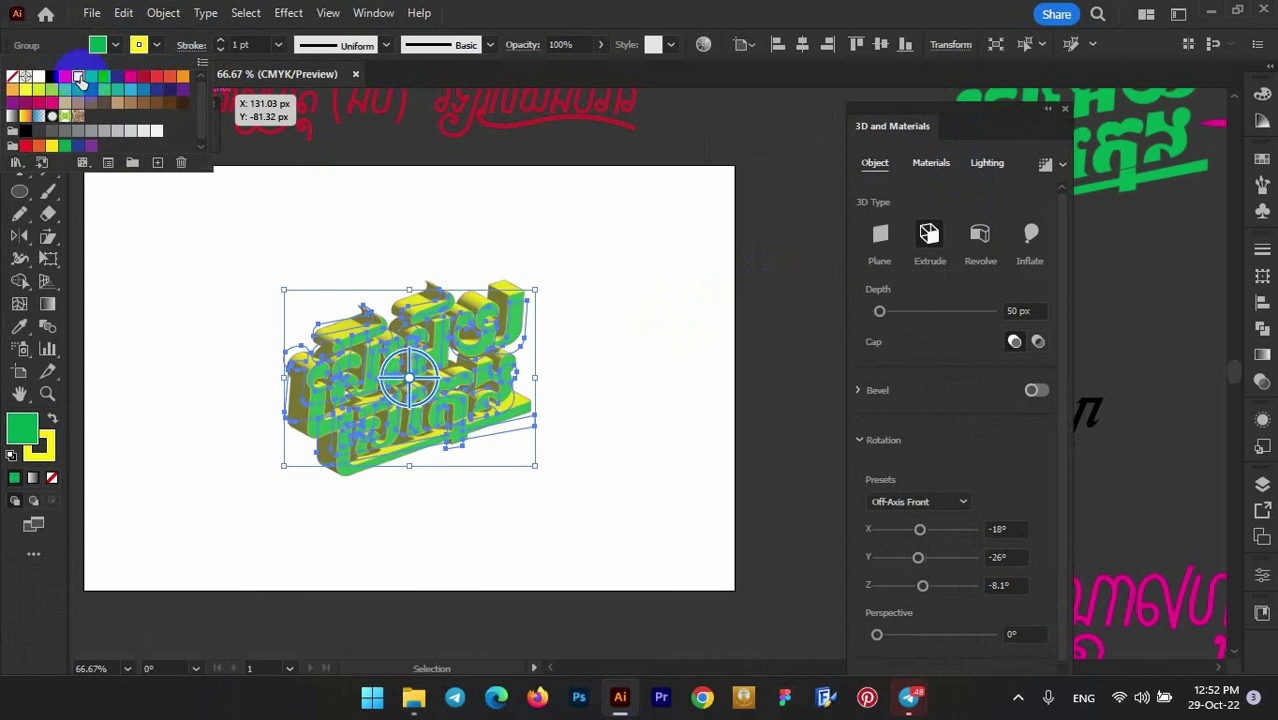
pyautogui.click(65, 77)
pyautogui.click(600, 330)
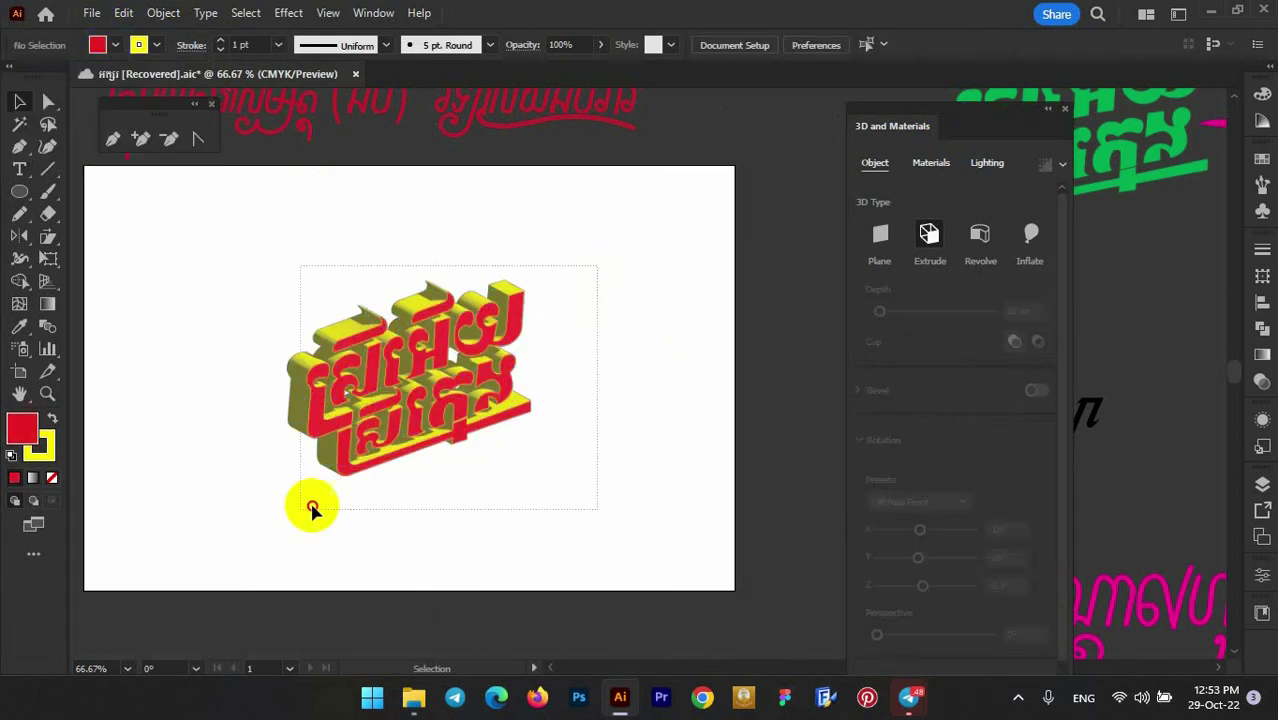
pyautogui.moveTo(312, 509); pyautogui.dragTo(277, 562)
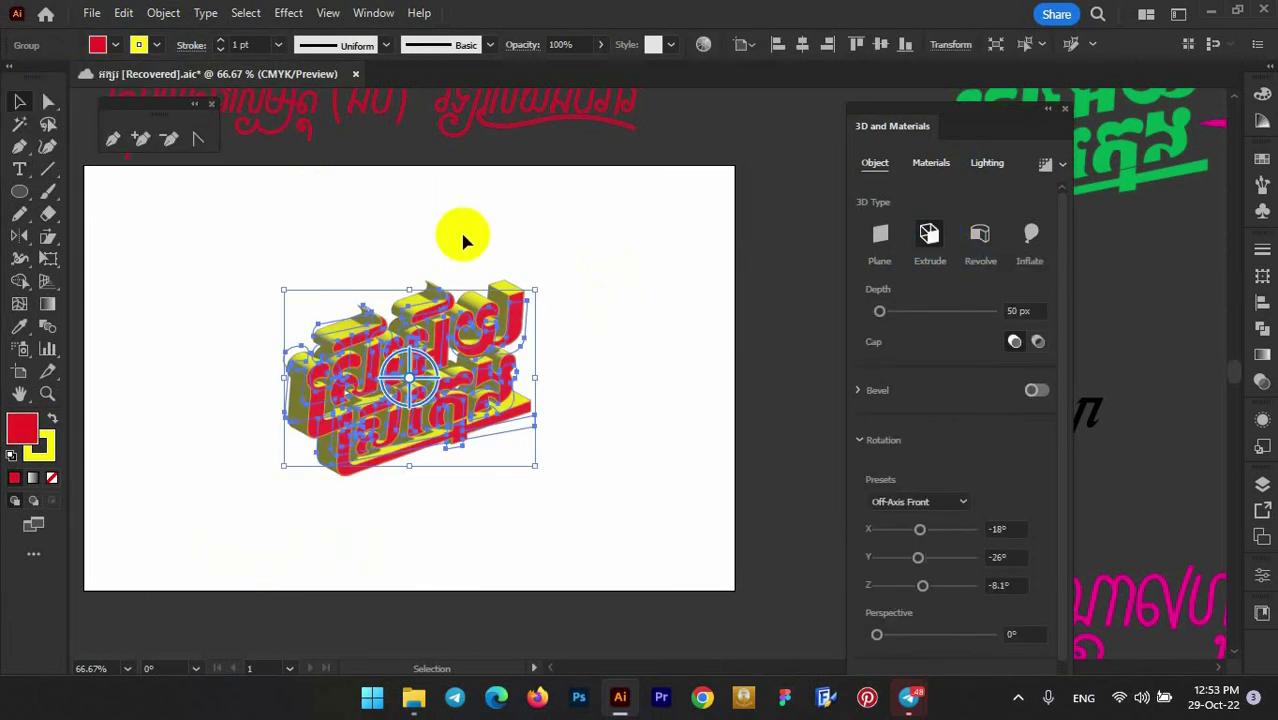
# - Give the front faces a cyan fill and the sides a yellow-orange gradient stroke
pyautogui.click(116, 46)
pyautogui.click(146, 81)
pyautogui.click(156, 44)
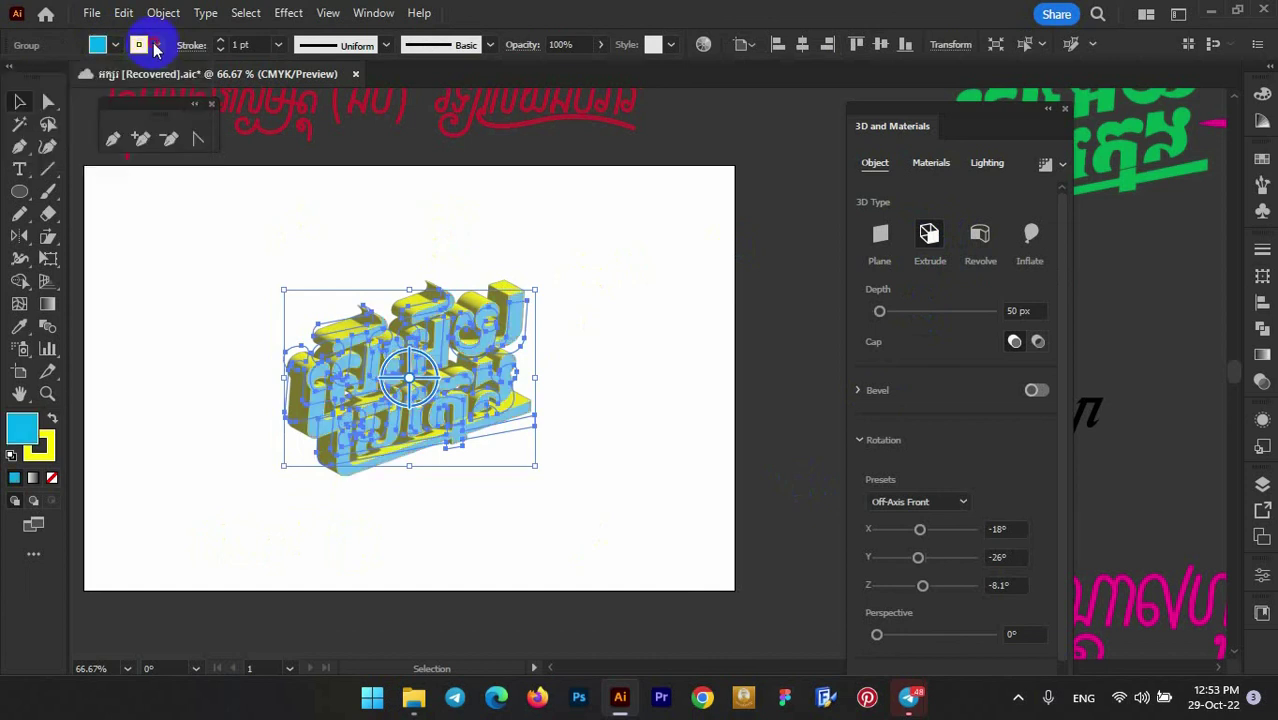
pyautogui.click(118, 104)
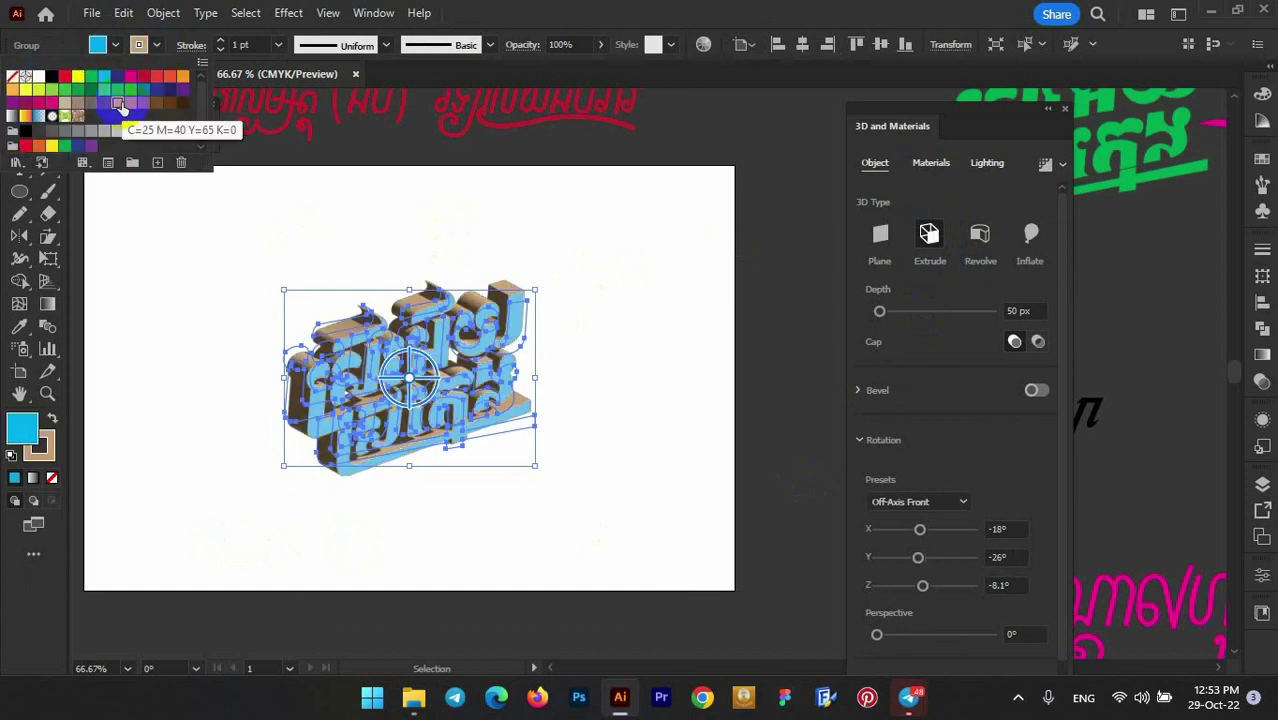
pyautogui.click(117, 78)
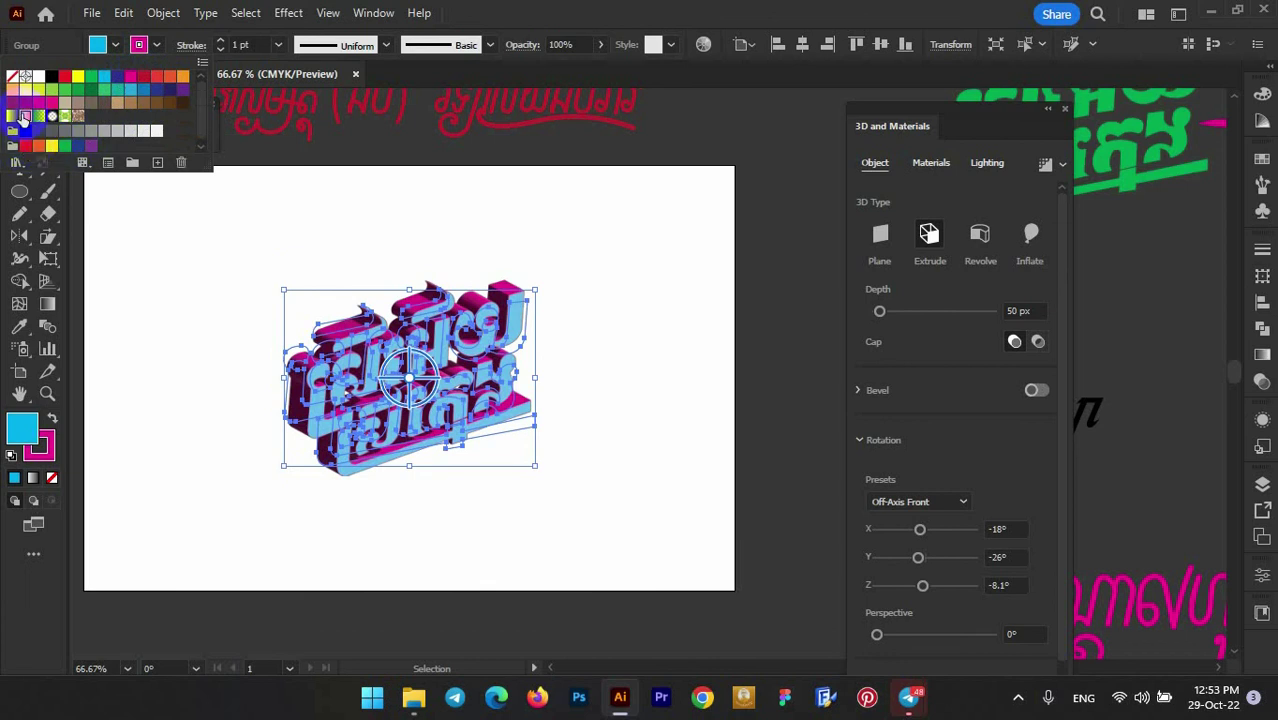
pyautogui.click(24, 118)
pyautogui.scroll(1, 222, 271)
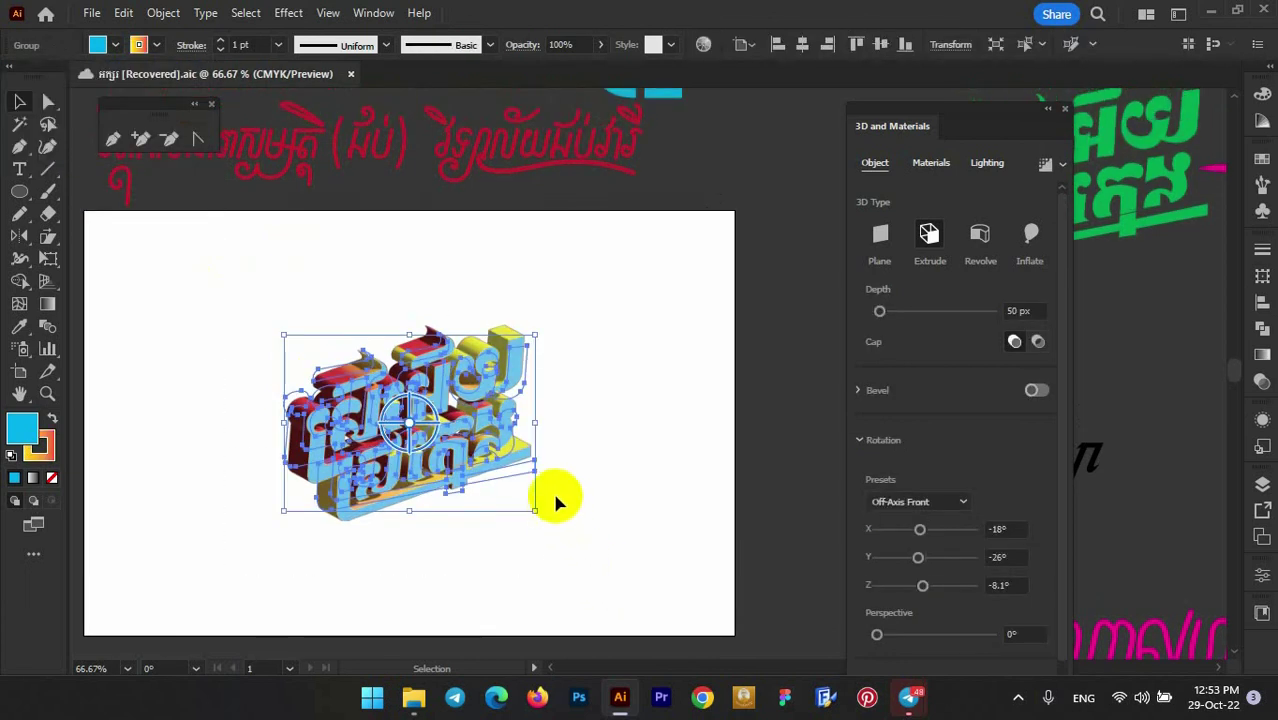
pyautogui.click(640, 415)
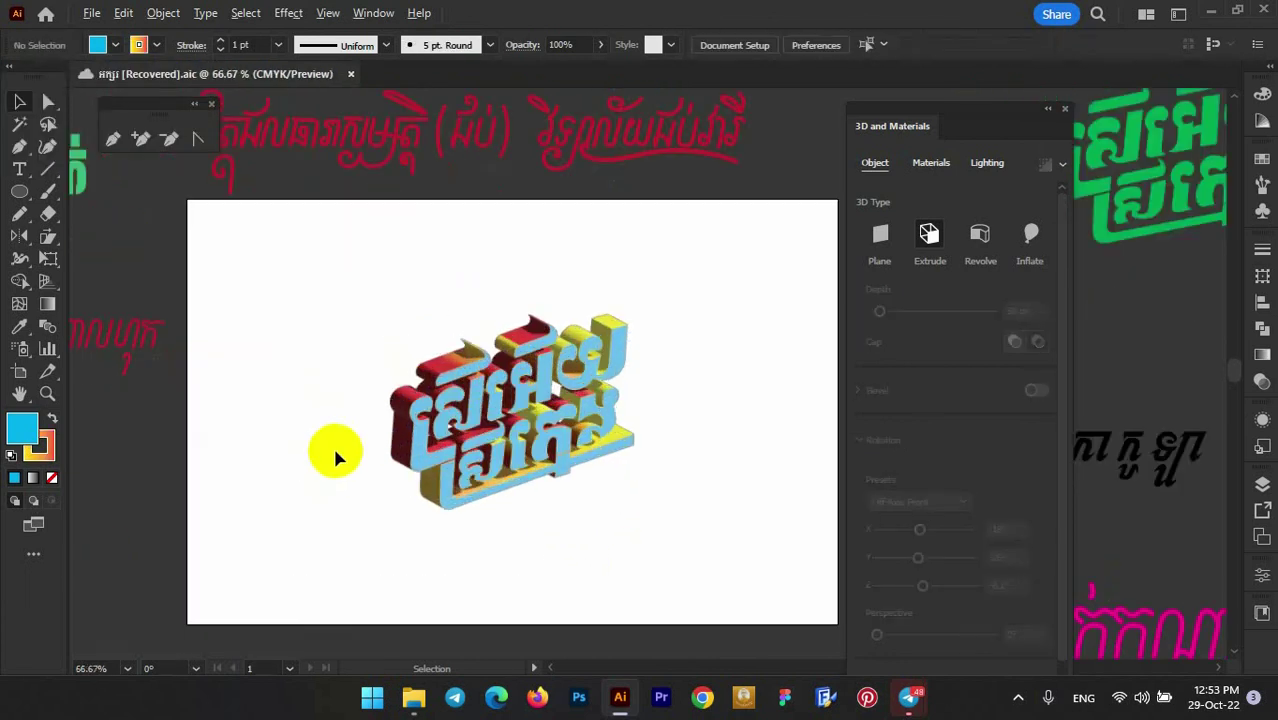